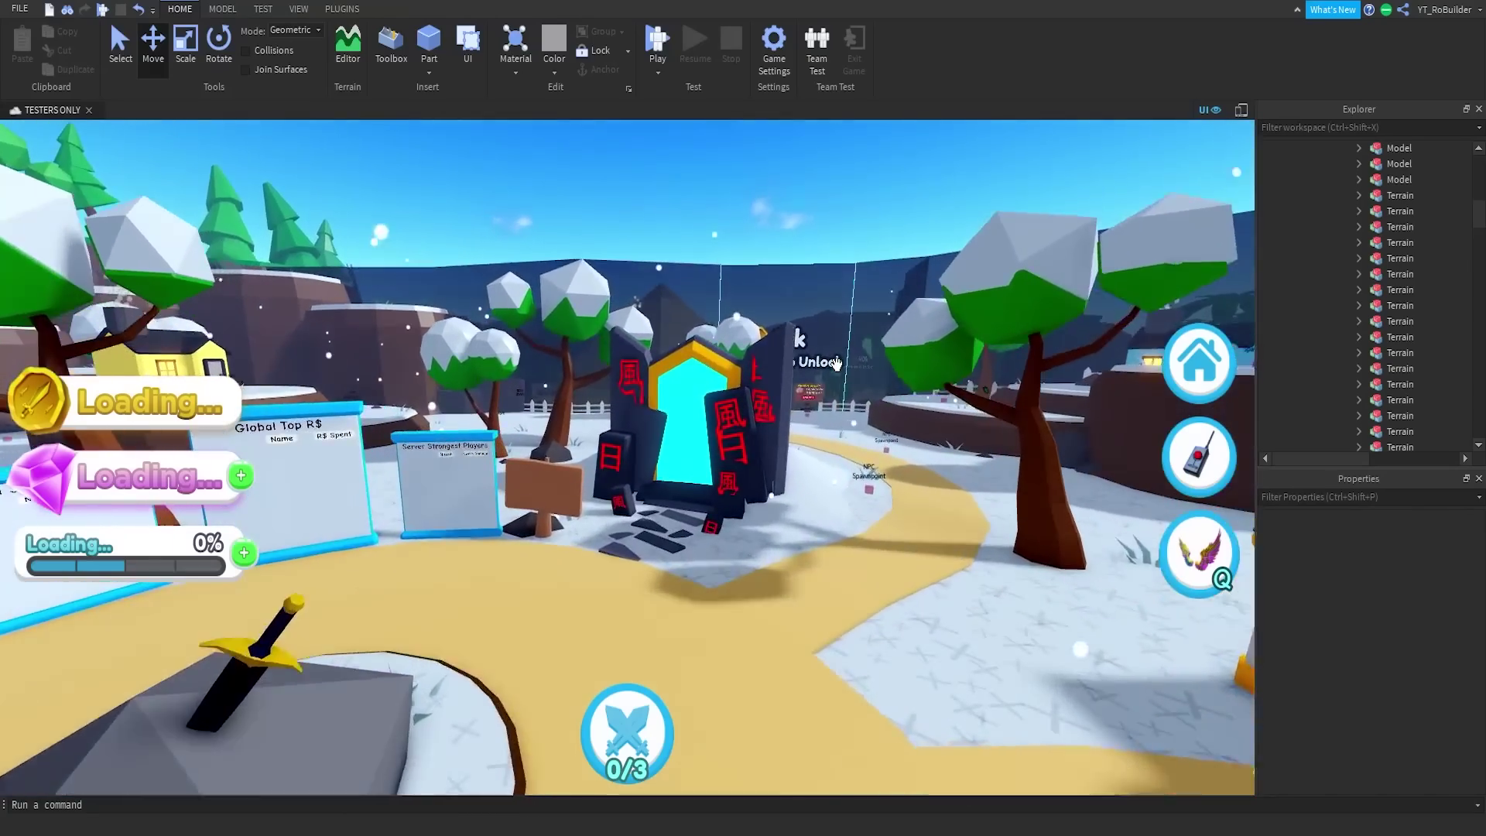
- Examine the spawn area, the desert zone and the shoreline around the Exclusive Shop
scroll(836, 364, down, 5)
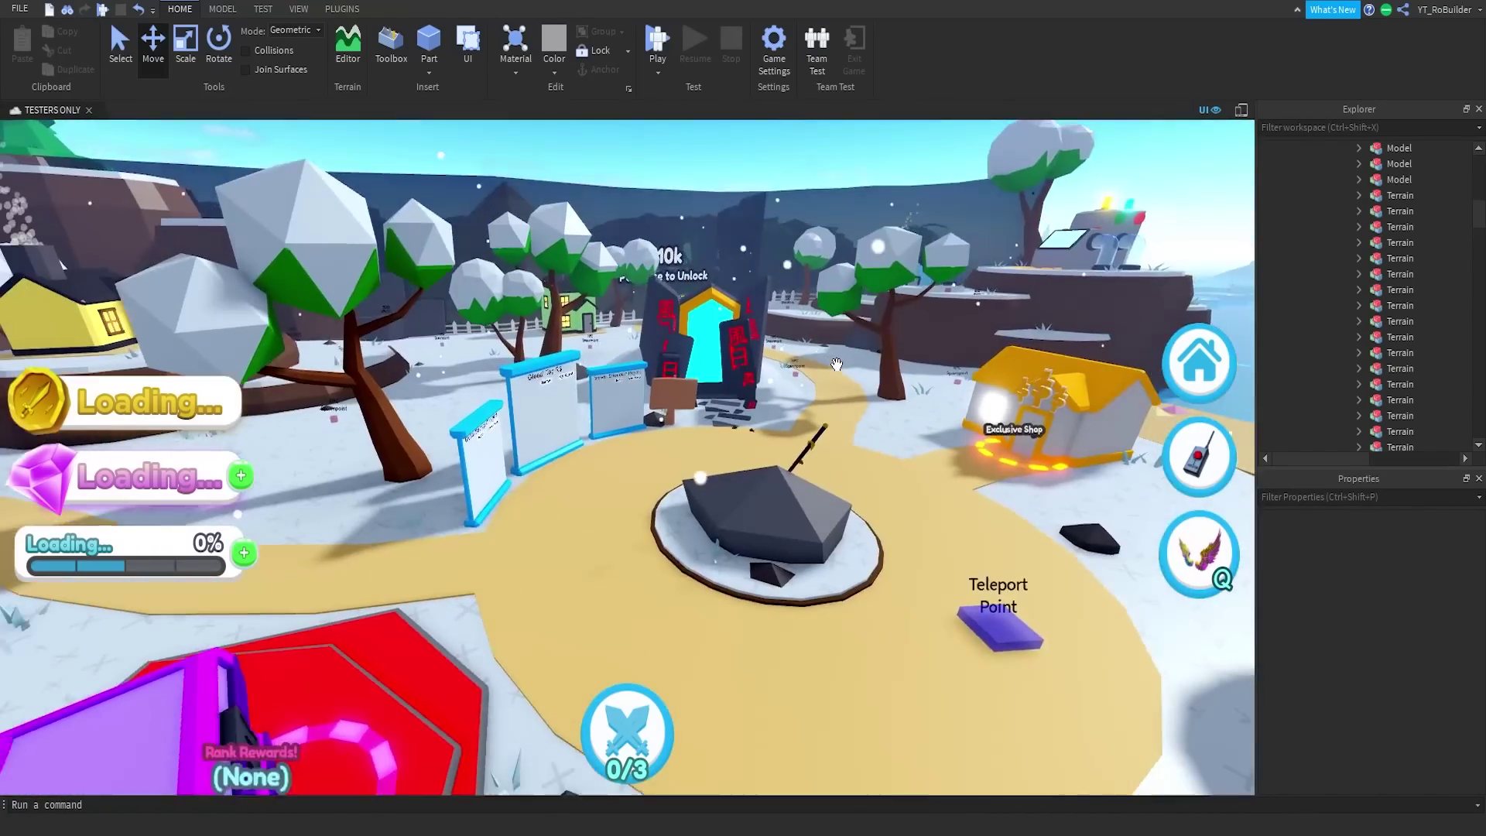
scroll(841, 348, up, 8)
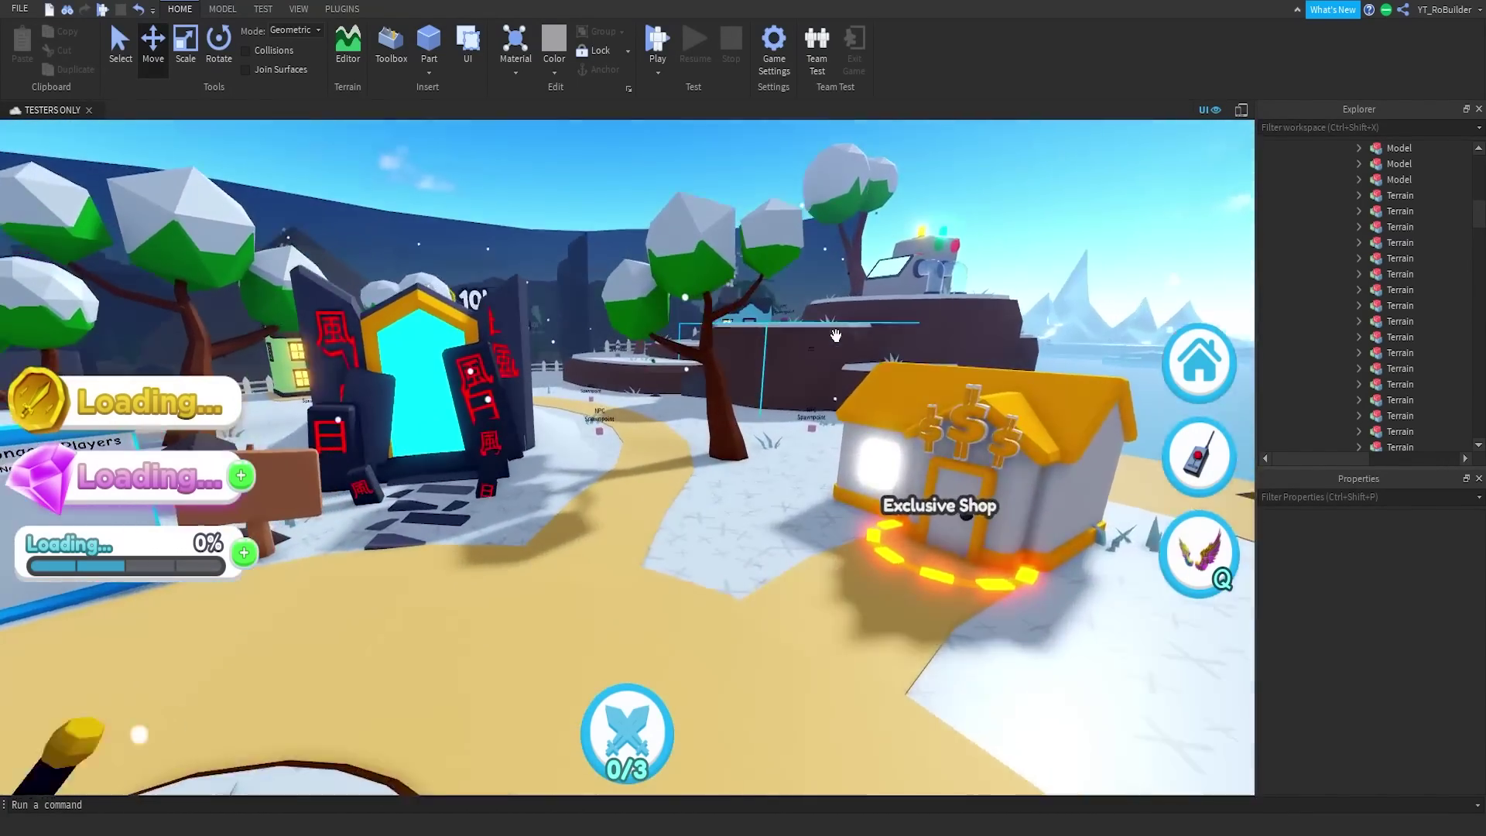
key(w)
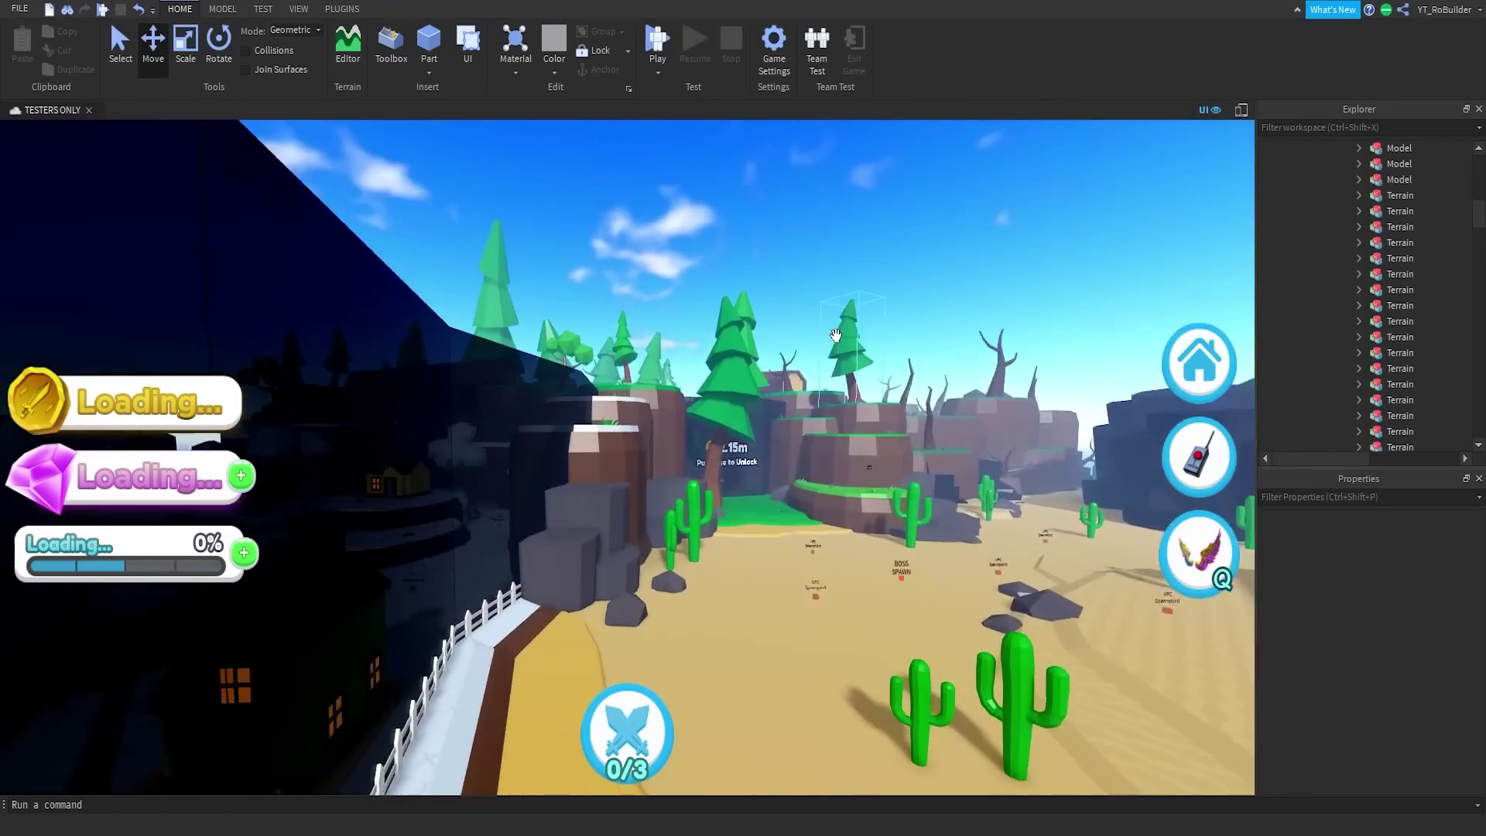
key(w)
right_drag(835, 335, 831, 331)
key(w)
key(w)
key(w)
key(w)
key(w)
key(s)
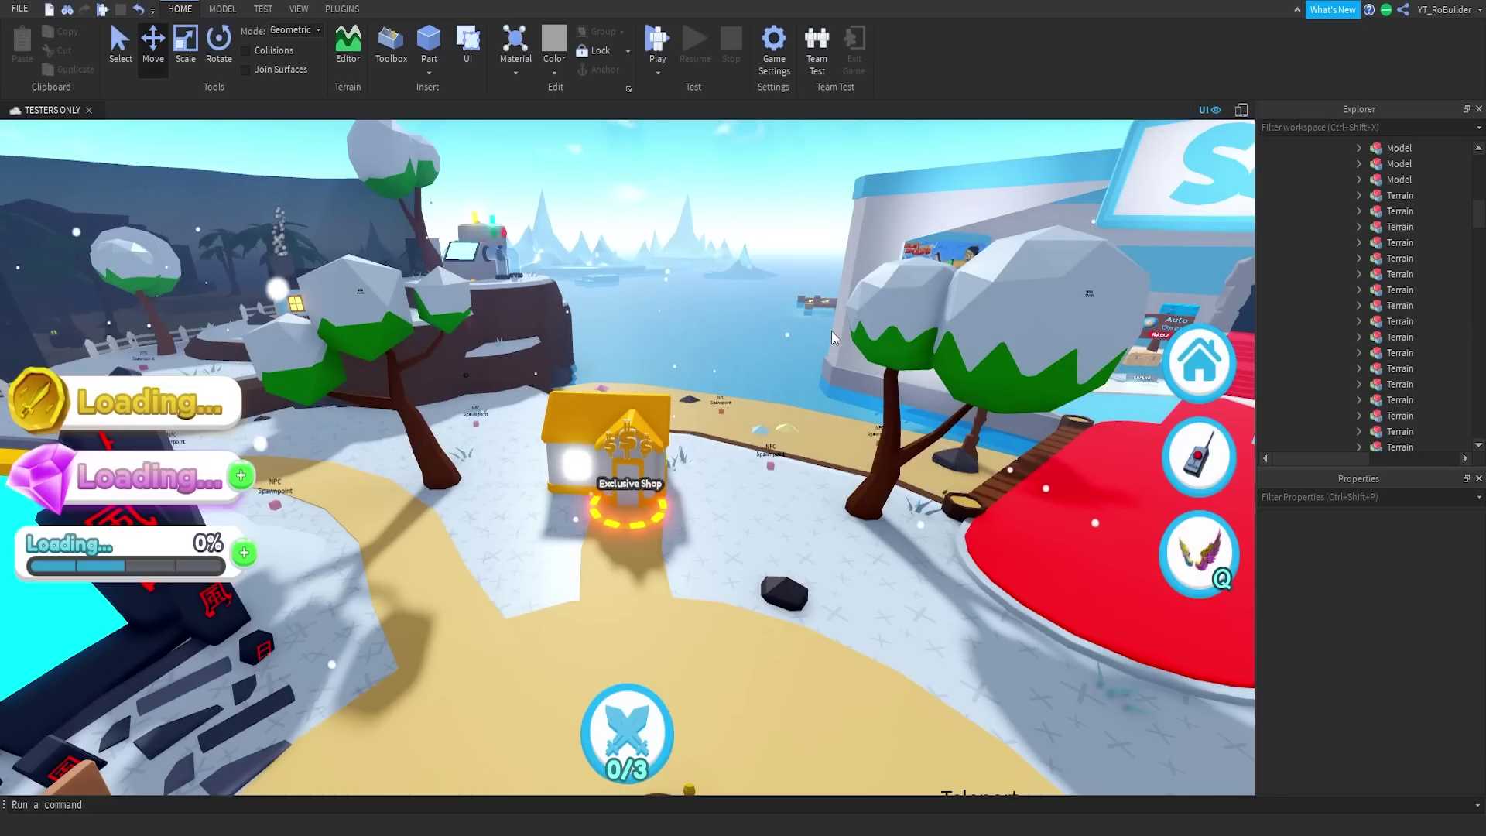
right_drag(750, 361, 799, 362)
key(w)
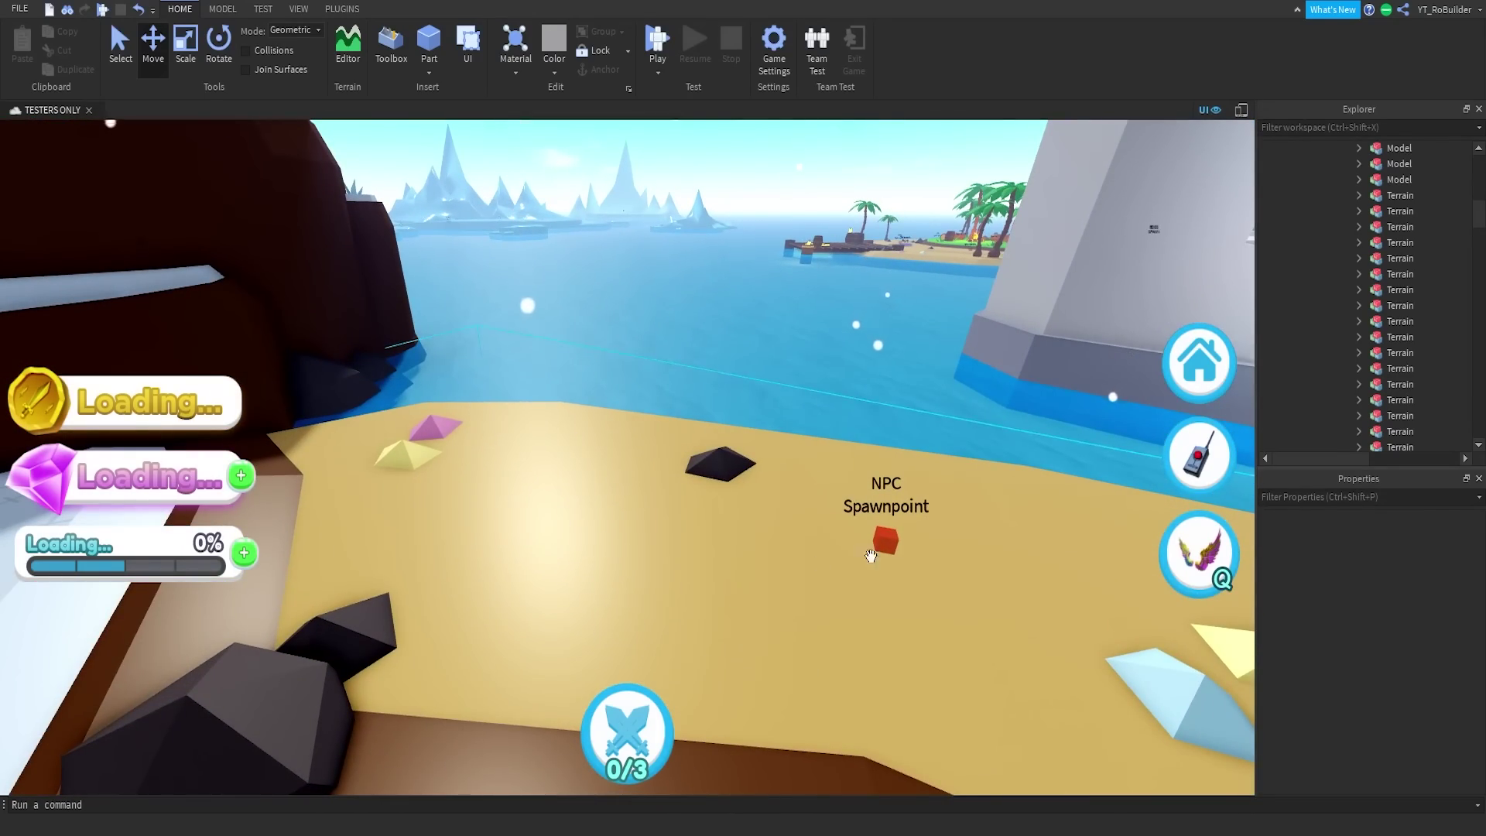
key(s)
right_drag(870, 556, 972, 470)
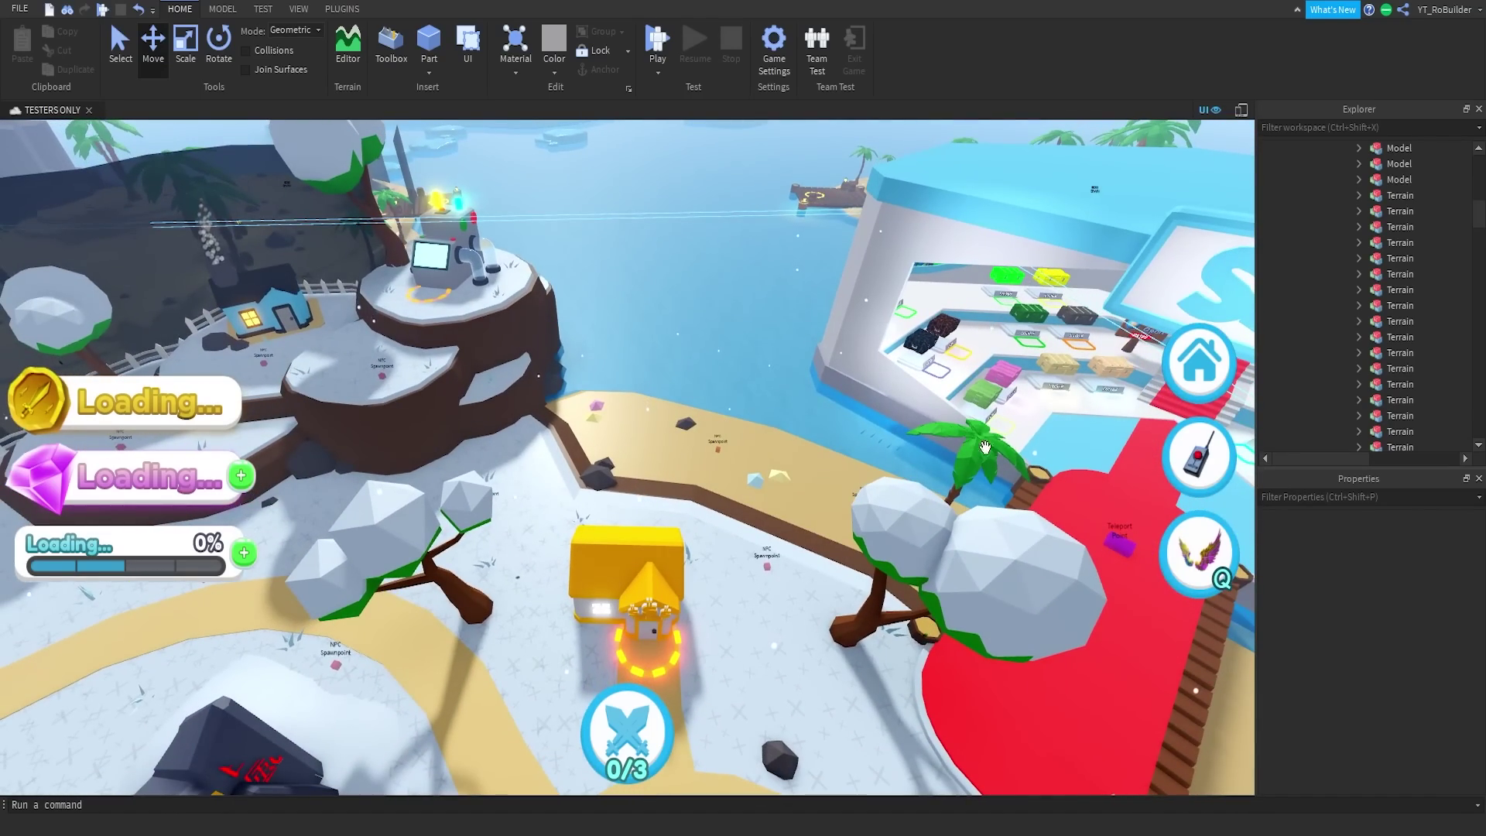
right_drag(695, 435, 723, 445)
key(w)
key(s)
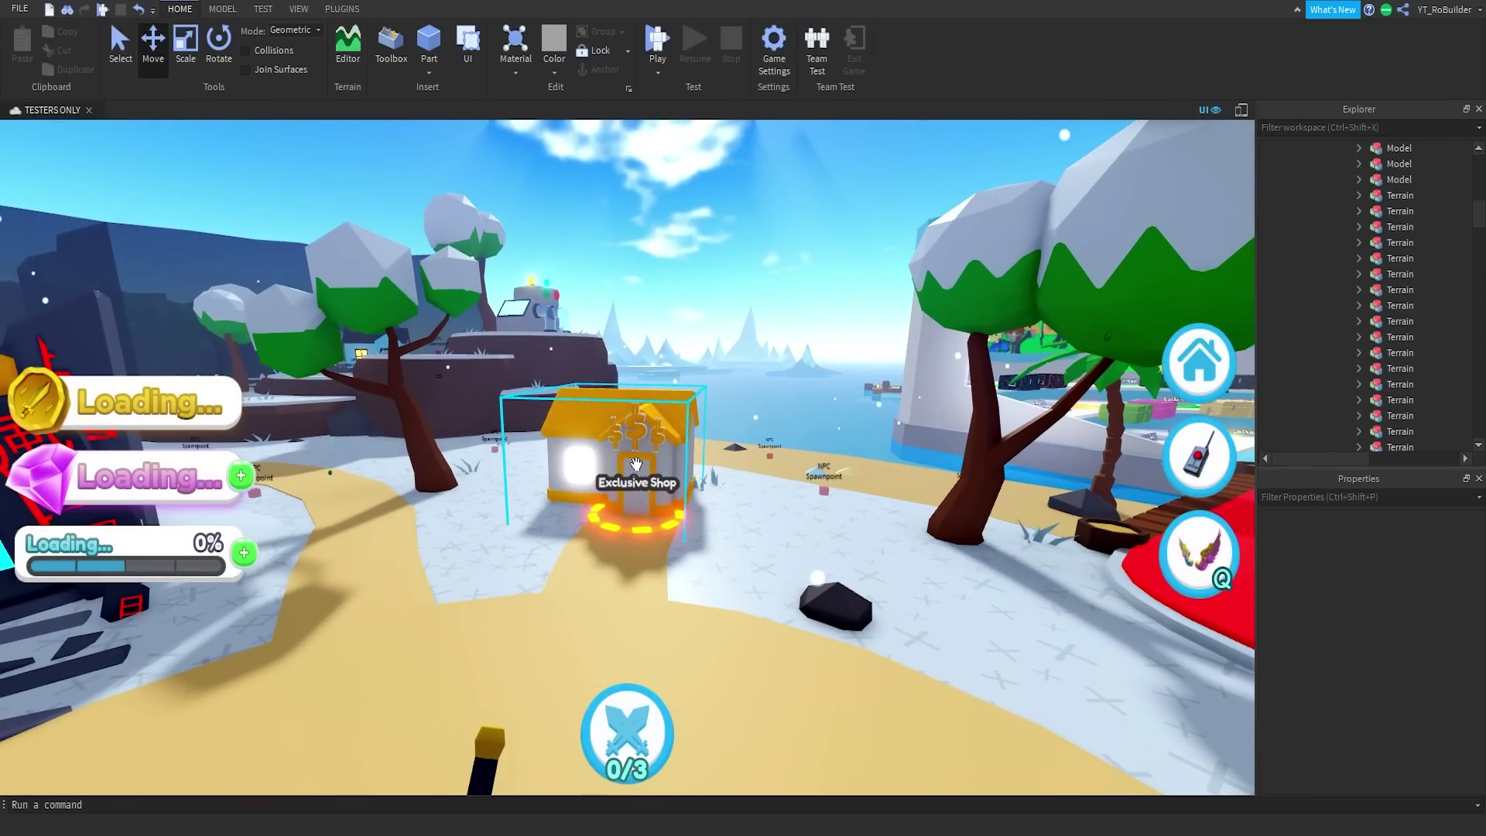
- Move the Exclusive Shop and its path parts toward the red-carpet bridge and rotate them to face the central plaza
click(633, 432)
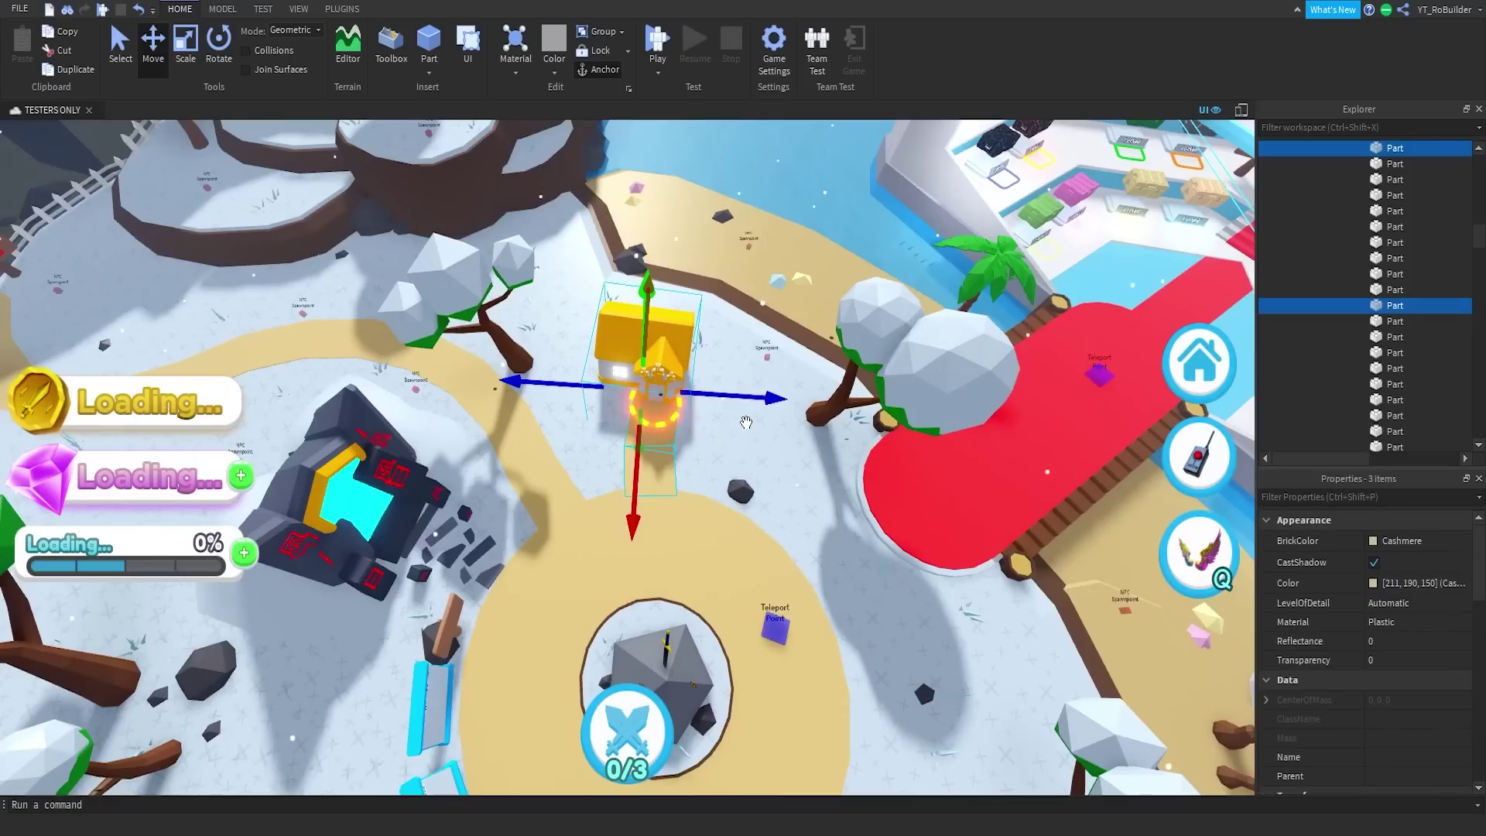
drag(727, 397, 858, 409)
drag(762, 503, 766, 549)
click(219, 42)
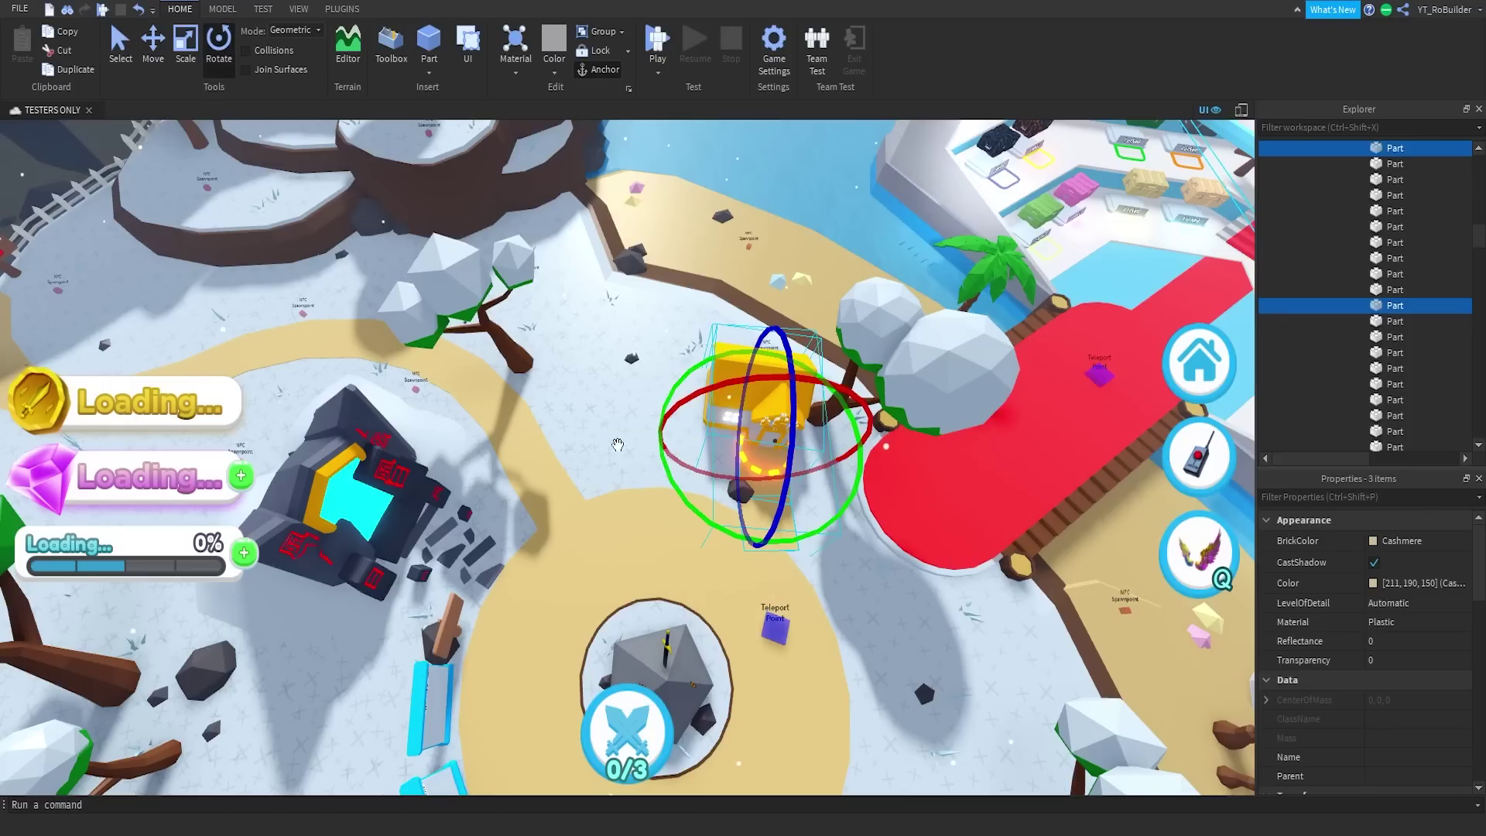
drag(700, 515, 653, 485)
key(w)
right_drag(760, 498, 760, 498)
- Shorten the sand path part in front of the Exclusive Shop so it no longer extends far into the plaza
click(694, 557)
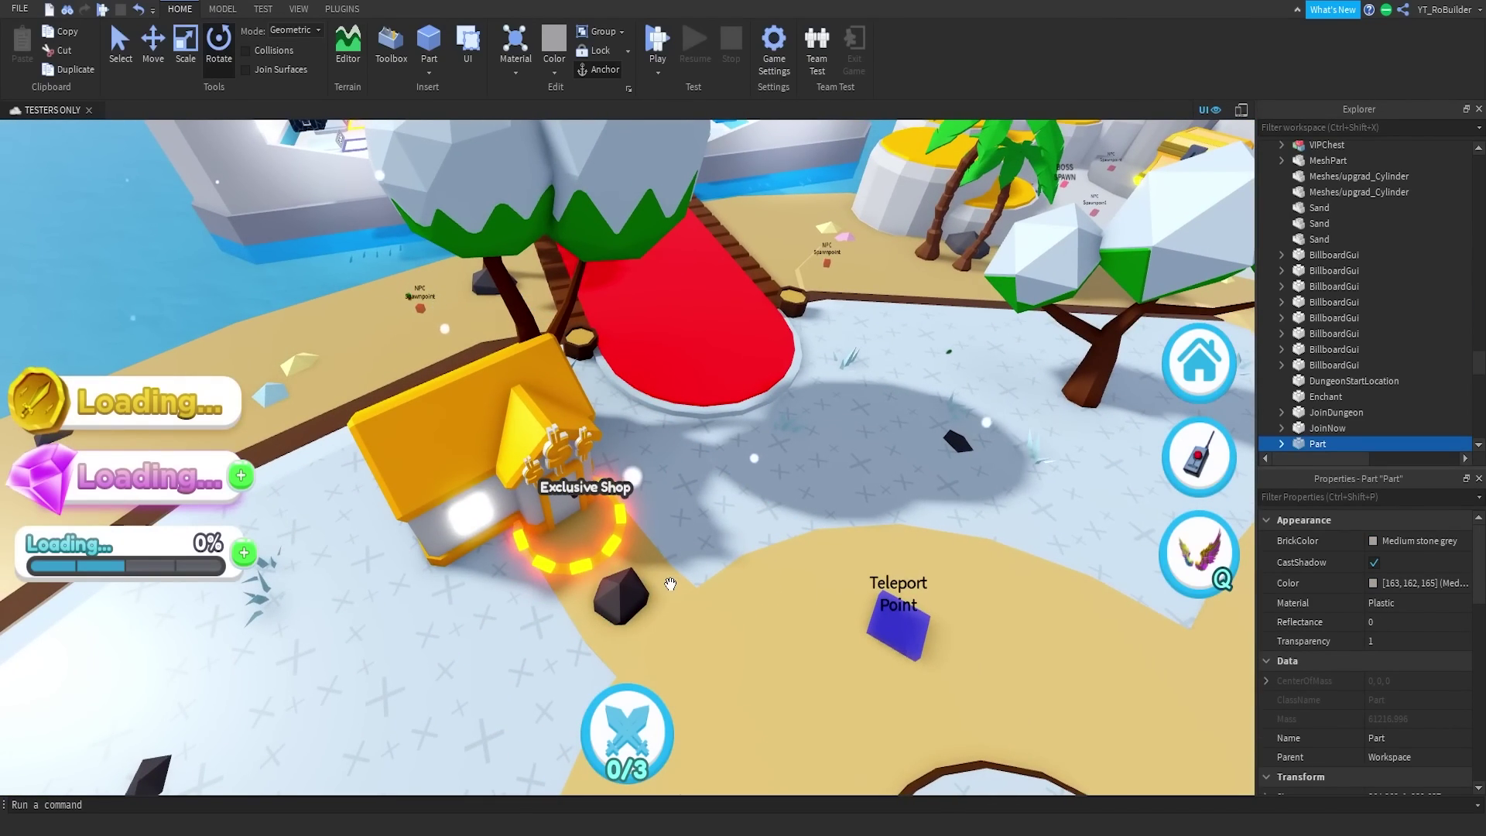
key(f)
click(856, 341)
key(ctrl+3)
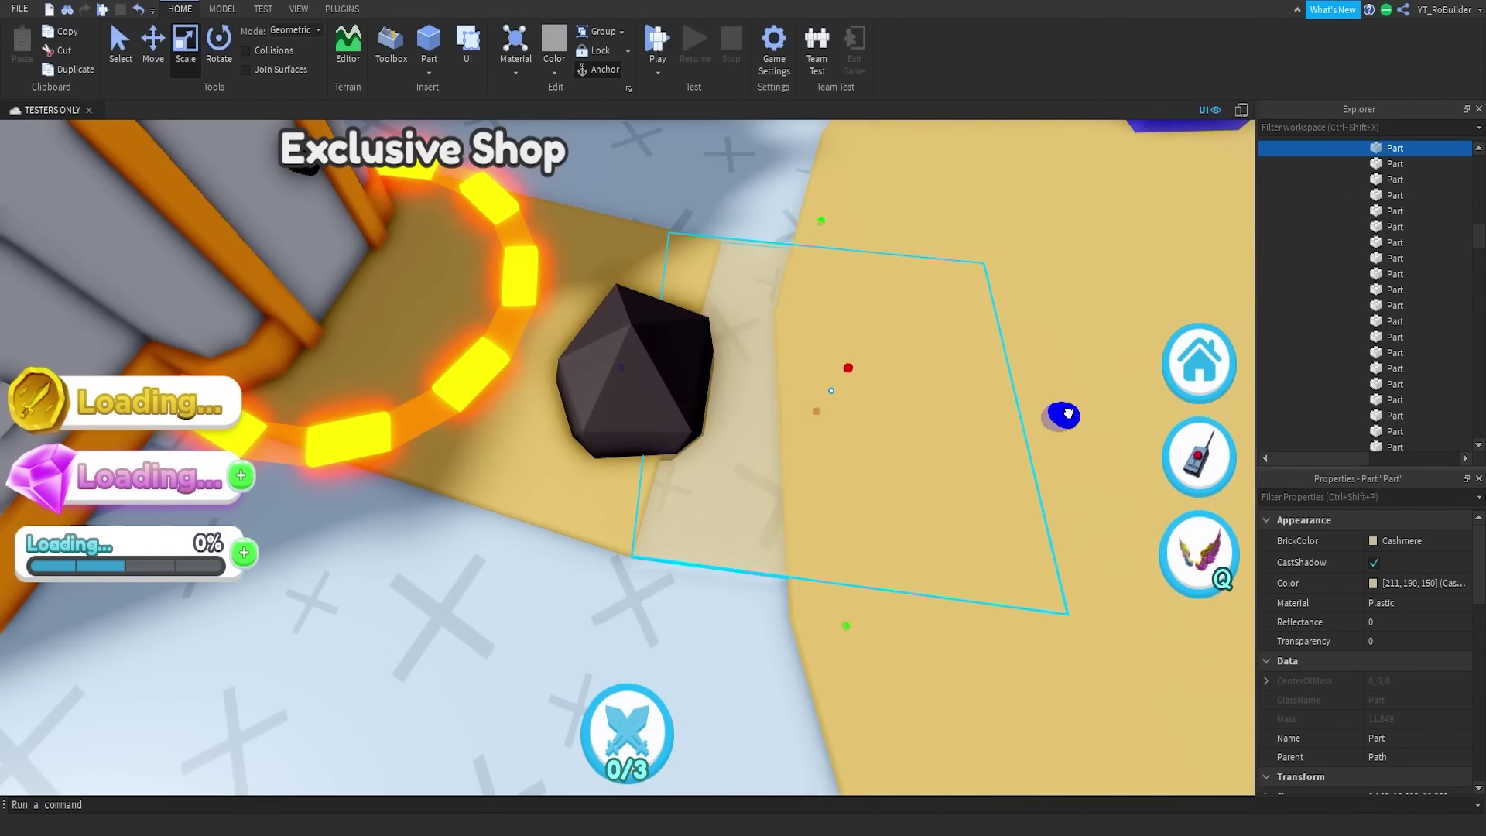
drag(1068, 413, 859, 395)
key(s)
right_drag(862, 399, 862, 398)
- Examine the cleared snow area beside the Exclusive Shop and the terraced cliffs under the sword upgrade station
click(585, 418)
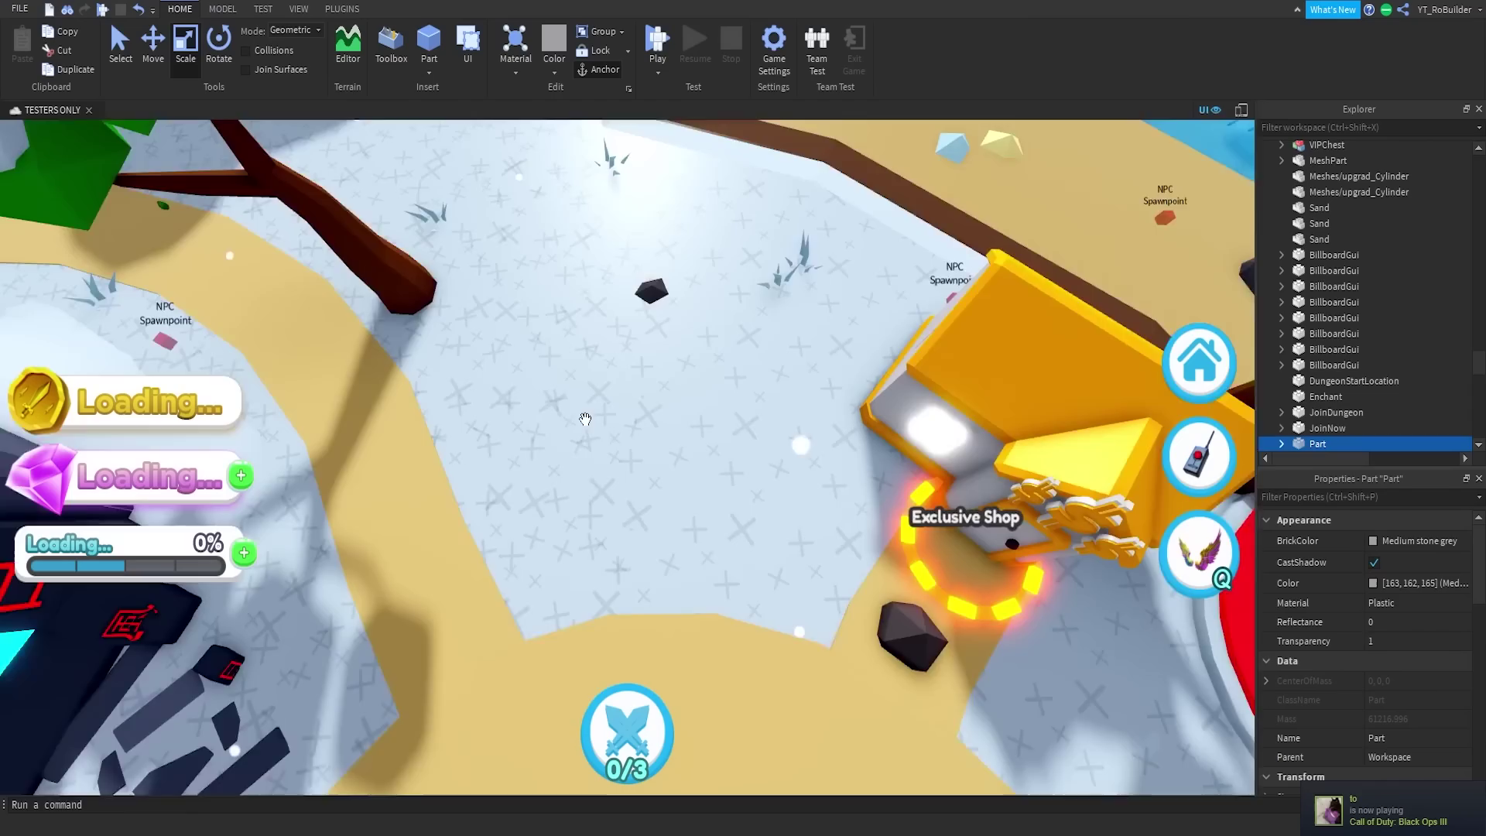
key(s)
right_drag(585, 418, 587, 428)
key(w)
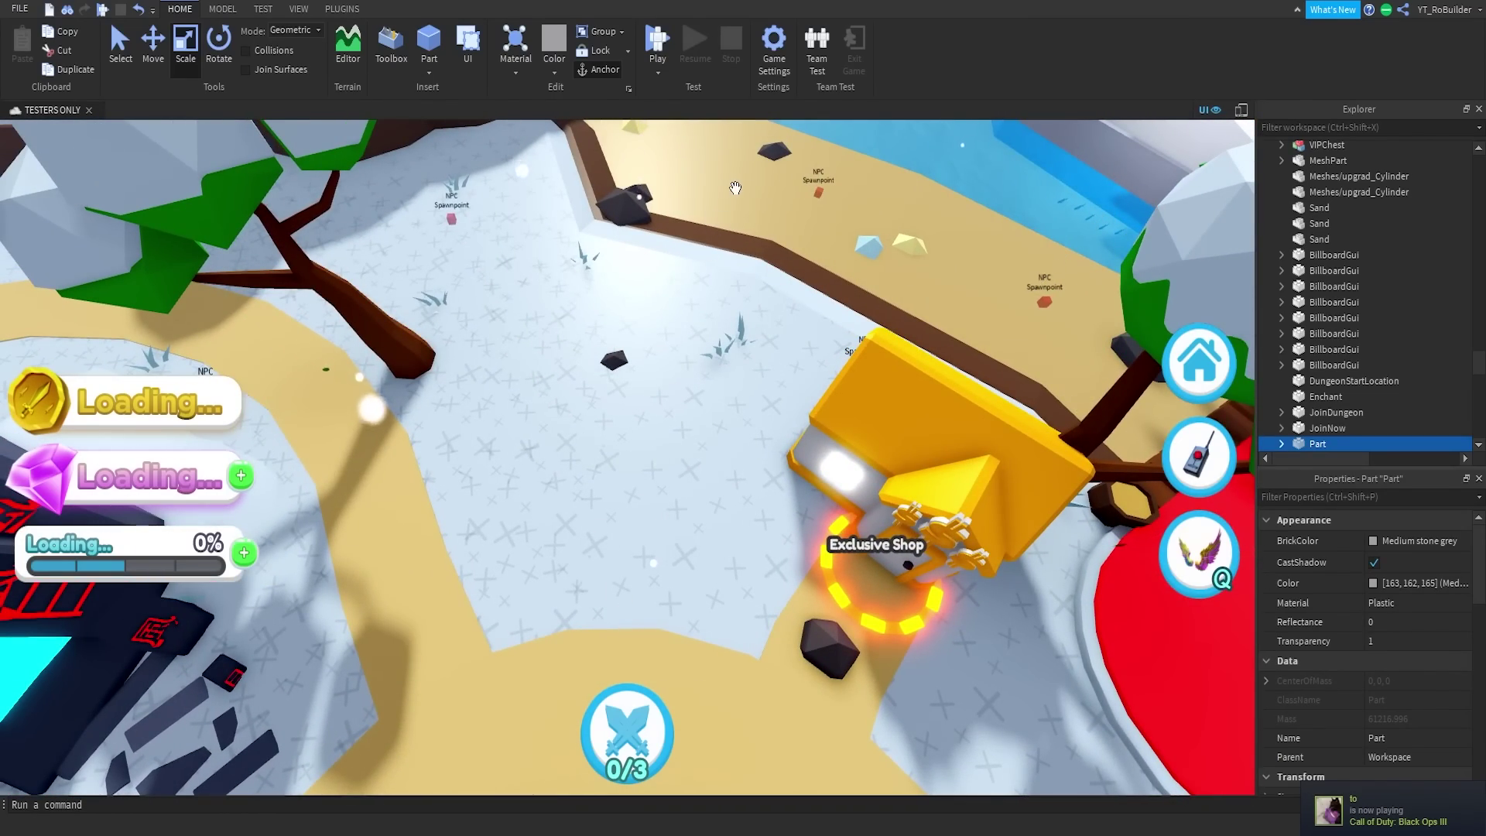
right_drag(735, 189, 736, 183)
key(w)
right_drag(617, 286, 617, 286)
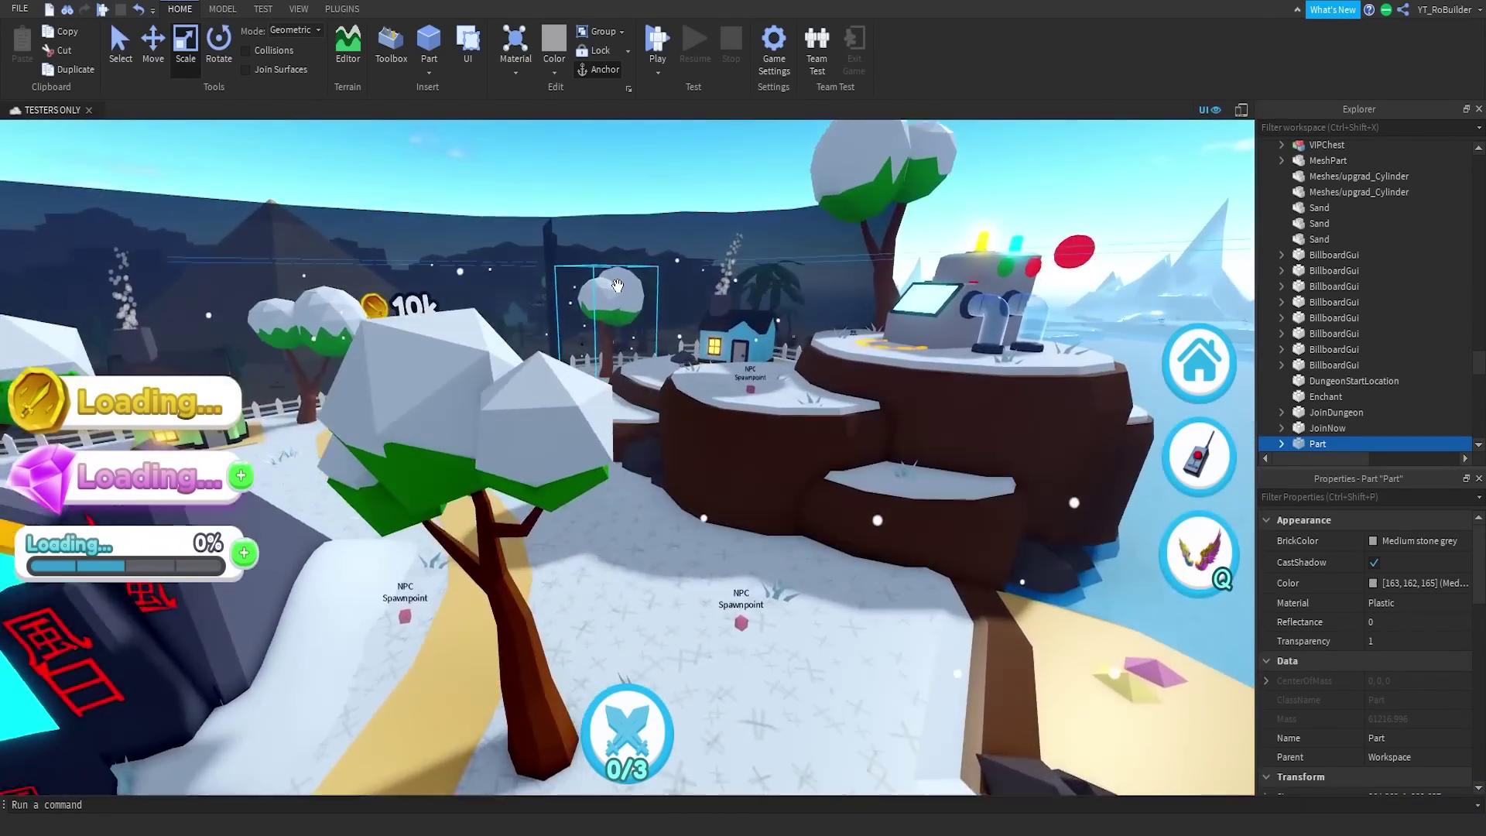
key(w)
drag(590, 382, 666, 409)
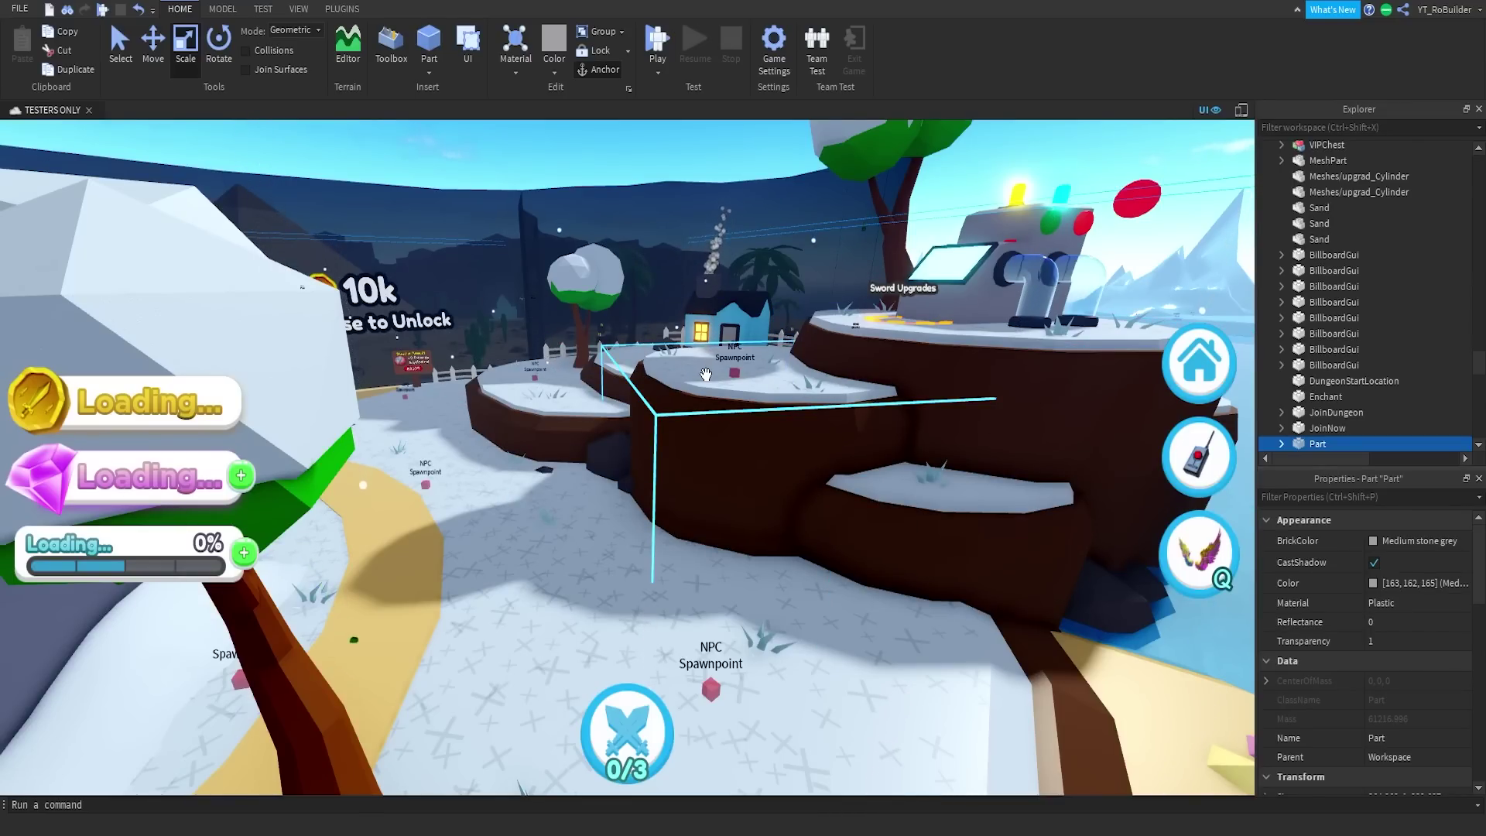
drag(797, 439, 917, 435)
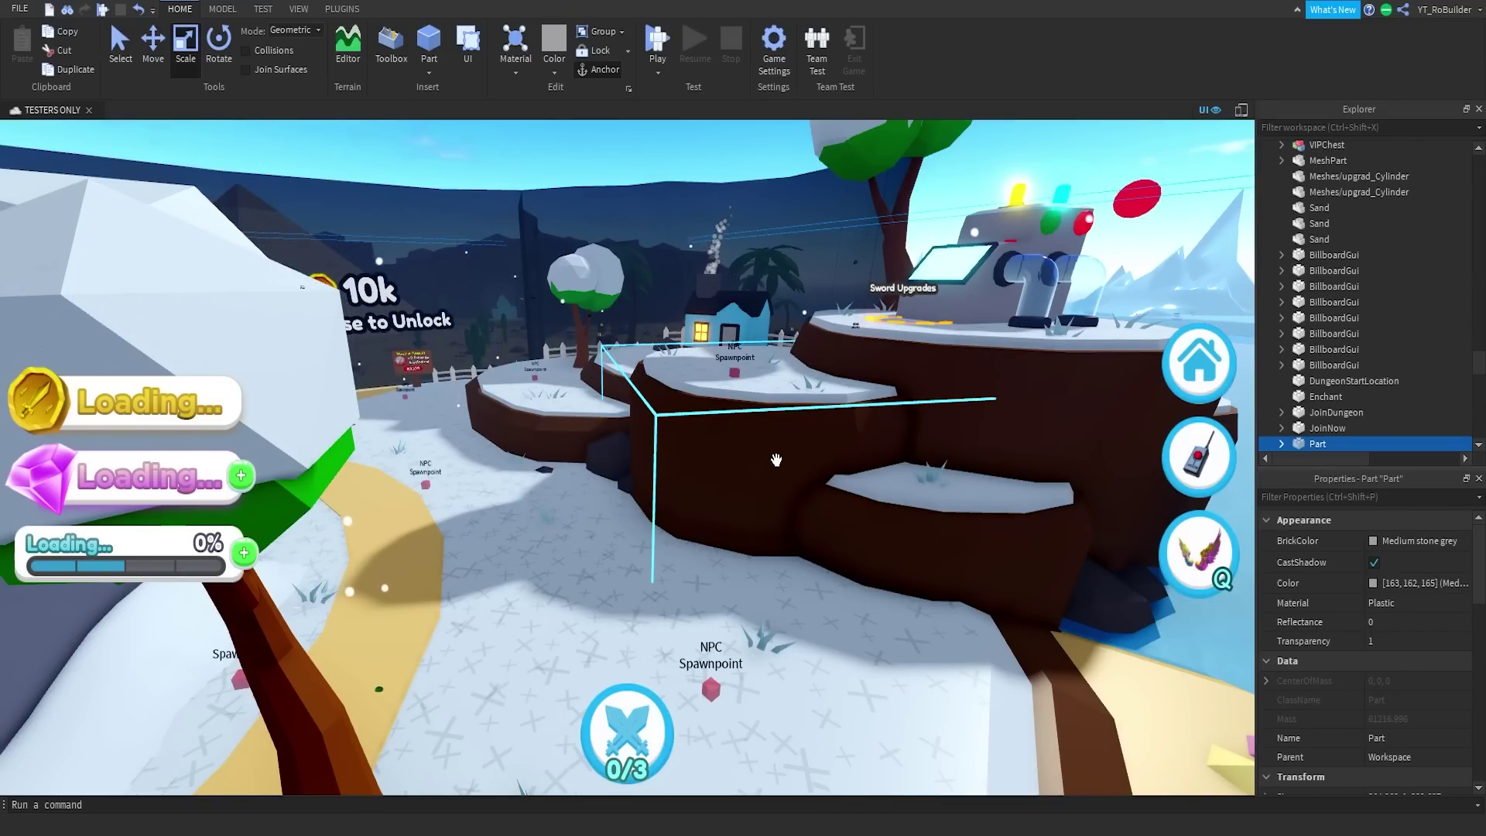
drag(779, 469, 890, 511)
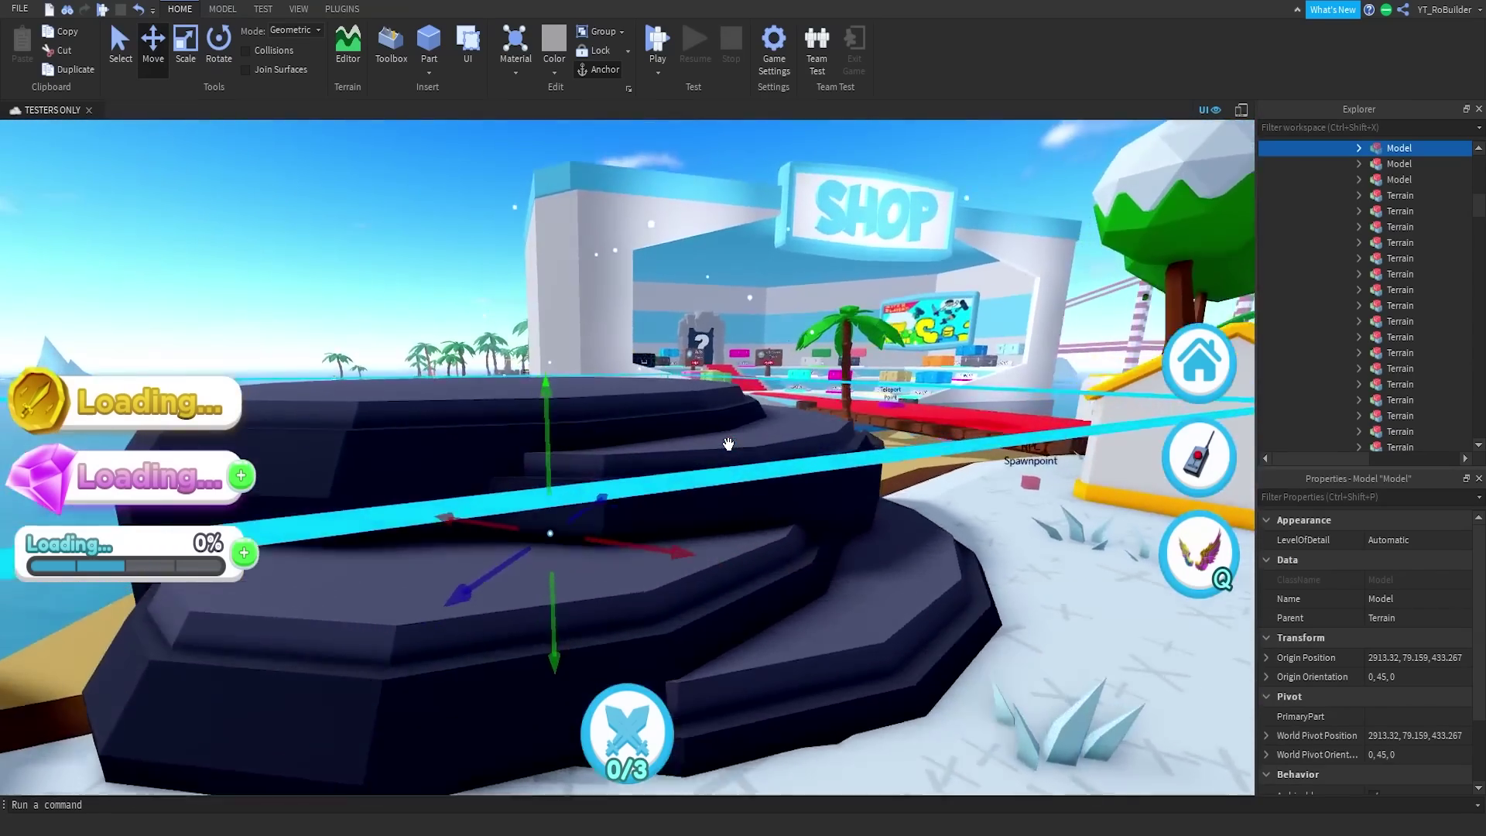
- Rotate the dark stacked-rock model on the shoreline to a Y orientation of 65 degrees
key(s)
right_drag(728, 444, 729, 444)
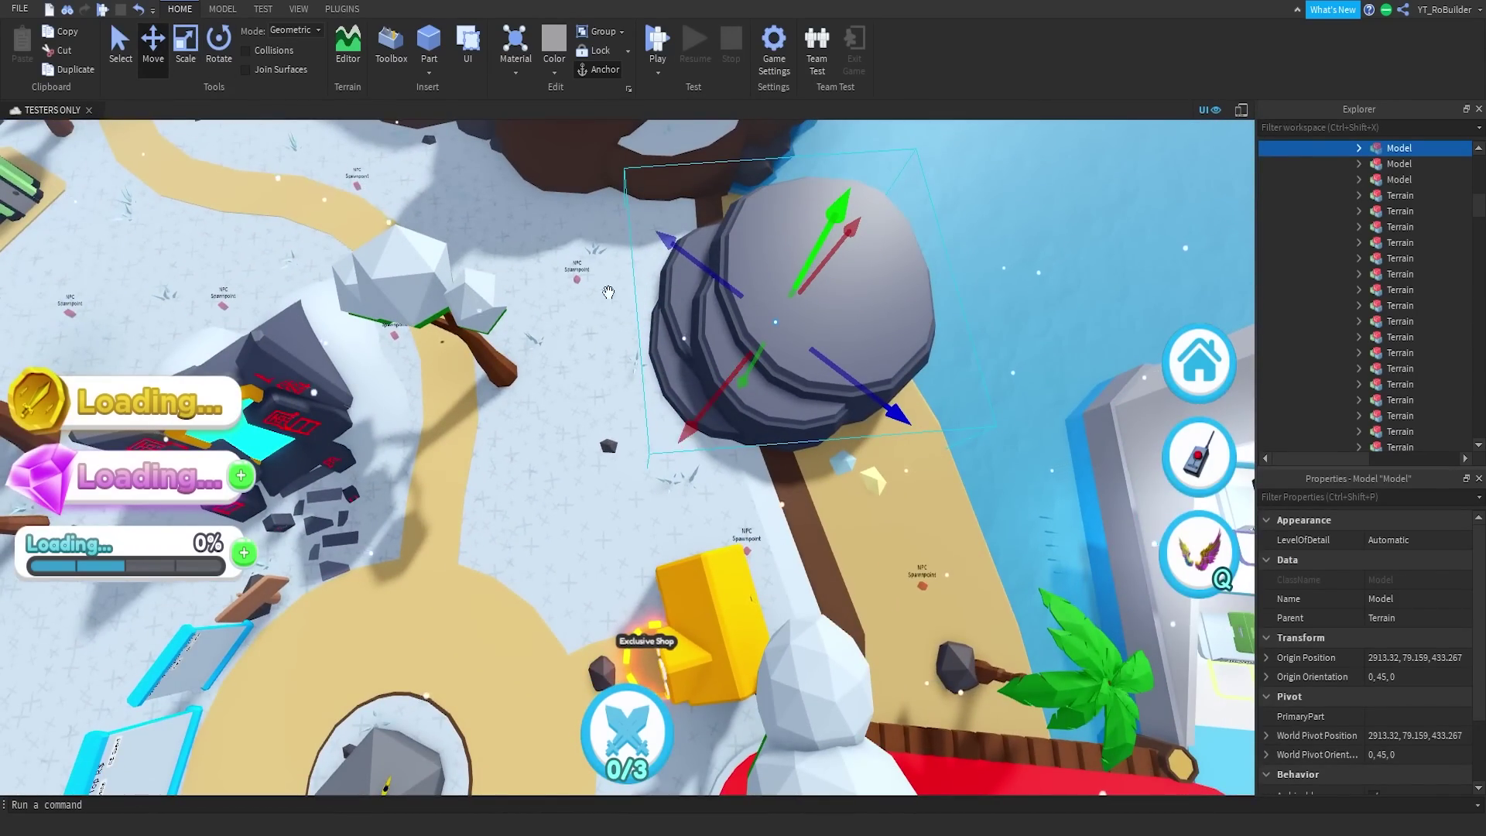
click(232, 37)
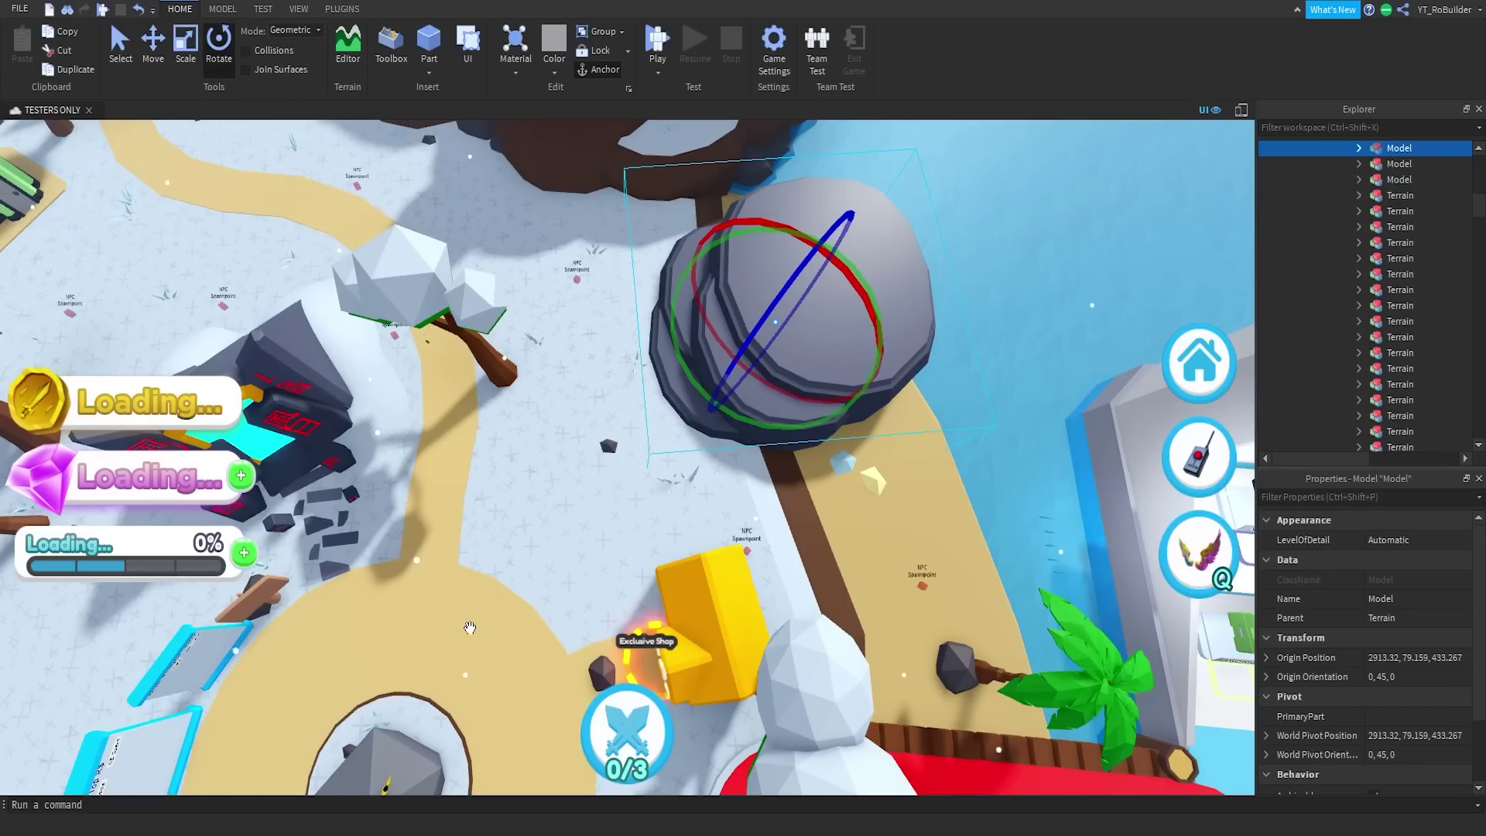
drag(698, 358, 780, 401)
click(1035, 268)
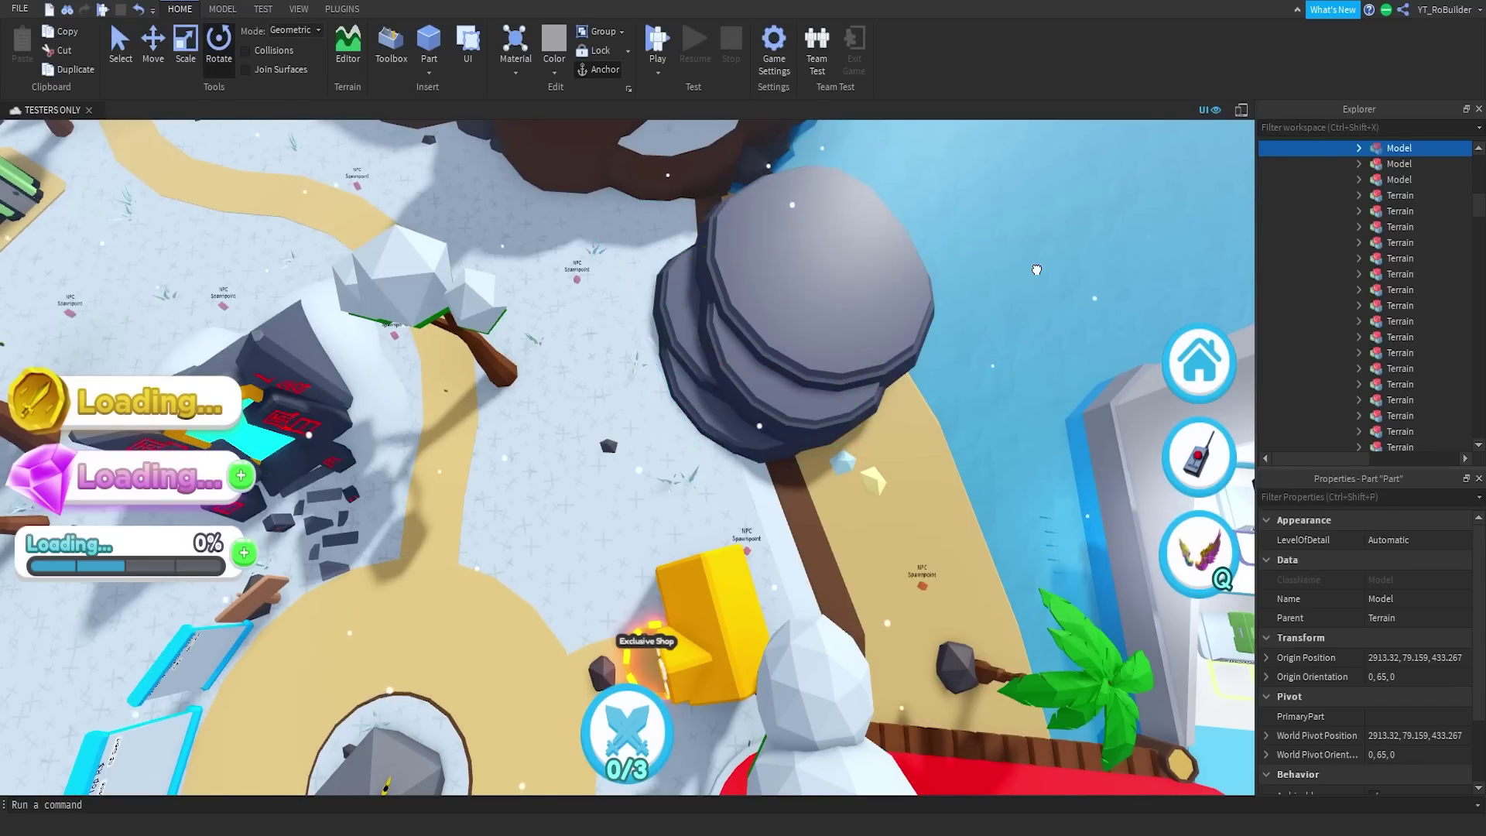
- Move the small rock in the snow in front of the stacked-rock model toward the nearby tree trunk
key(w)
right_drag(726, 418, 727, 418)
right_drag(758, 364, 786, 299)
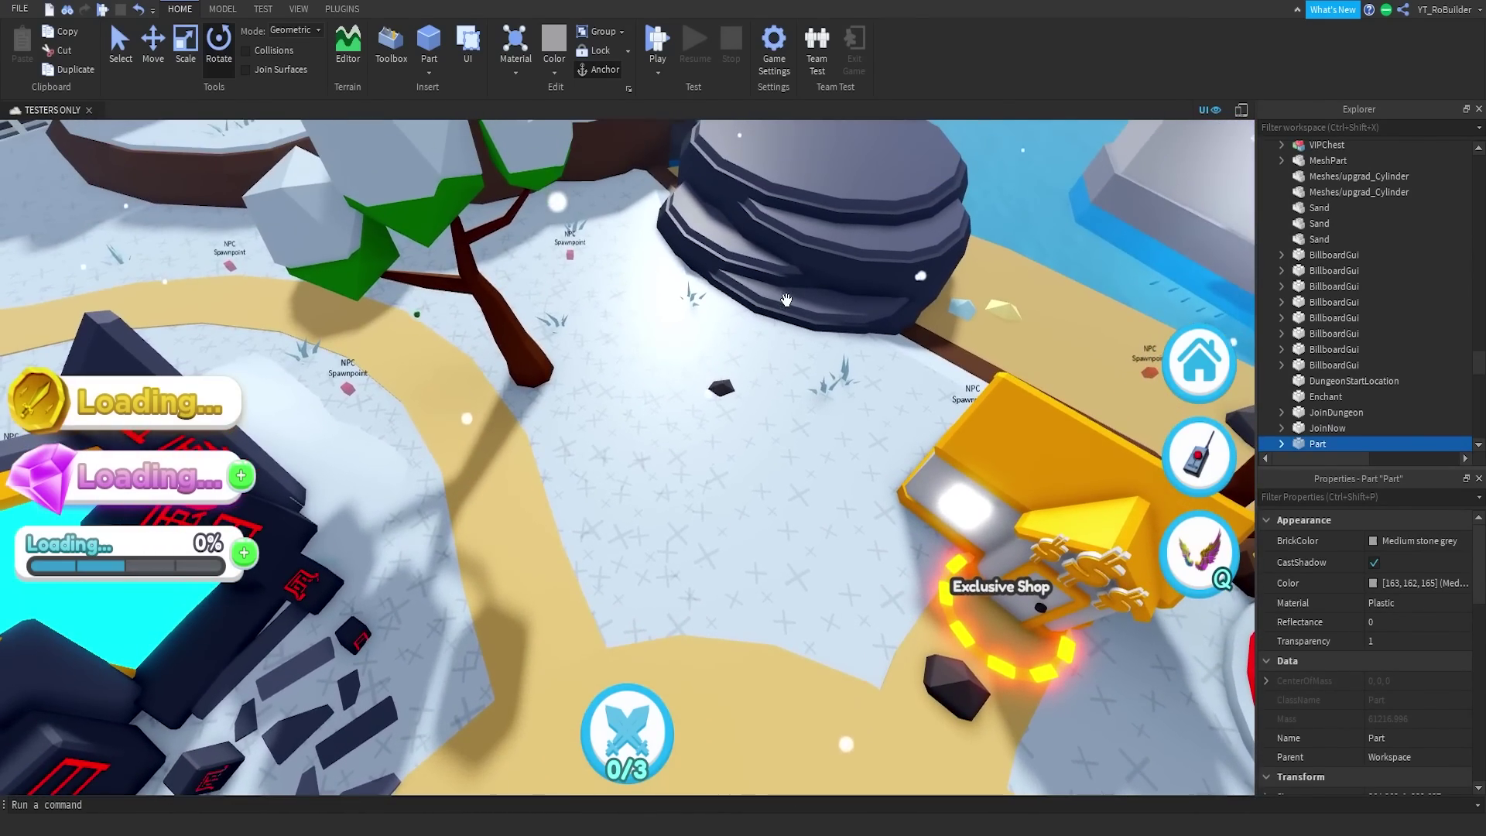
click(721, 387)
key(ctrl+2)
scroll(721, 387, up, 5)
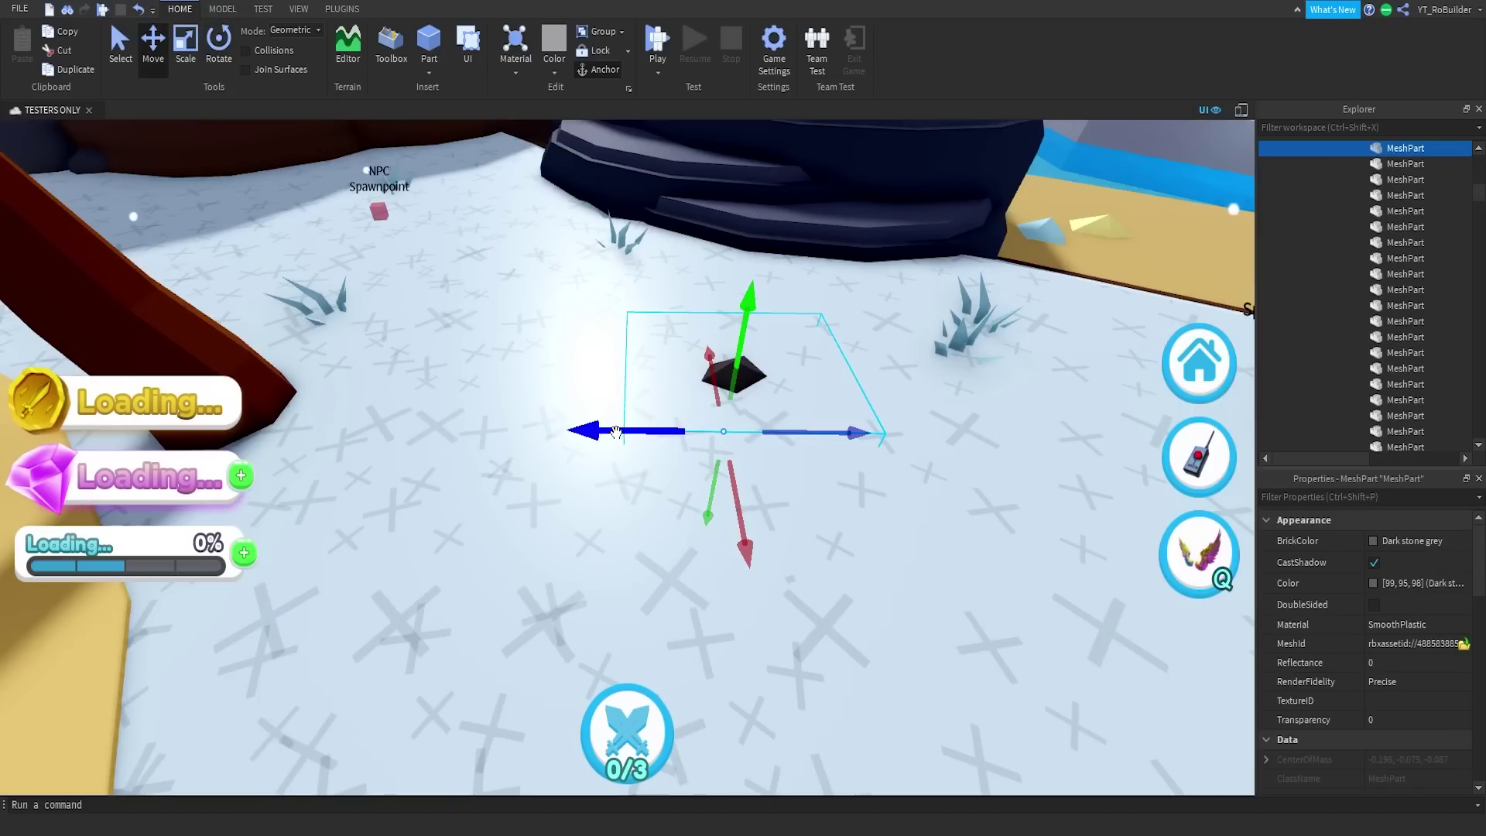
drag(615, 431, 368, 430)
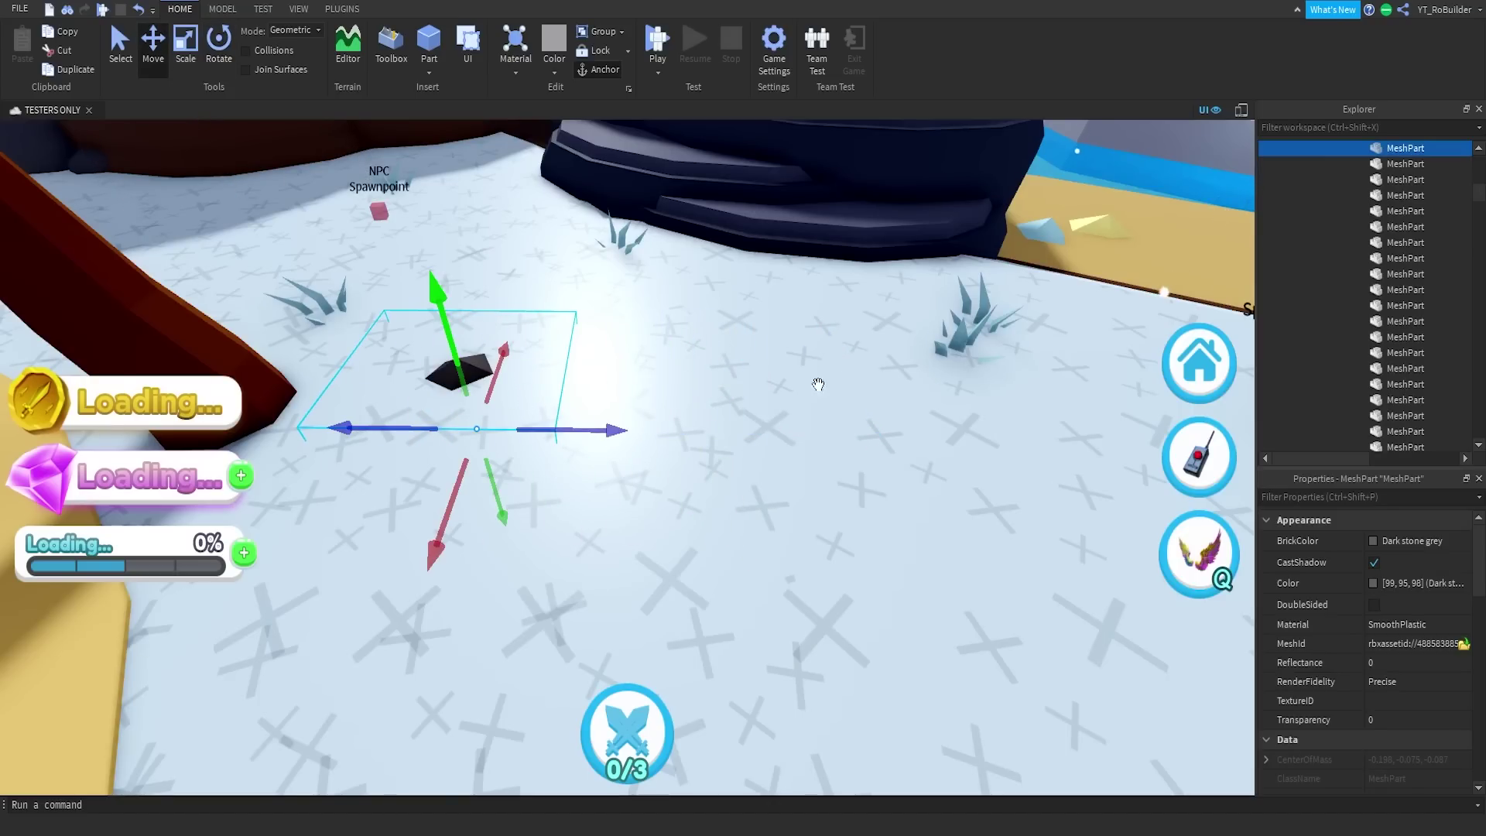
- Move the boulder in front of the Exclusive Shop off its path and onto the snow
scroll(803, 333, down, 5)
mouse_move(803, 333)
right_down()
mouse_move(824, 381)
mouse_move(803, 333)
right_up()
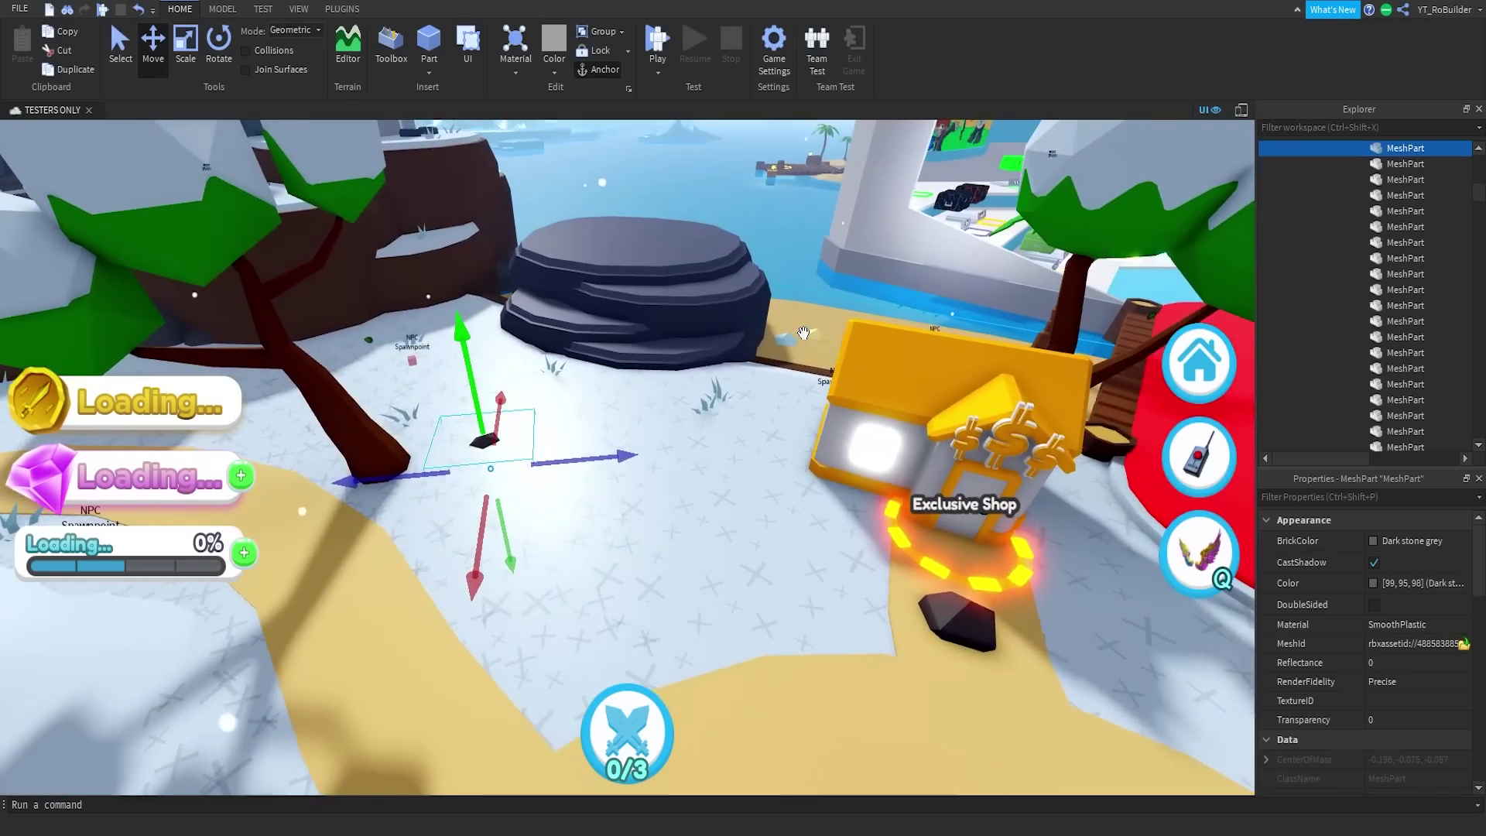
scroll(1012, 552, up, 2)
click(1086, 667)
right_drag(1086, 667, 1058, 647)
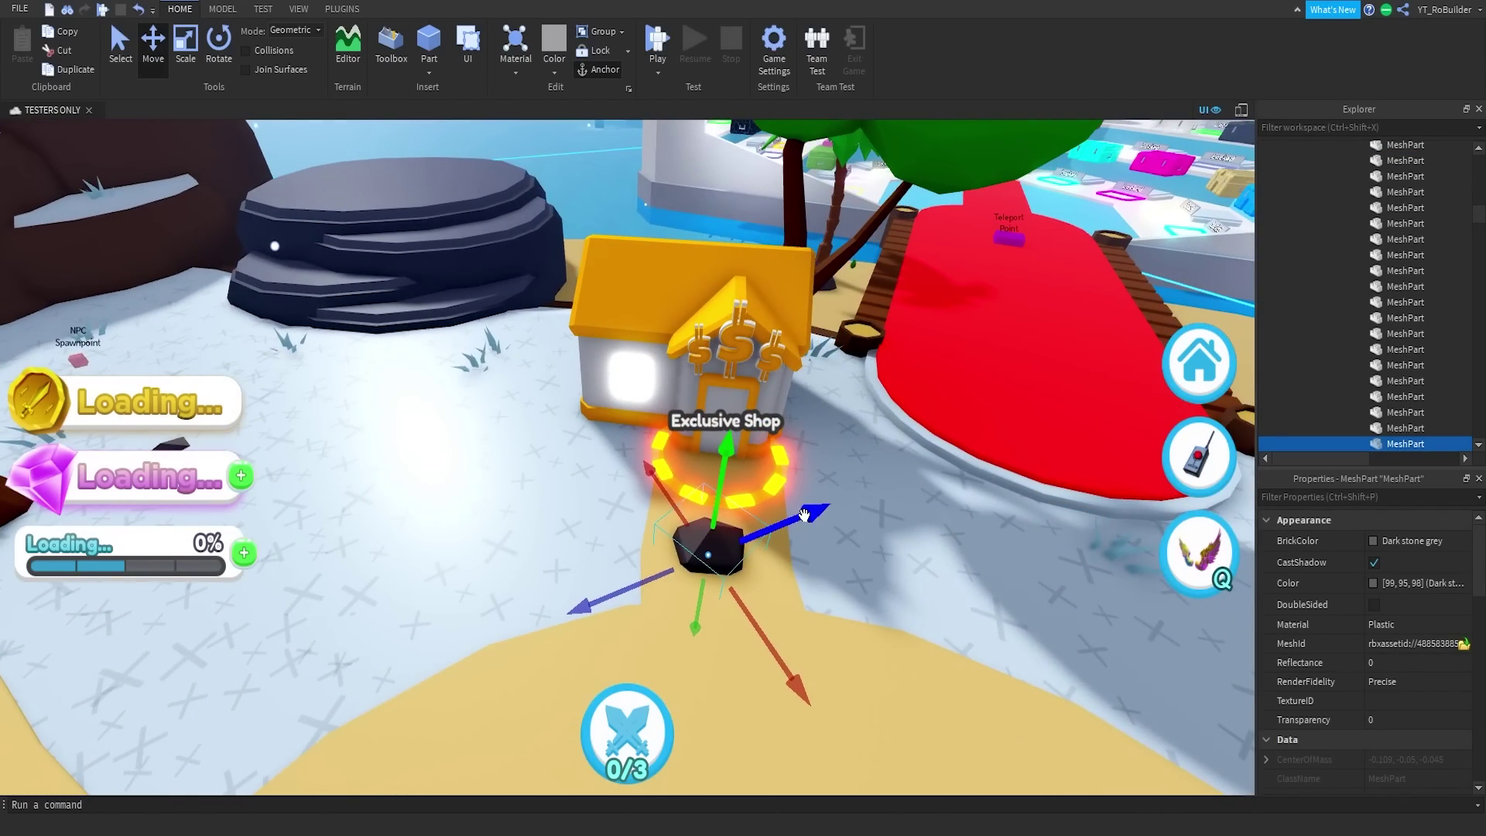
drag(799, 512, 667, 534)
scroll(699, 552, down, 4)
right_drag(699, 553, 728, 566)
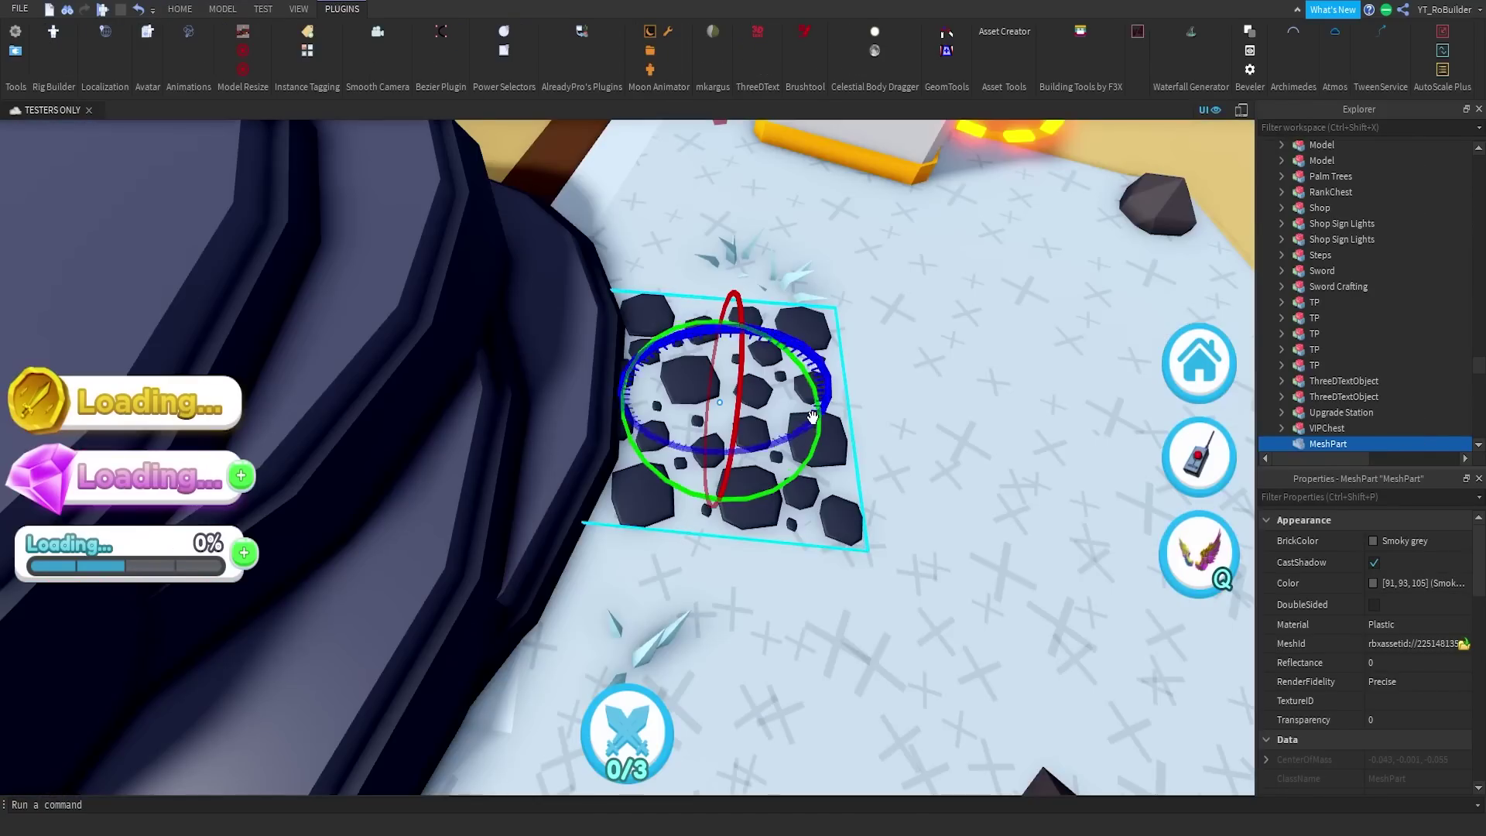
- Start the Archimedes plugin on the stone path mesh beside the stacked rocks and set its axis to x²
scroll(818, 416, up, 5)
scroll(817, 415, down, 4)
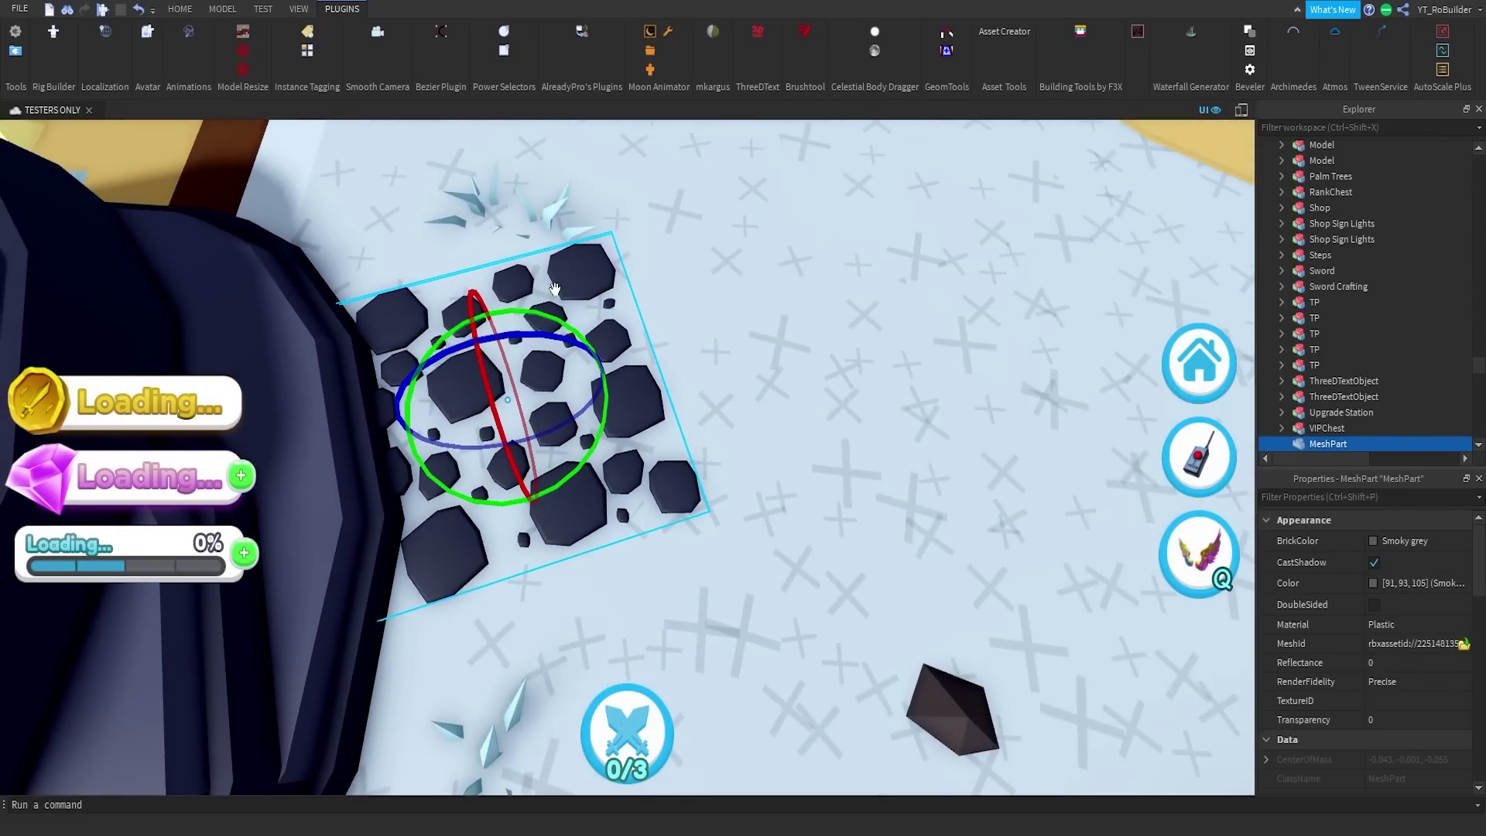
click(1290, 35)
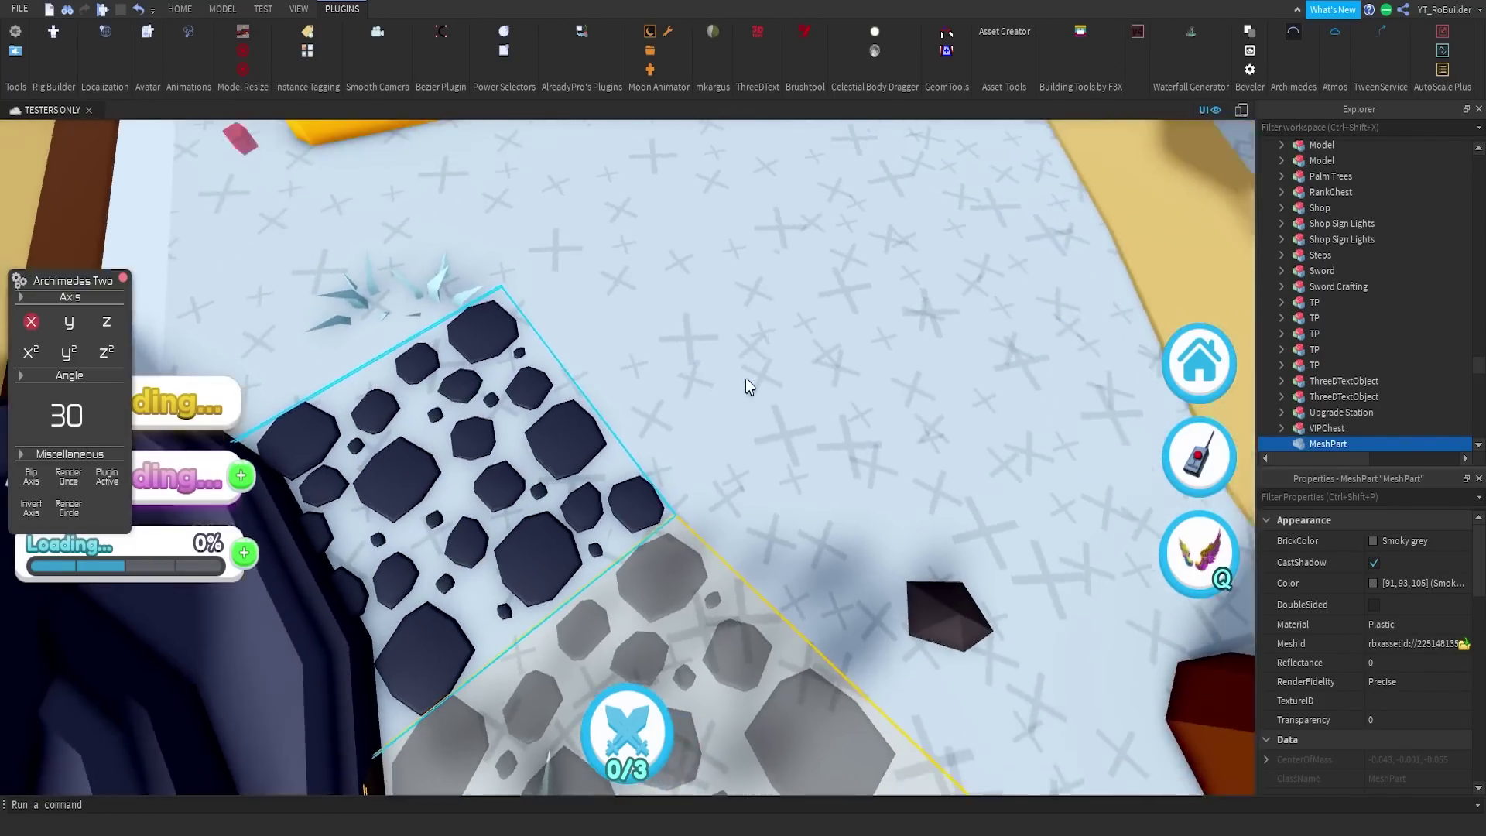
scroll(745, 377, up, 3)
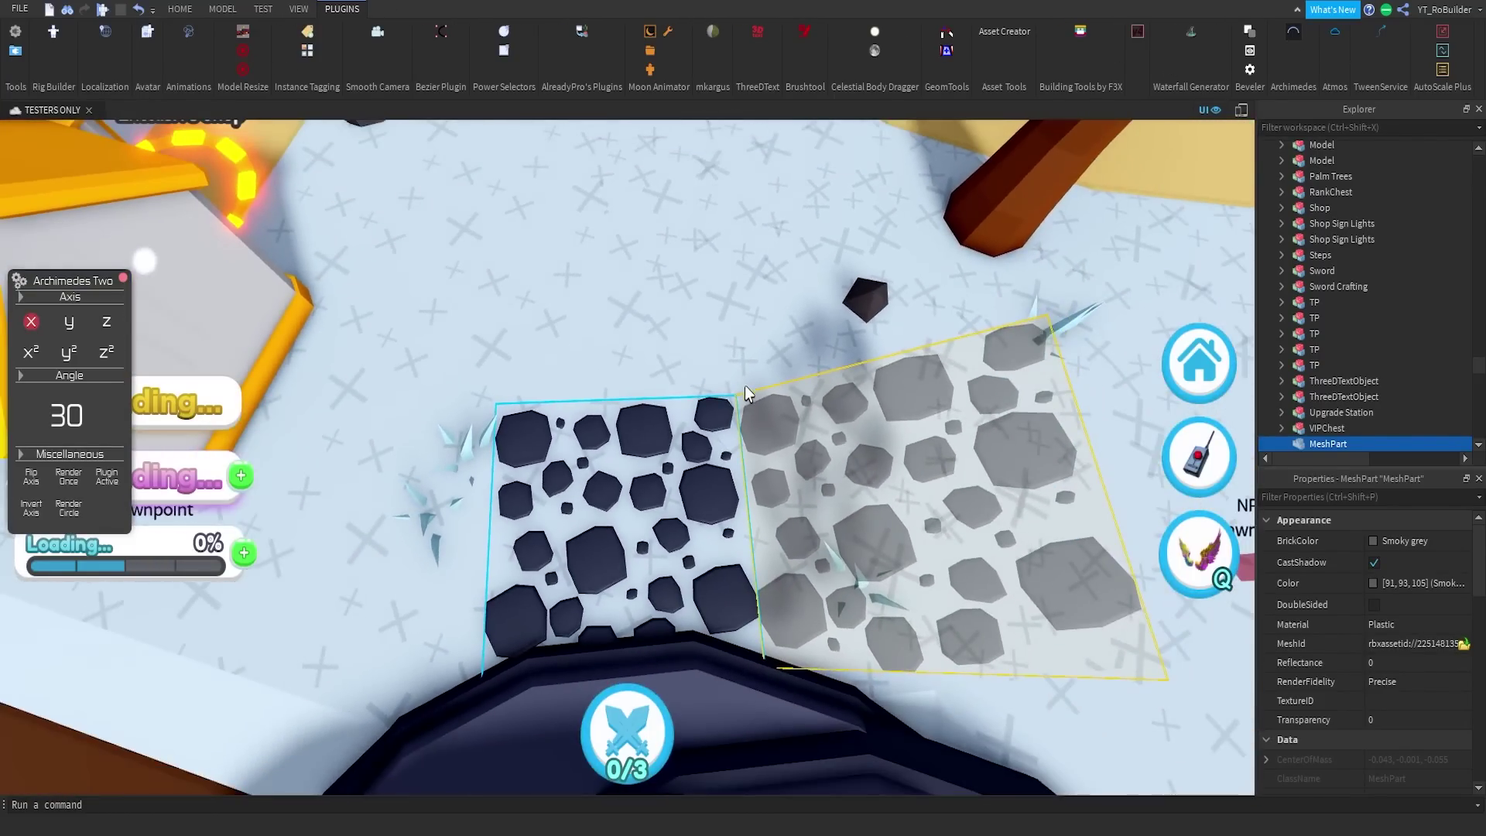
click(33, 354)
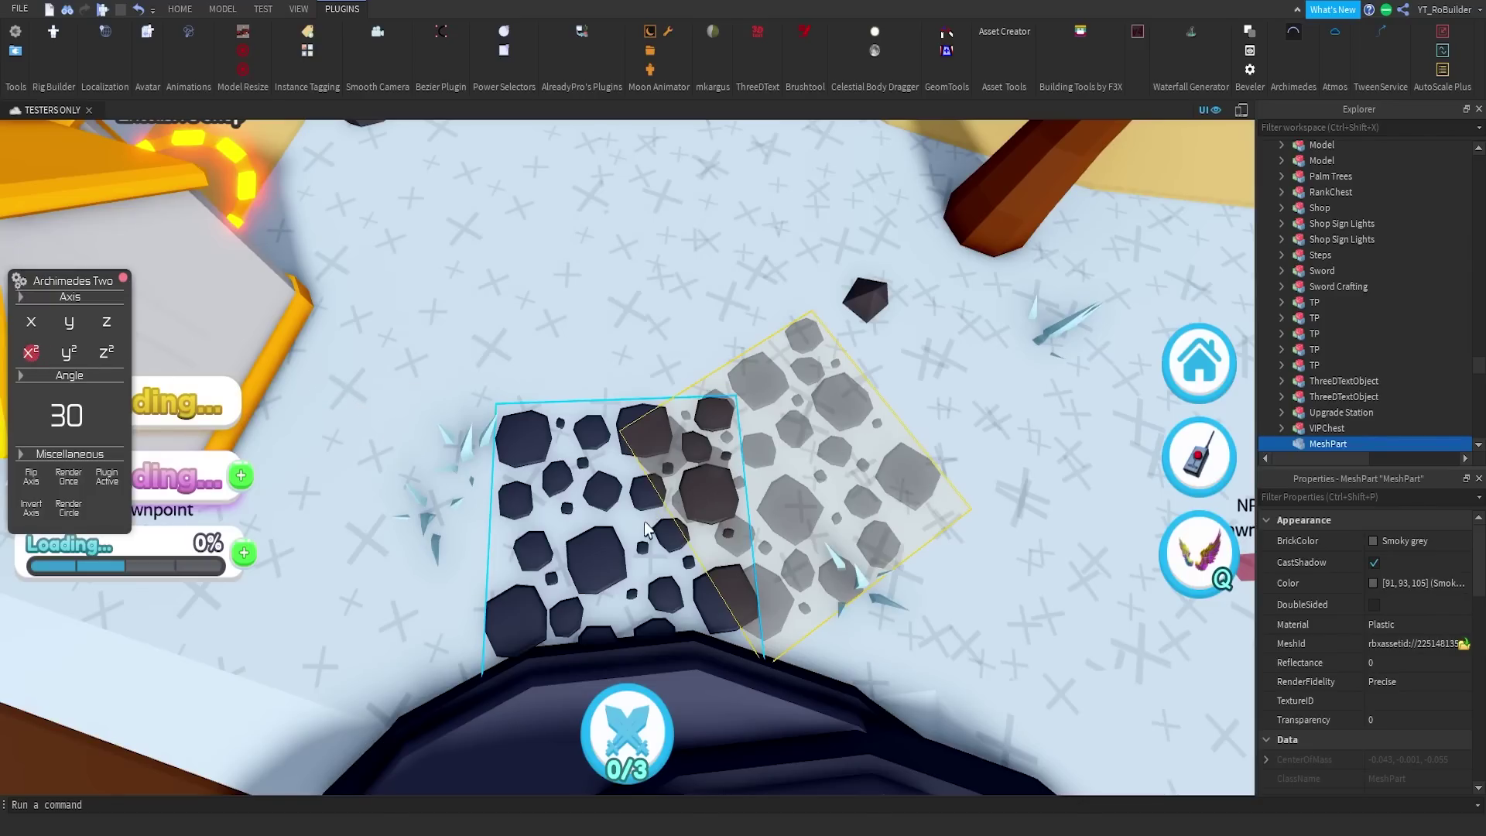
- Set the Archimedes angle to 5 and render two more stone path segments toward the sand path
right_drag(634, 433, 636, 428)
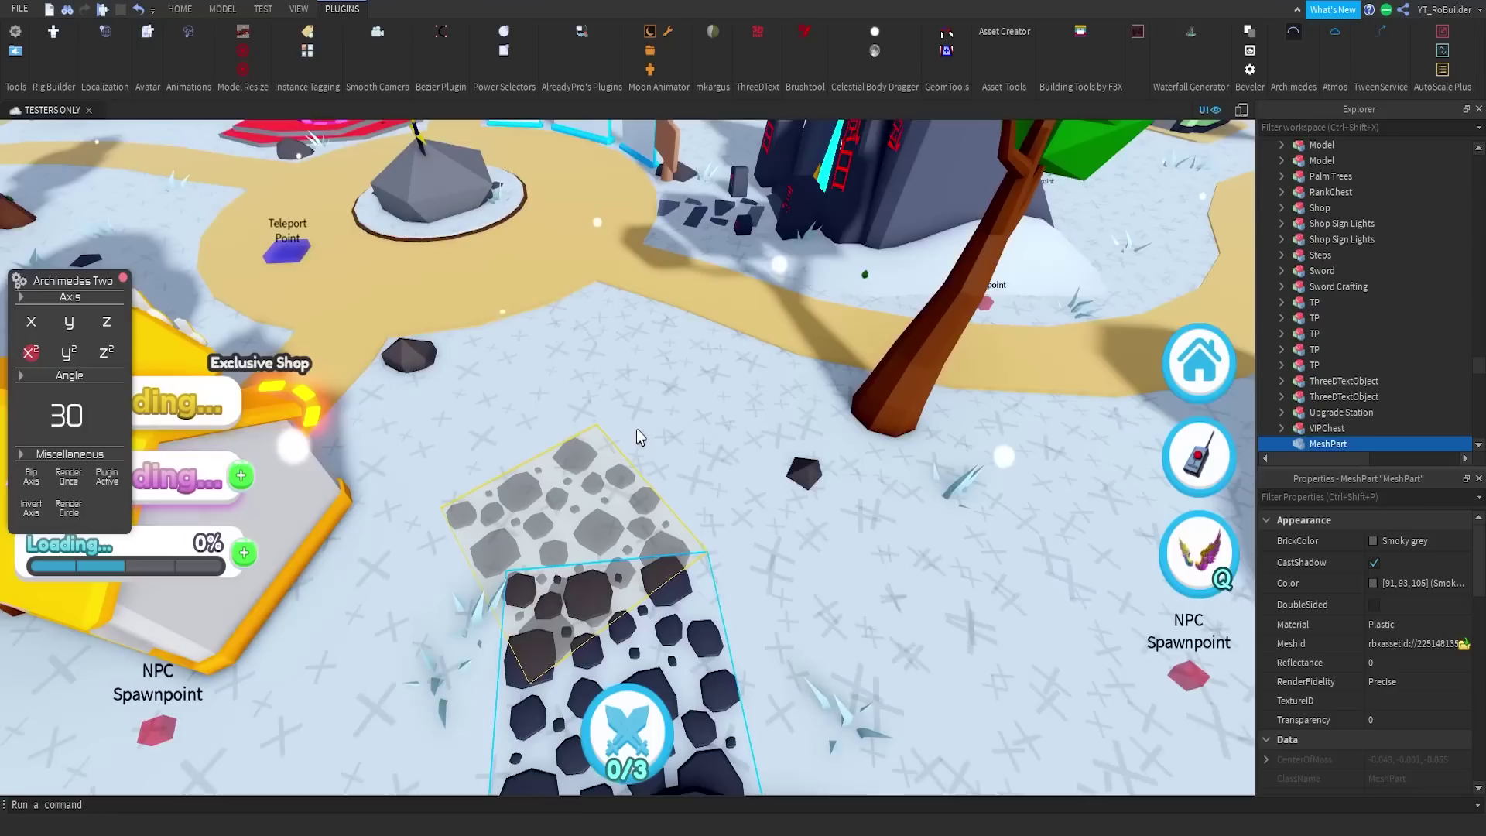
scroll(636, 429, up, 3)
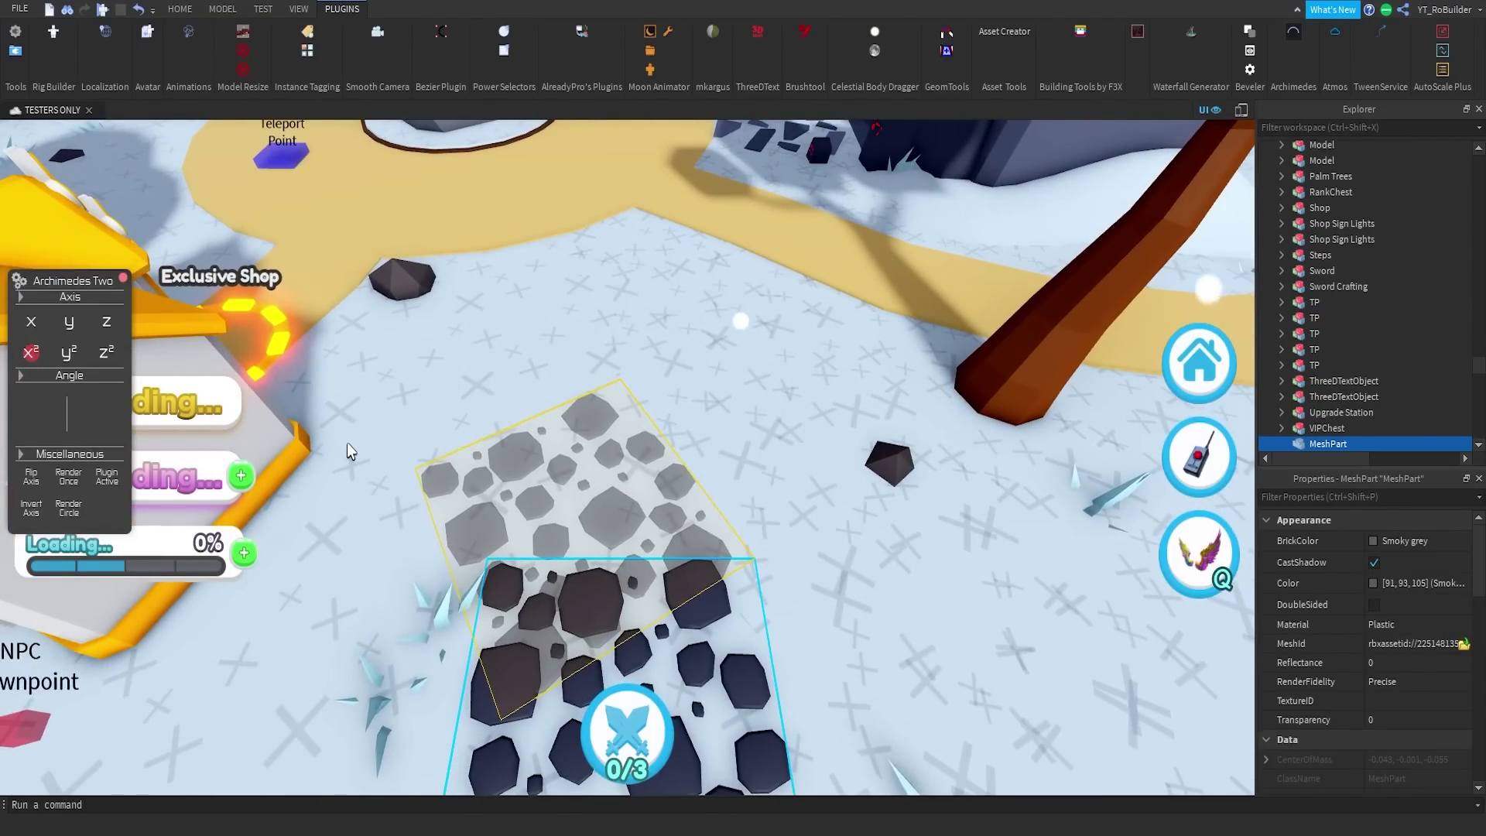
text(5)
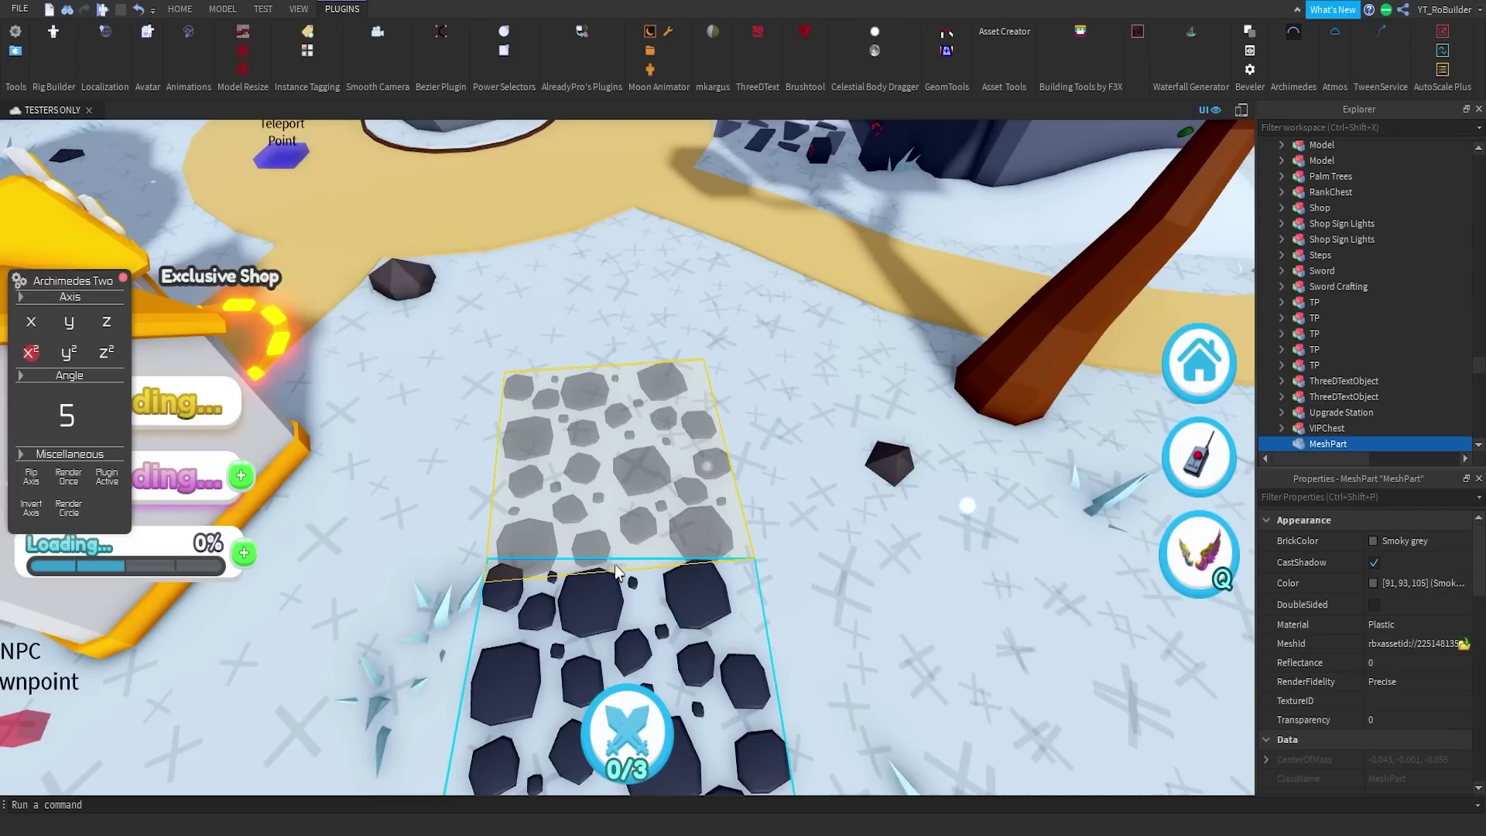
click(67, 477)
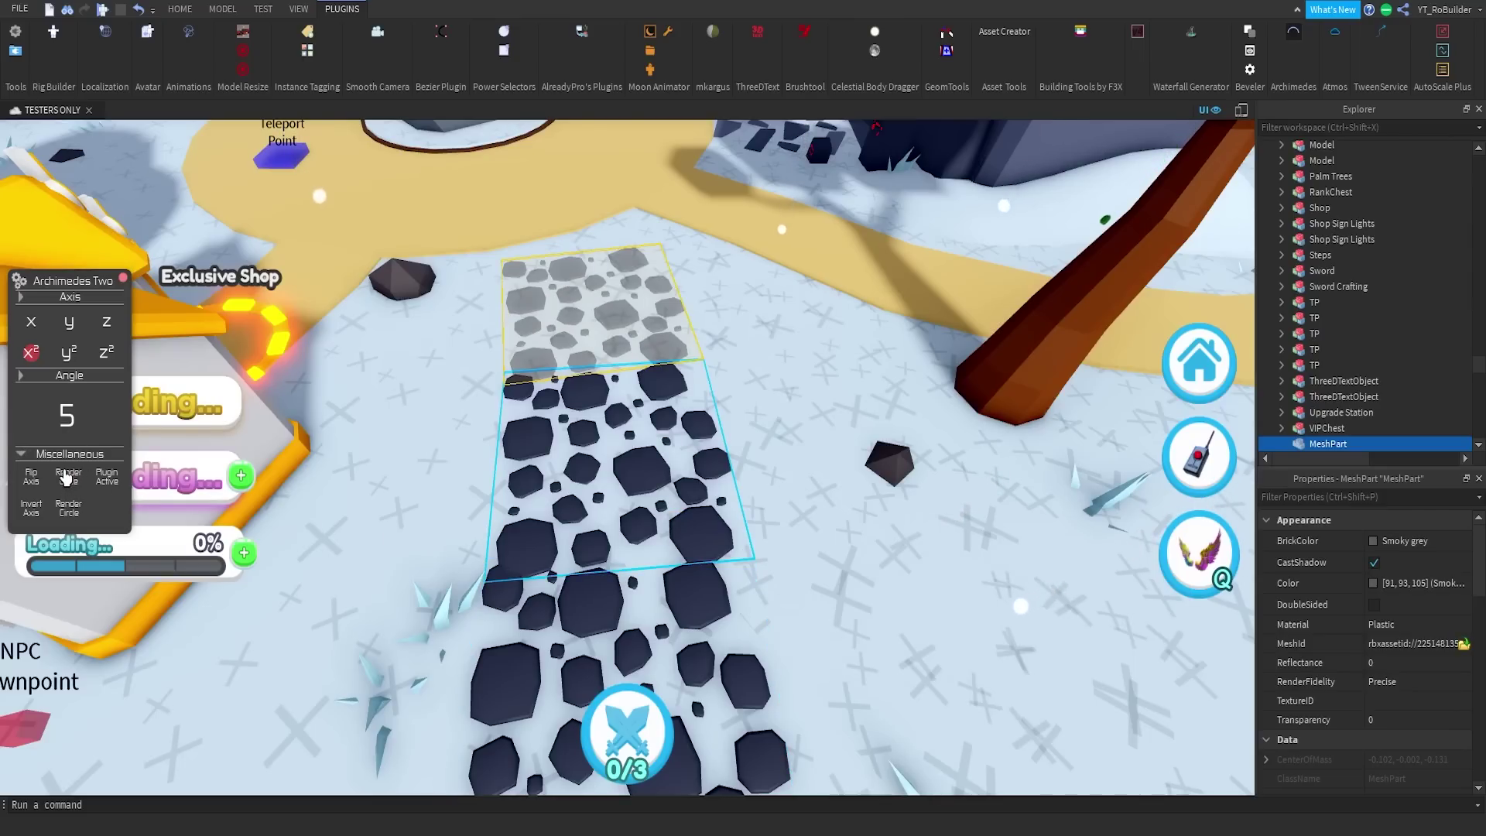
click(66, 476)
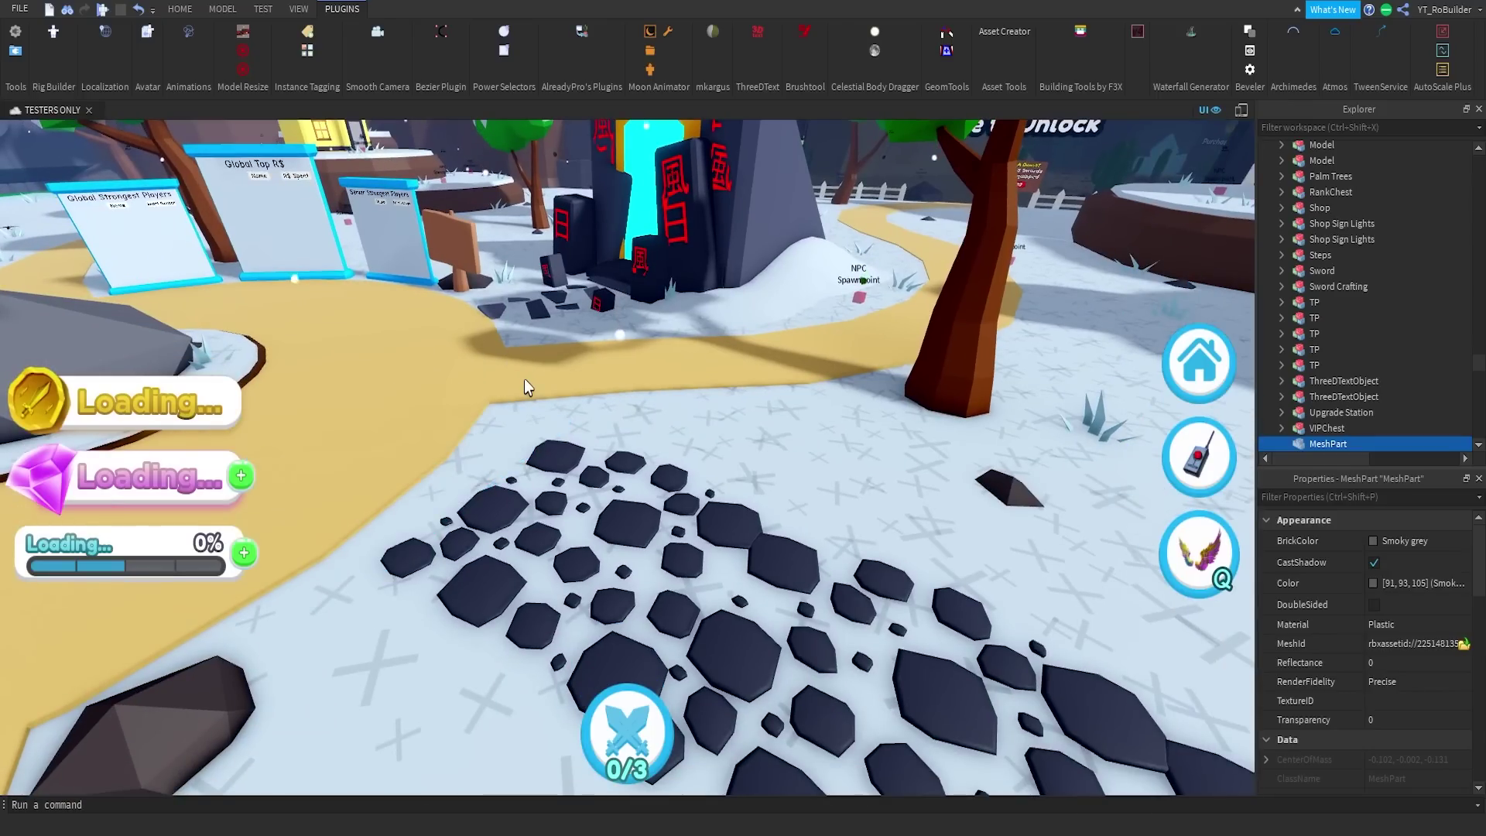
- Rotate the stone path's outermost segment slightly so it angles toward the sand path
click(526, 384)
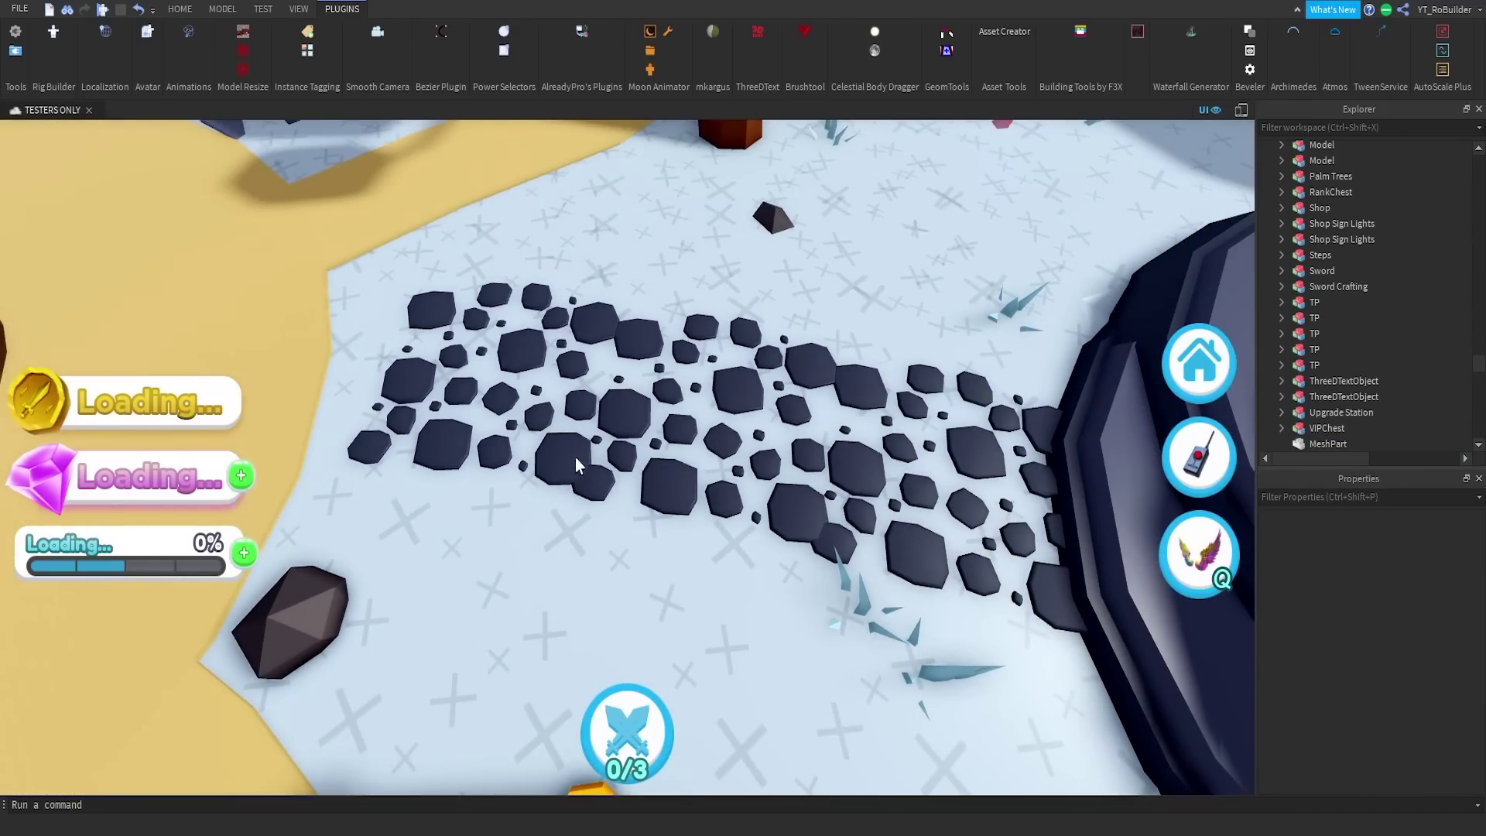
key(ctrl+4)
click(531, 454)
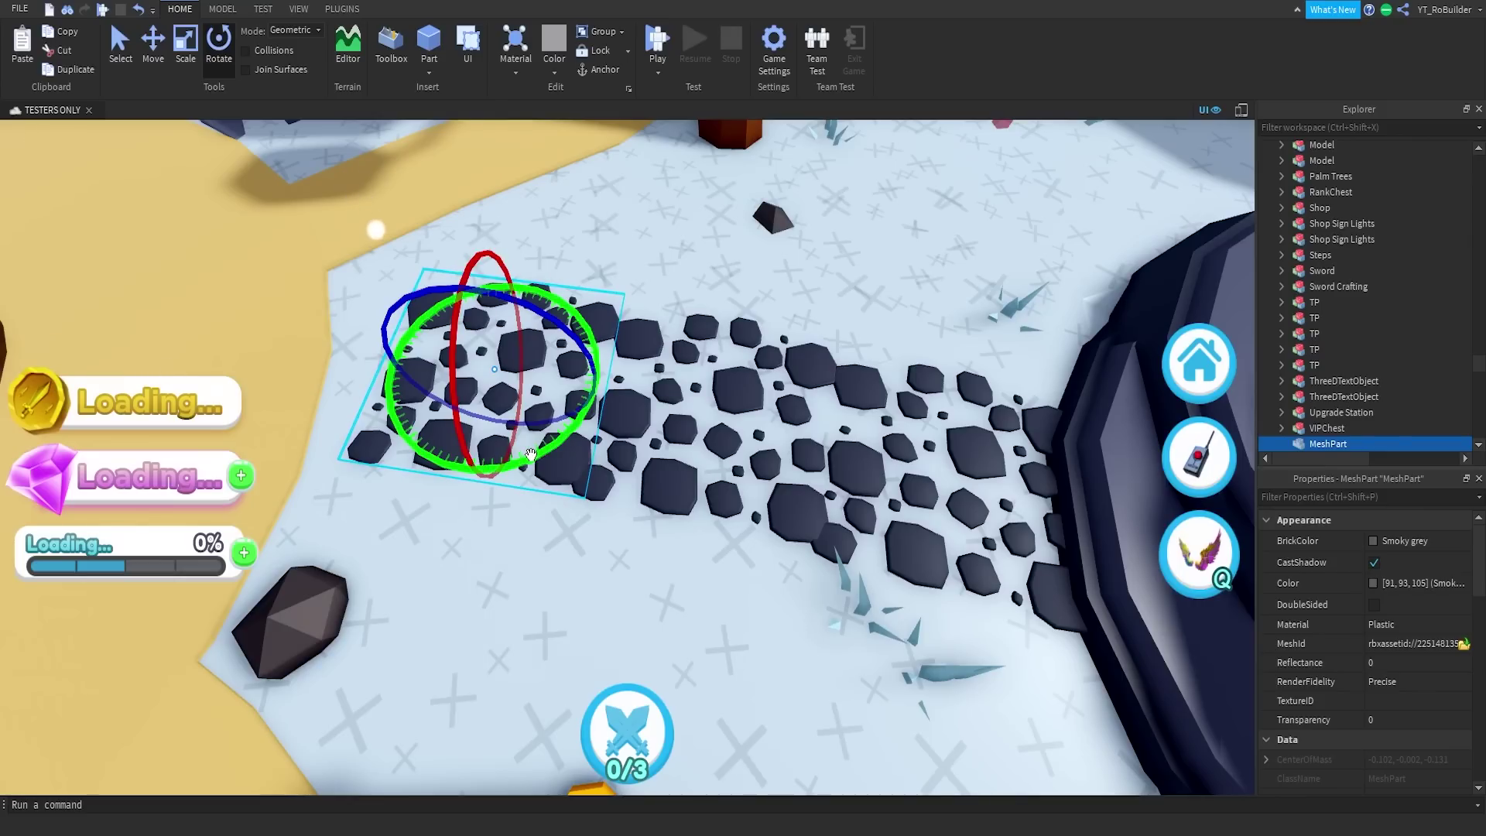
drag(530, 455, 506, 464)
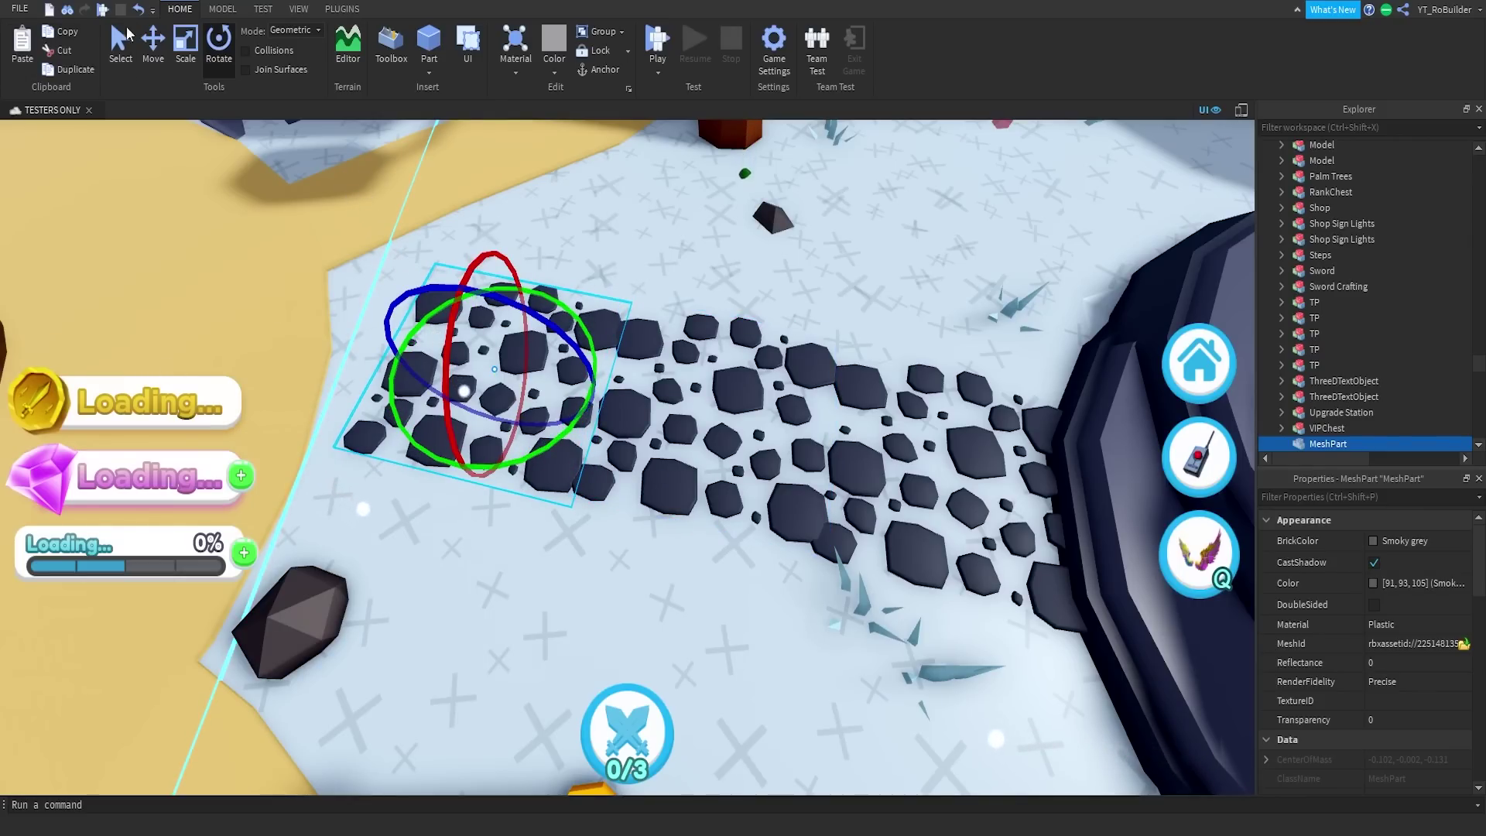
- Shift the two outer stone path segments sideways together and turn the middle segment to vary its stone layout
ctrl+click(785, 513)
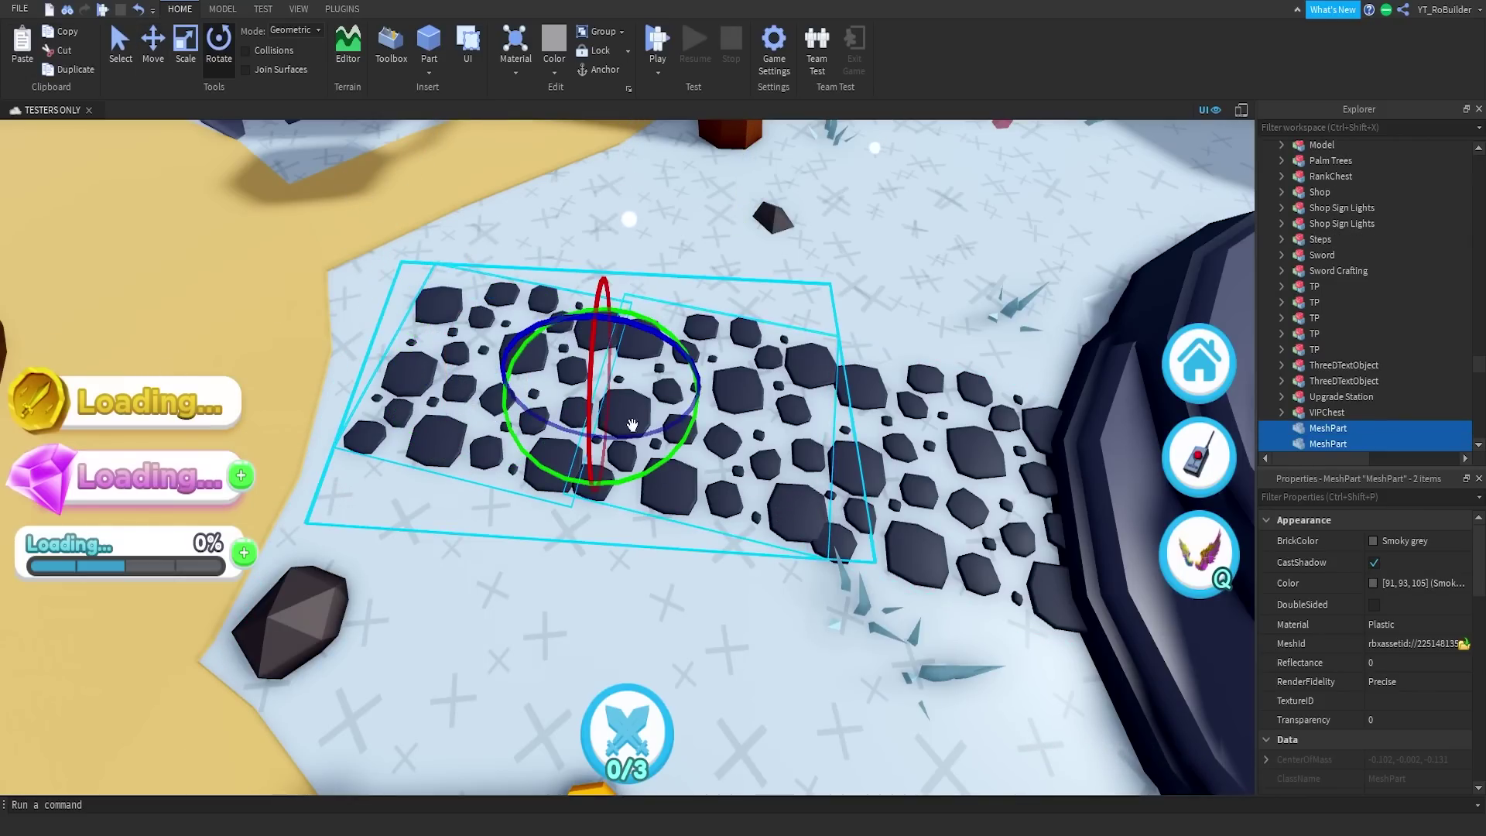
click(149, 40)
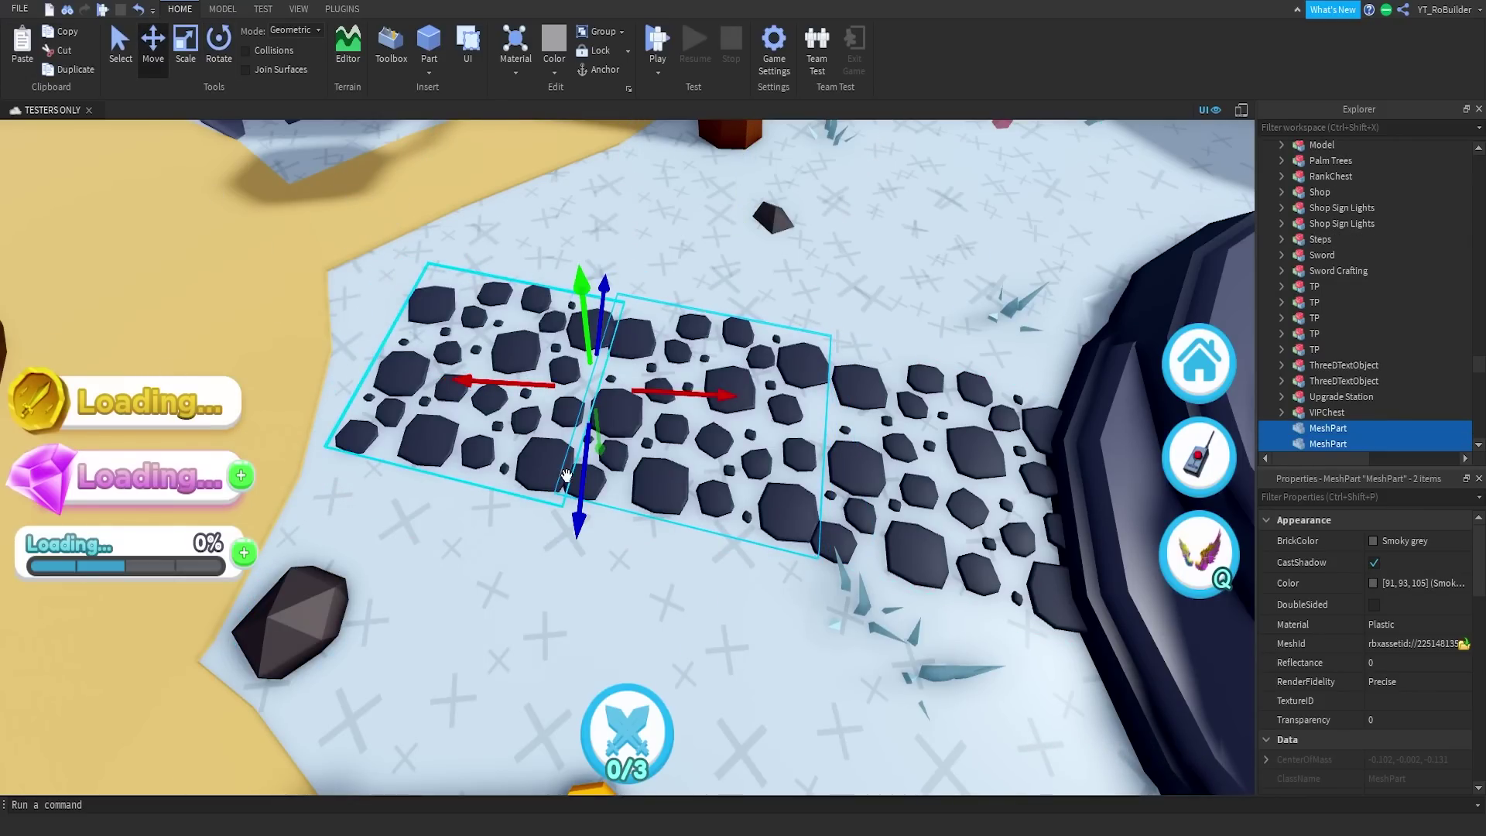
drag(579, 510, 571, 524)
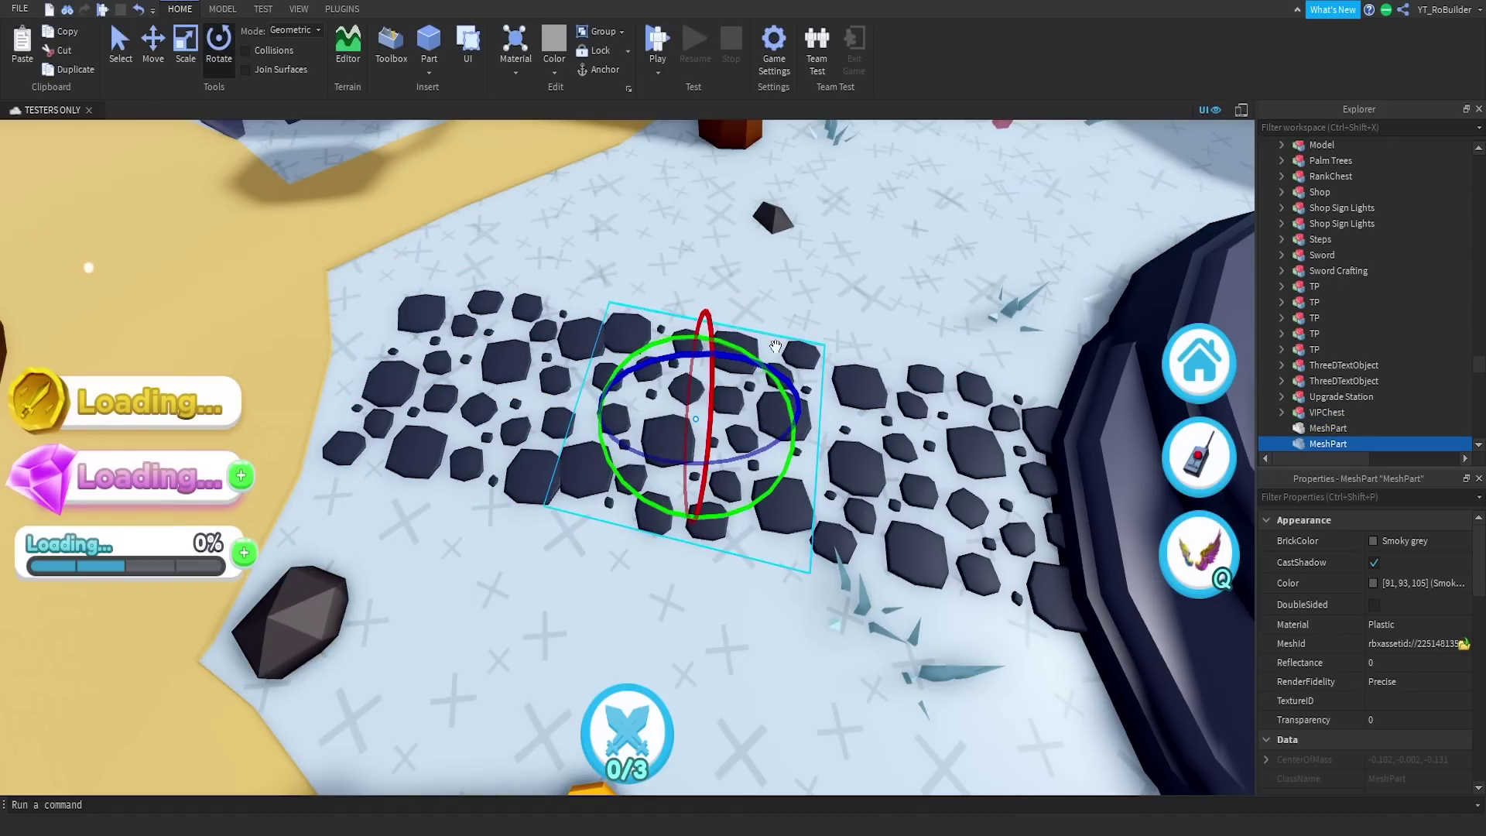
- Slide the outermost stone path segment toward the sand path to separate it from the middle segment
click(153, 40)
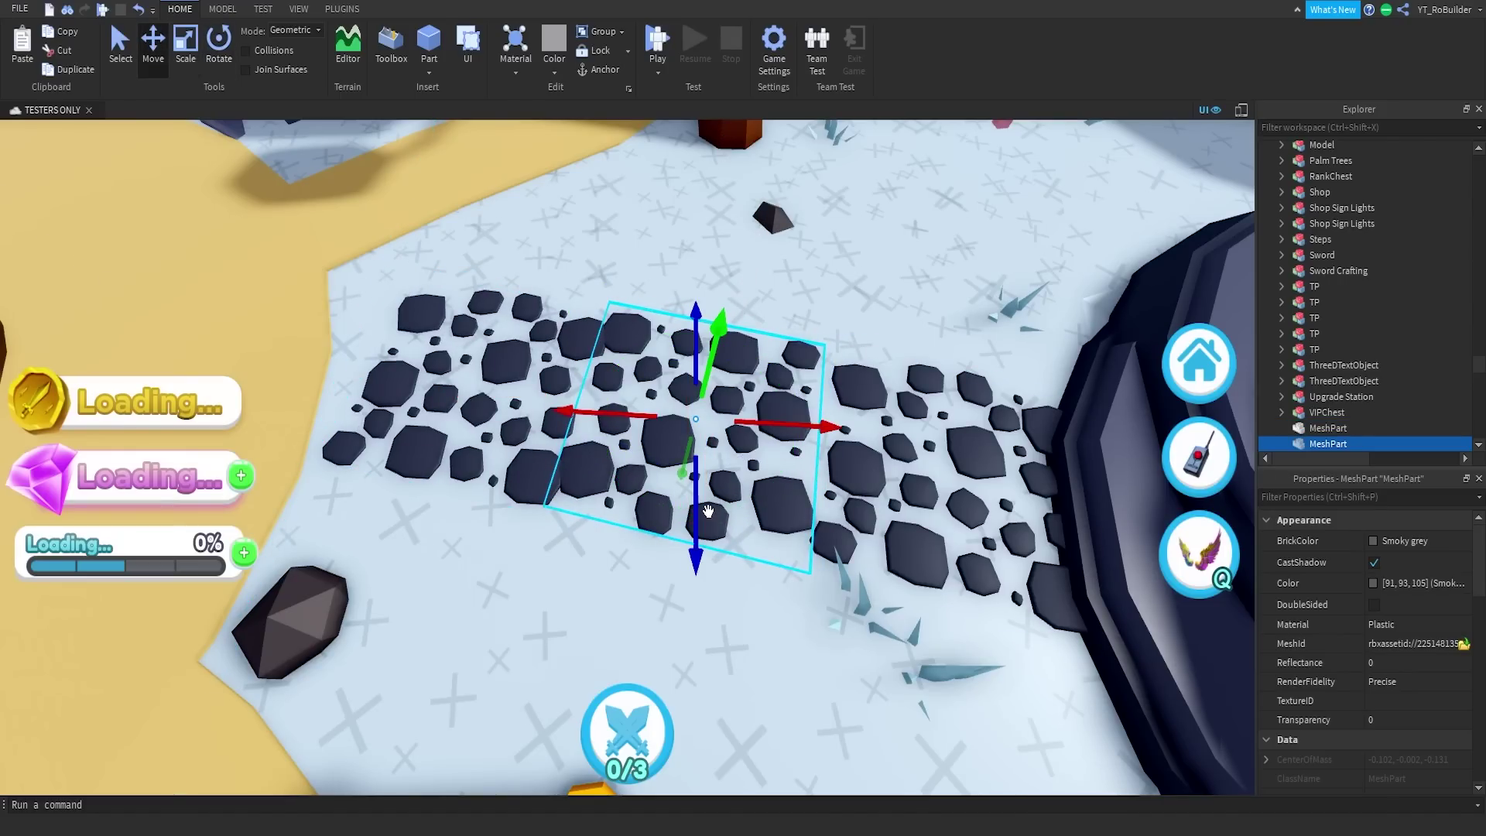
right_drag(708, 511, 742, 456)
click(755, 486)
drag(662, 646, 660, 690)
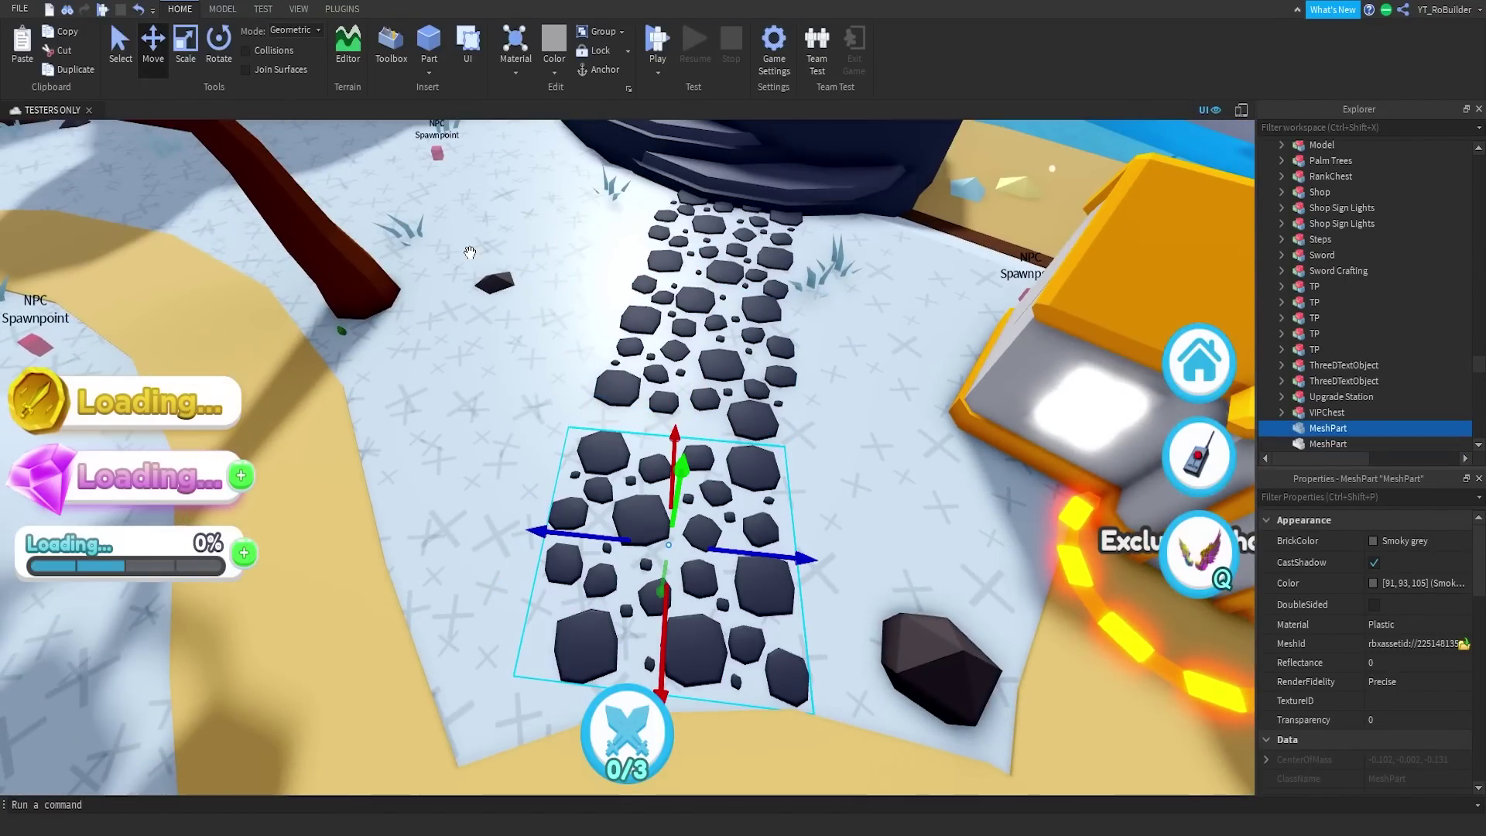
- Duplicate the small dark rock near the tree trunk and place the copy in the gap between the outer stone path segments
click(492, 281)
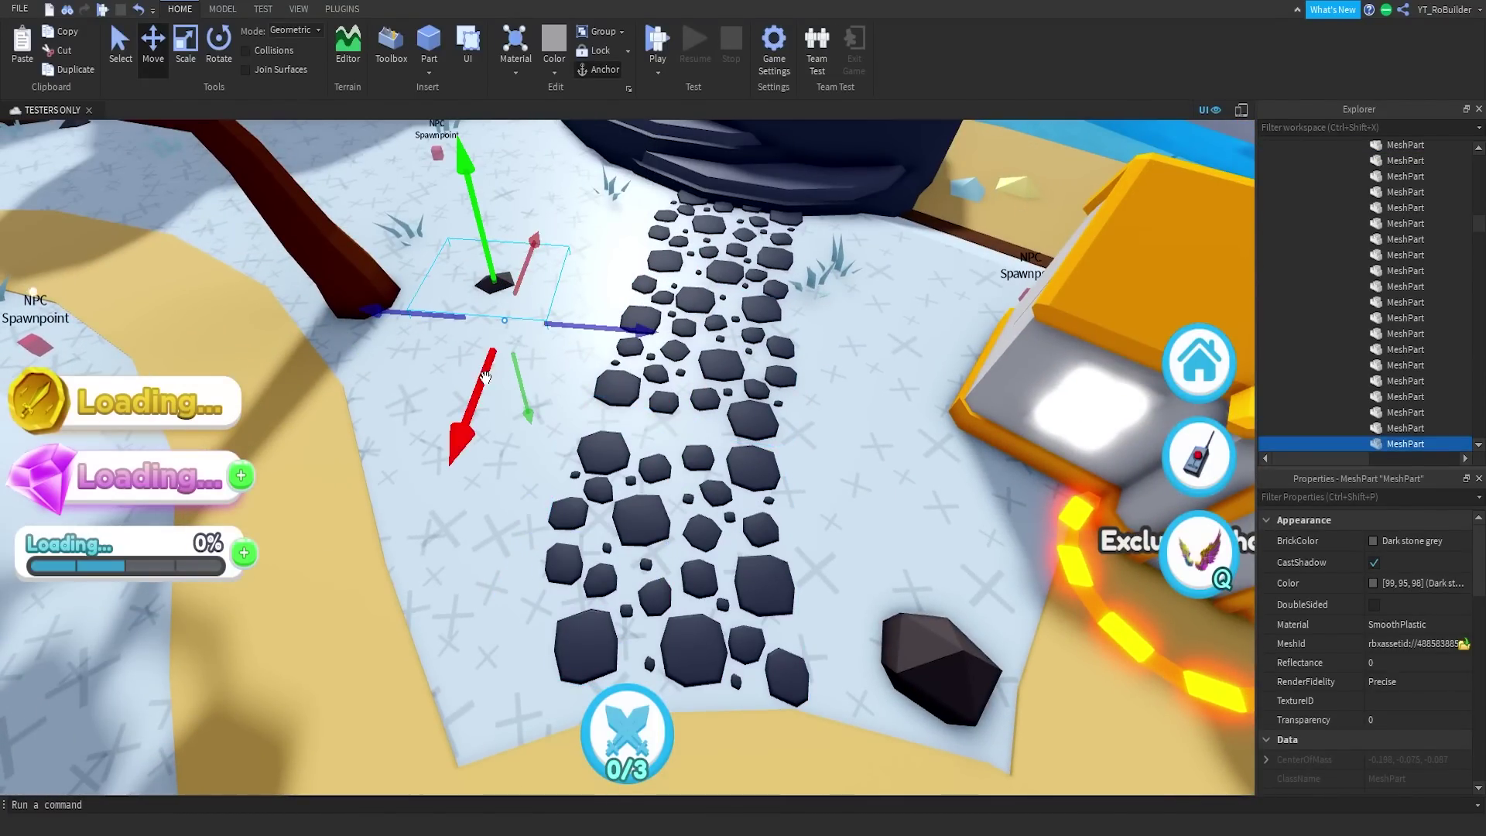
key(ctrl+d)
drag(485, 377, 430, 507)
drag(550, 443, 759, 460)
drag(657, 547, 656, 551)
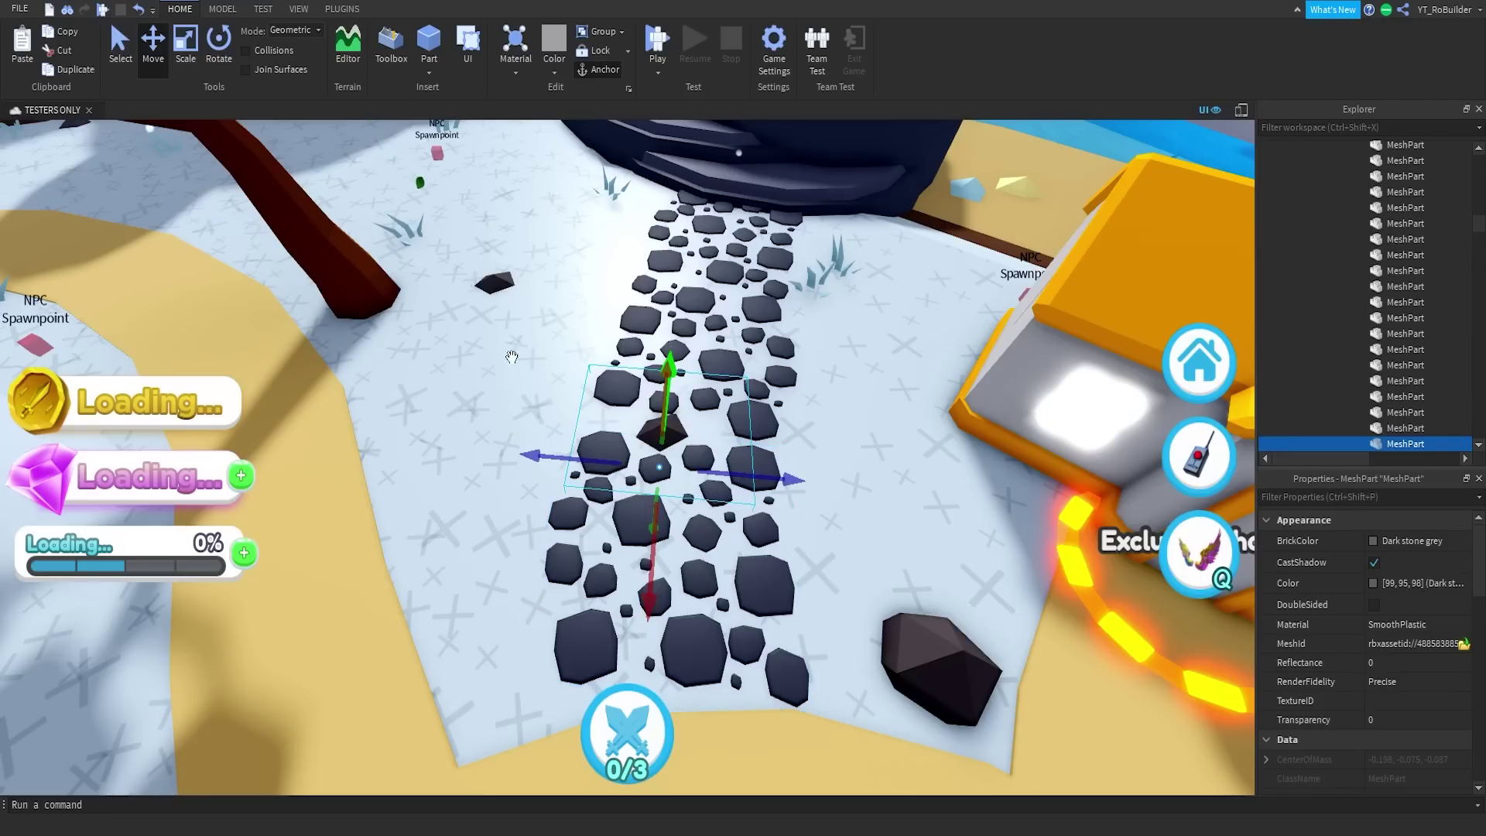
- Recolor the outermost stone path segment beside the sand path to light grey [157, 161, 181]
click(220, 51)
right_drag(818, 437, 820, 430)
click(817, 430)
click(880, 506)
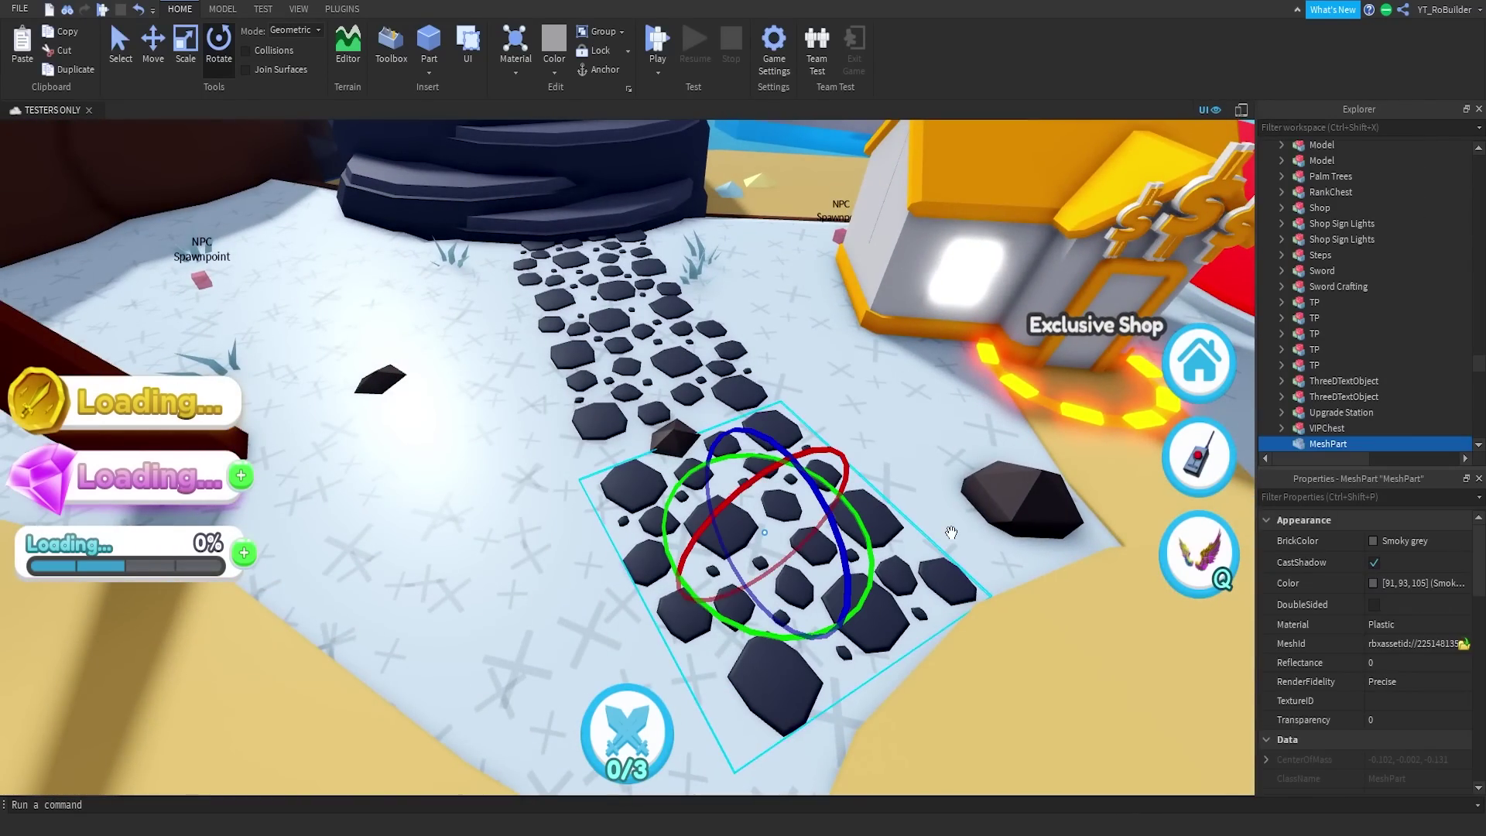
click(1373, 583)
drag(926, 331, 925, 323)
click(856, 565)
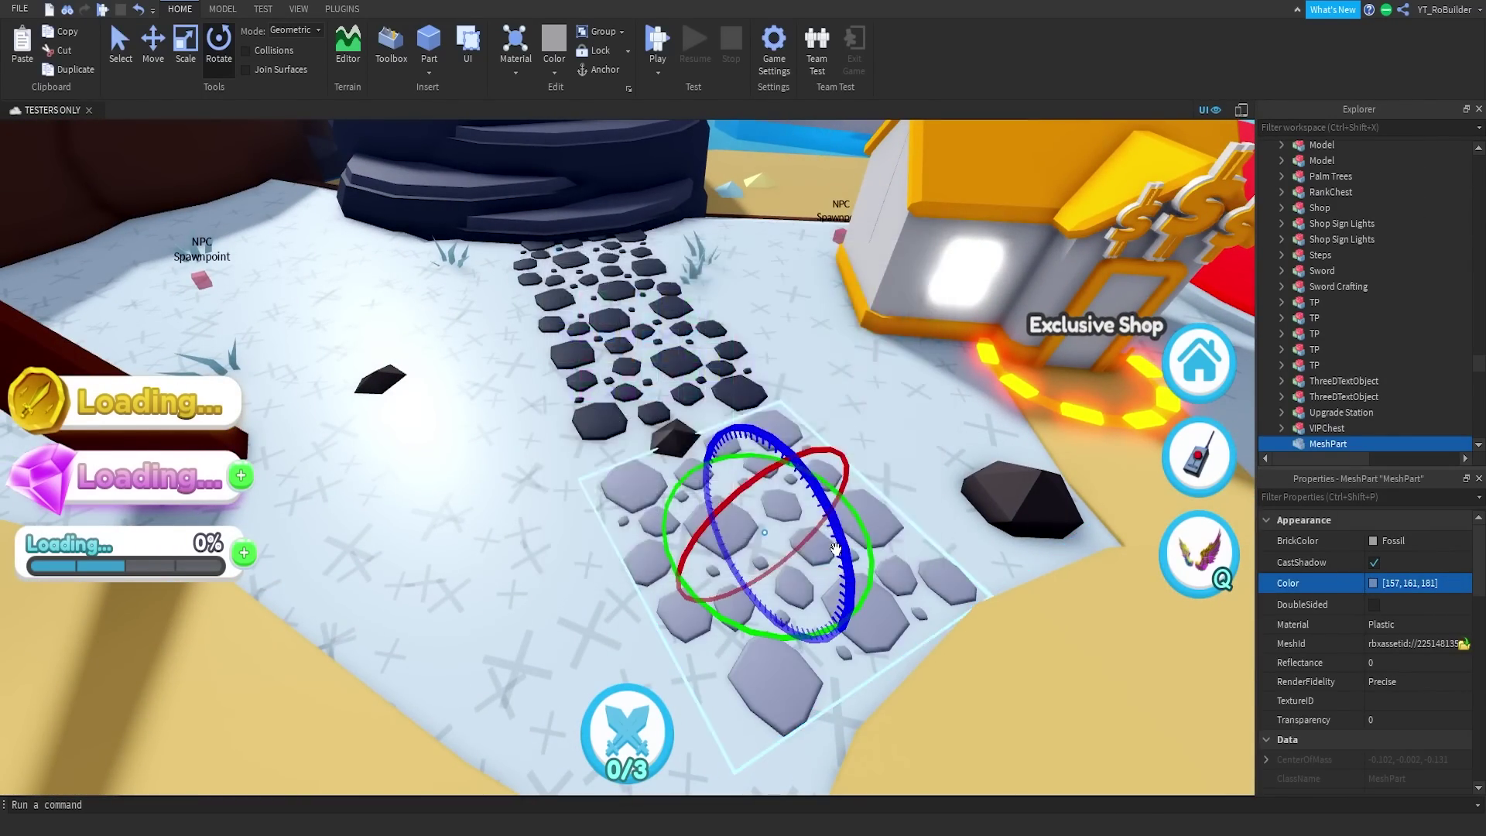
- Recolor the middle stone path segment to medium grey [118, 121, 136]
right_drag(762, 603, 753, 612)
click(753, 612)
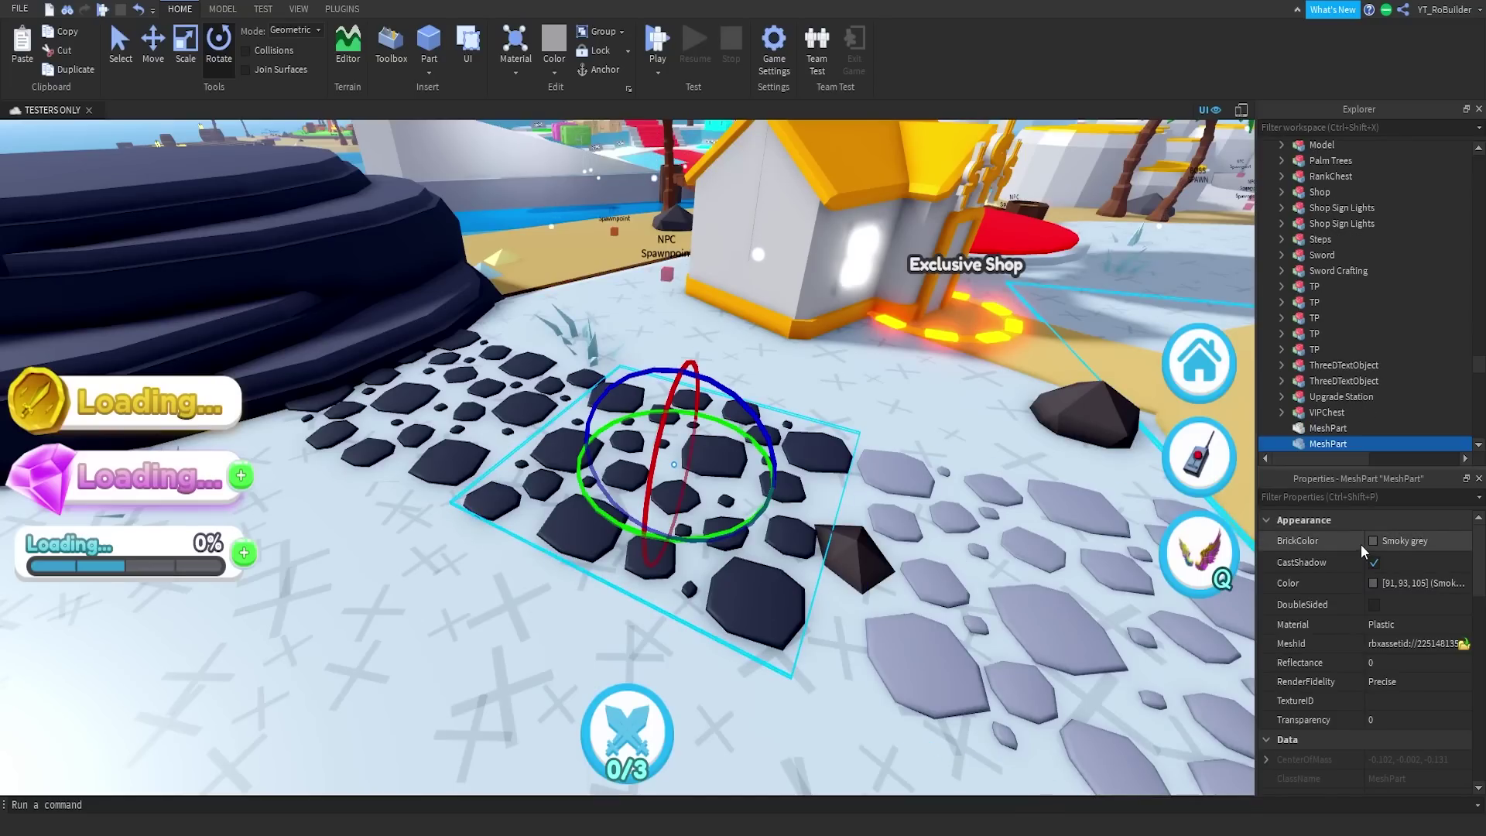
click(1373, 583)
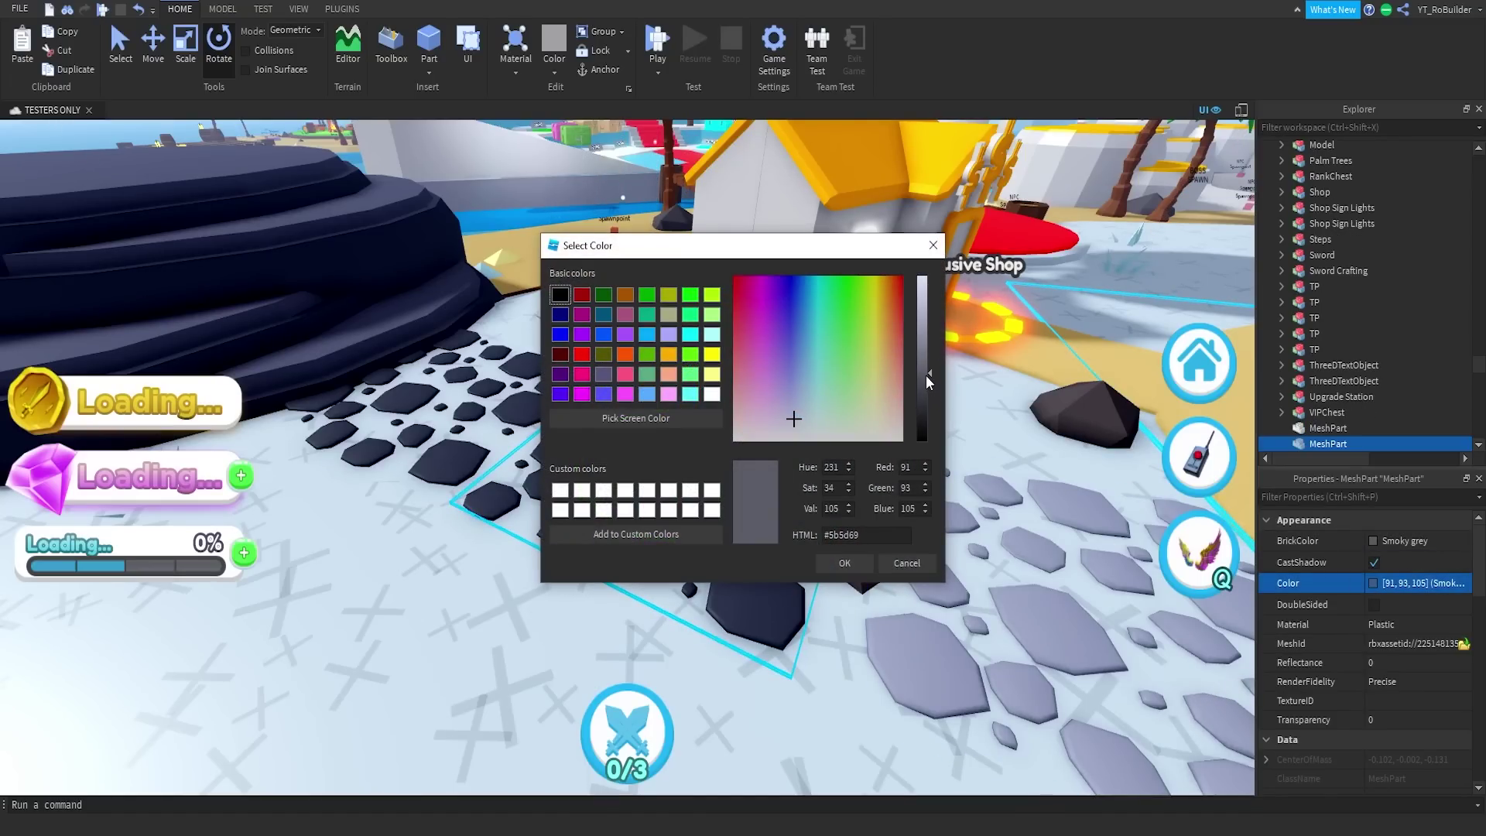
drag(925, 375, 926, 353)
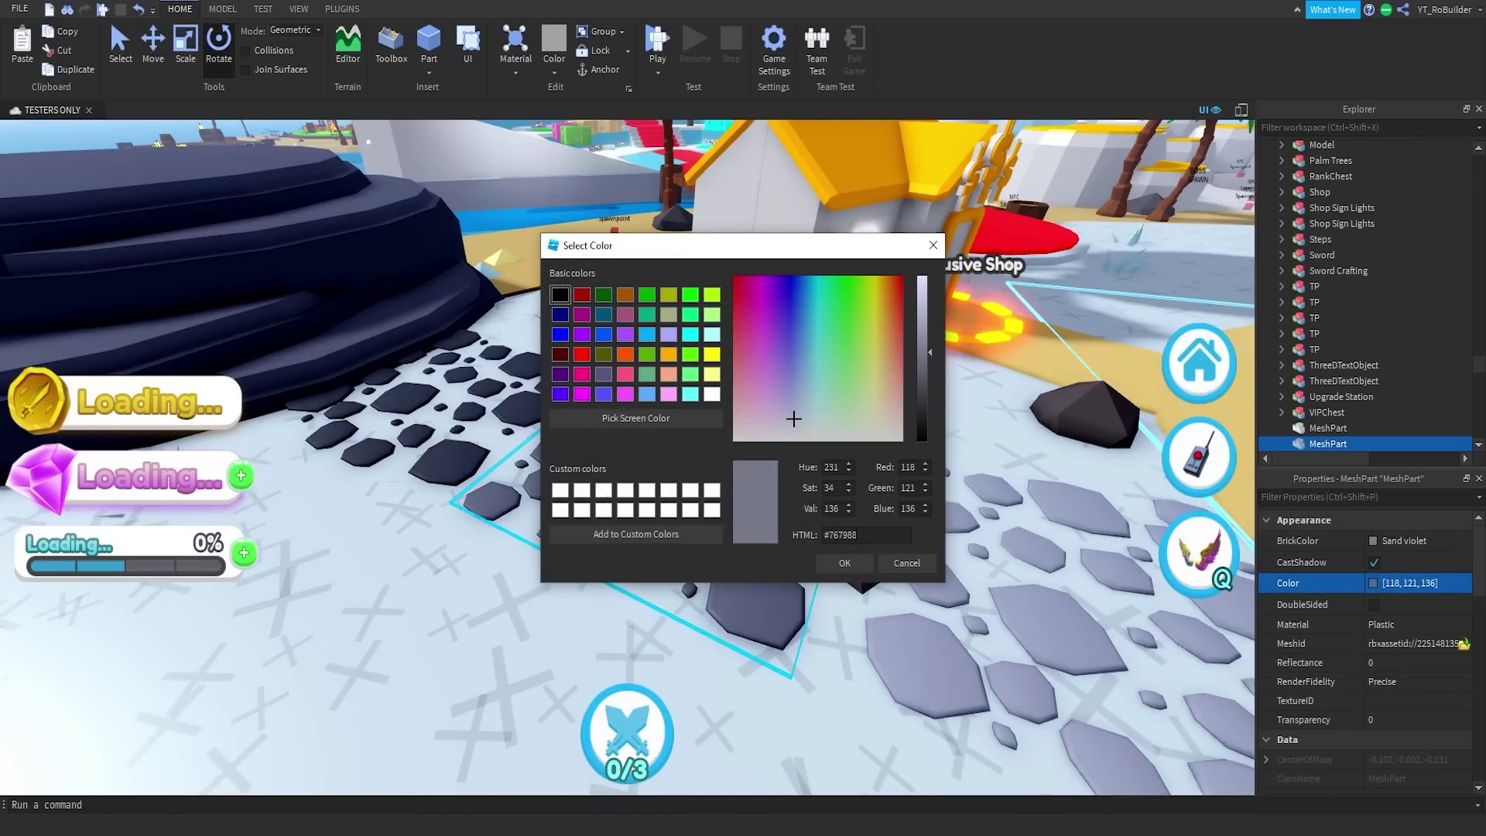
click(854, 571)
- Recolor the small rock on the stone path to Smoky grey and lighten it to [114, 117, 132]
key(d)
right_drag(862, 531, 869, 517)
key(s)
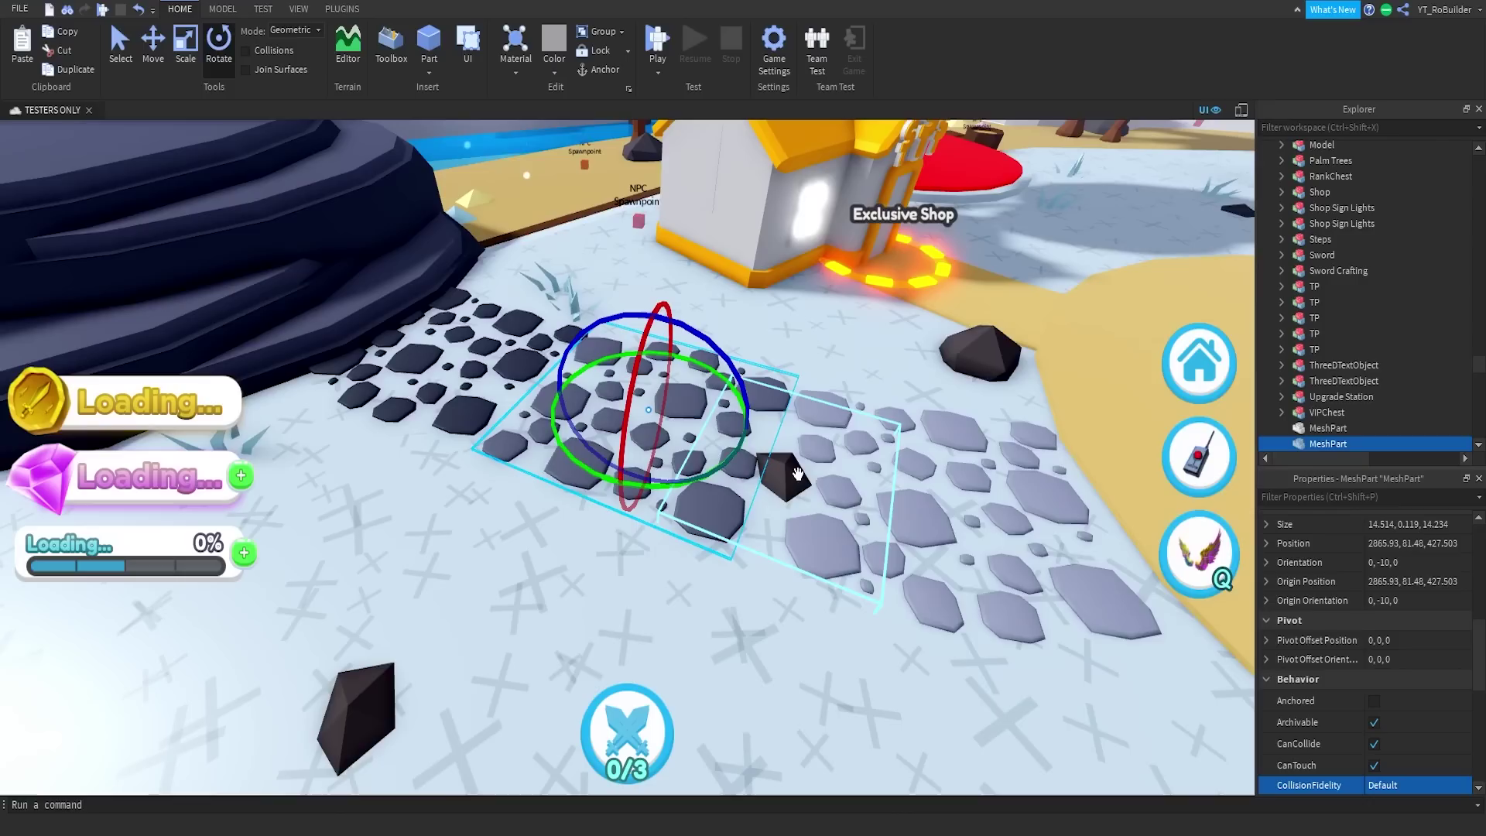
click(909, 521)
click(777, 488)
click(1392, 540)
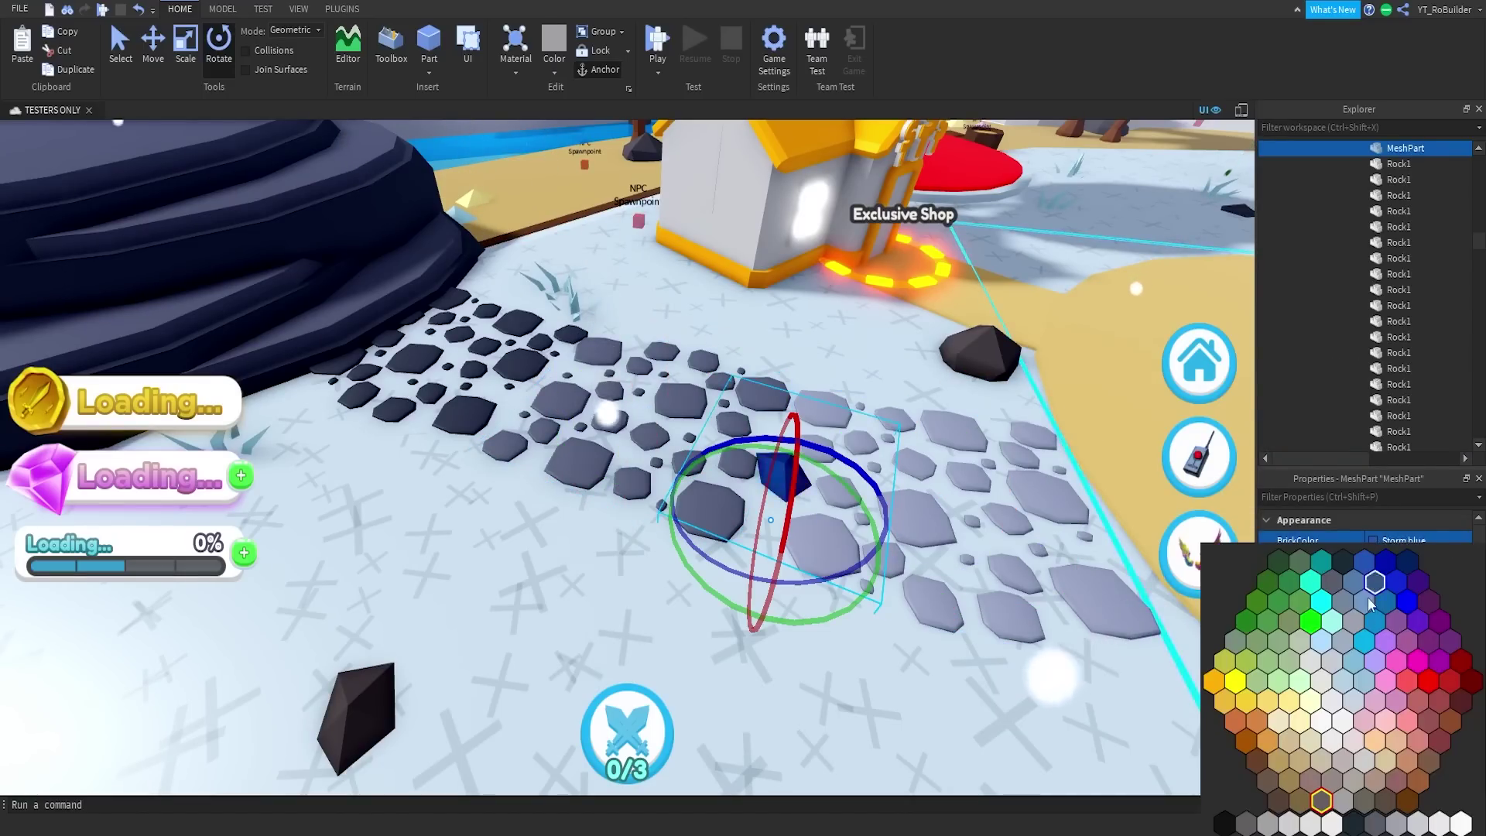
click(1383, 803)
click(1371, 583)
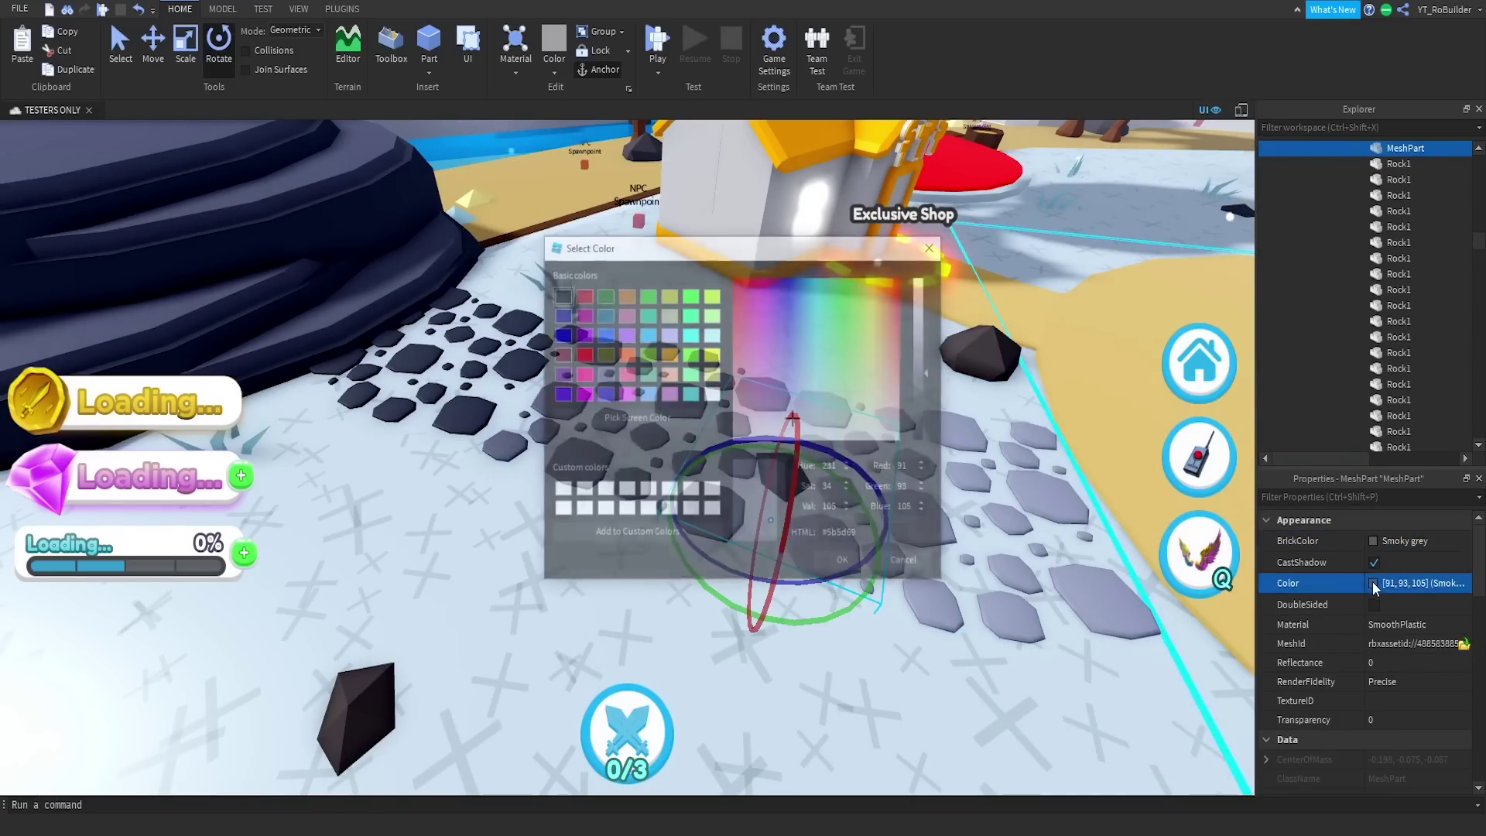
click(925, 355)
click(854, 563)
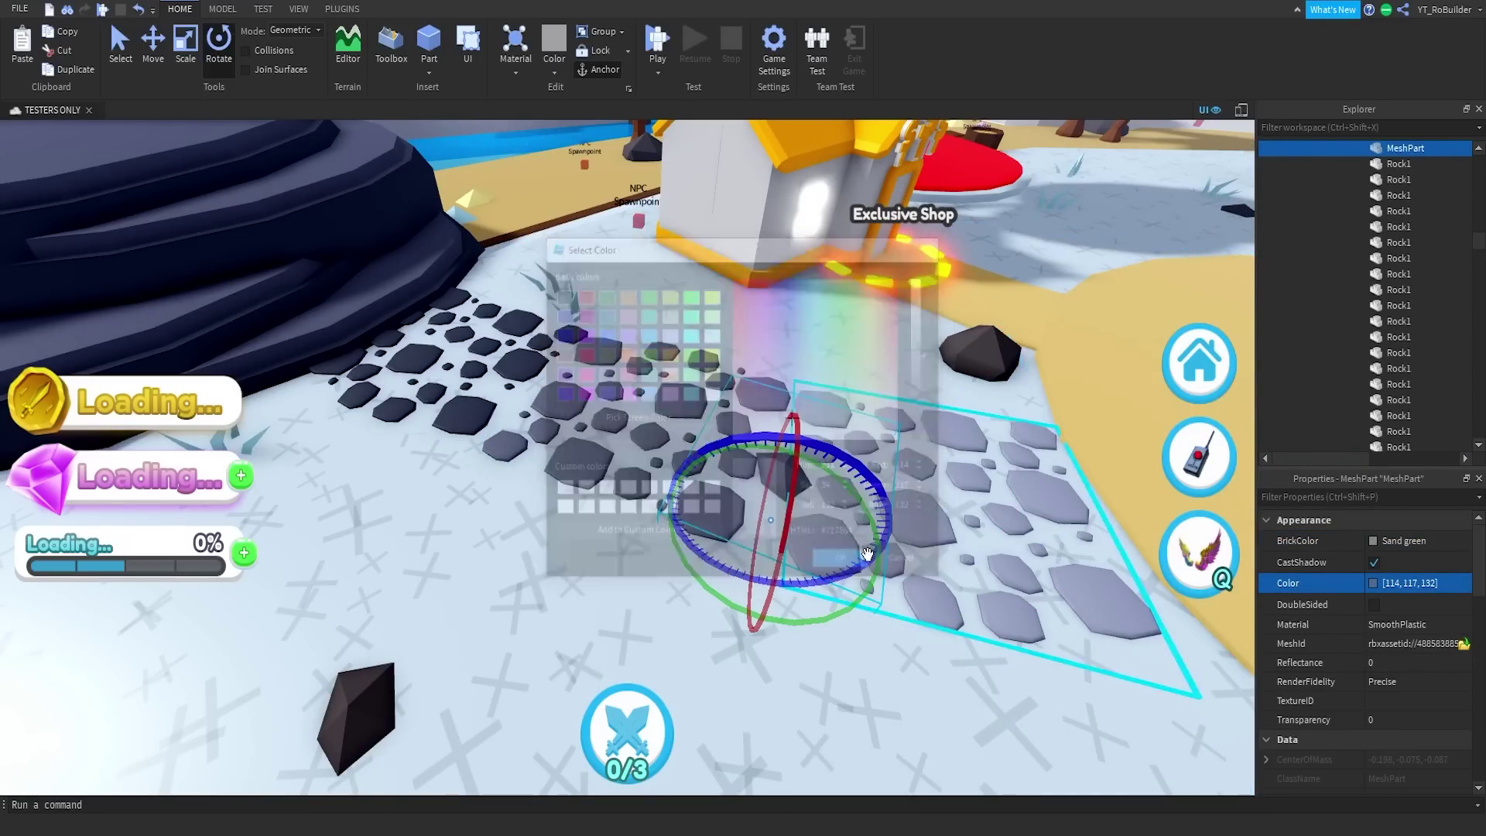
- Review the stone path's color transition from the sand path up to the stacked-rock mound
click(611, 576)
right_drag(731, 533, 718, 530)
key(d)
key(f)
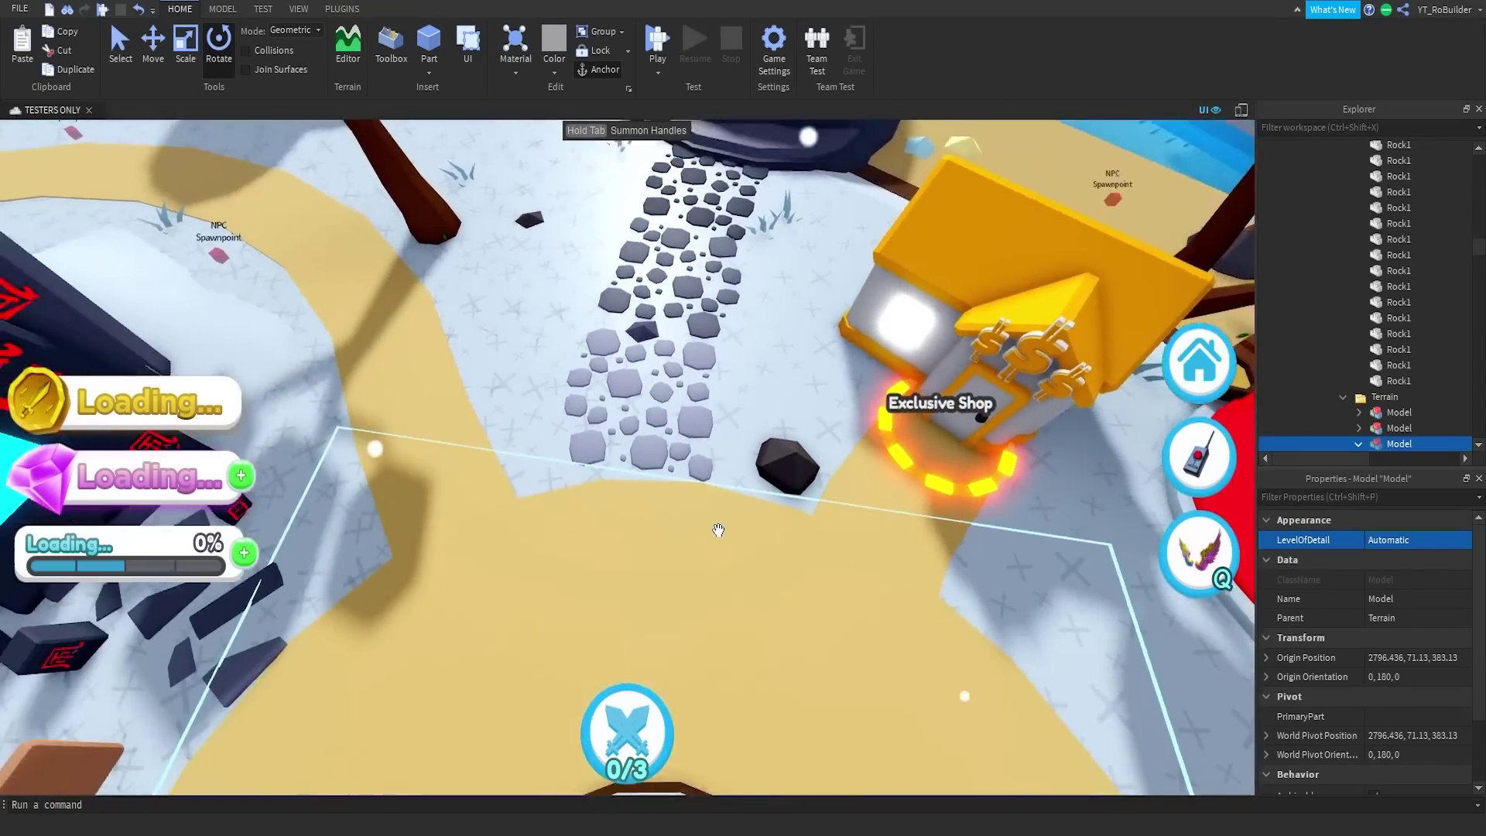
key(w)
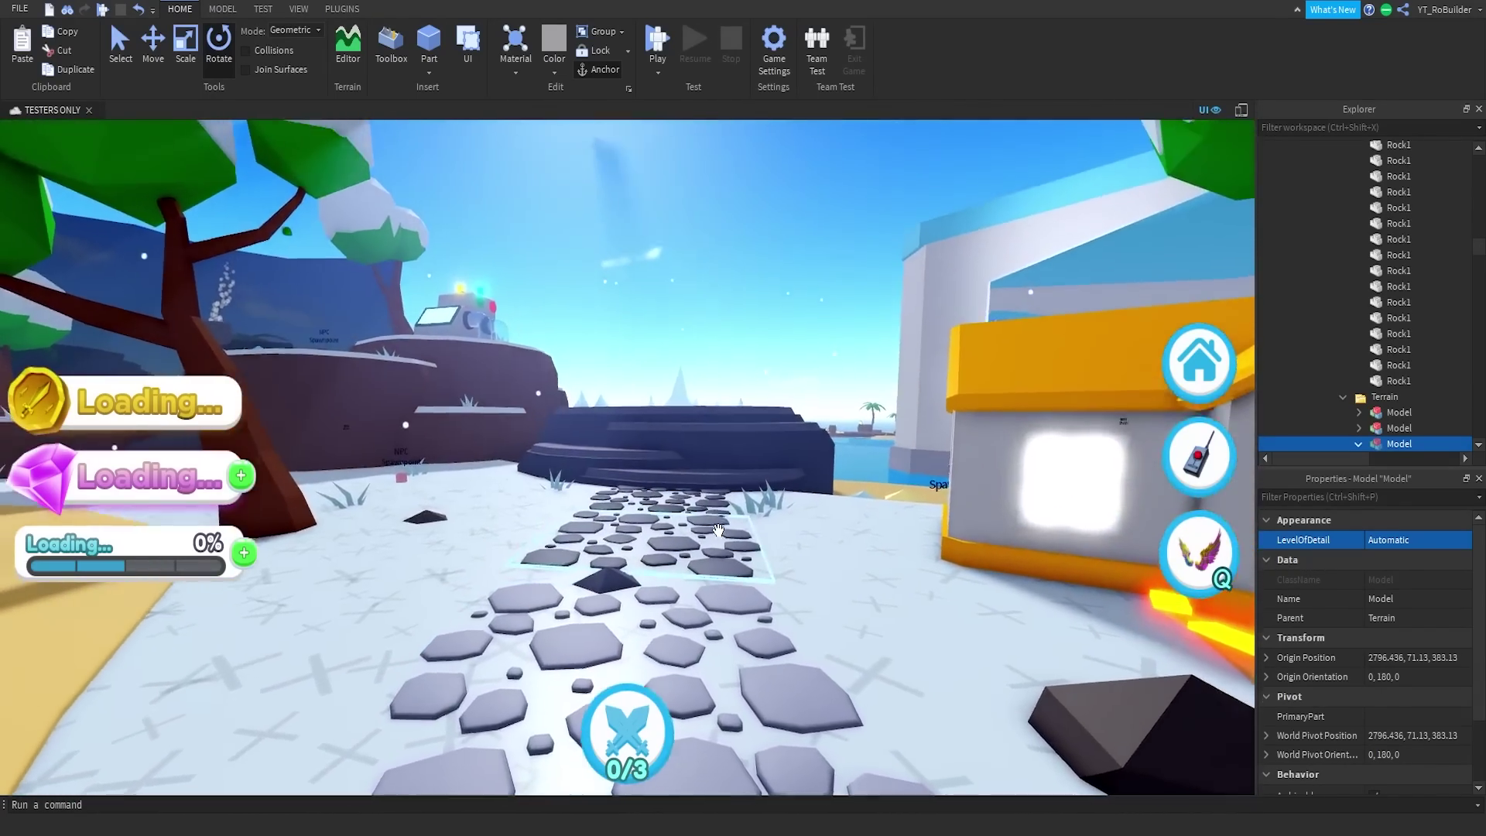
key(f)
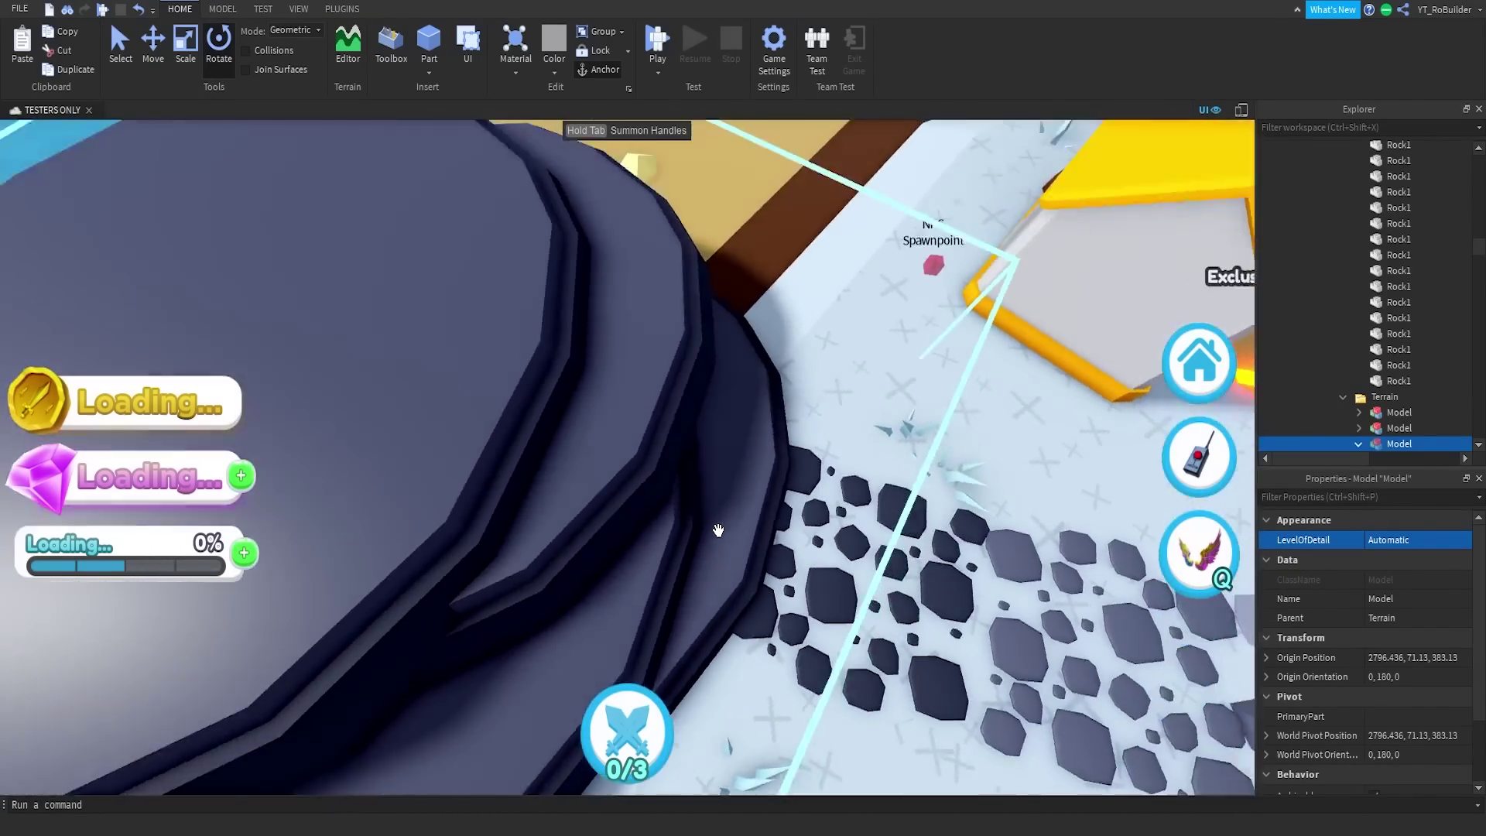
- Examine the board of colored and patterned texture tiles floating above the map
key(w)
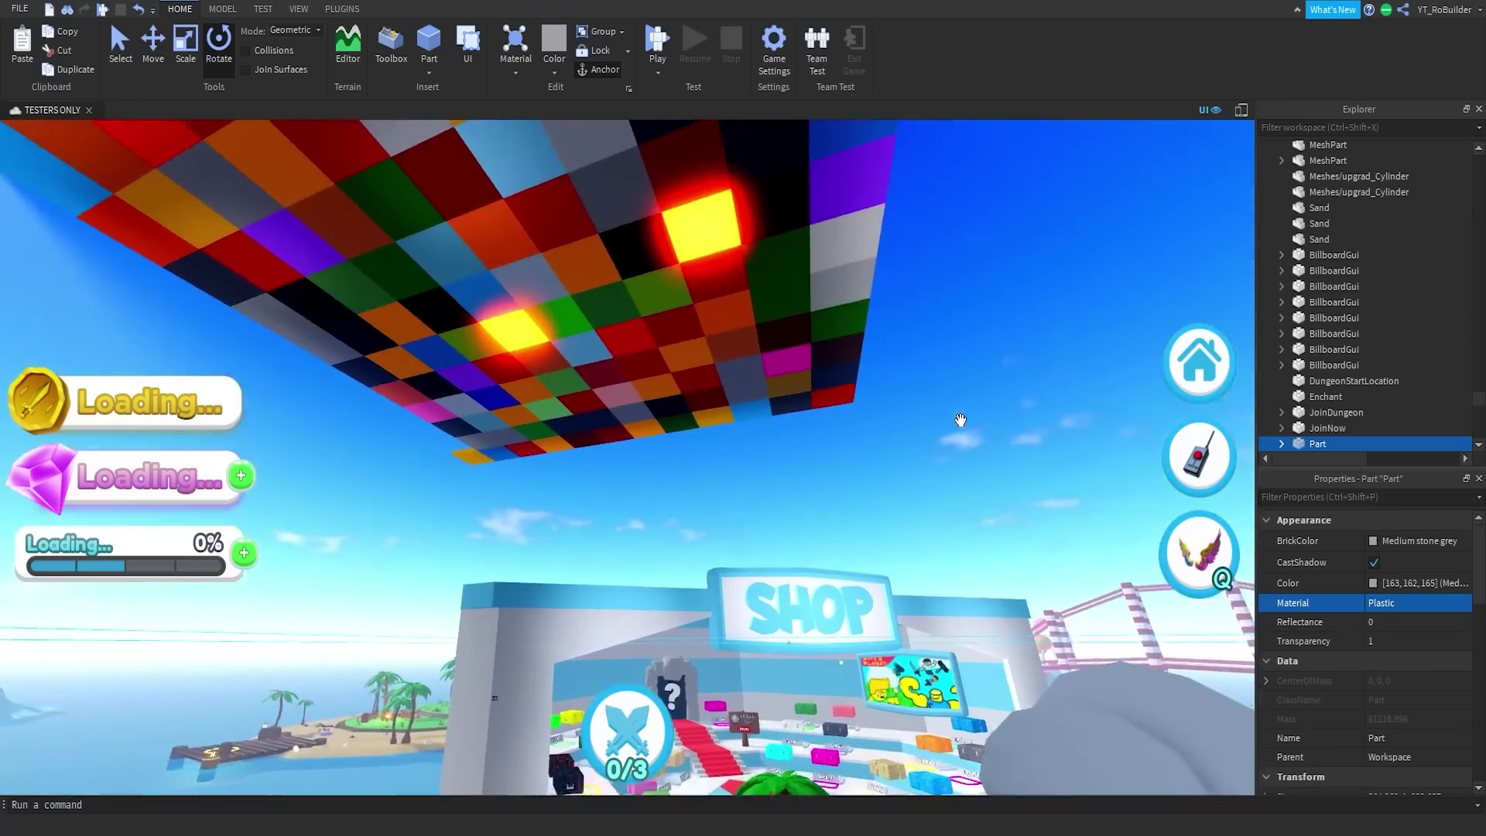
key(w)
right_drag(960, 420, 960, 422)
key(w)
key(s)
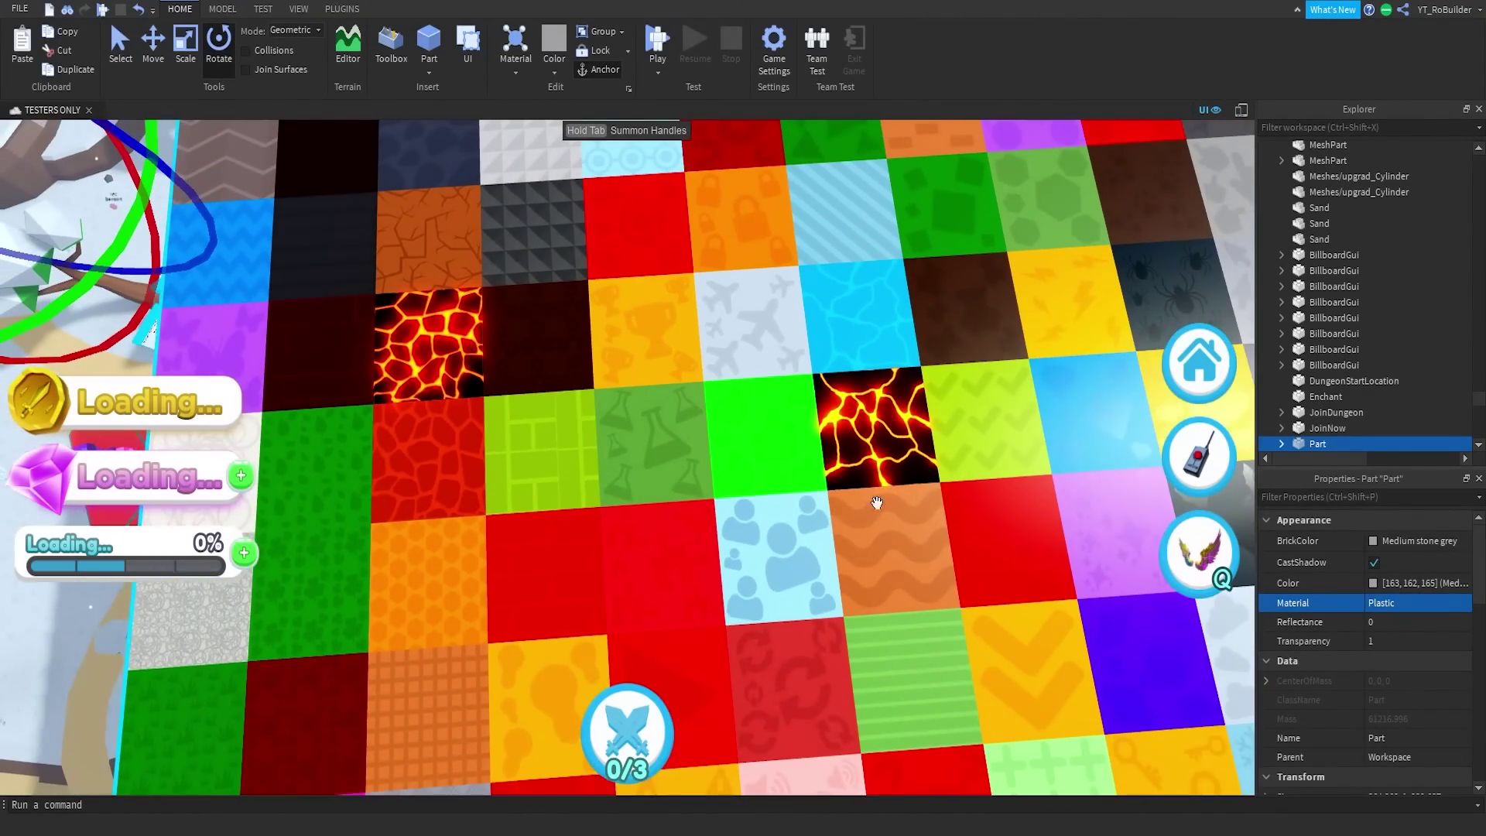
key(a)
click(898, 440)
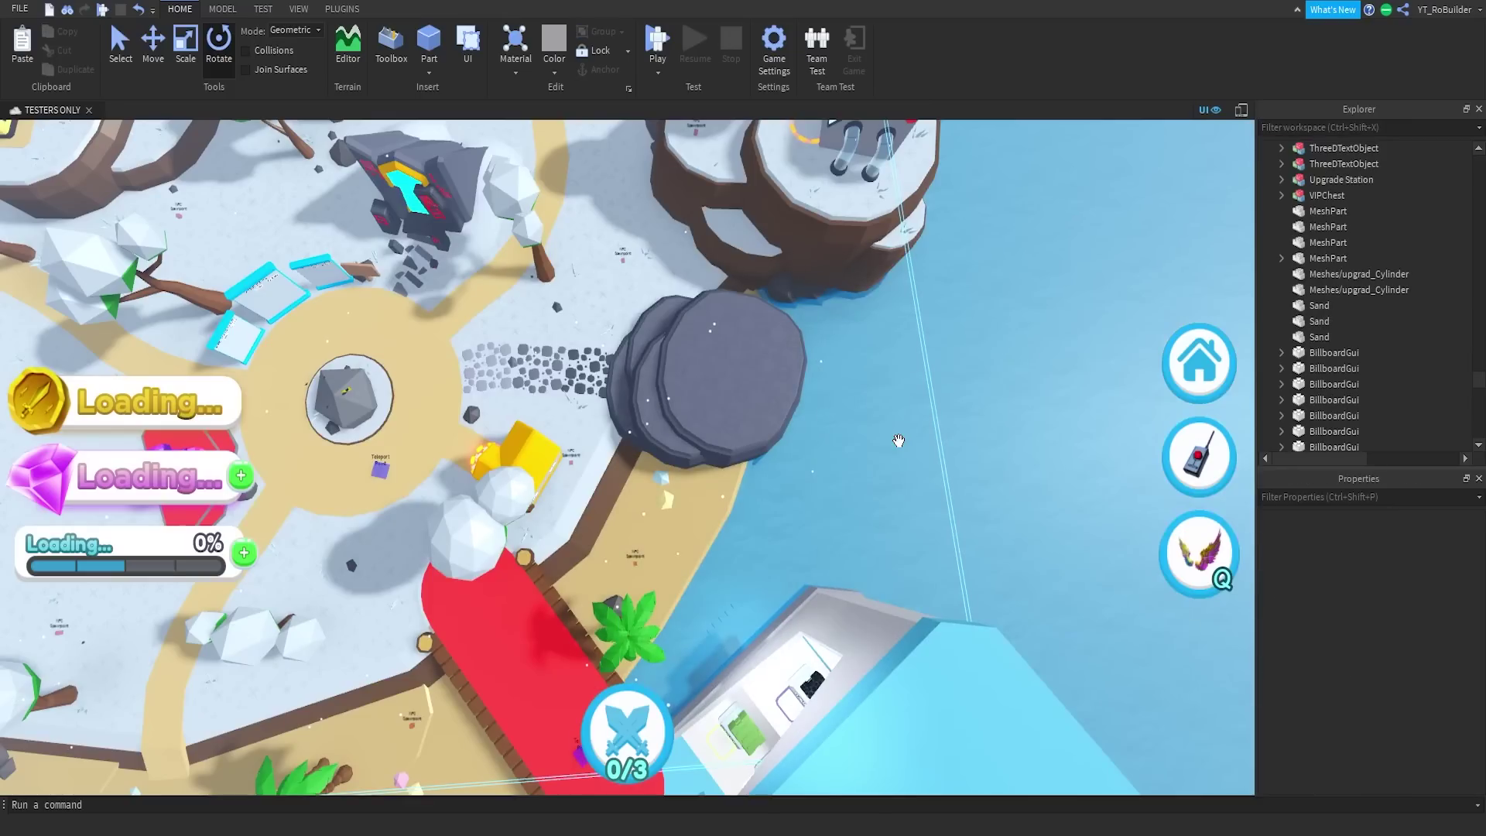
- Examine the skull-textured stacked-rock mound from above and from its sides
key(w)
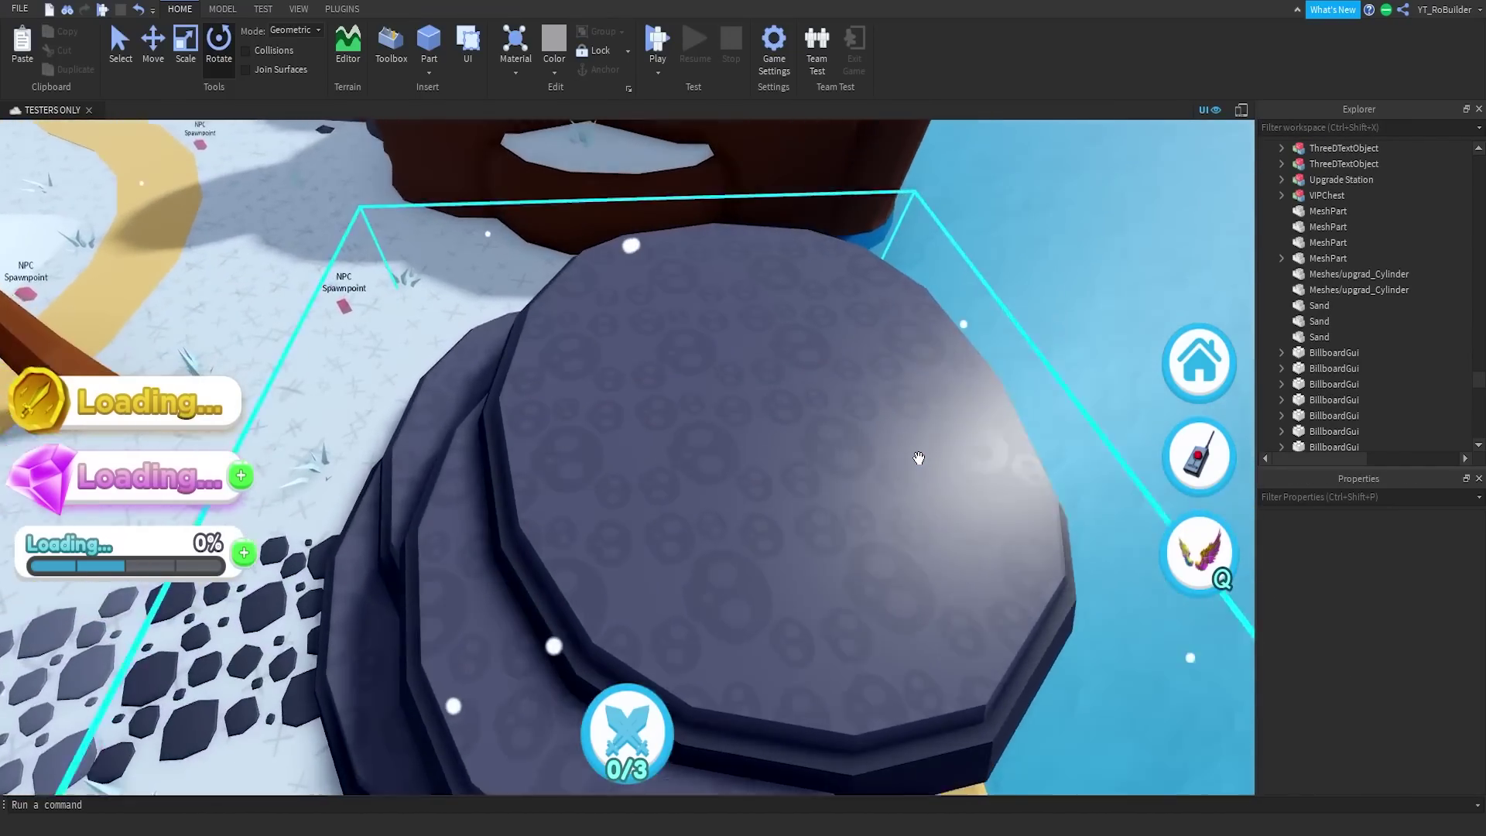
key(w)
key(a)
right_drag(865, 441, 839, 446)
key(s)
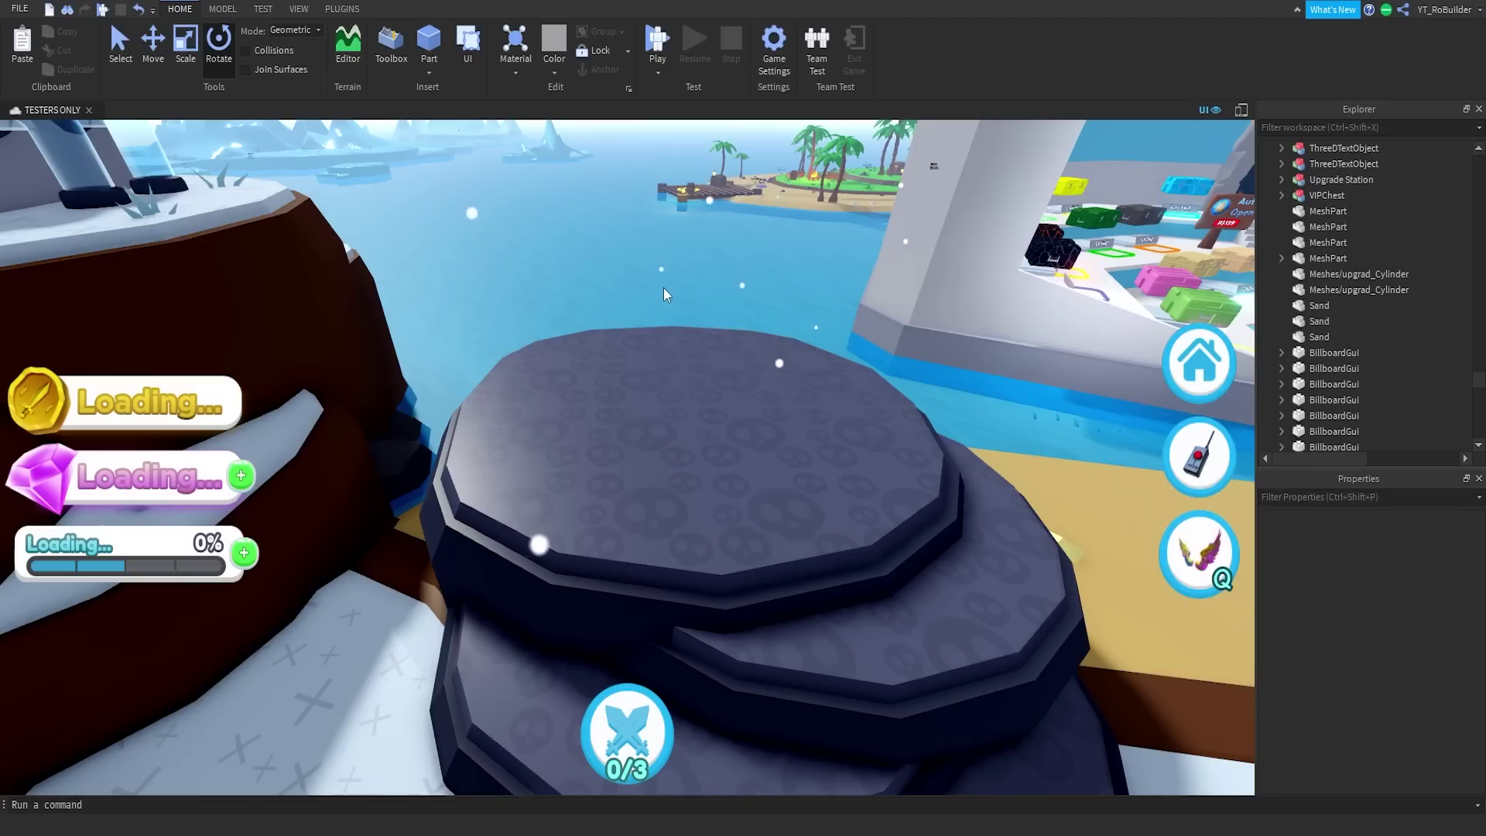
scroll(766, 410, down, 6)
right_drag(684, 312, 773, 423)
scroll(773, 423, up, 4)
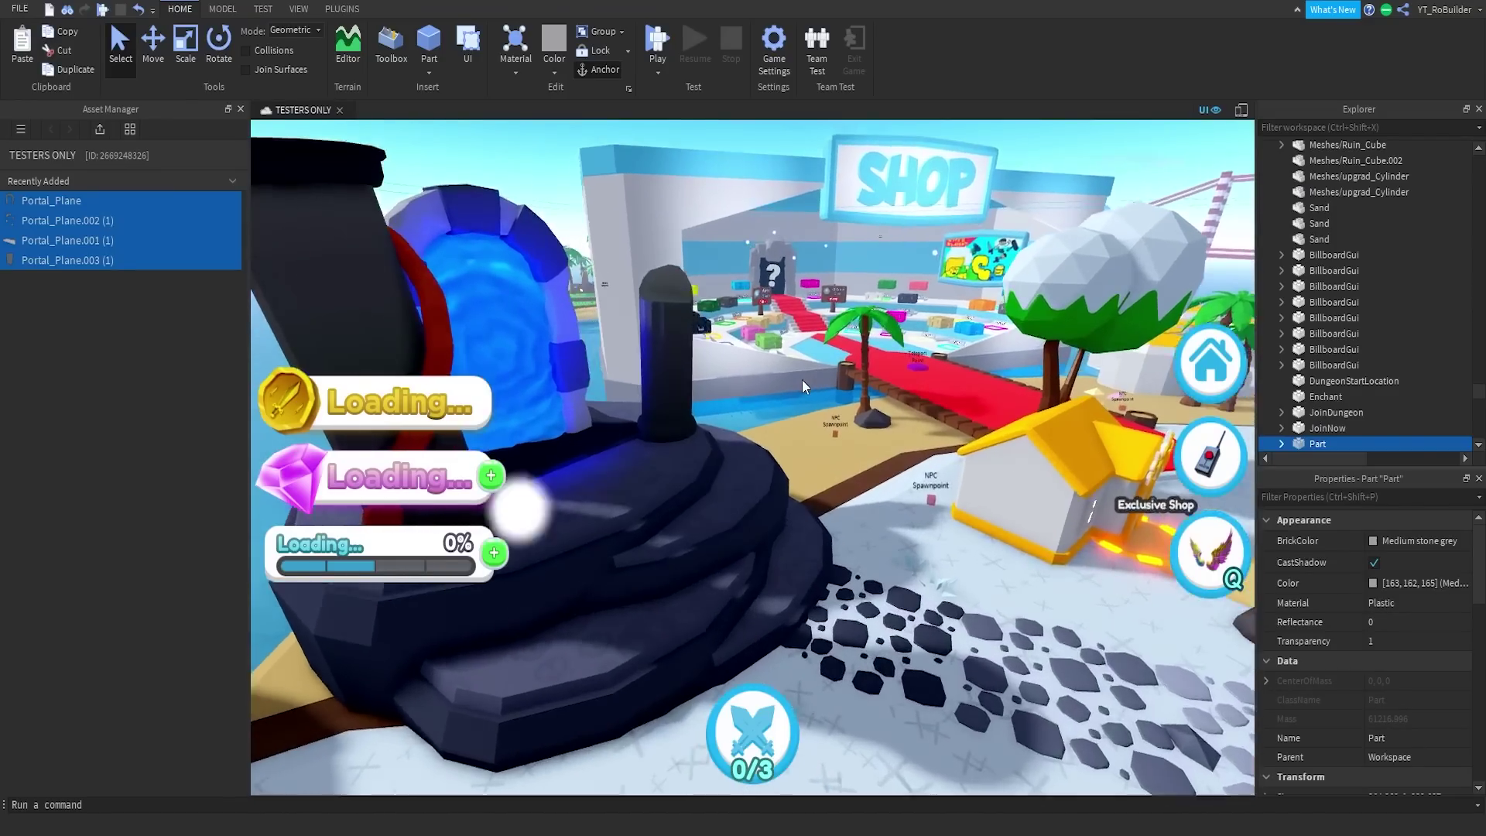
- Duplicate the vine-wrapped pillar and broken pillar beside the portal and place the copies on opposite sides of it
right_drag(802, 379, 801, 378)
click(898, 390)
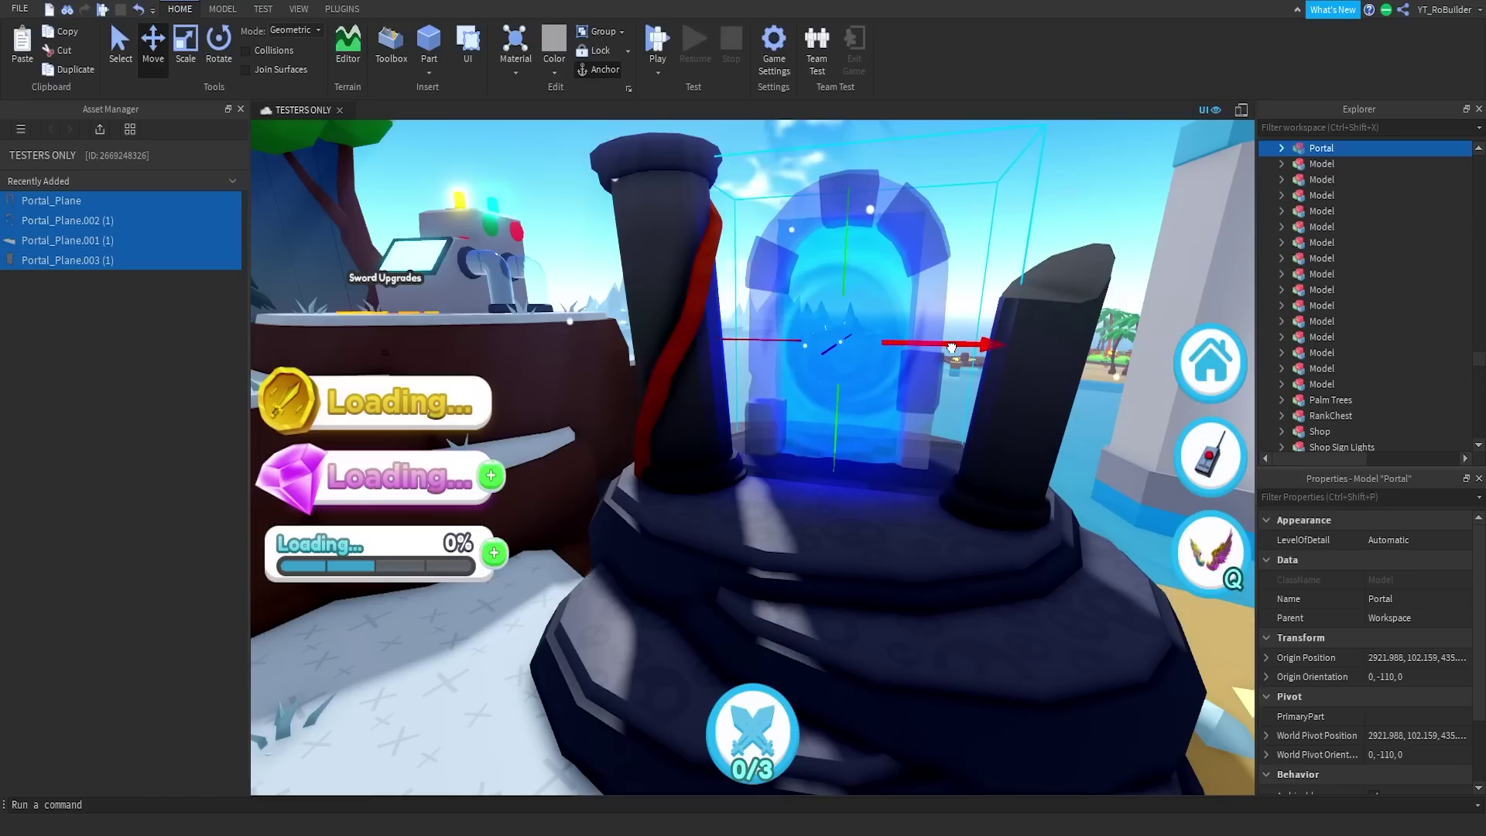
right_drag(936, 346, 935, 345)
click(1037, 342)
right_drag(838, 286, 821, 360)
ctrl+click(851, 288)
scroll(851, 327, down, 5)
drag(845, 385, 882, 401)
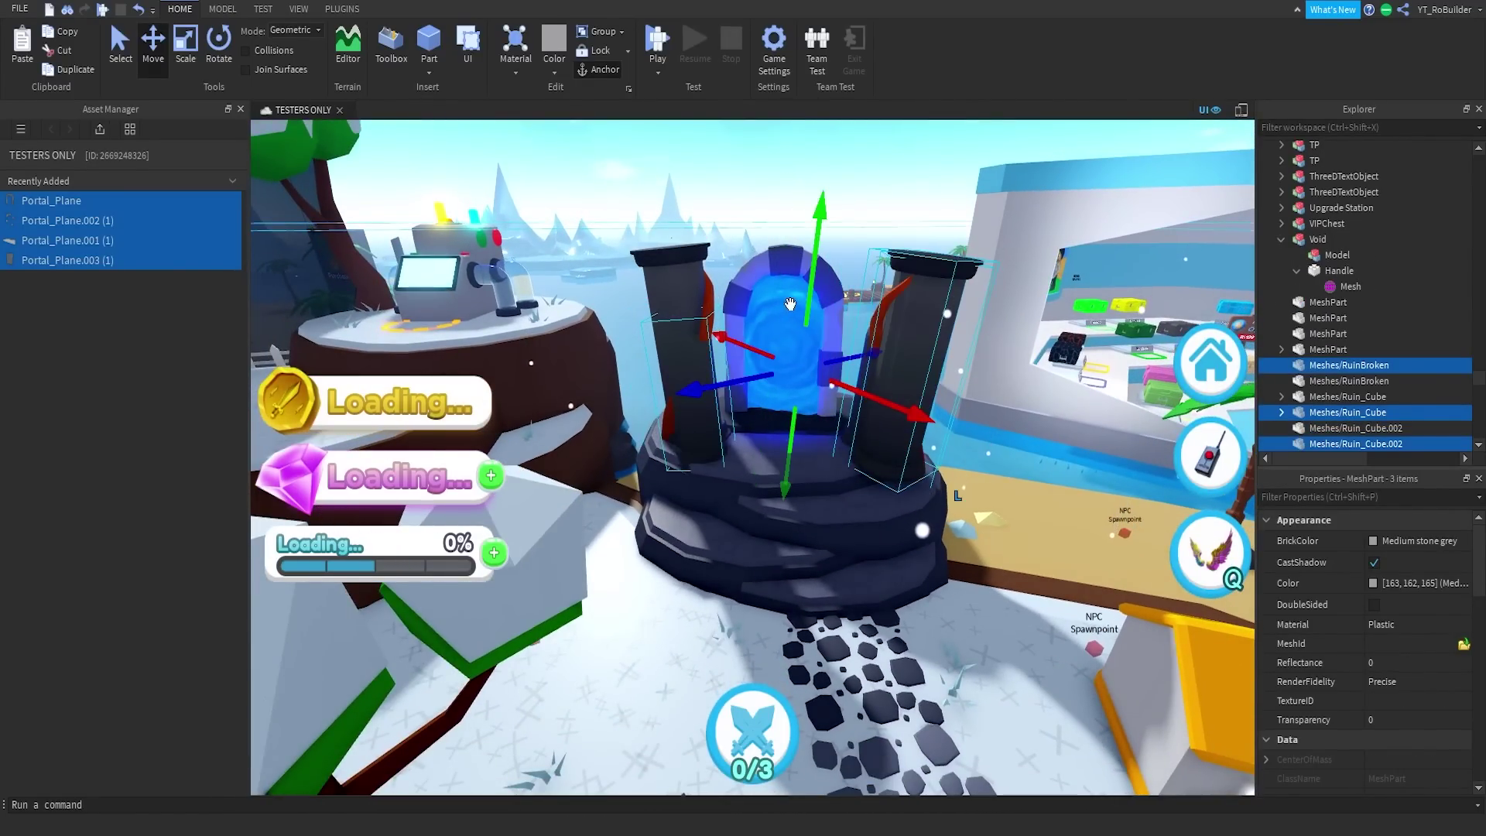
- Lower the duplicated pillars onto the mound and scale them down to be smaller than the originals
drag(813, 290, 709, 325)
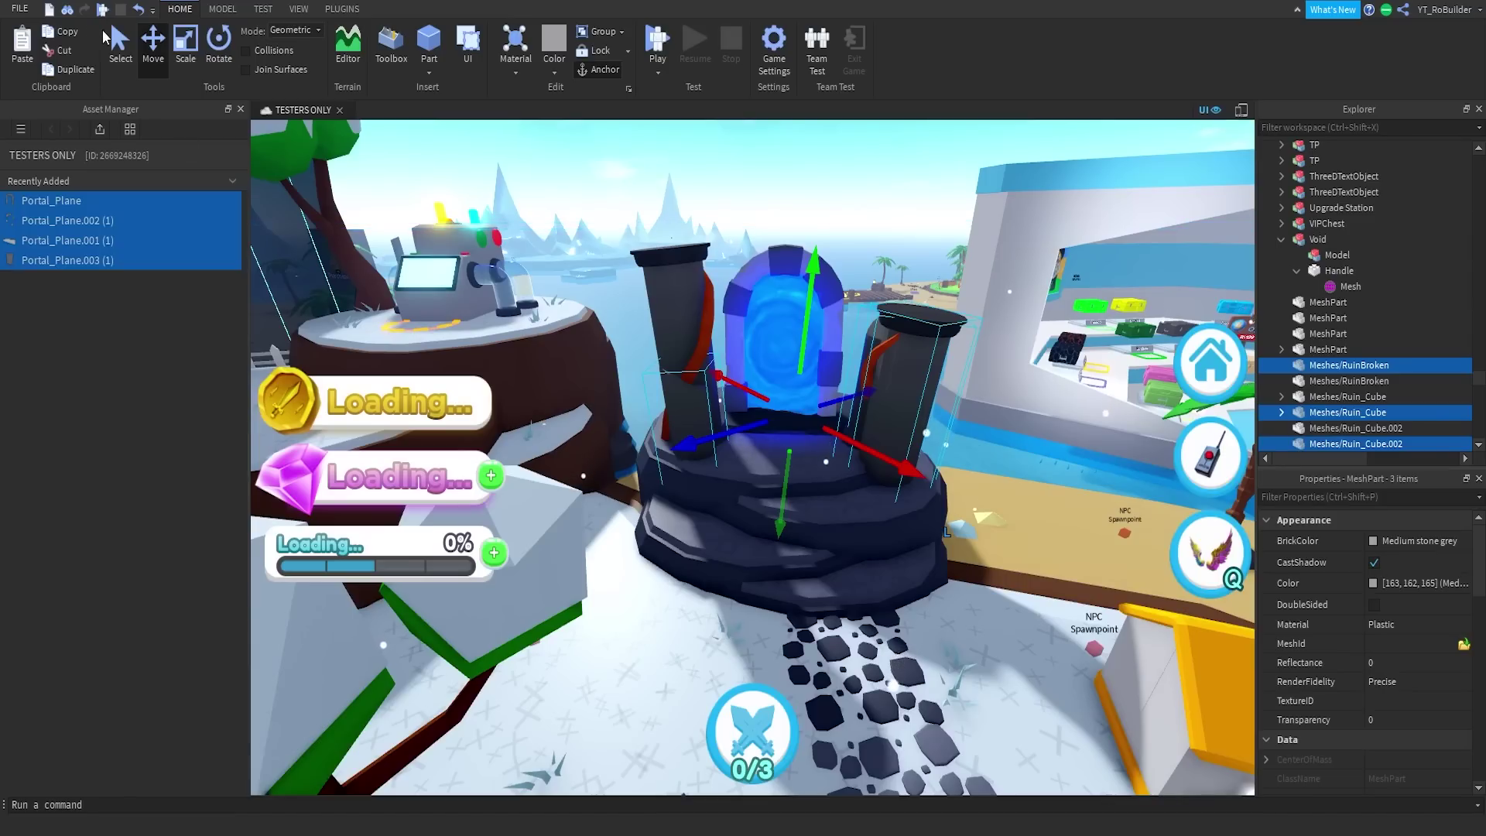
drag(775, 524, 788, 493)
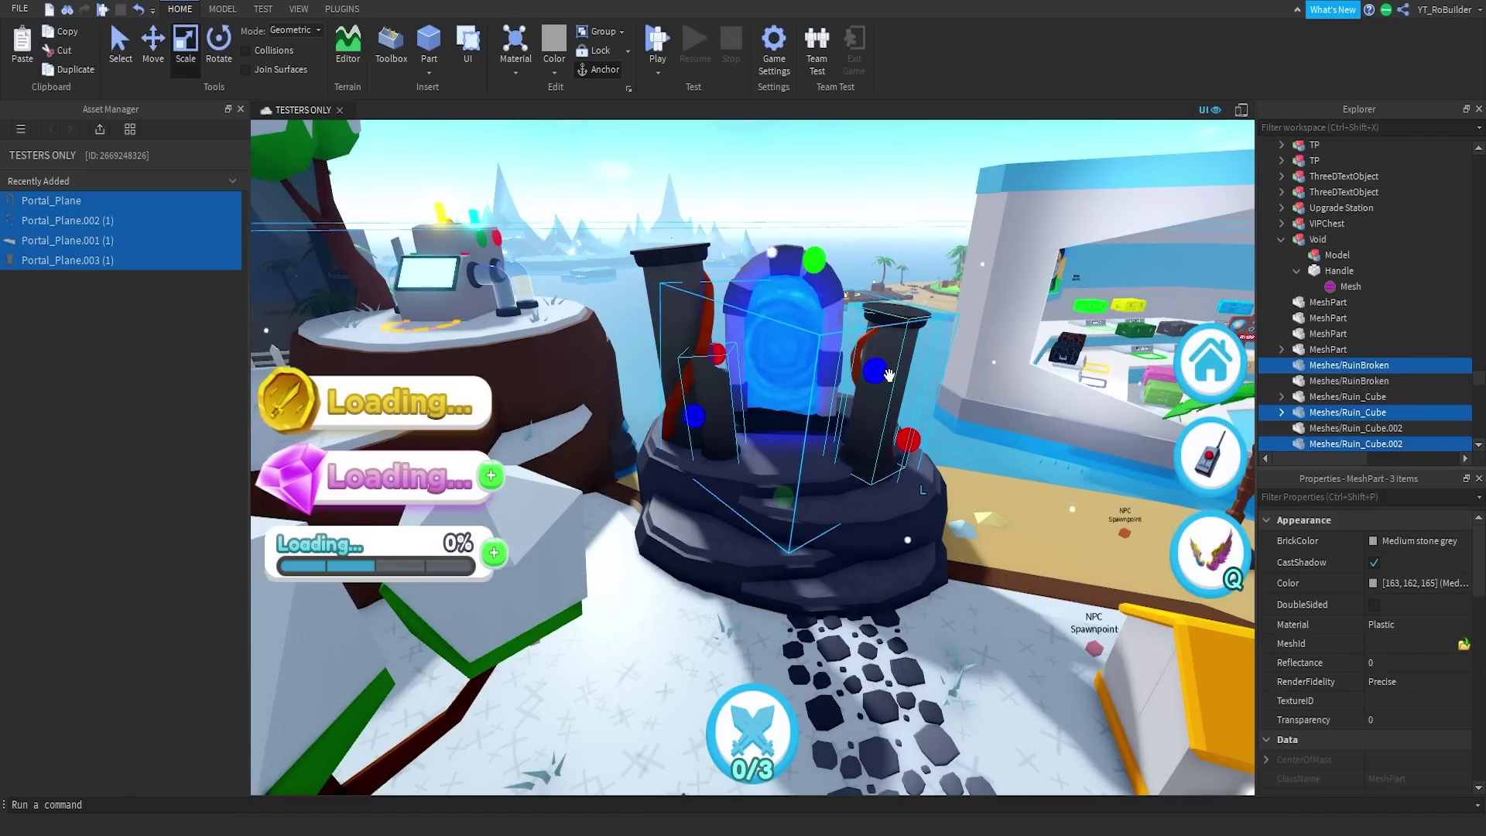
scroll(714, 207, up, 5)
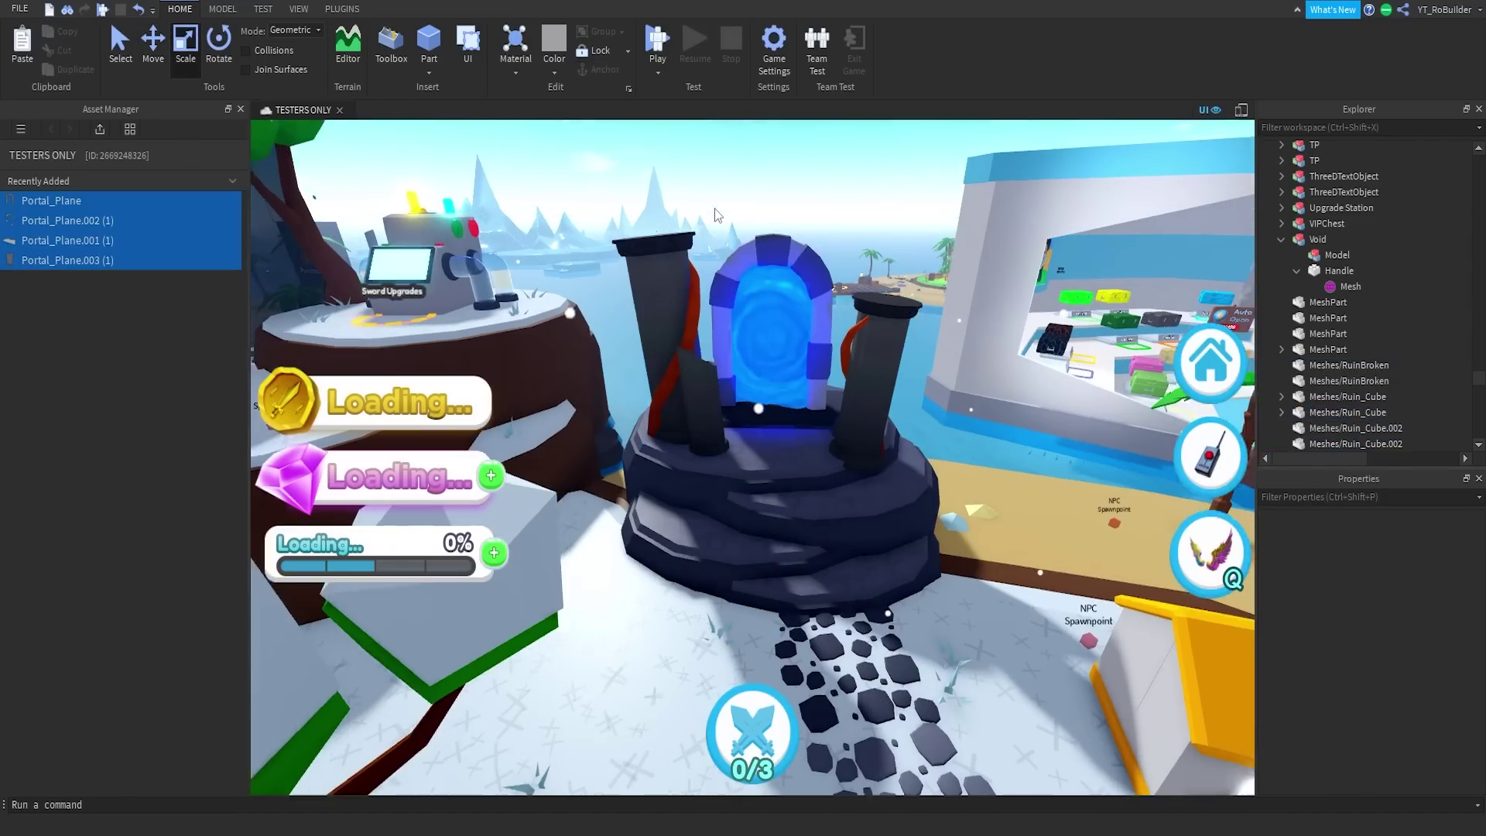
- Tilt the small broken pillar at the front edge of the mound and shift it so its base sits in the rock
click(626, 593)
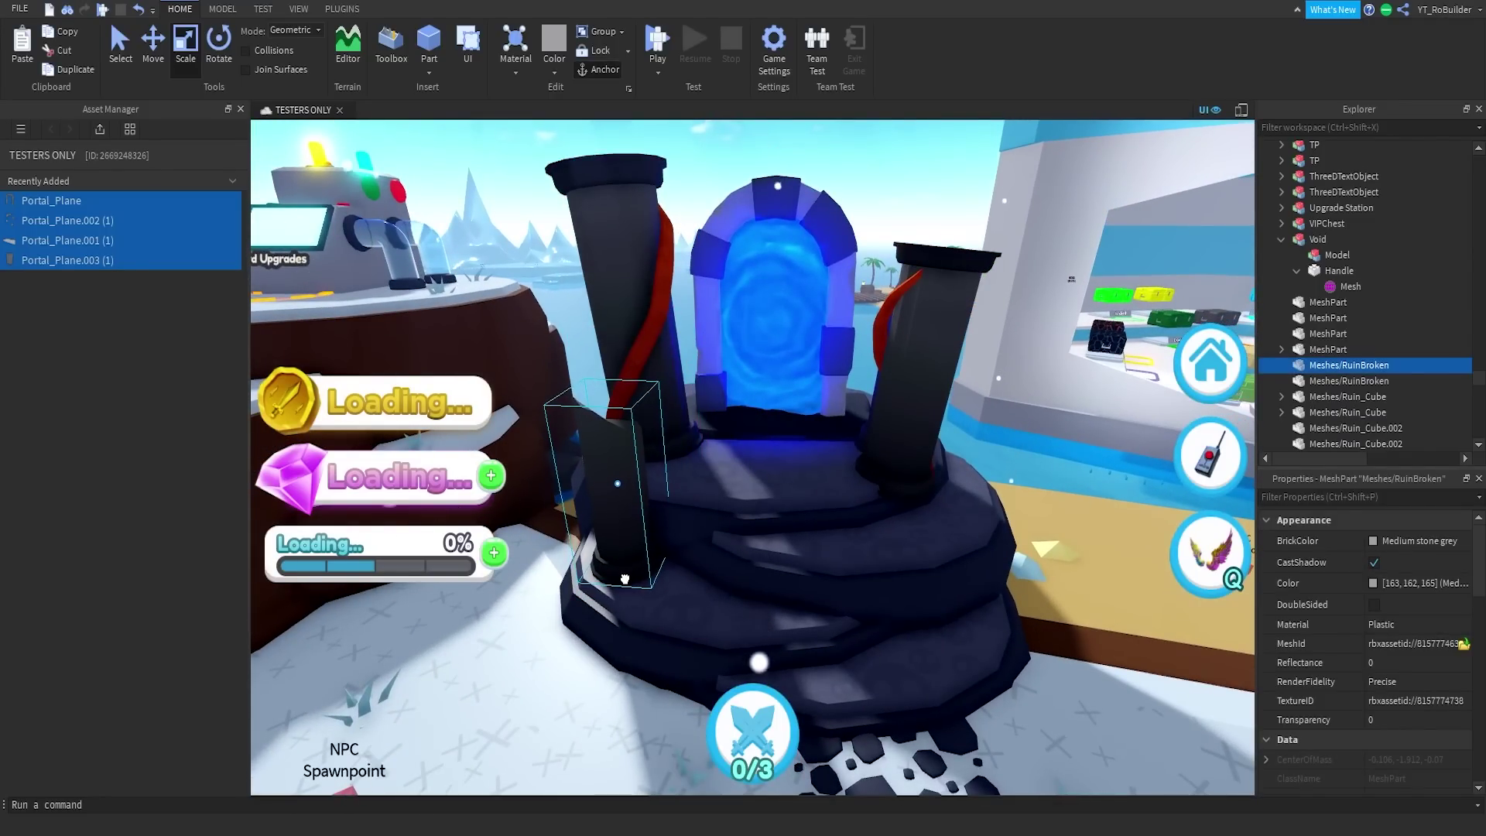
drag(611, 546, 526, 511)
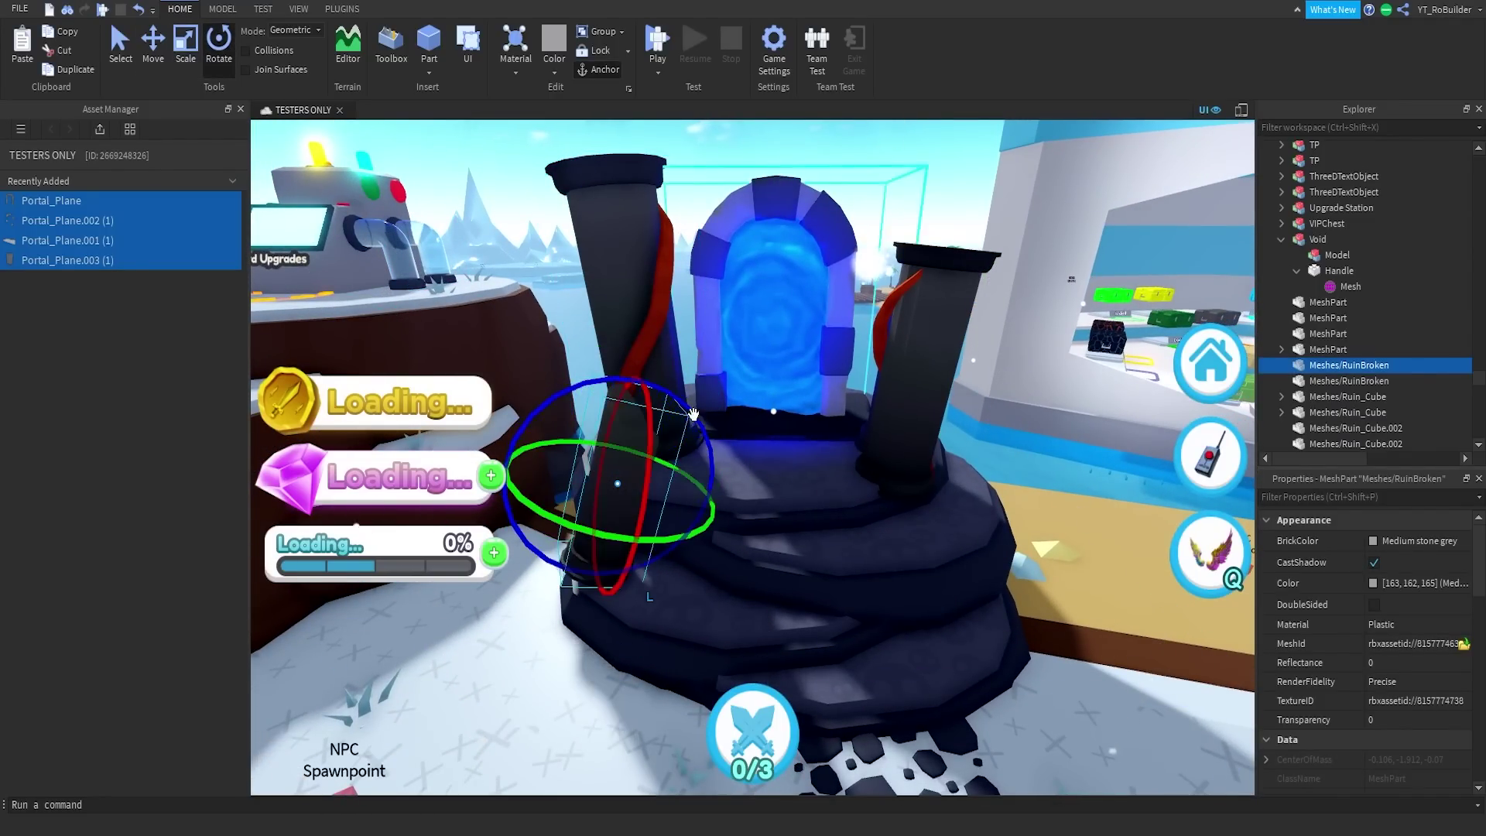
click(153, 43)
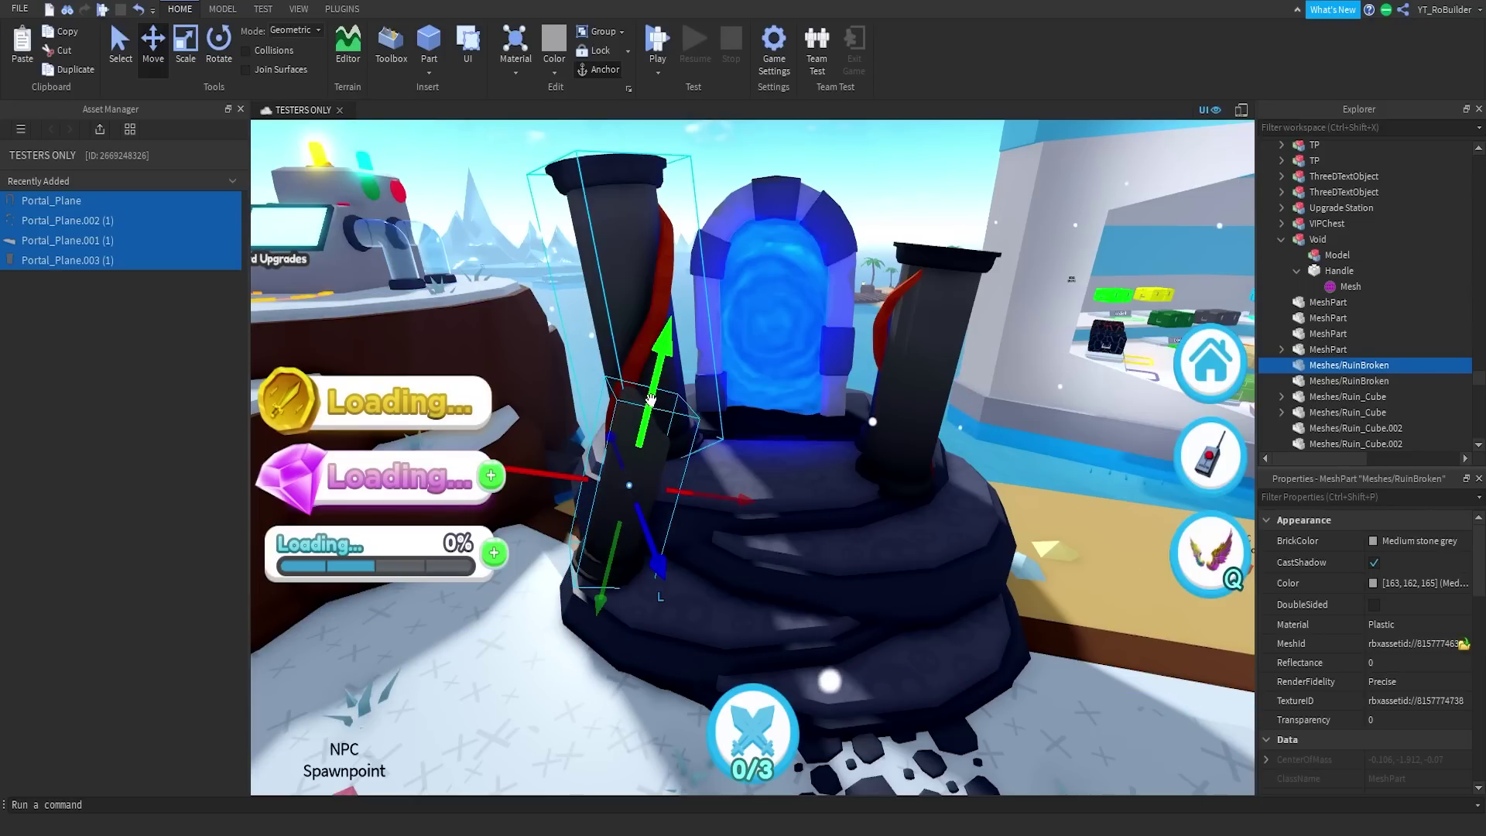
drag(644, 423, 665, 453)
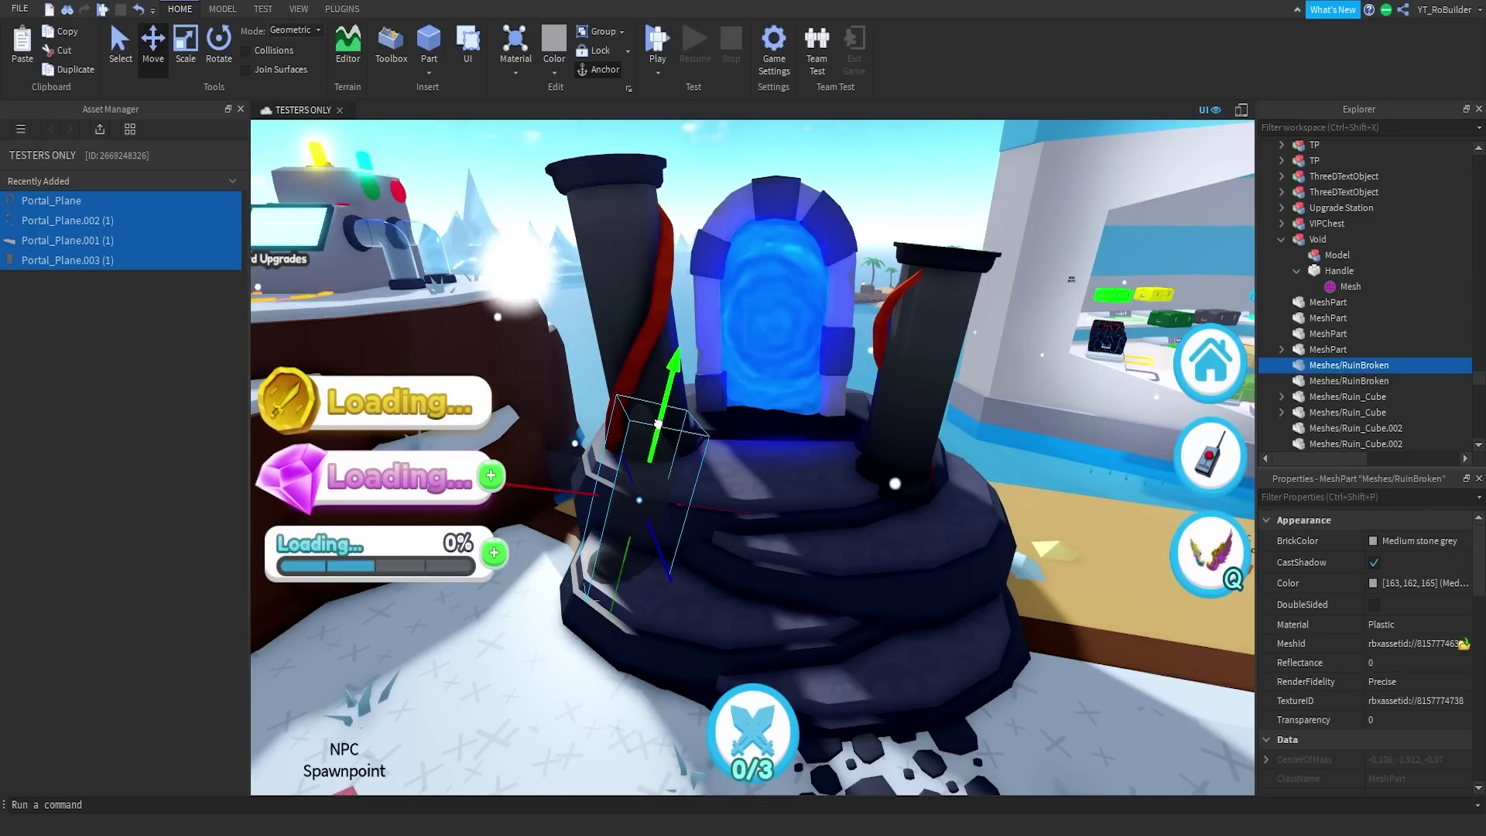
- Move the smaller vine-wrapped pillar from beside the portal to the front edge of the mound, next to the stone path
right_drag(775, 437, 822, 431)
key(w)
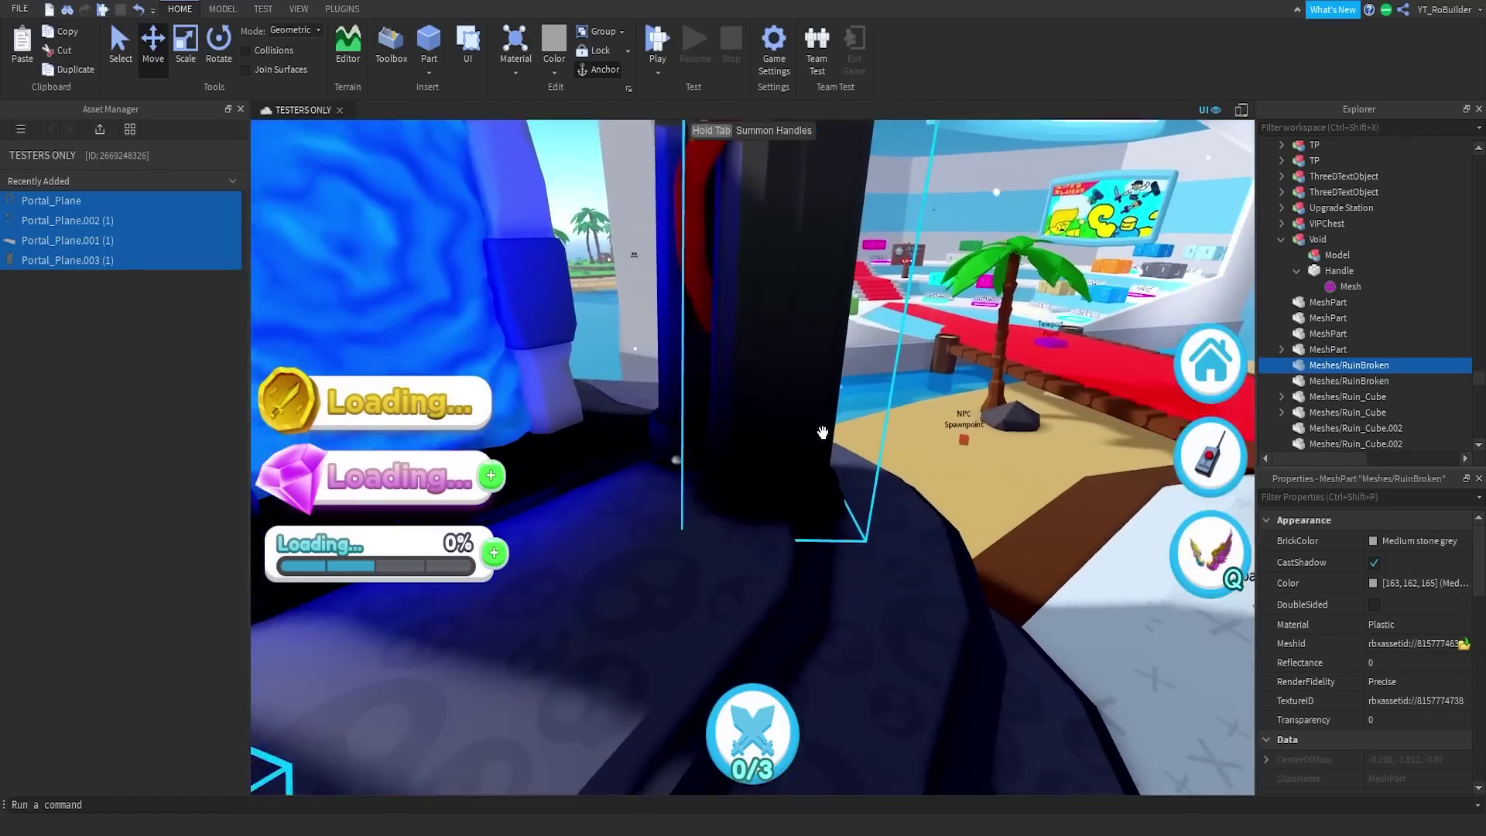
click(725, 288)
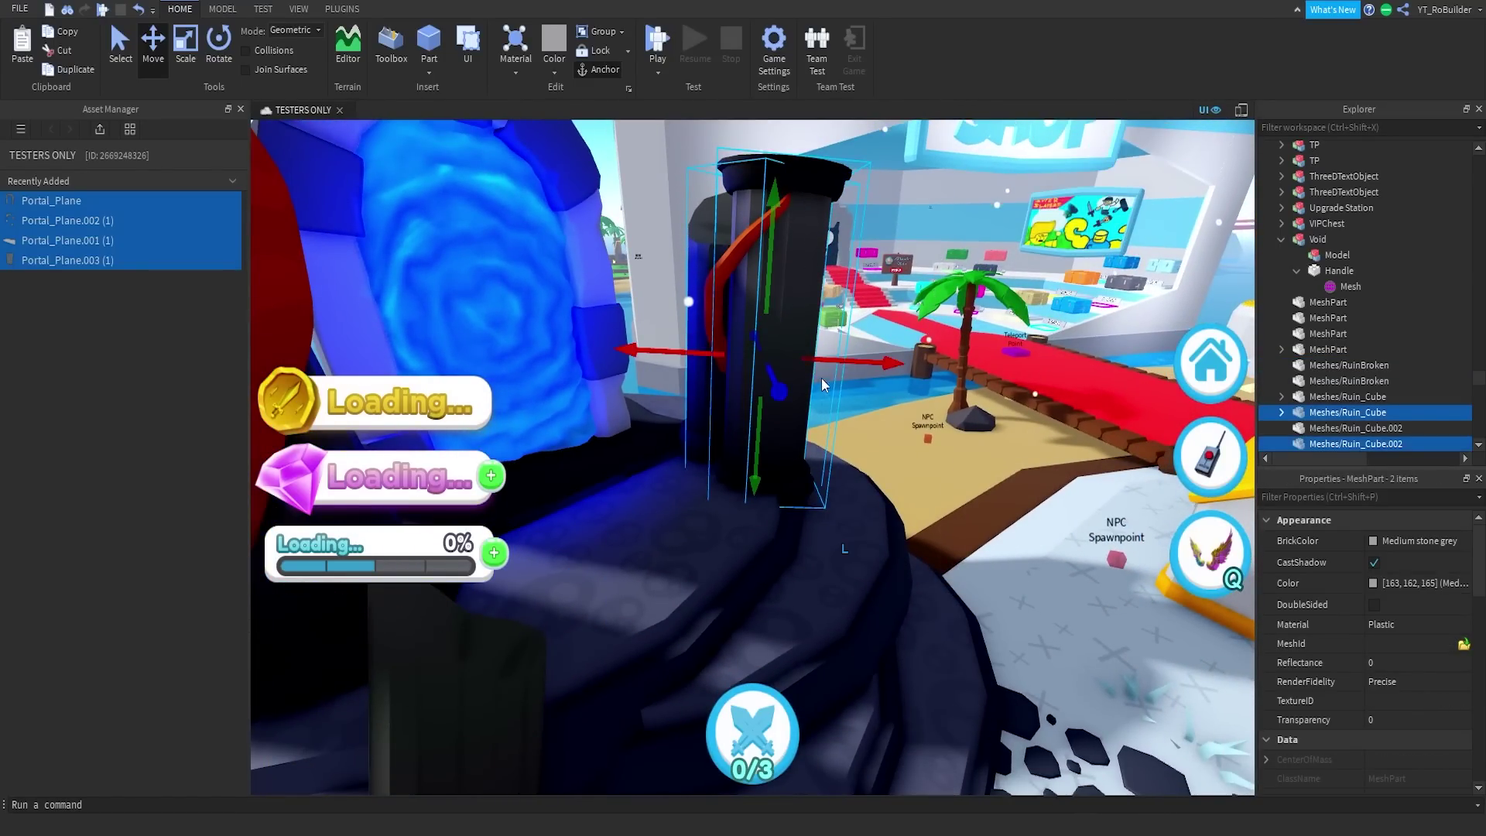
drag(805, 315, 797, 329)
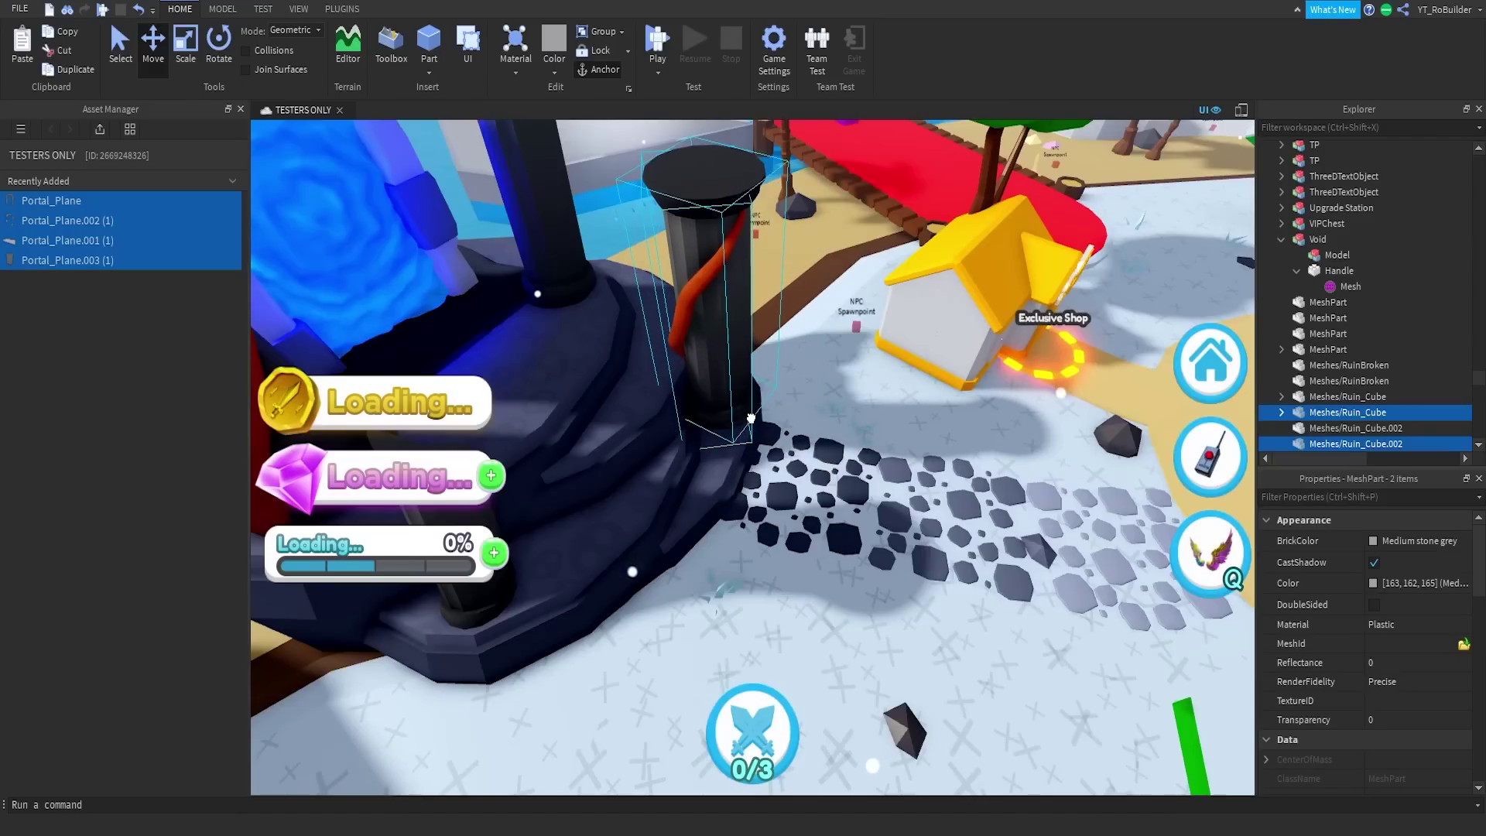
drag(762, 406, 761, 406)
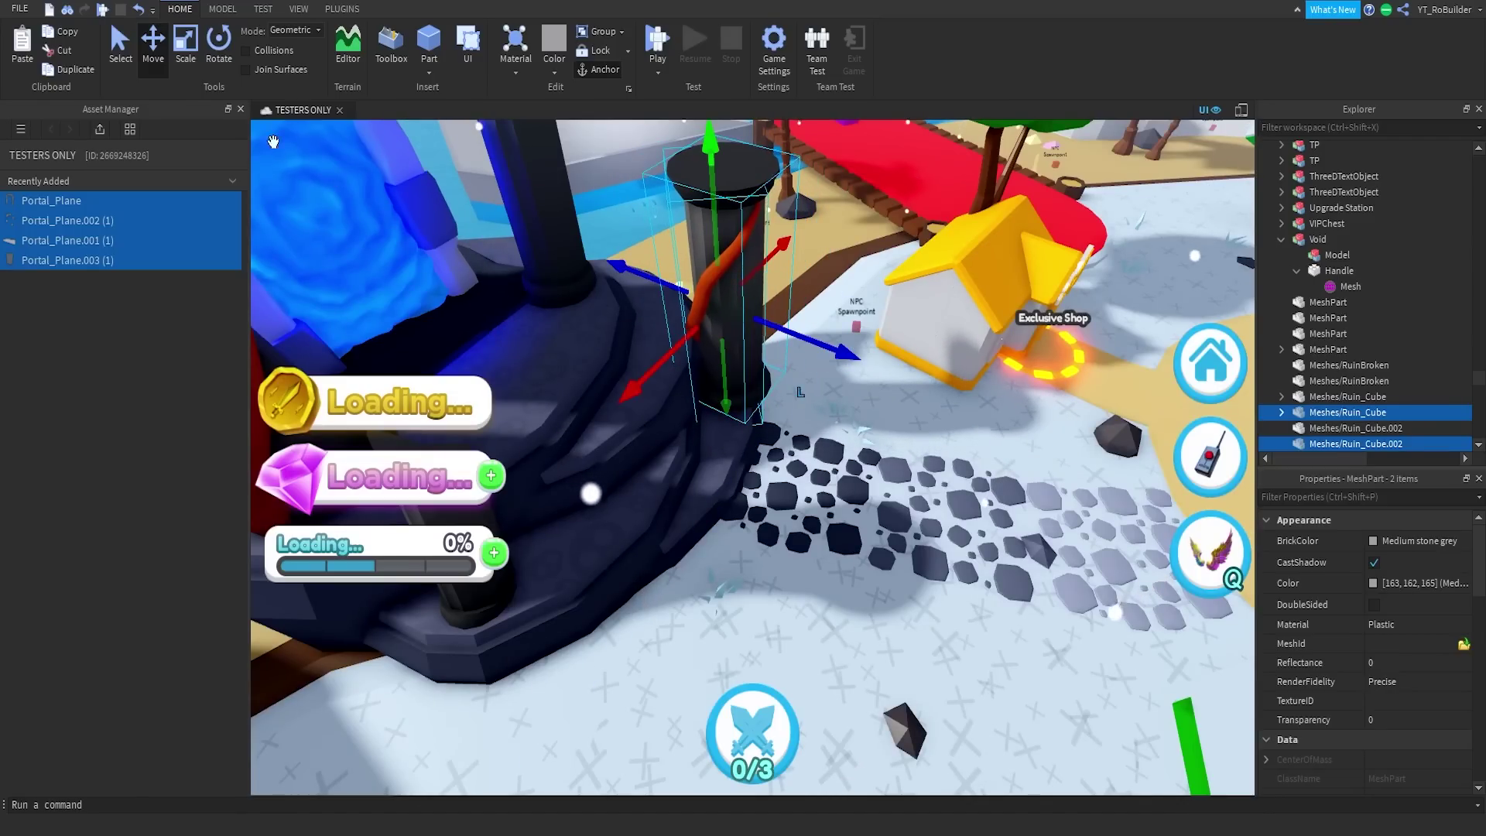
- Tilt the moved vine-wrapped pillar and turn it around its own axis so the vine wraps its other side
click(218, 48)
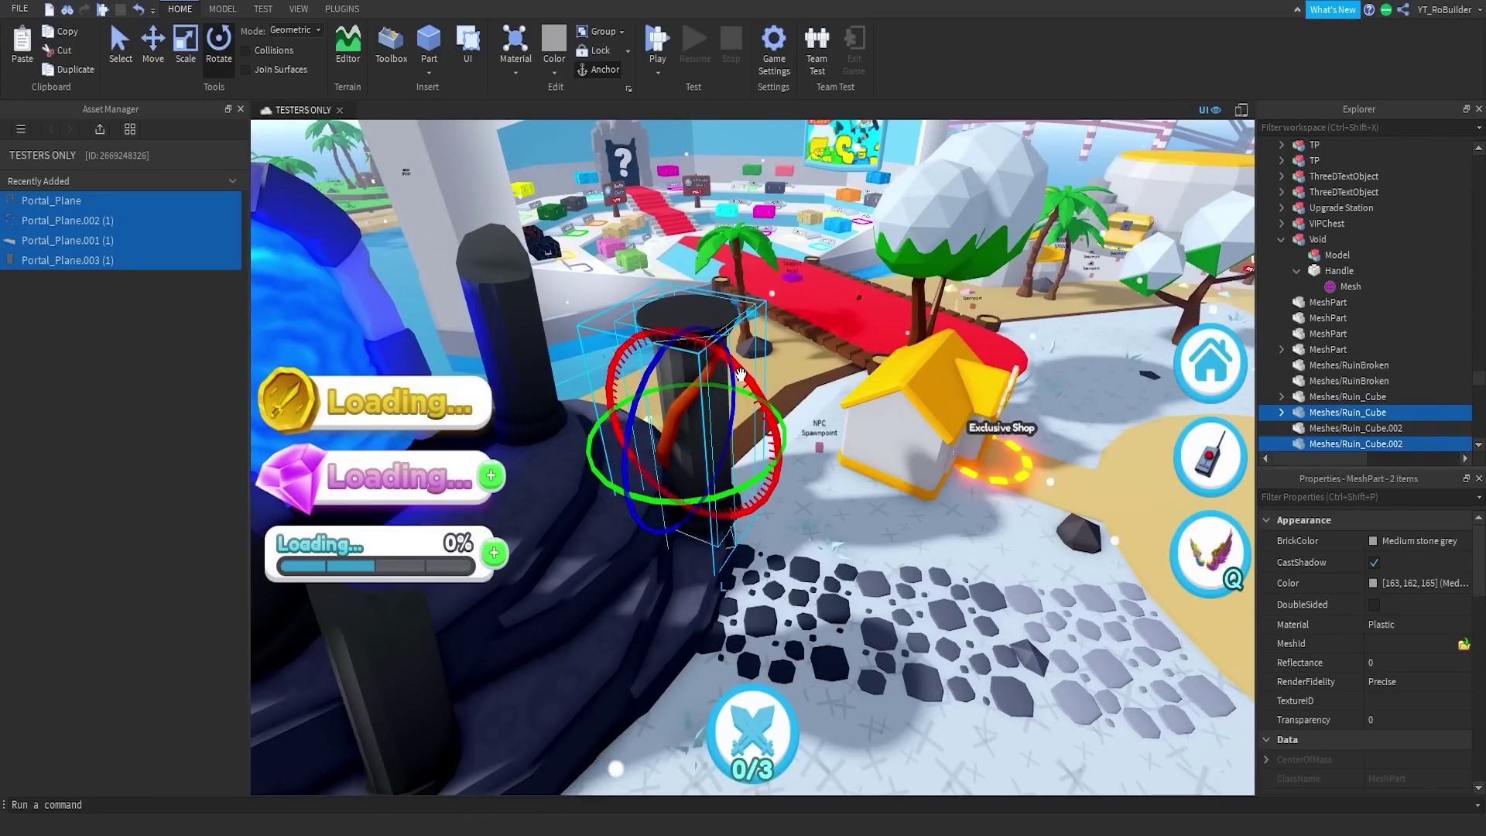
drag(740, 375, 656, 385)
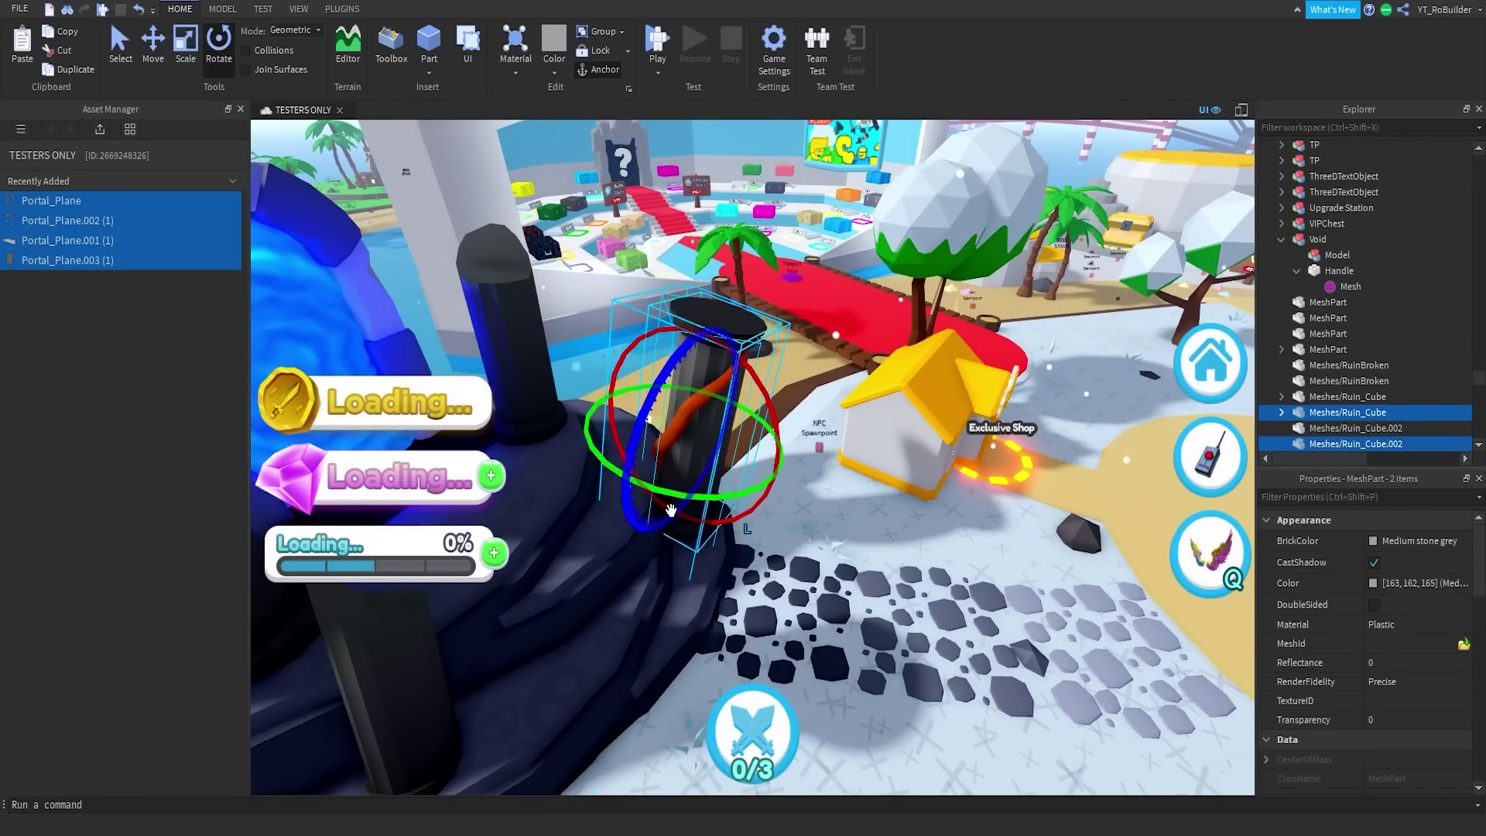
drag(670, 510, 702, 435)
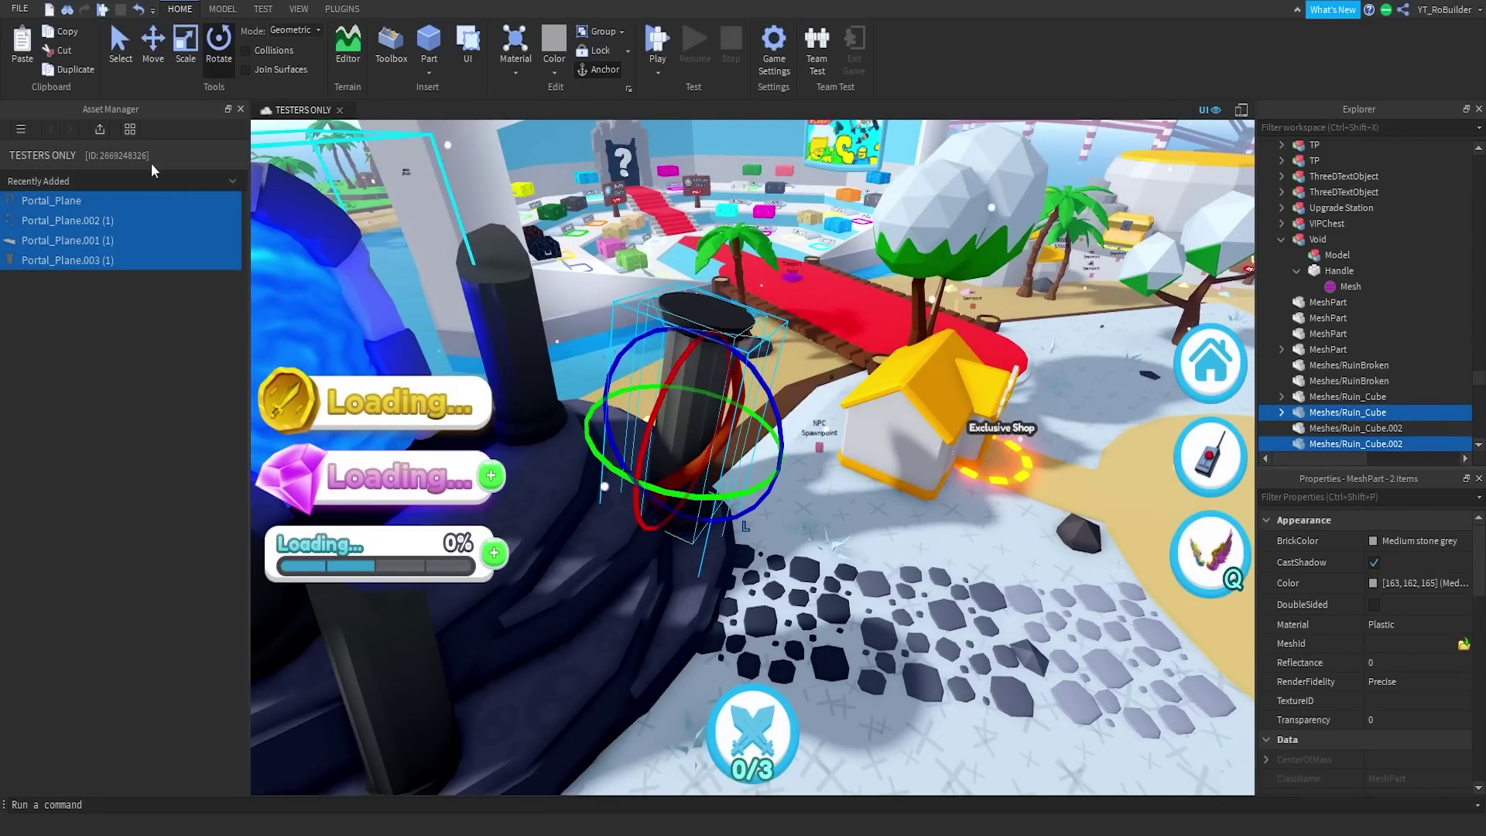
- Shift the tilted vine-wrapped pillar so its base sits in the rock at the mound's front edge, then deselect it
click(159, 51)
right_drag(637, 363, 723, 489)
mouse_move(741, 498)
mouse_down()
mouse_move(738, 519)
mouse_move(747, 511)
mouse_up()
right_drag(749, 510, 808, 464)
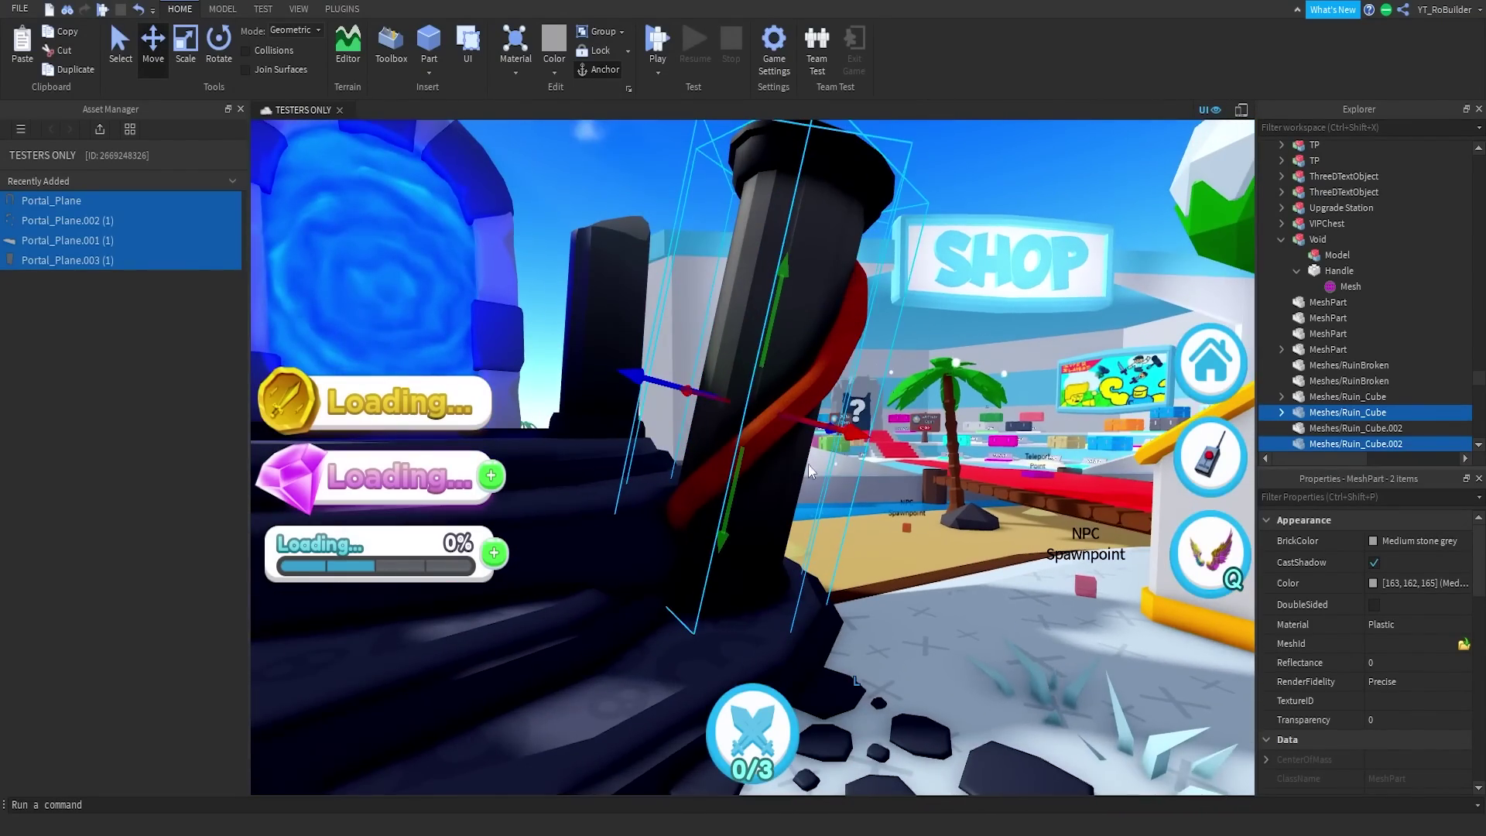
drag(830, 427, 841, 430)
right_drag(840, 426, 816, 274)
key(s)
click(815, 266)
key(w)
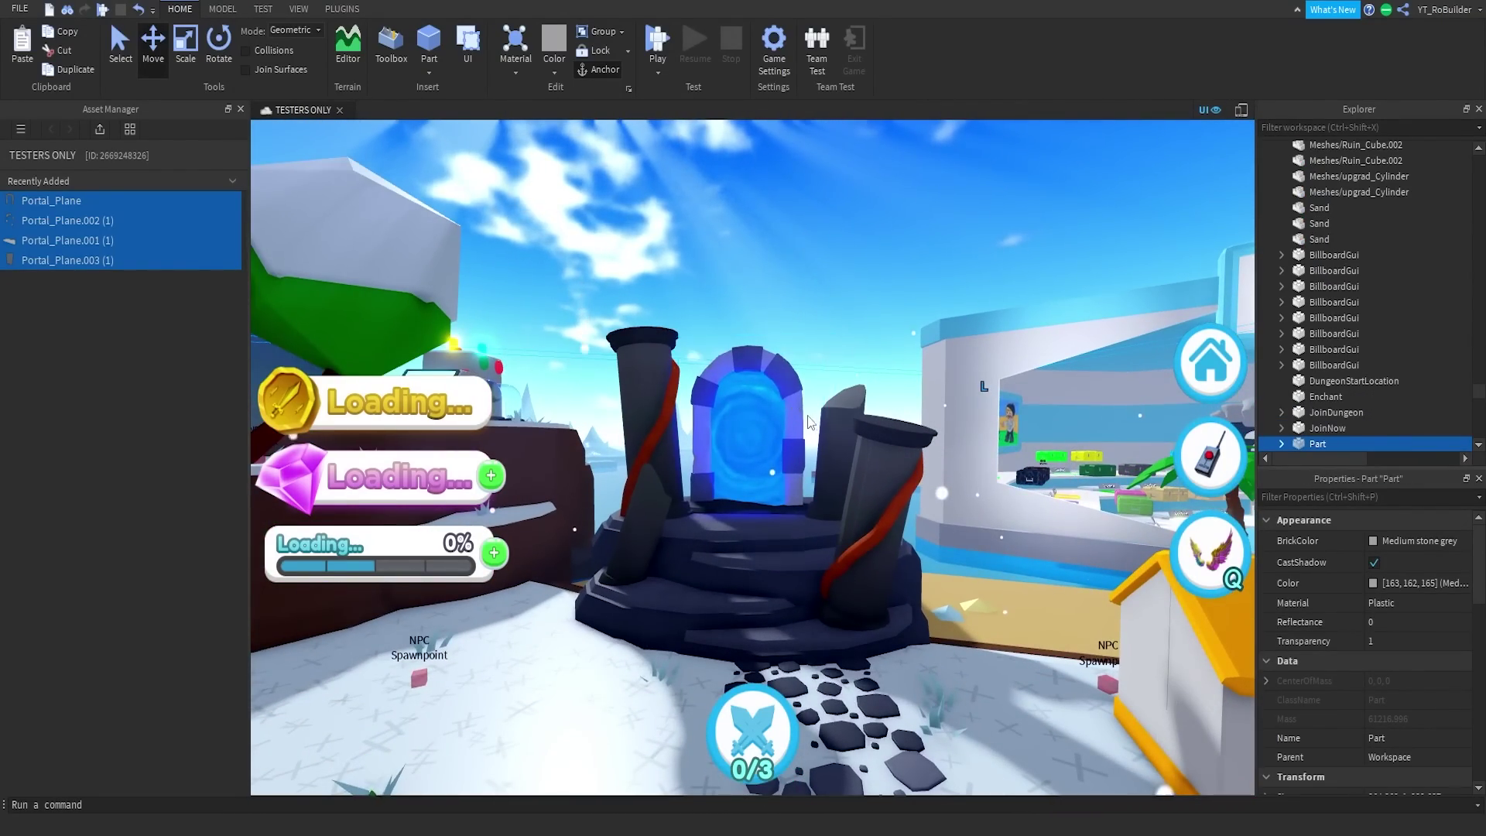
- Try to move the attachment holding the portal's point light outward from the portal over the mound
key(s)
right_drag(807, 418, 778, 432)
key(w)
click(783, 428)
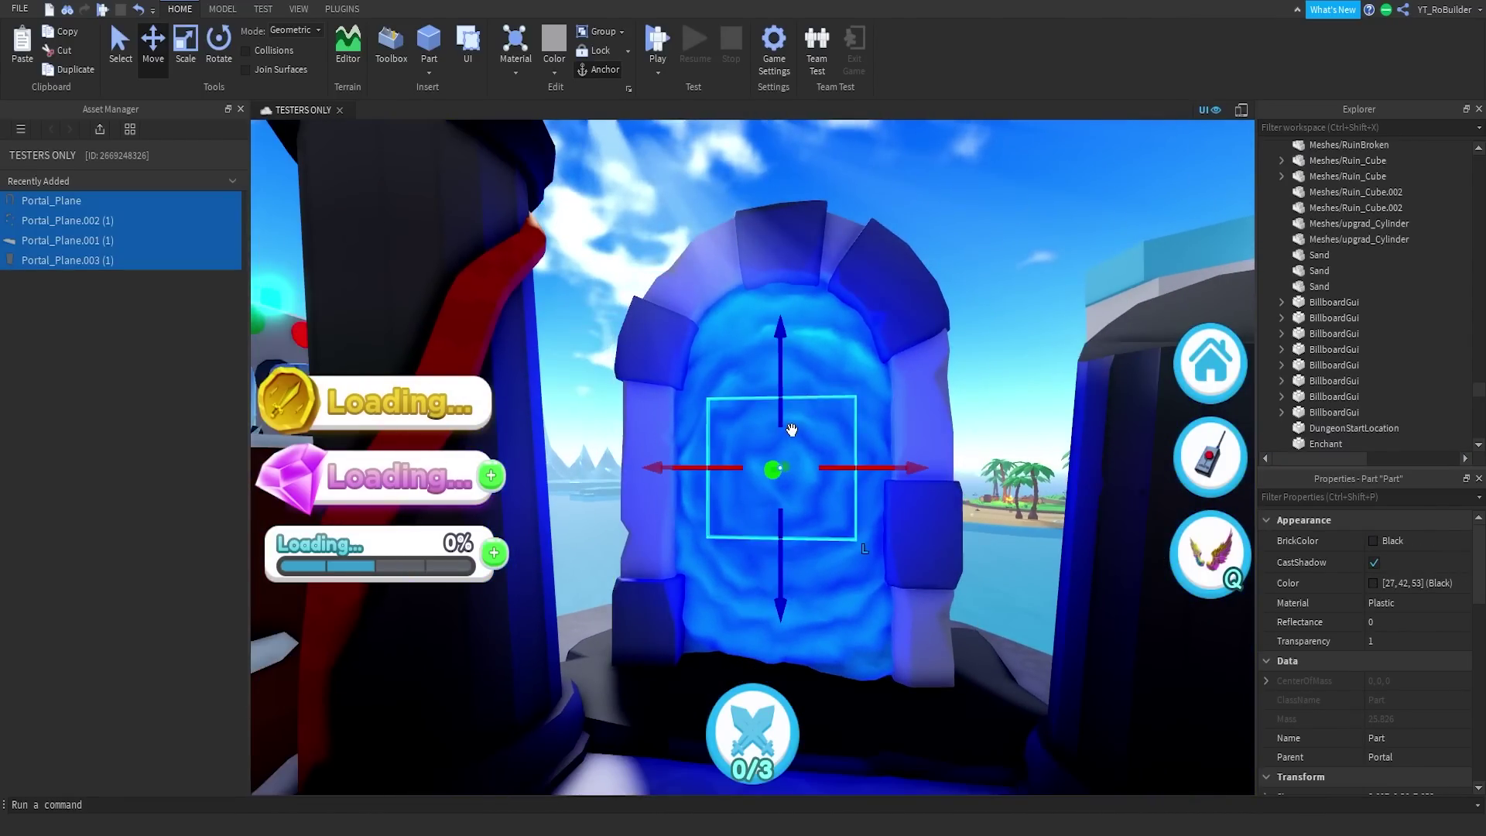
click(835, 320)
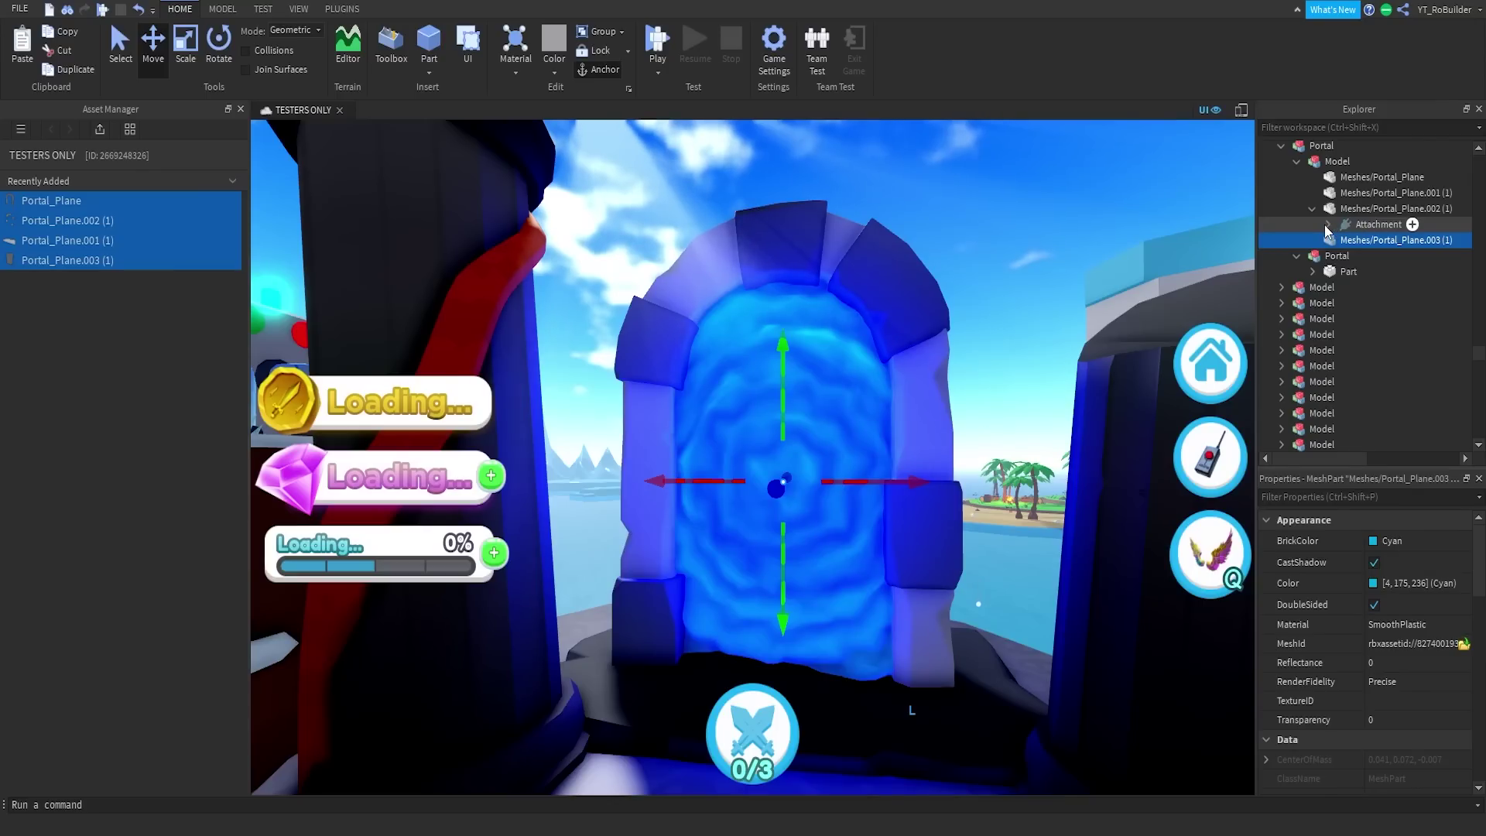
click(1326, 224)
click(1344, 224)
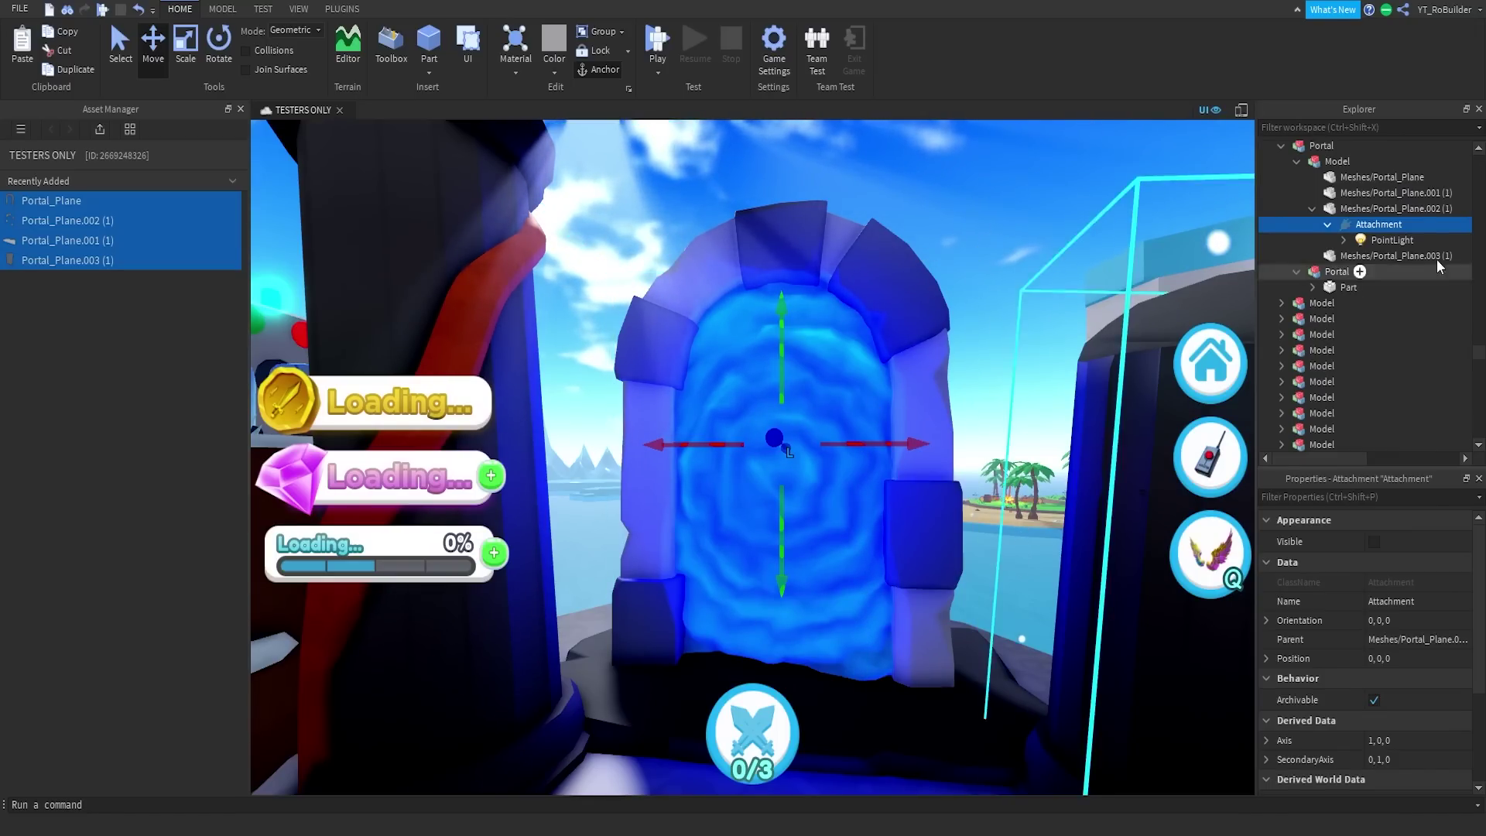
scroll(918, 325, up, 3)
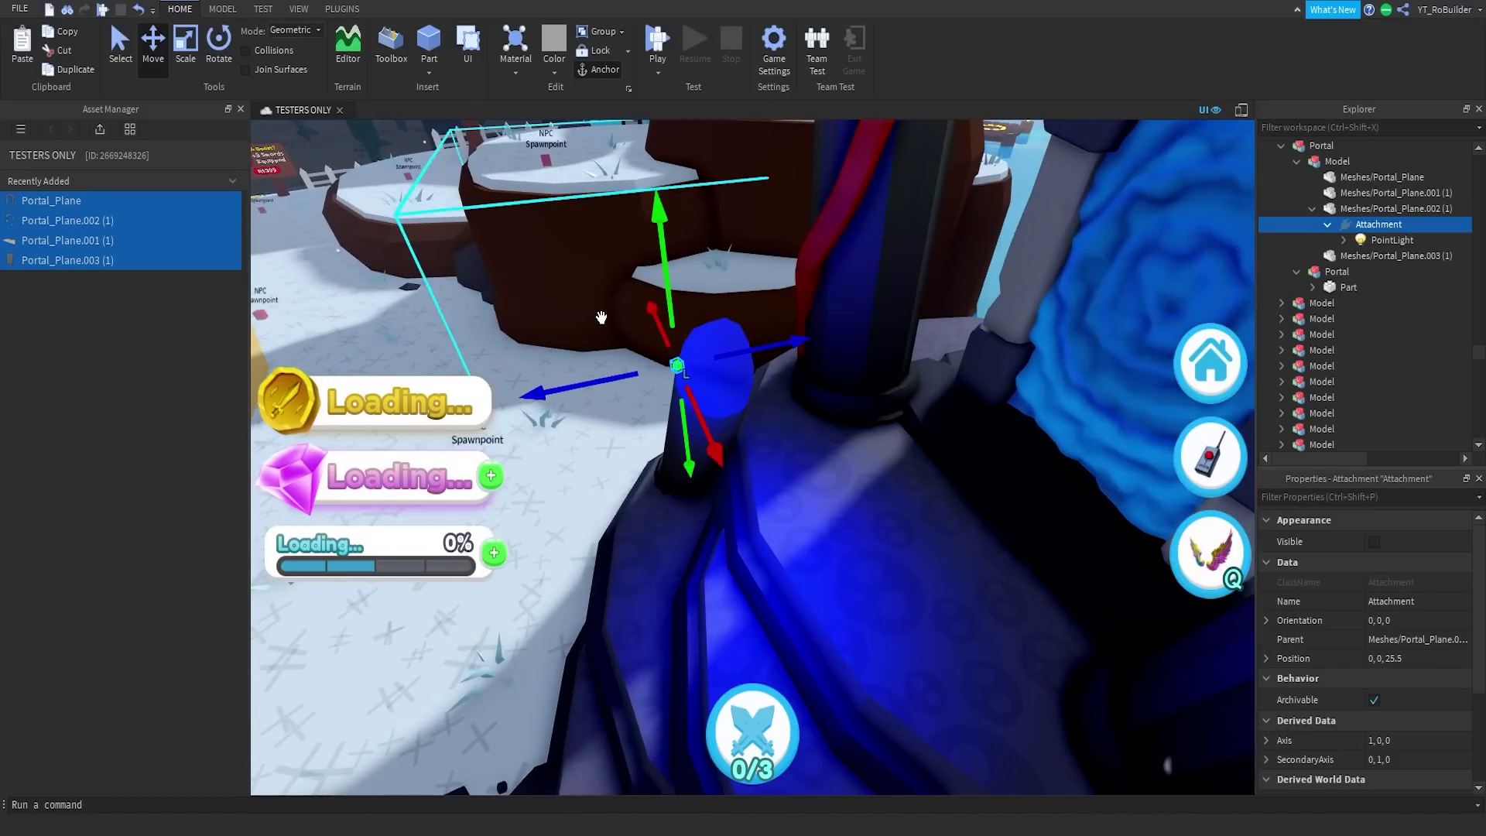
right_drag(601, 318, 999, 405)
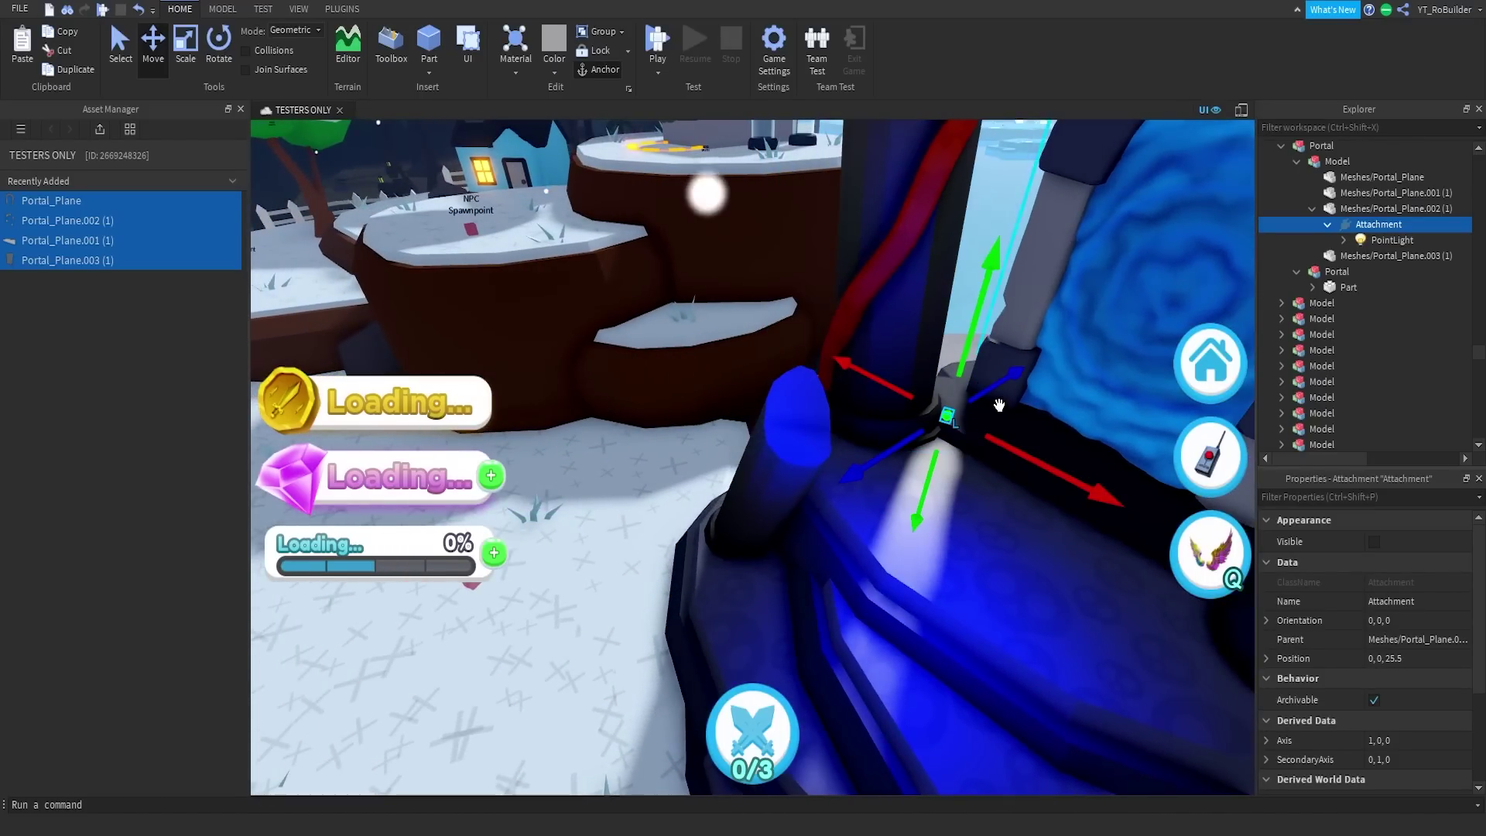
drag(1009, 377, 1075, 305)
key(d)
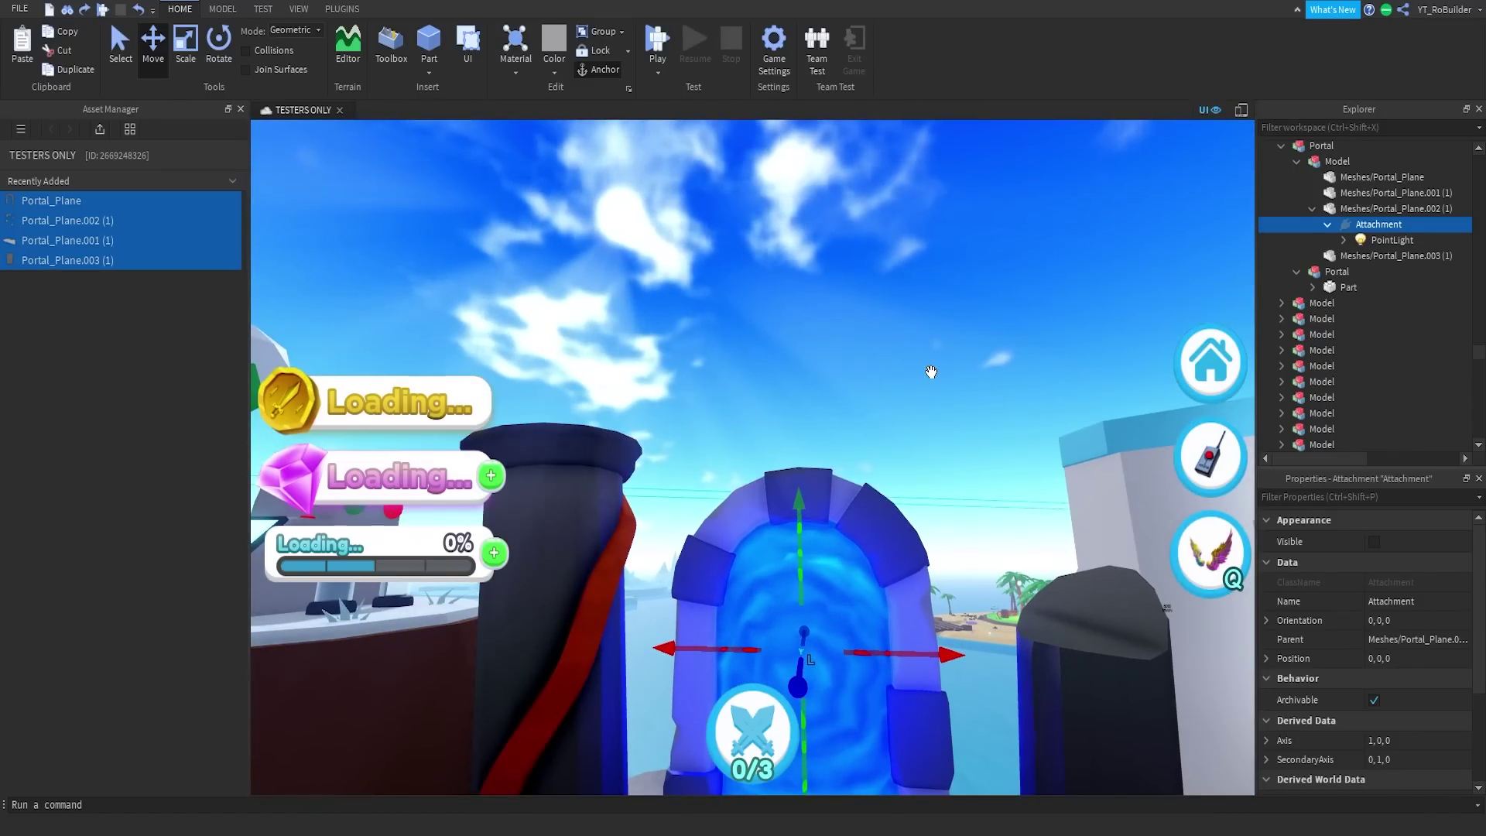
- Inspect the properties and contents of the point light inside the portal's attachment
right_drag(931, 372, 930, 373)
click(930, 373)
scroll(930, 373, up, 4)
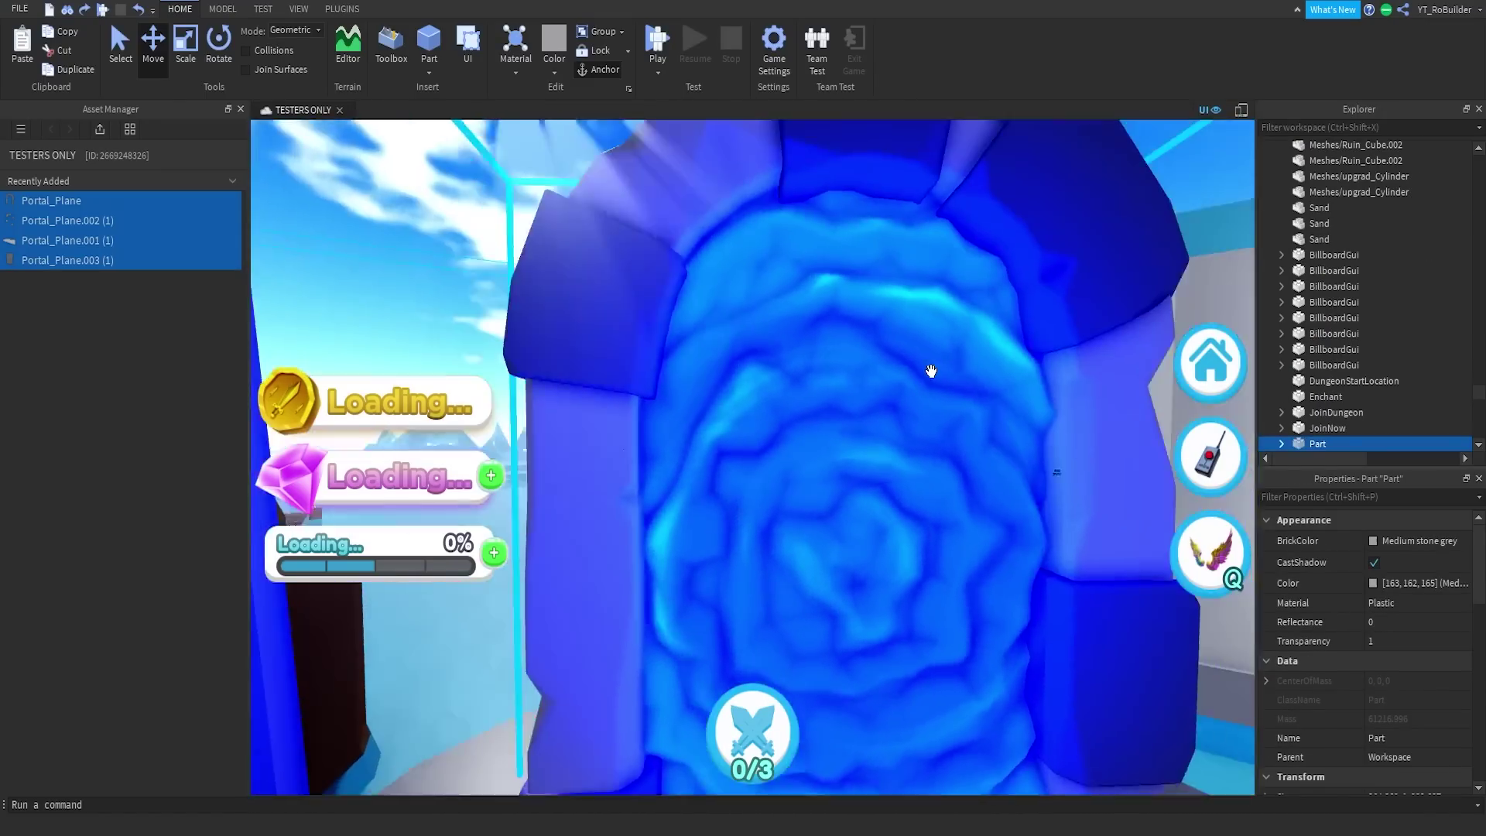
scroll(921, 374, down, 5)
scroll(1277, 365, down, 1)
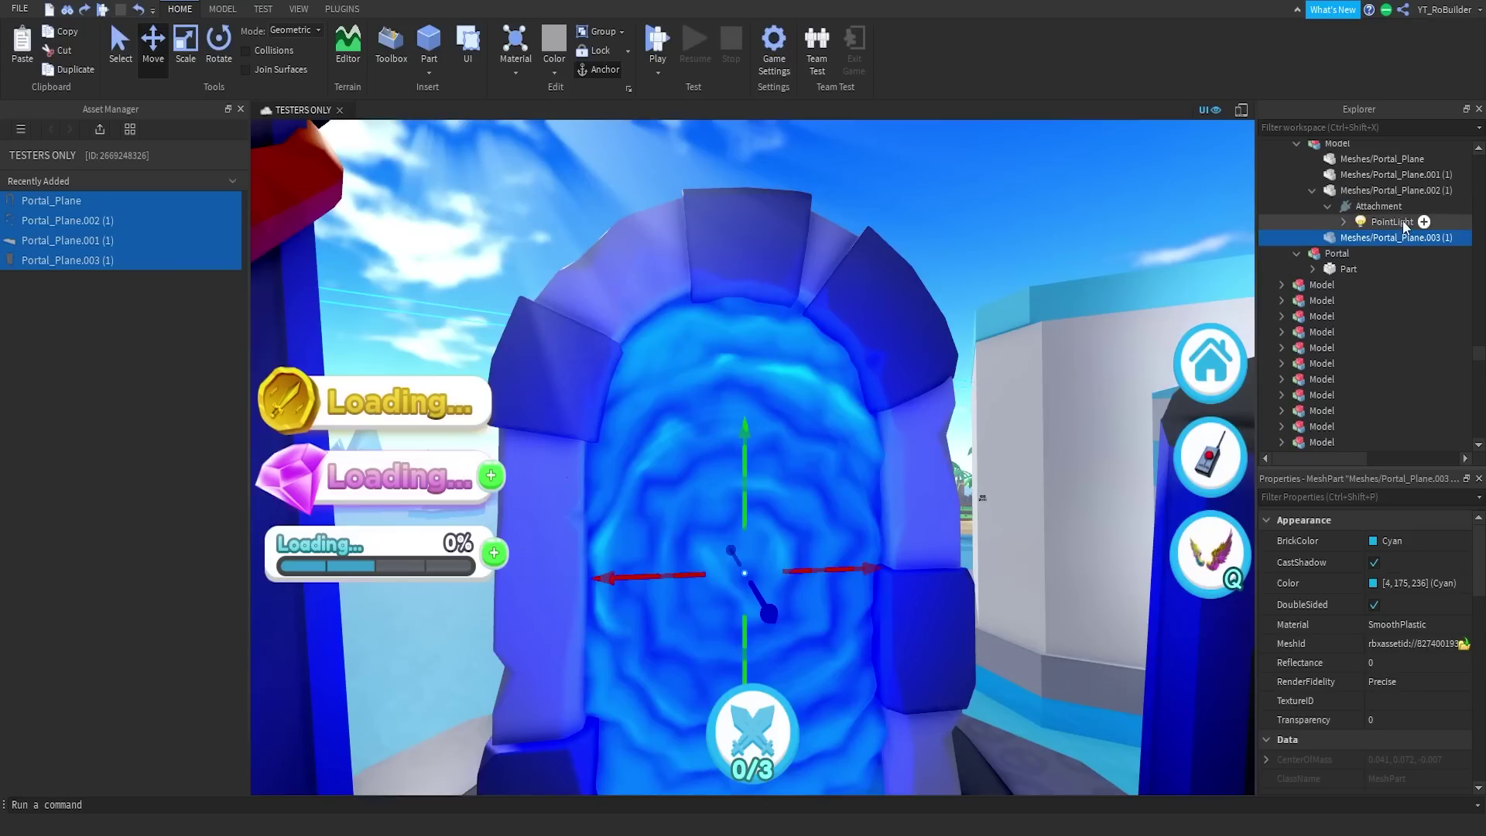
click(1401, 224)
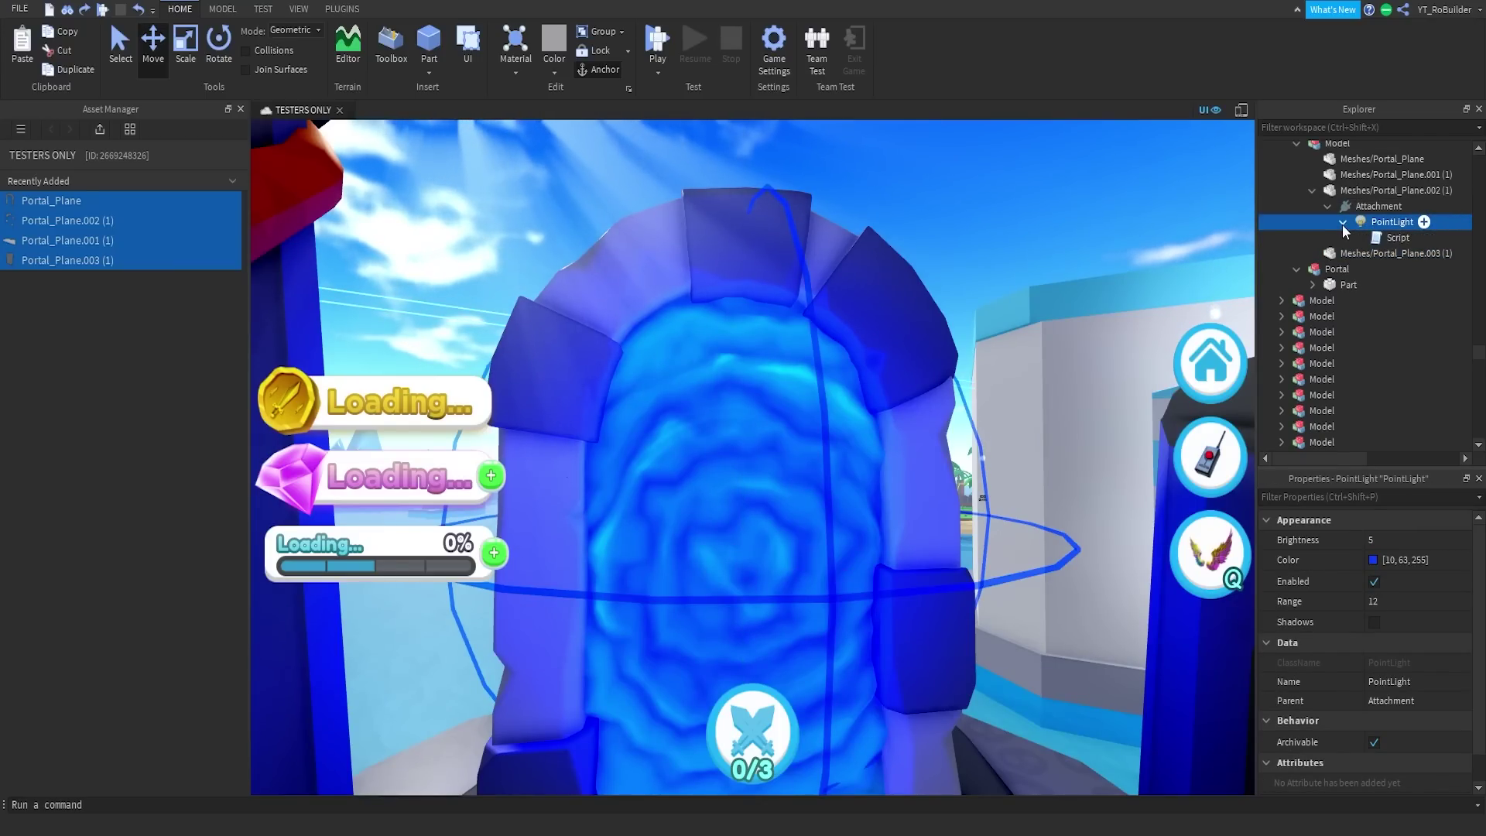
click(1327, 206)
click(1006, 234)
key(f)
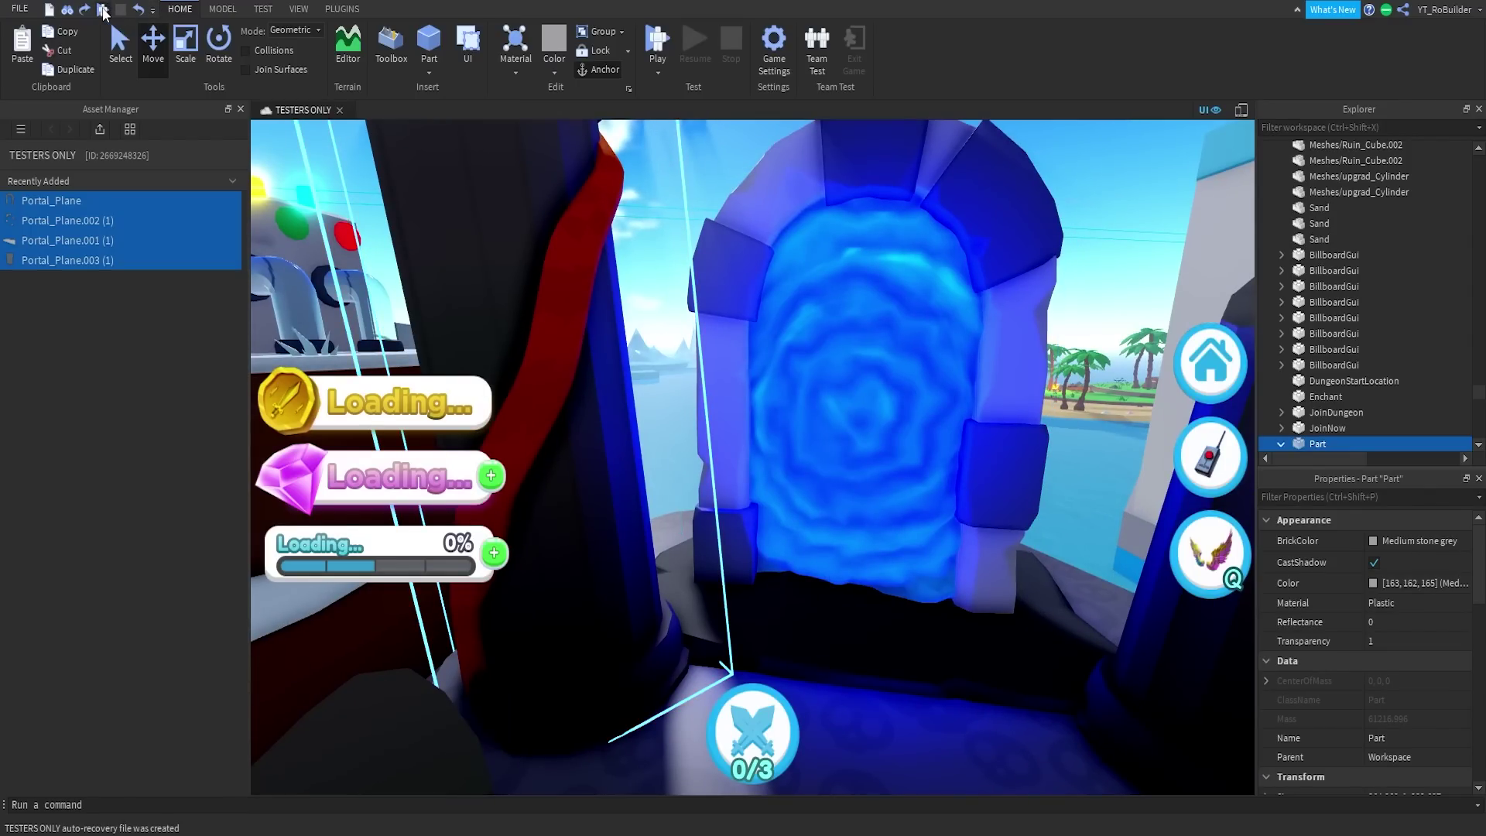
- Start a playtest and walk the character along the stone path and up the mound to the portal
click(103, 10)
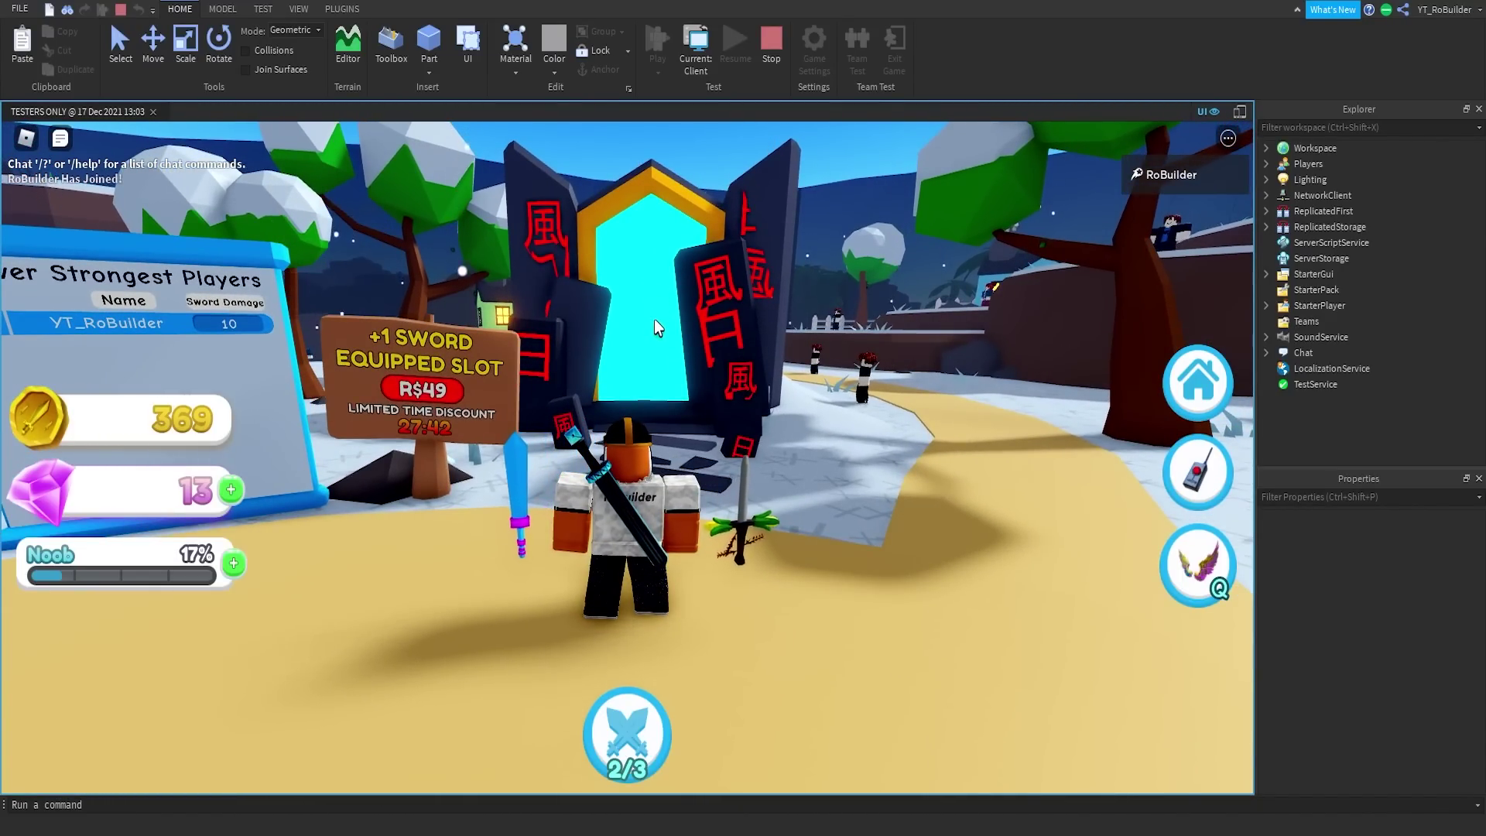
key(w)
right_drag(647, 348, 640, 347)
key(w)
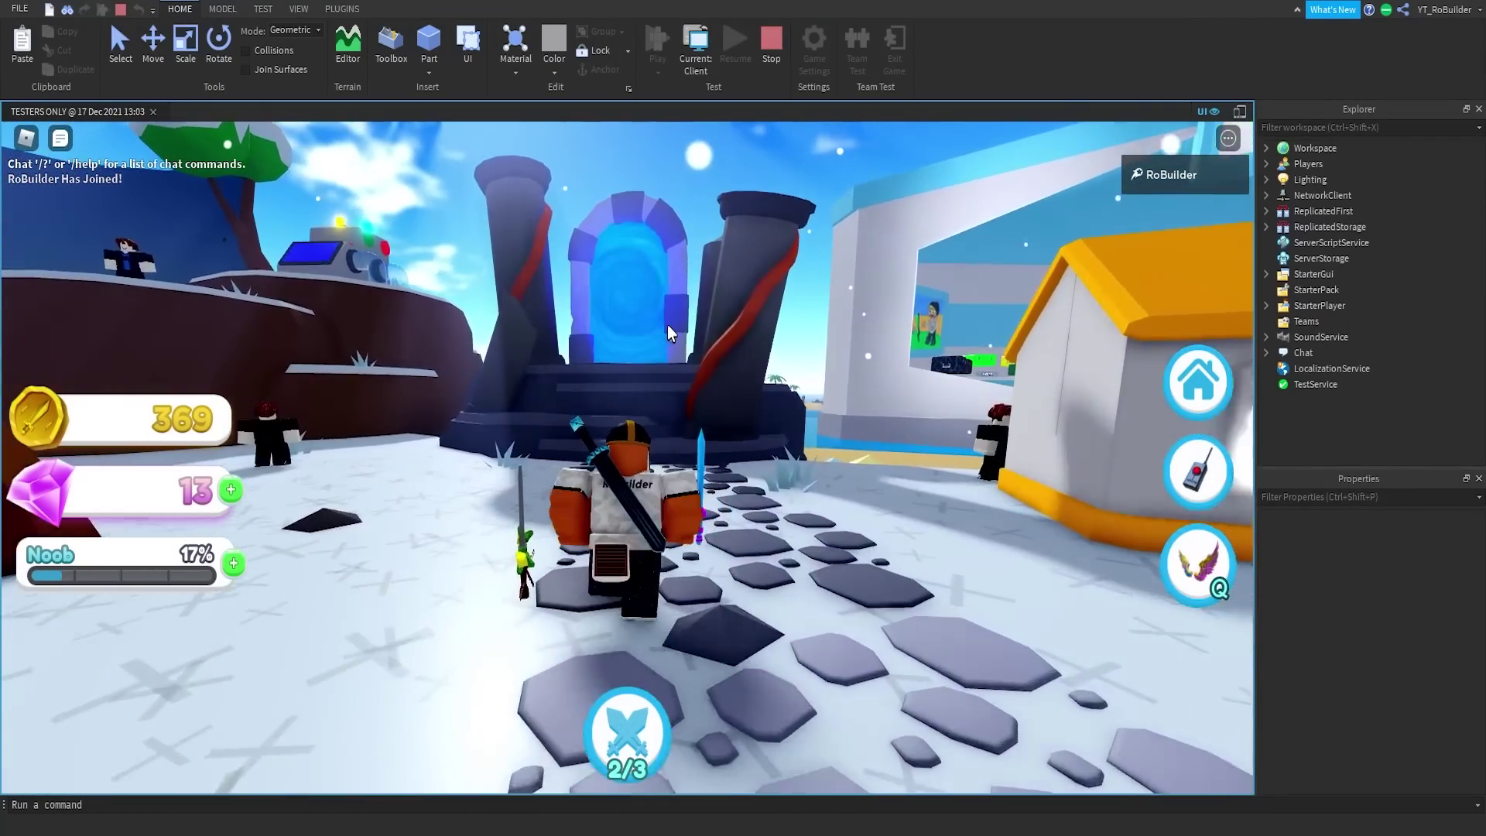
key(w)
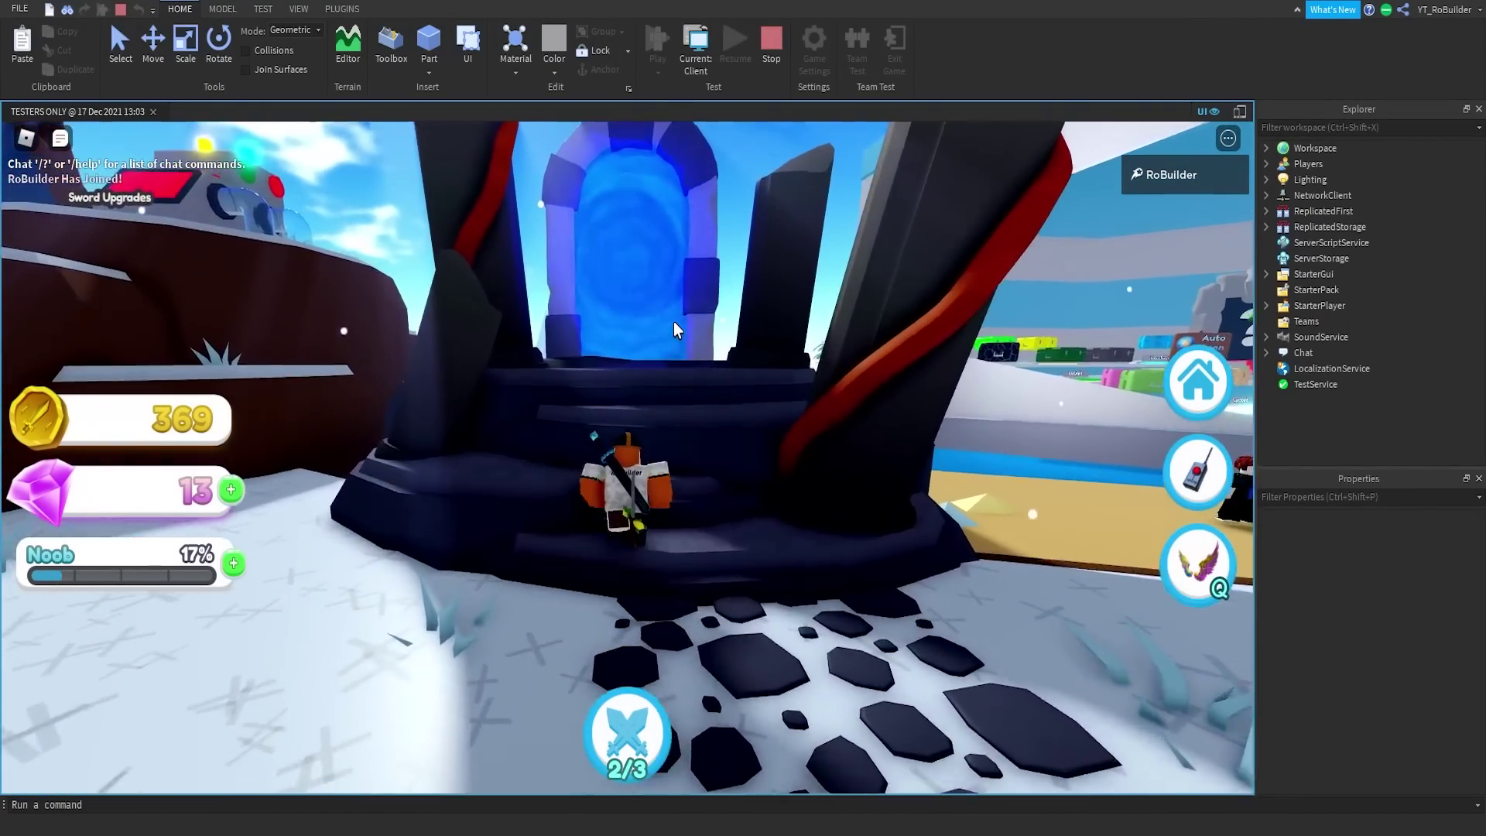
key(w)
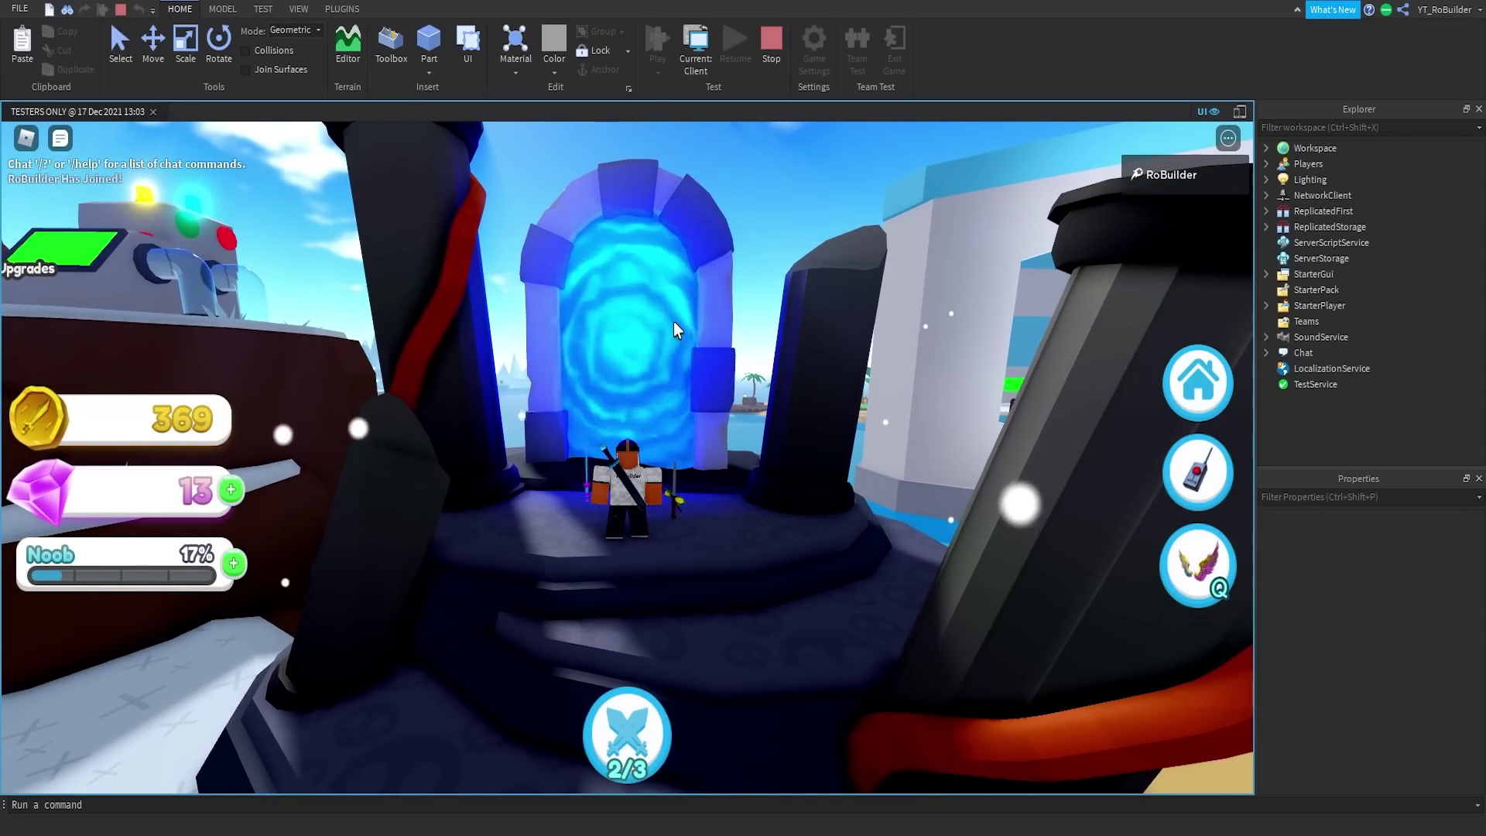
- Walk the character back down the path and up to the portal again, examining the pillars and mound from different angles
right_drag(673, 322, 673, 322)
scroll(673, 321, down, 3)
key(s)
key(w)
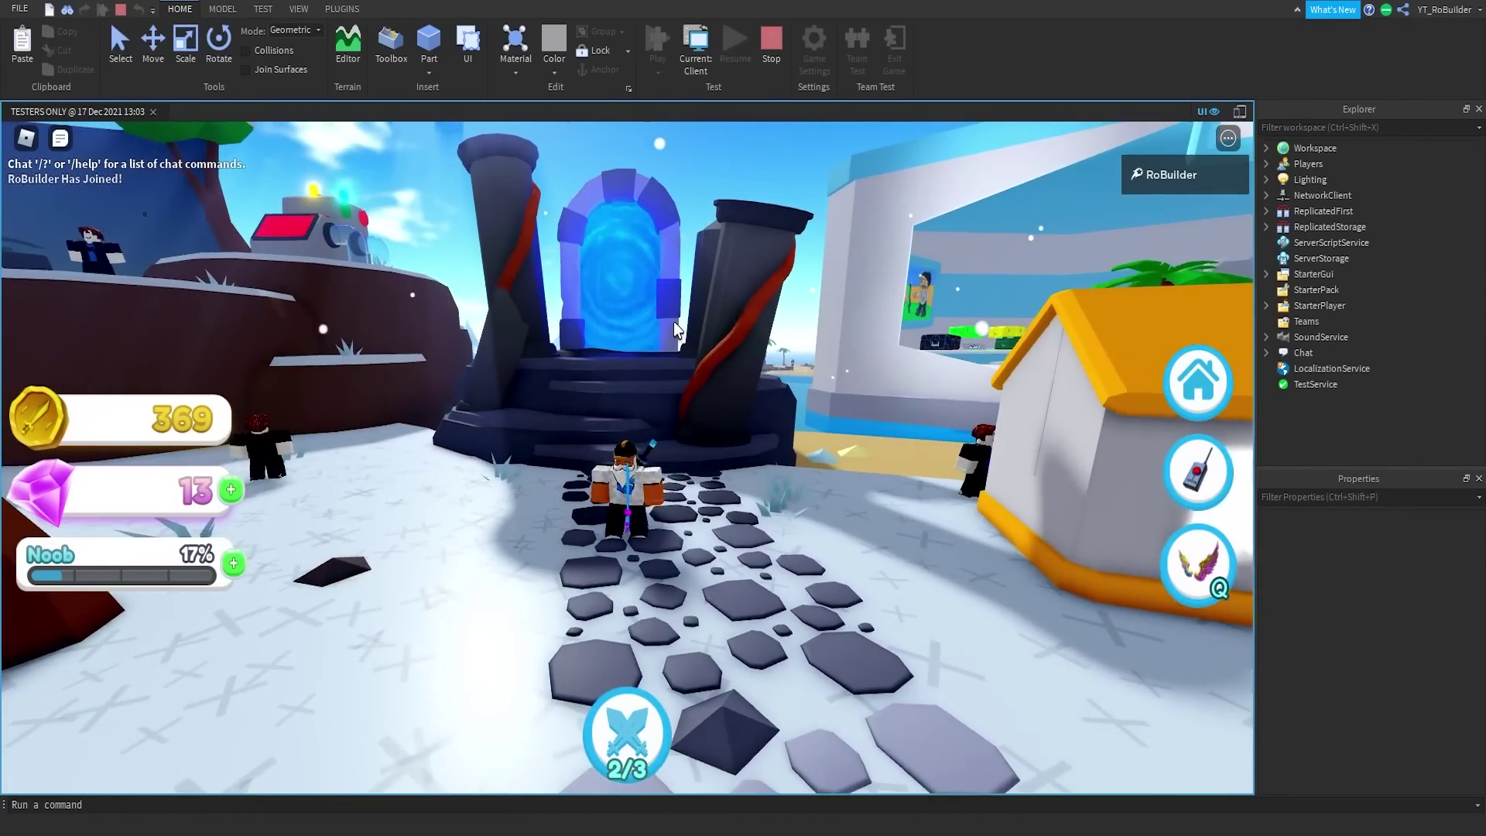
key(w)
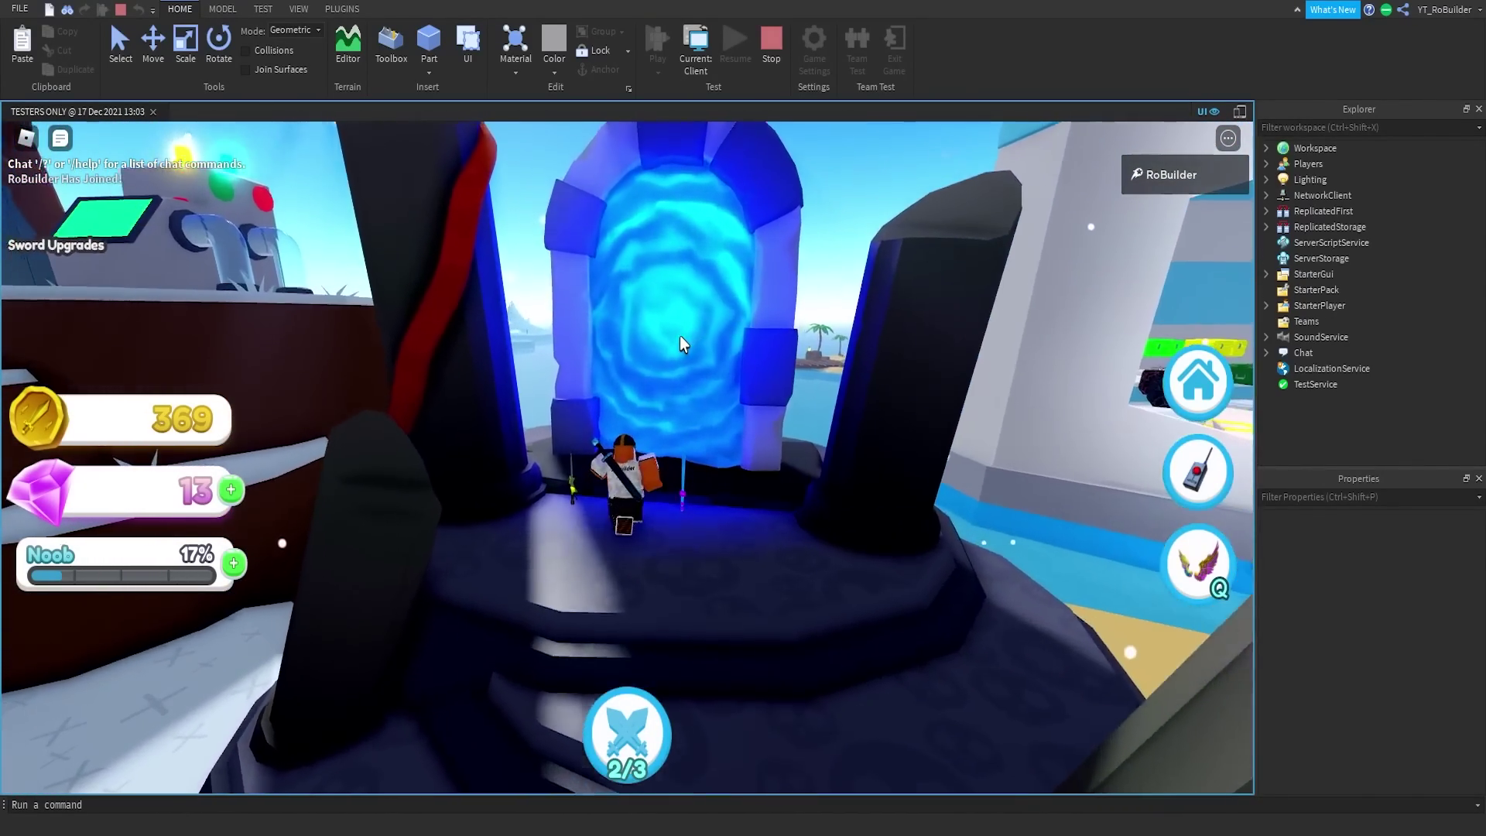
key(s)
right_drag(679, 336, 679, 336)
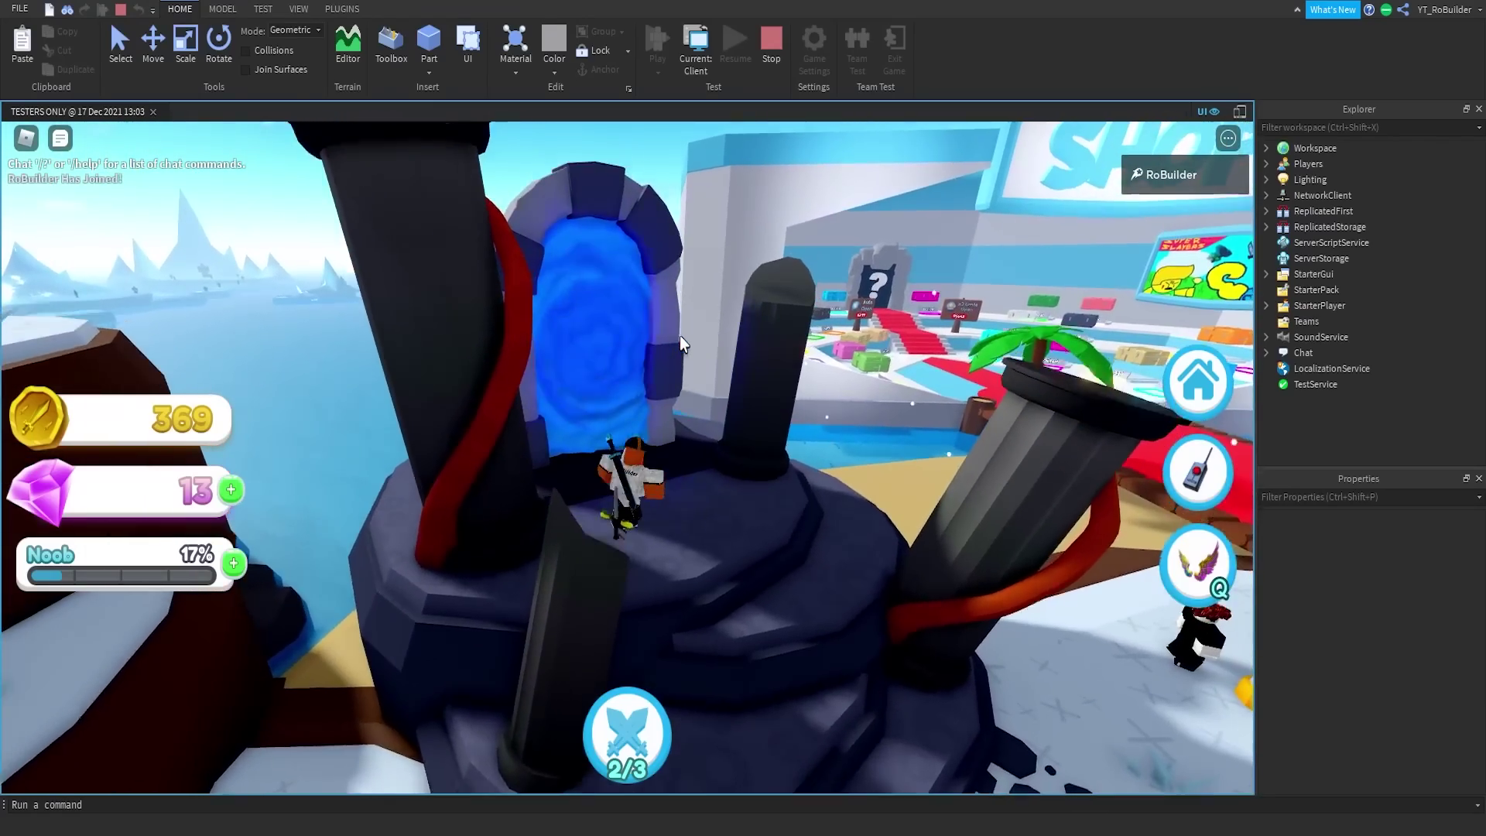
key(w)
key(space)
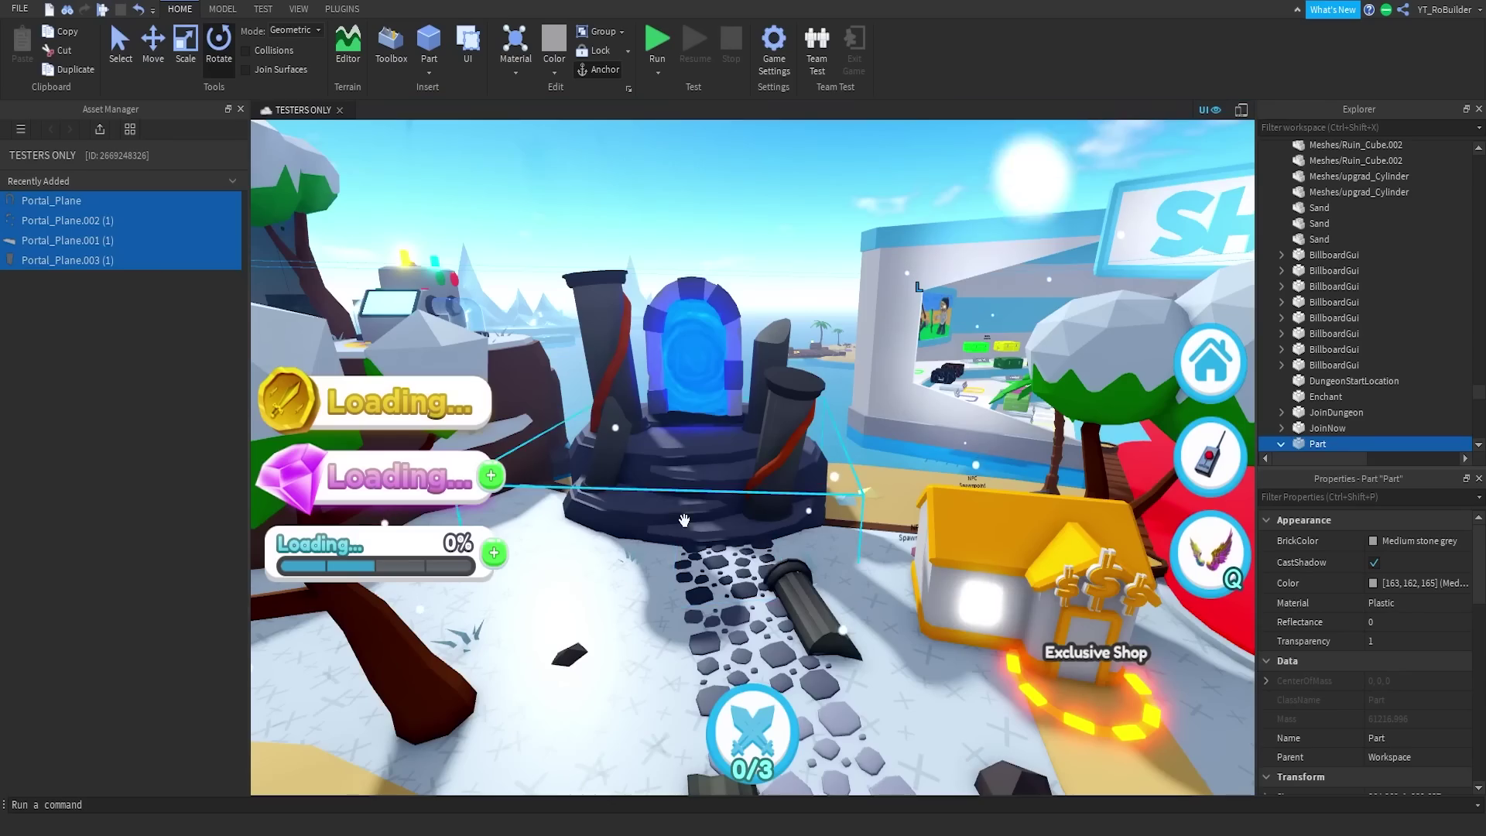
- Duplicate the small broken pillar standing at the front edge of the mound
scroll(687, 526, down, 5)
right_drag(684, 520, 782, 541)
scroll(702, 537, up, 5)
scroll(742, 534, up, 5)
scroll(834, 555, down, 4)
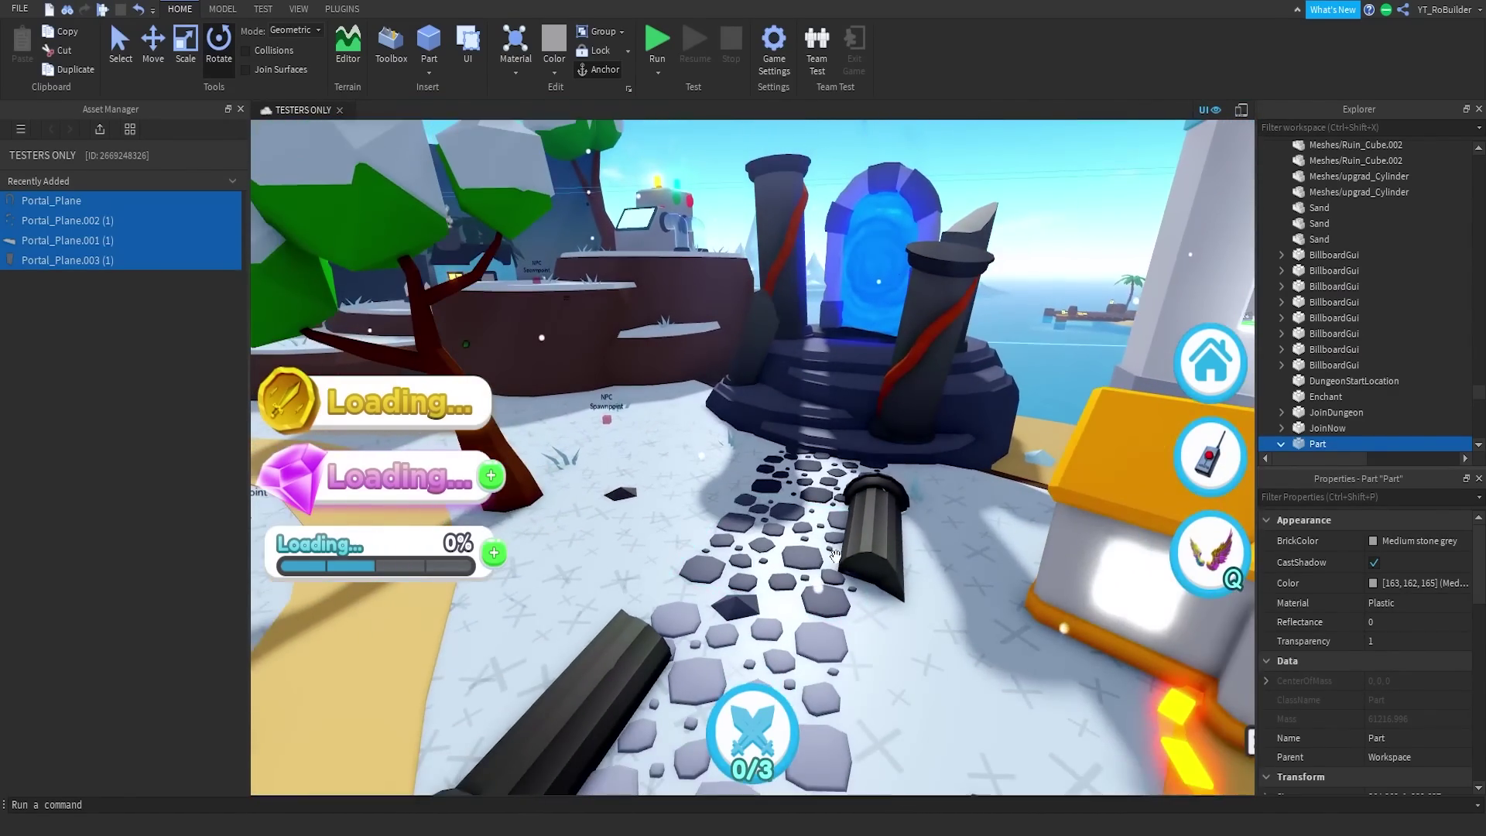
click(765, 345)
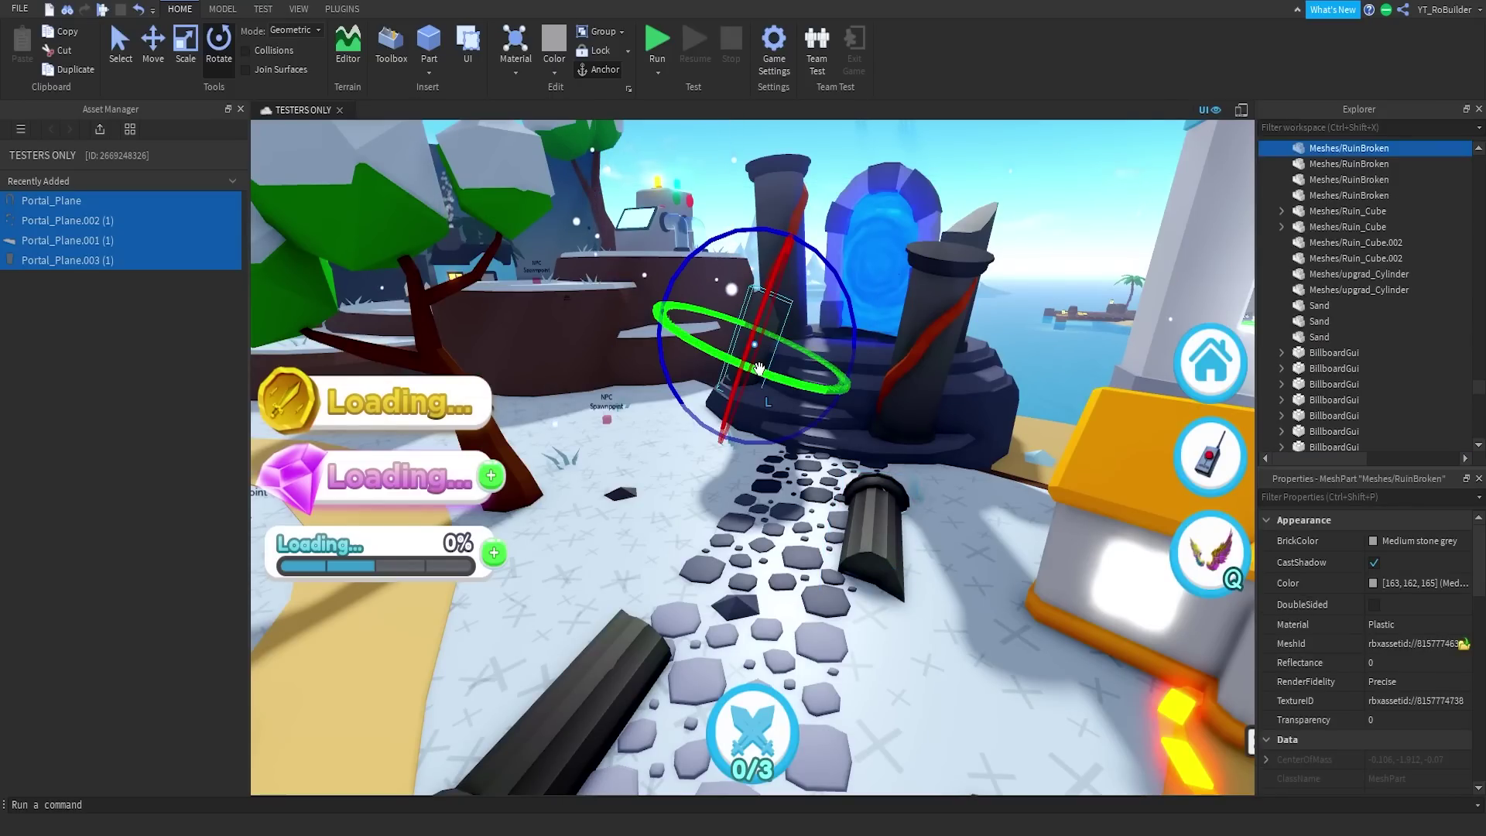
scroll(761, 356, up, 5)
right_drag(761, 356, 712, 364)
key(ctrl+d)
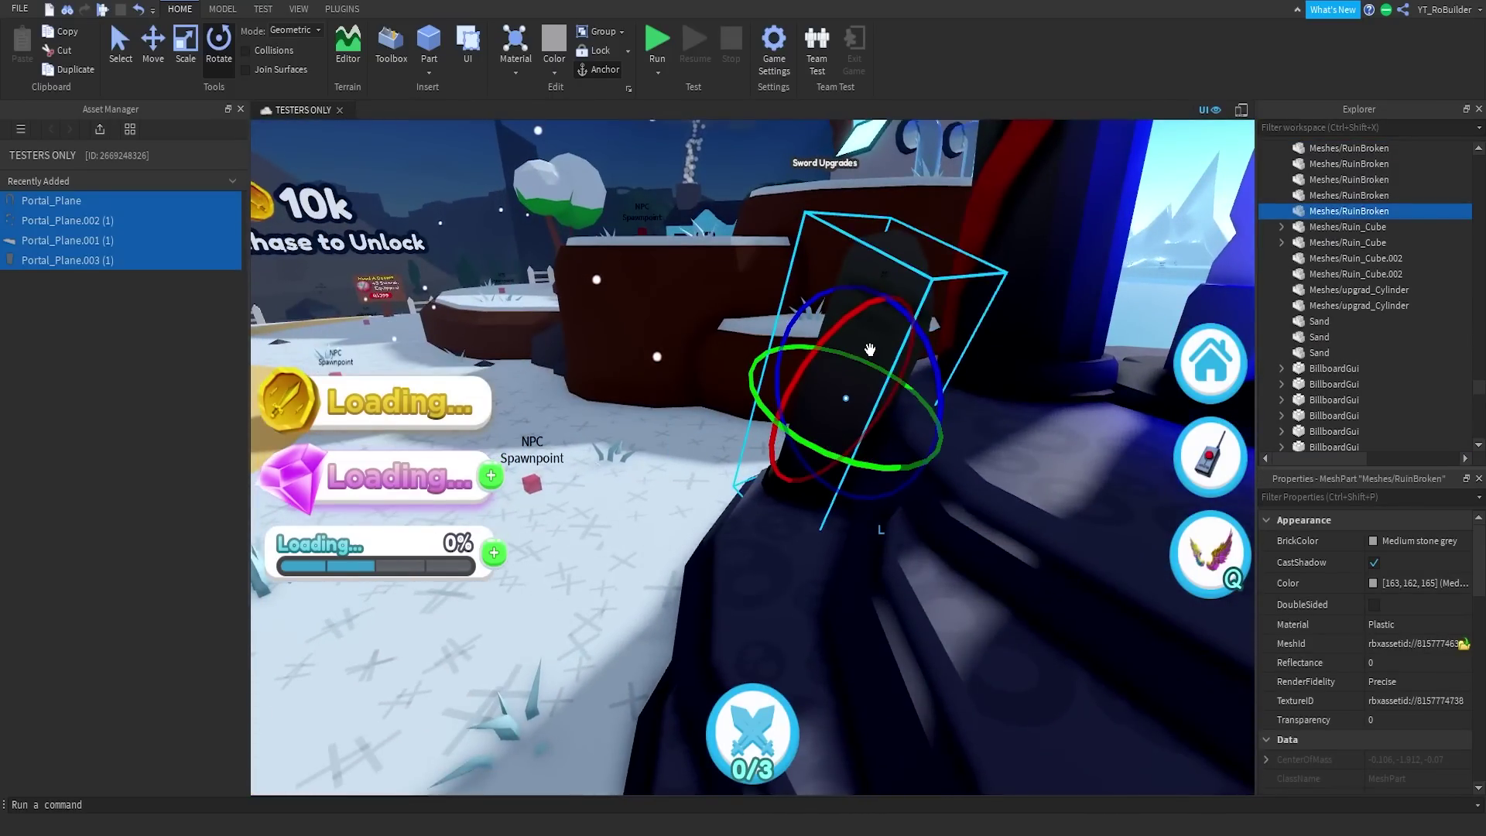
- Move the duplicated broken pillar down onto the snow beside the stone path in front of the mound
drag(847, 368, 773, 415)
right_drag(741, 408, 773, 415)
scroll(773, 414, down, 3)
scroll(805, 406, up, 2)
mouse_move(773, 414)
mouse_down()
mouse_move(813, 405)
mouse_move(769, 390)
mouse_up()
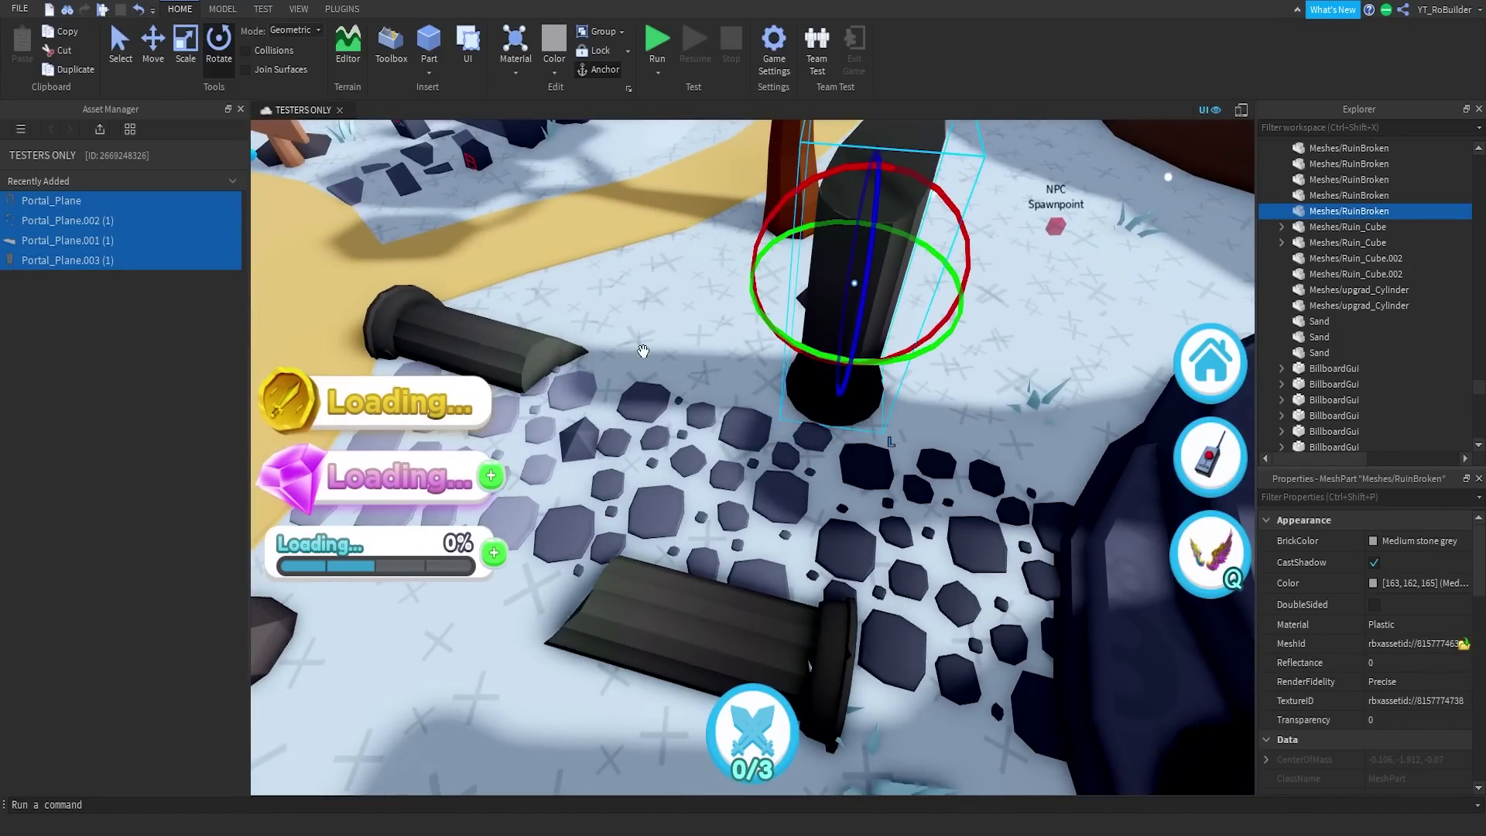
- Resize the broken pillar beside the path and tilt it so that it leans toward the mound
click(177, 54)
right_drag(685, 348, 703, 318)
drag(660, 275, 534, 294)
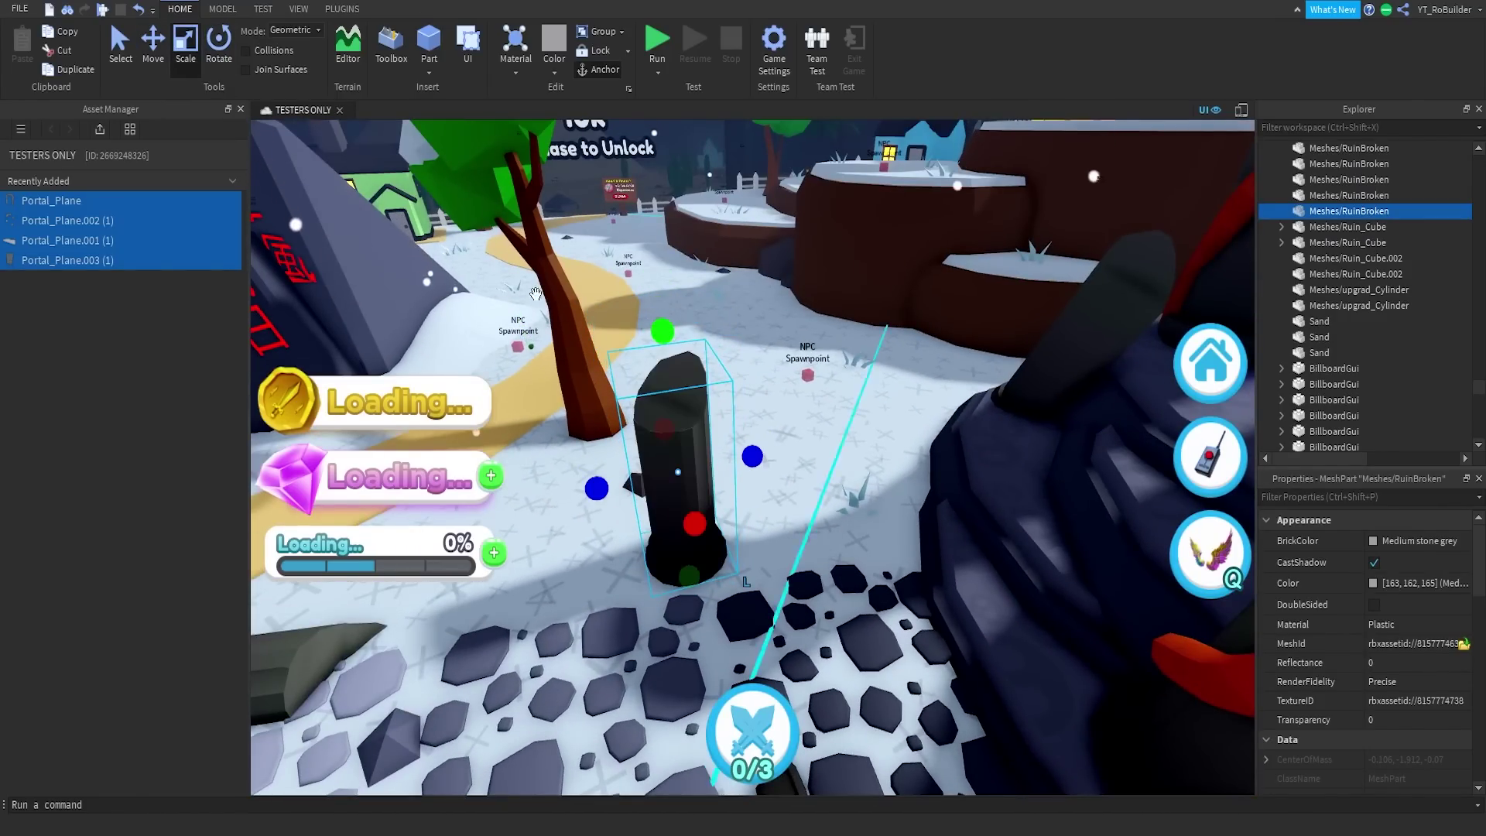
drag(713, 385, 708, 550)
right_drag(707, 550, 711, 543)
drag(673, 499, 698, 517)
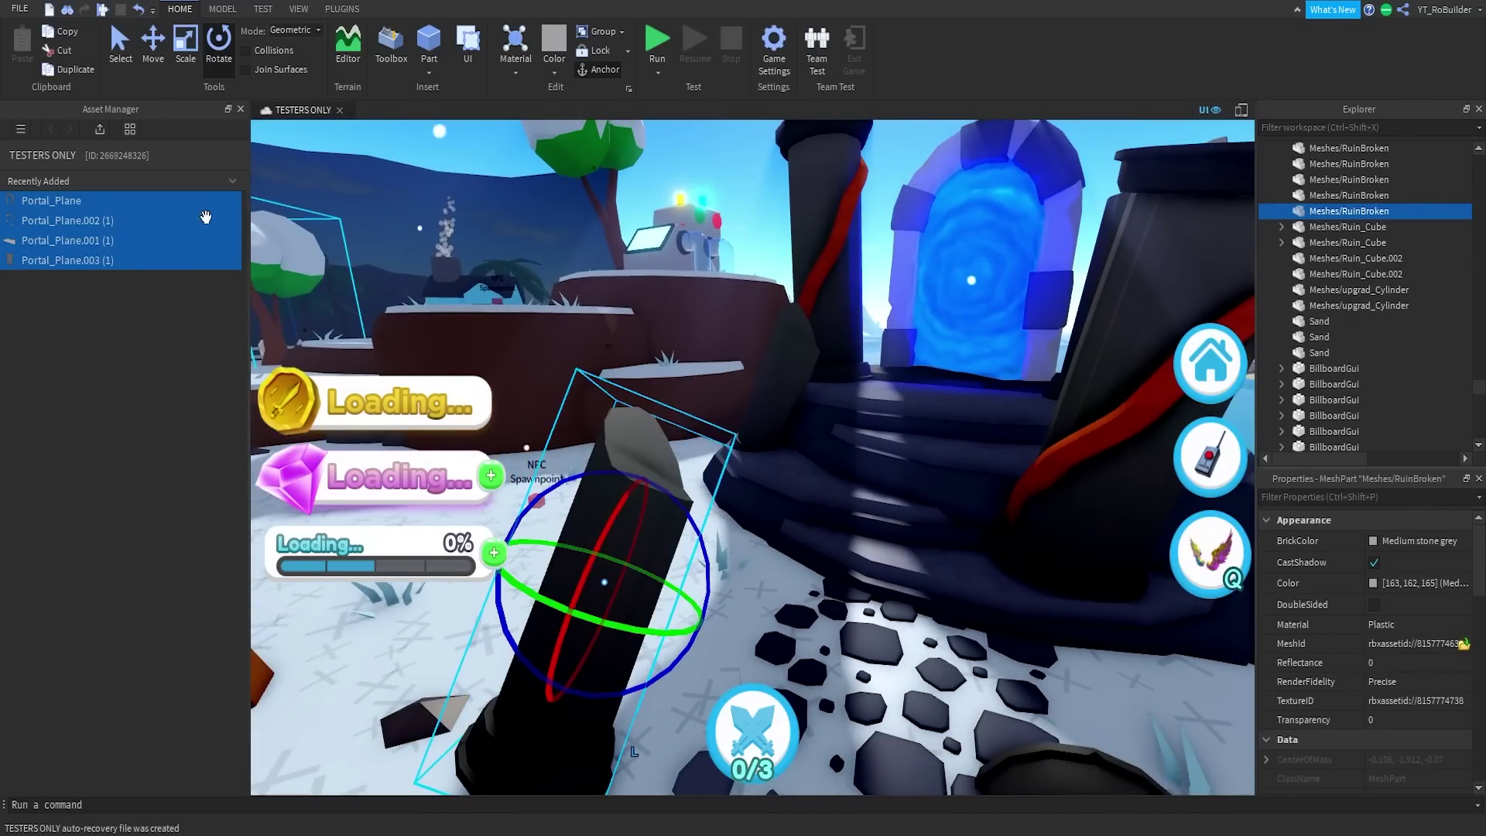
- Shift the leaning pillar to the edge of the stone path with its base resting in the snow
click(147, 51)
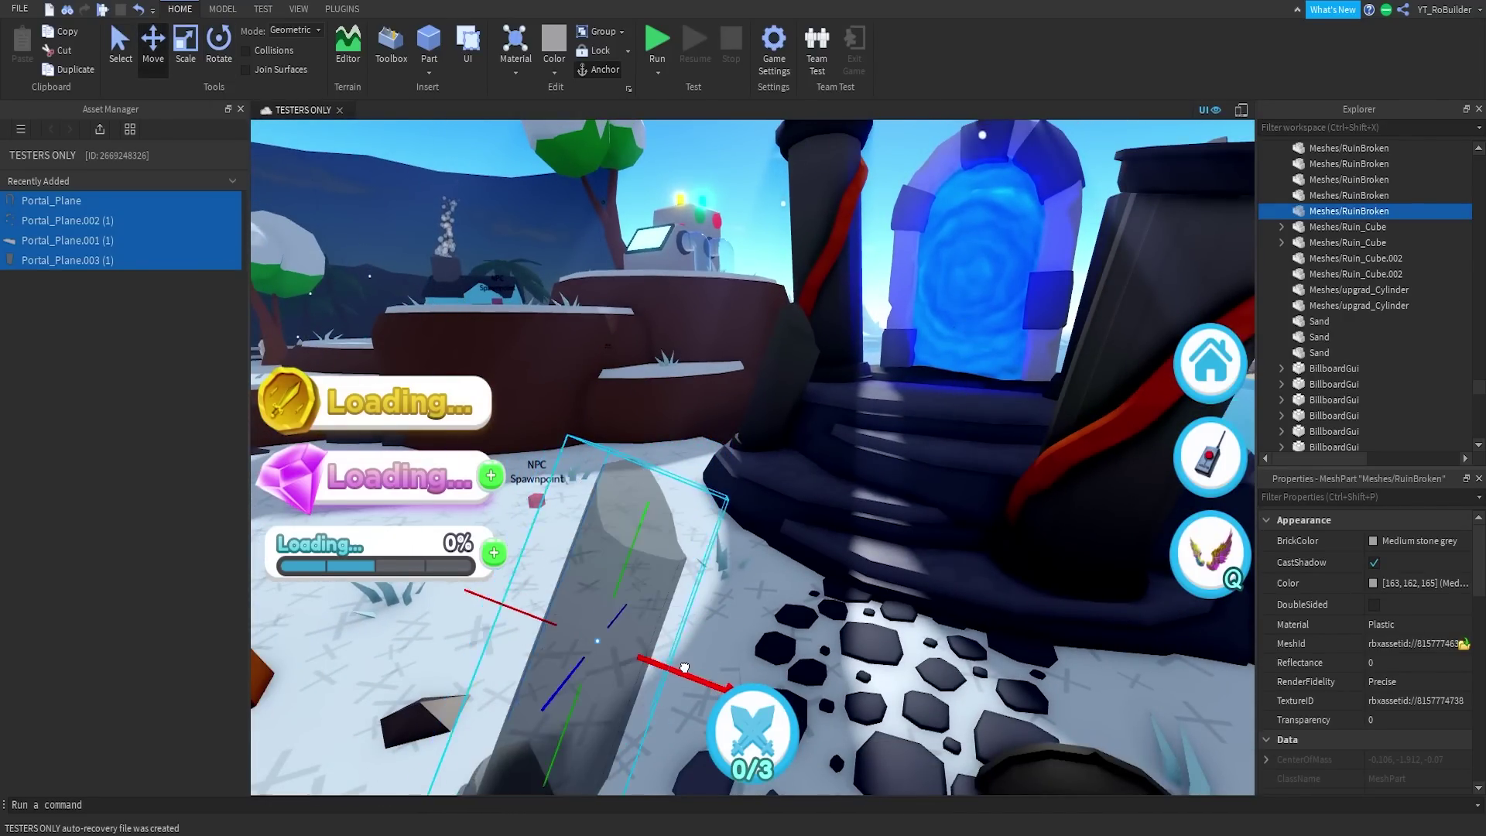
drag(684, 667, 694, 670)
key(s)
right_drag(695, 533, 696, 519)
click(770, 531)
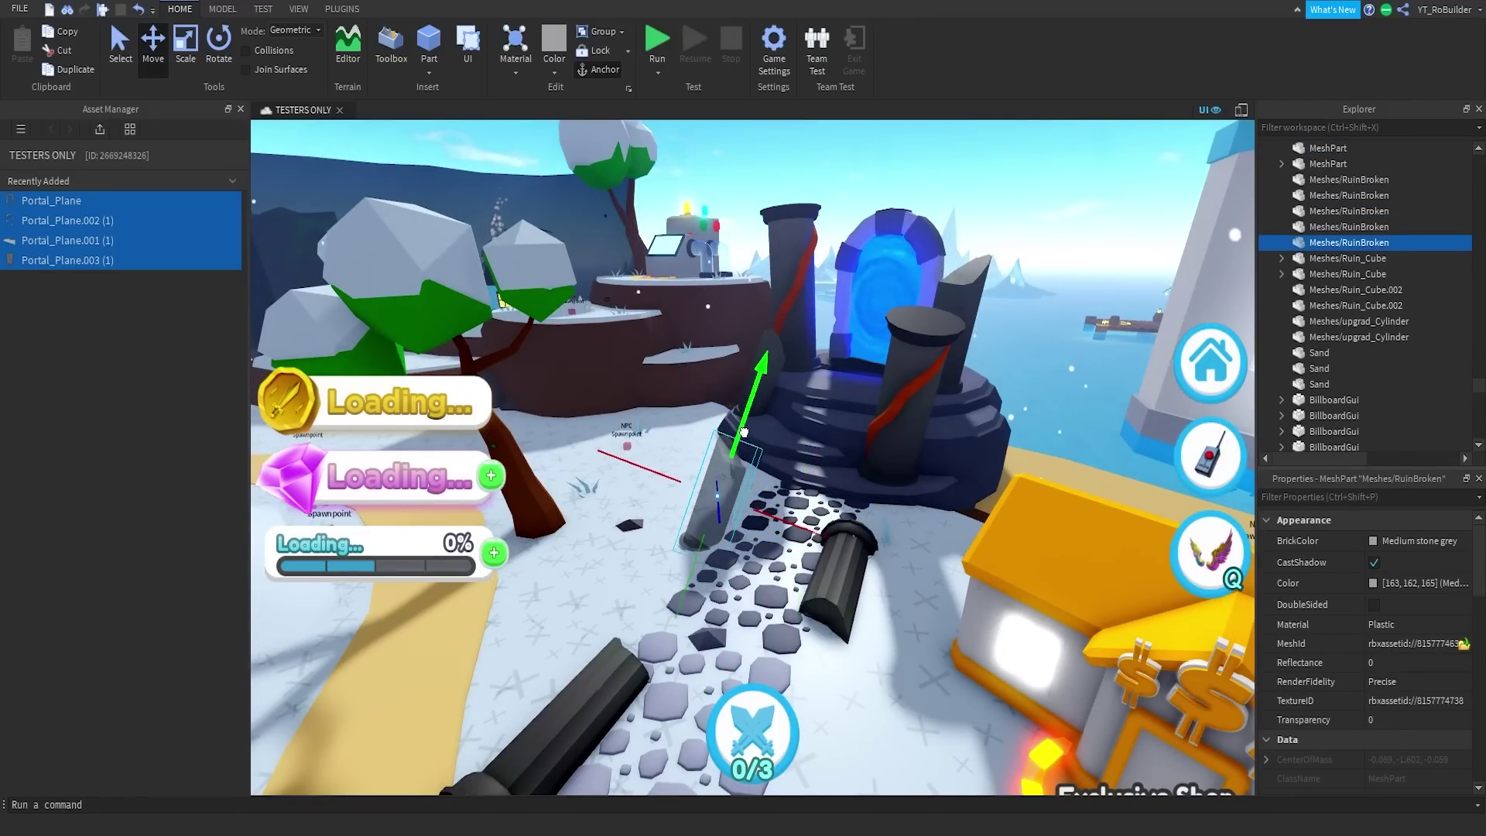
- Examine the portal up close, as well as the mound, pillars and stone path from a distance
click(661, 468)
key(s)
right_drag(660, 467, 663, 464)
key(w)
key(w)
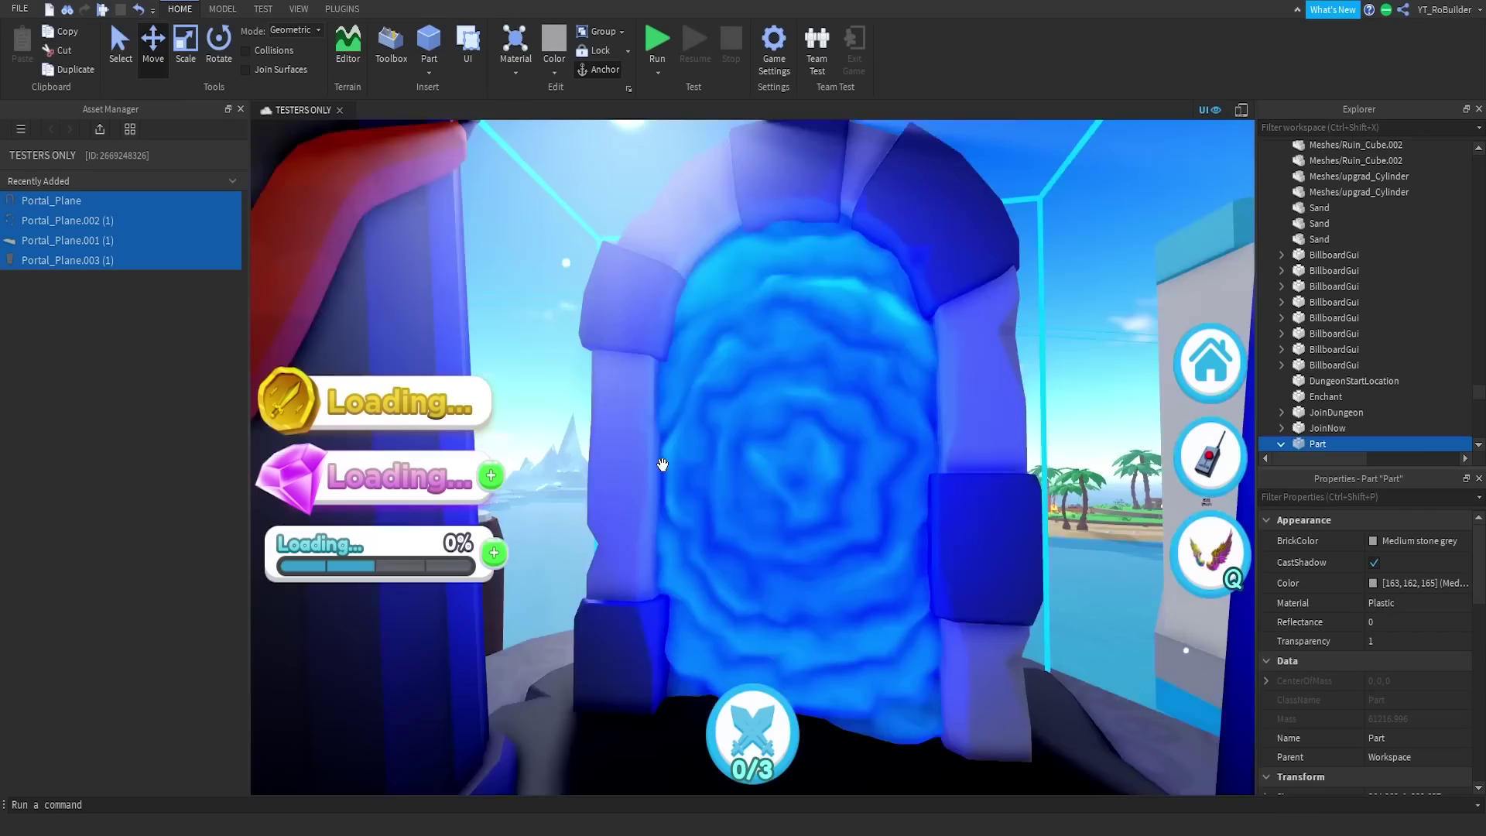
key(s)
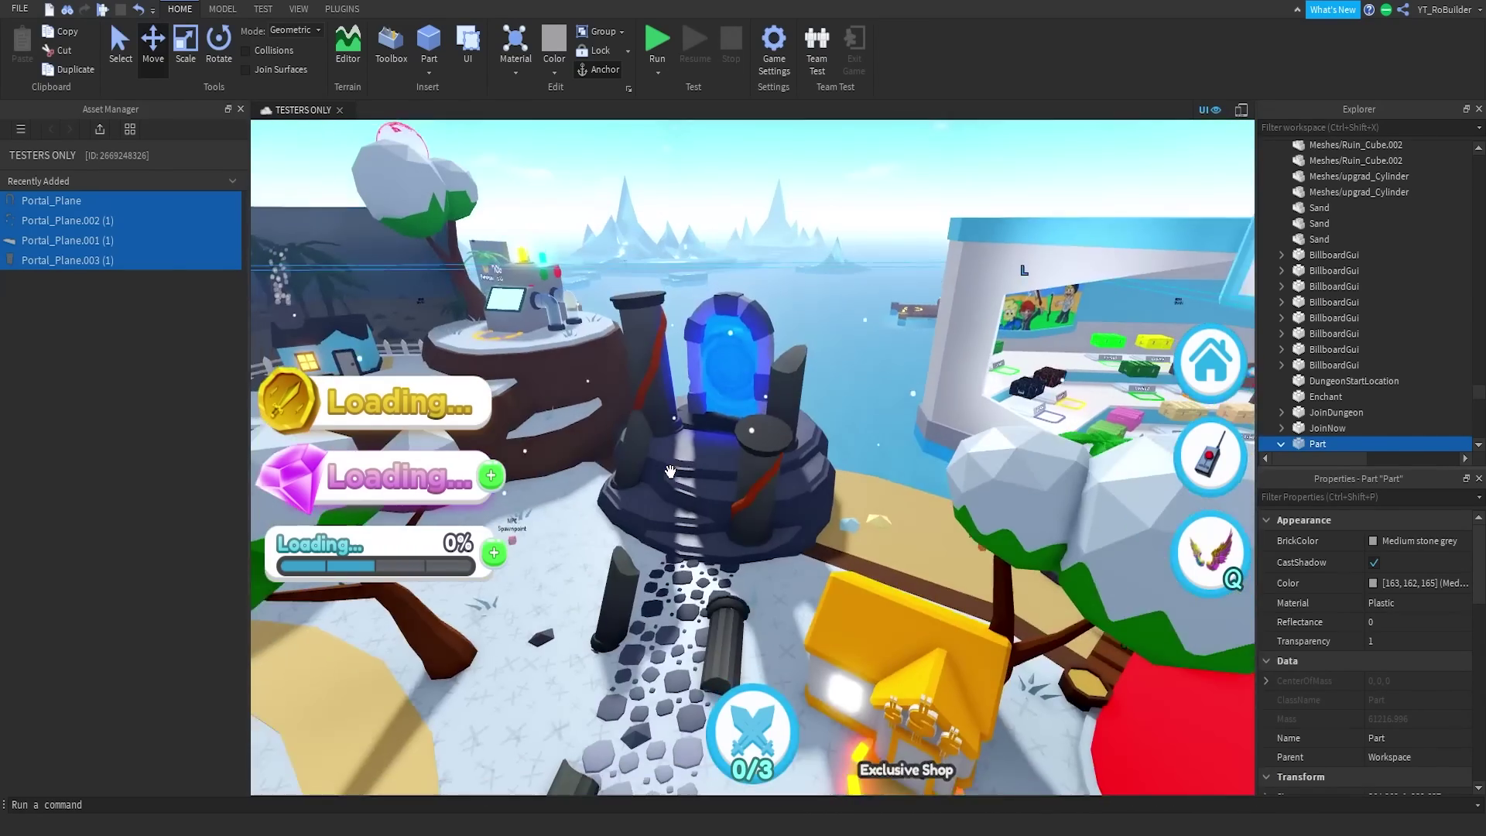
right_drag(705, 484, 885, 475)
scroll(883, 447, up, 10)
click(884, 447)
scroll(883, 447, up, 12)
scroll(885, 475, down, 10)
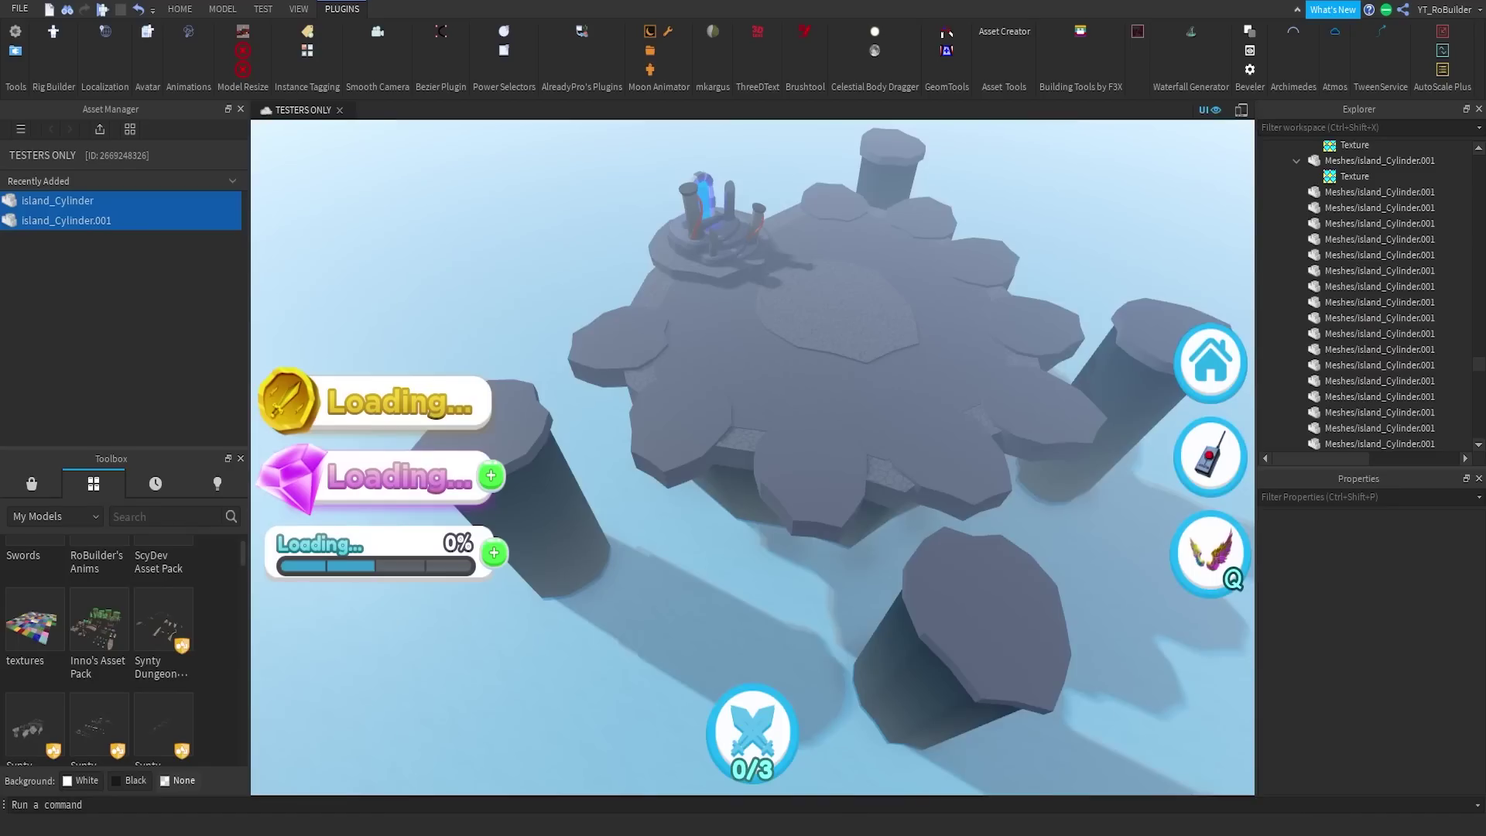
- Look over the dark rock island and its portal ruins from several angles, and hide the game interface overlay
scroll(689, 428, down, 5)
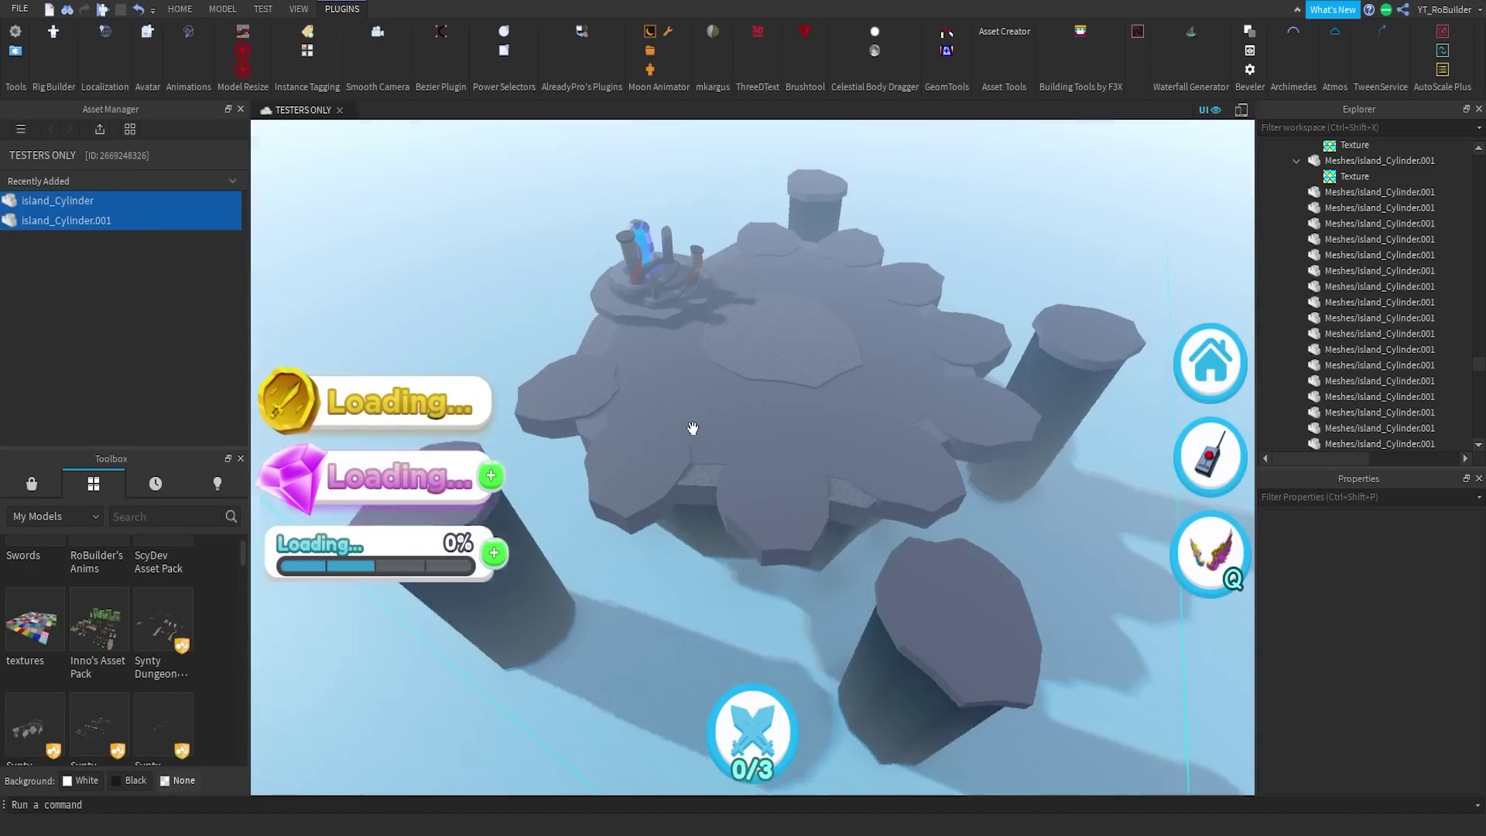
right_drag(690, 428, 666, 421)
scroll(841, 478, up, 3)
scroll(841, 478, up, 5)
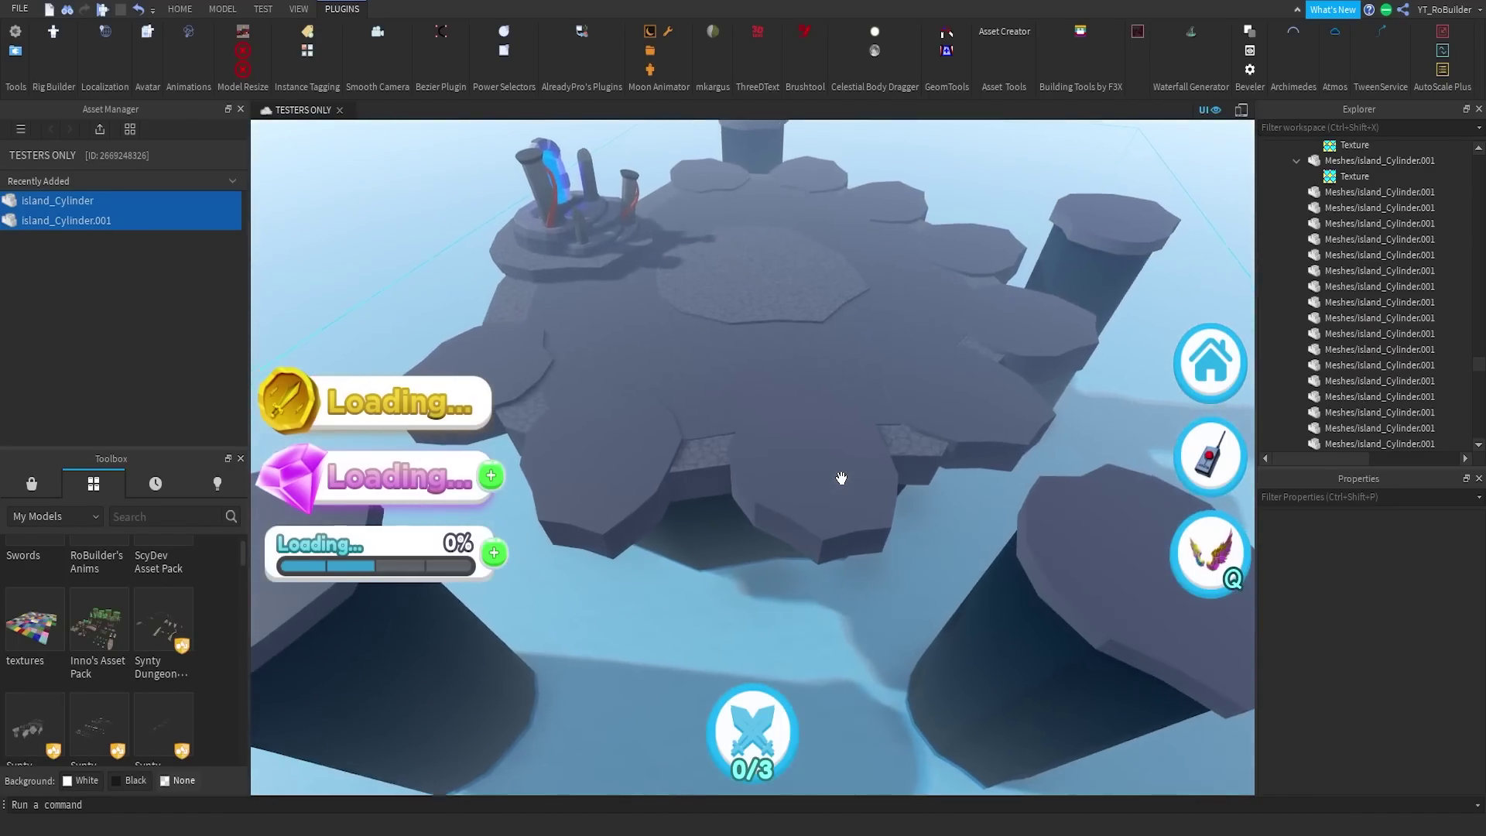
right_drag(841, 478, 839, 480)
scroll(842, 479, up, 2)
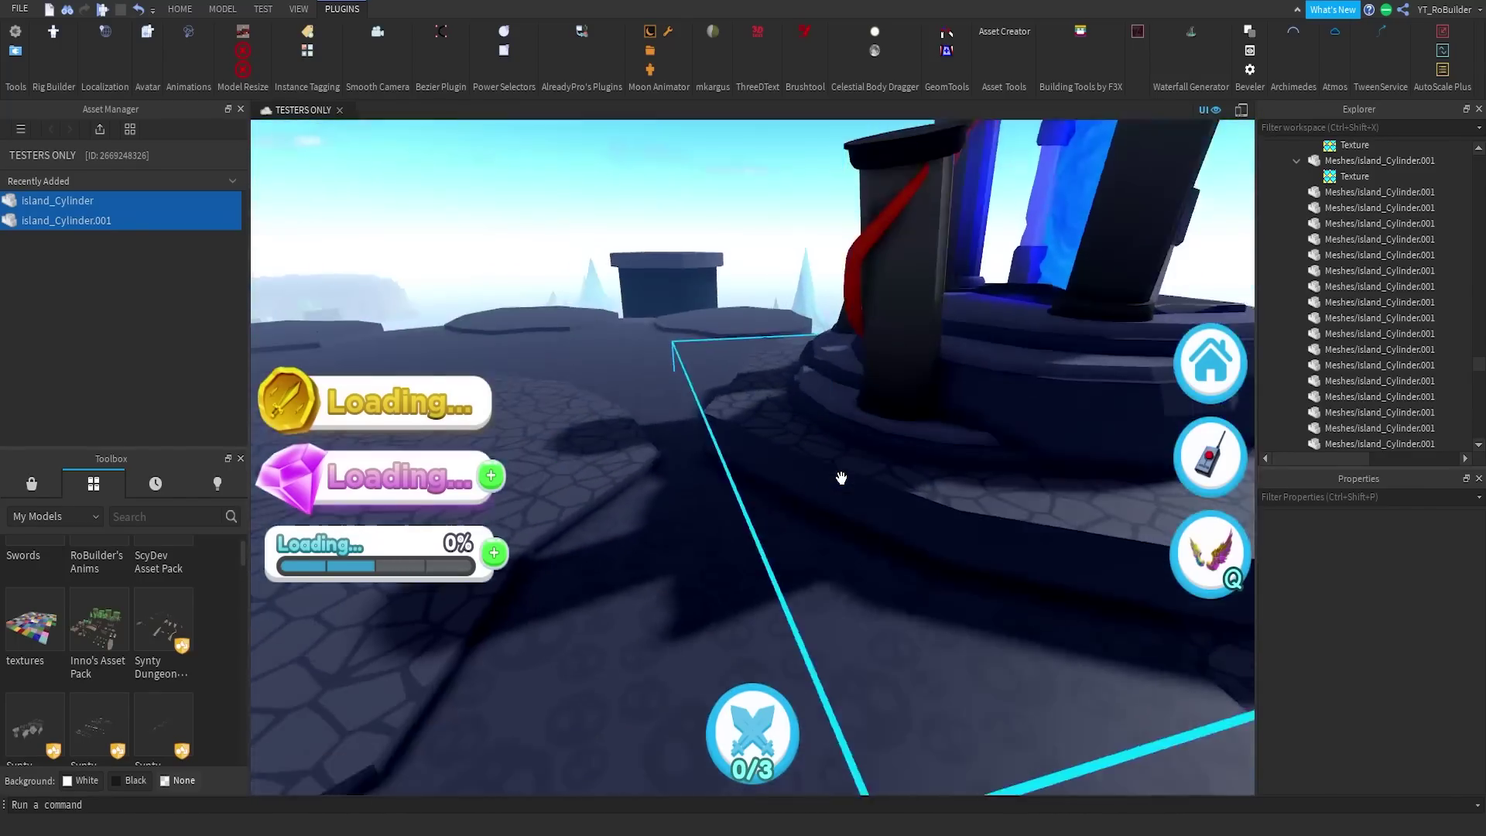
scroll(838, 481, down, 5)
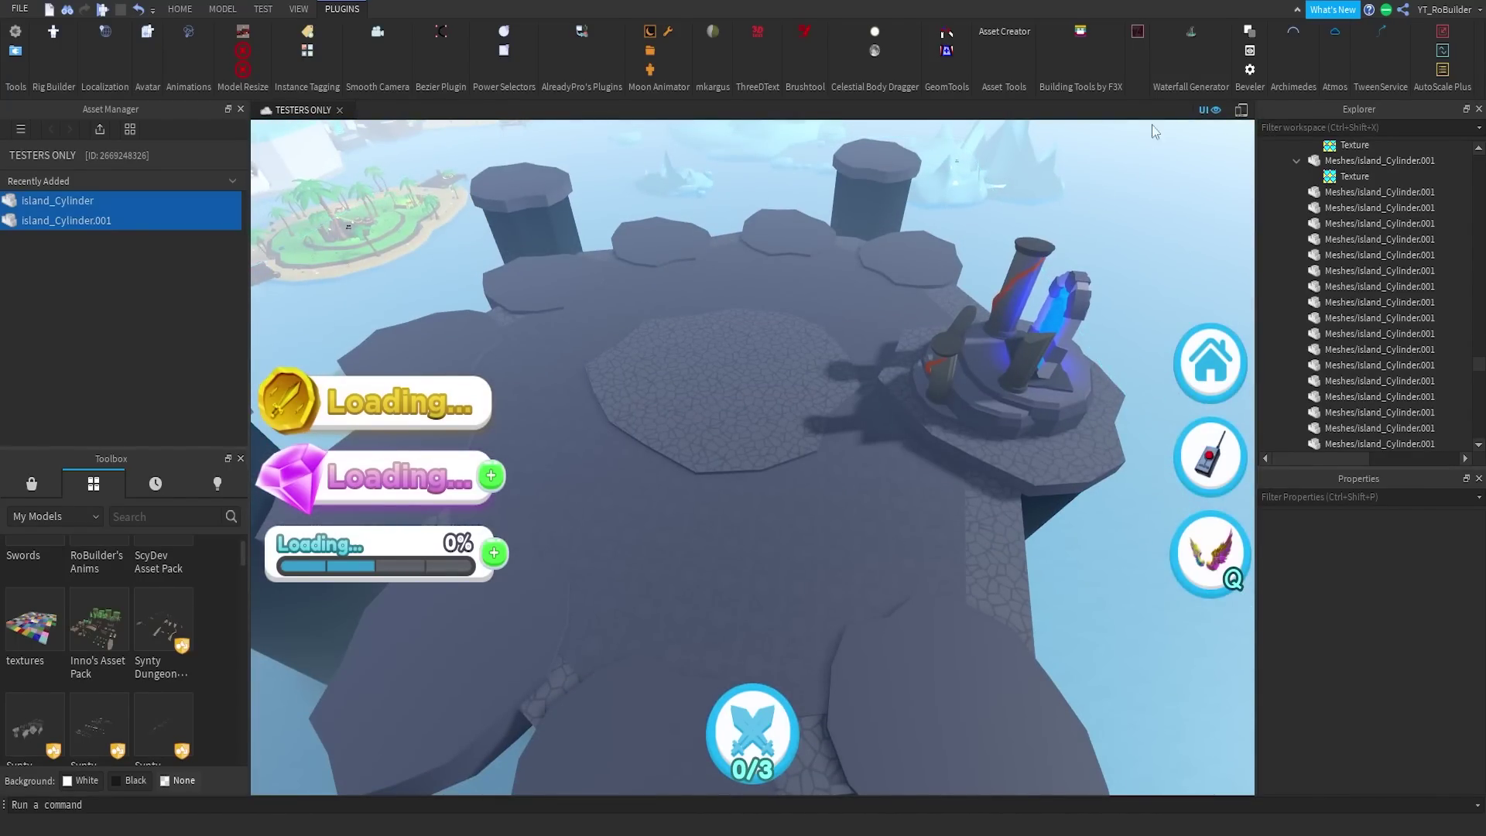
click(1207, 111)
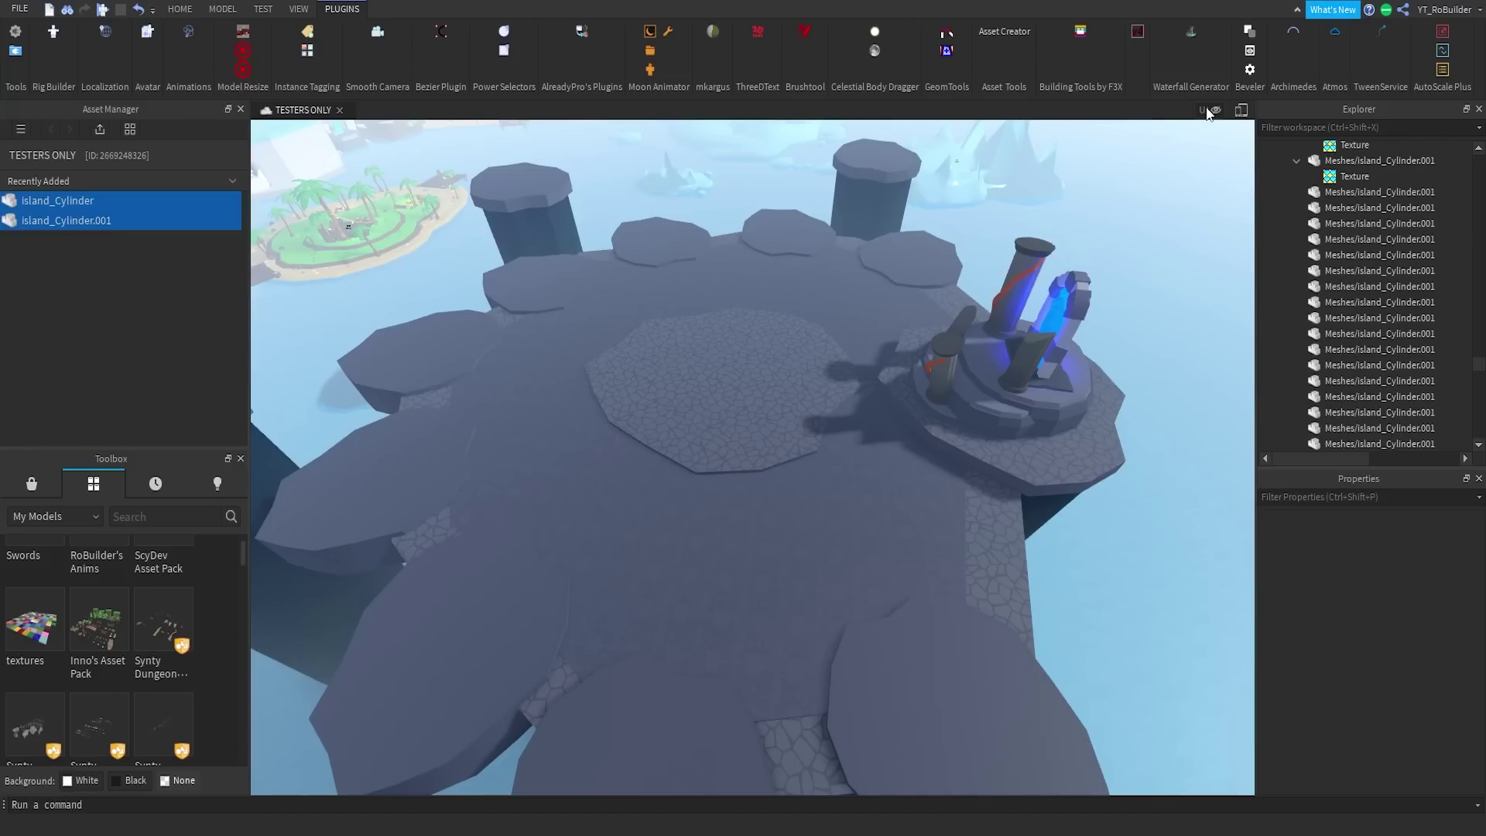
- Inspect the texture of the cobblestone patch at the island's center and the Images/texture library page in the browser
click(731, 382)
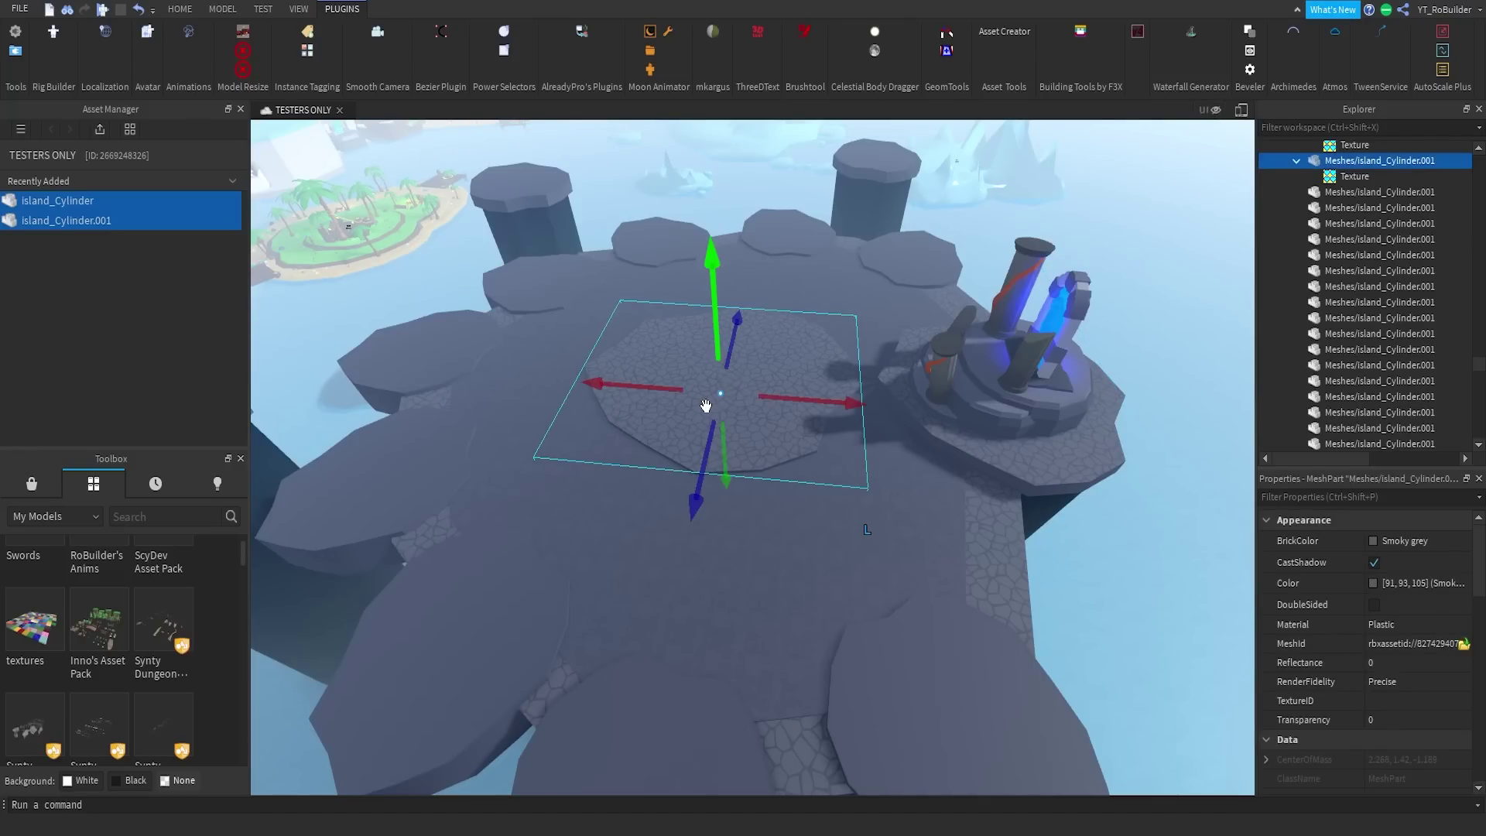
scroll(747, 400, up, 10)
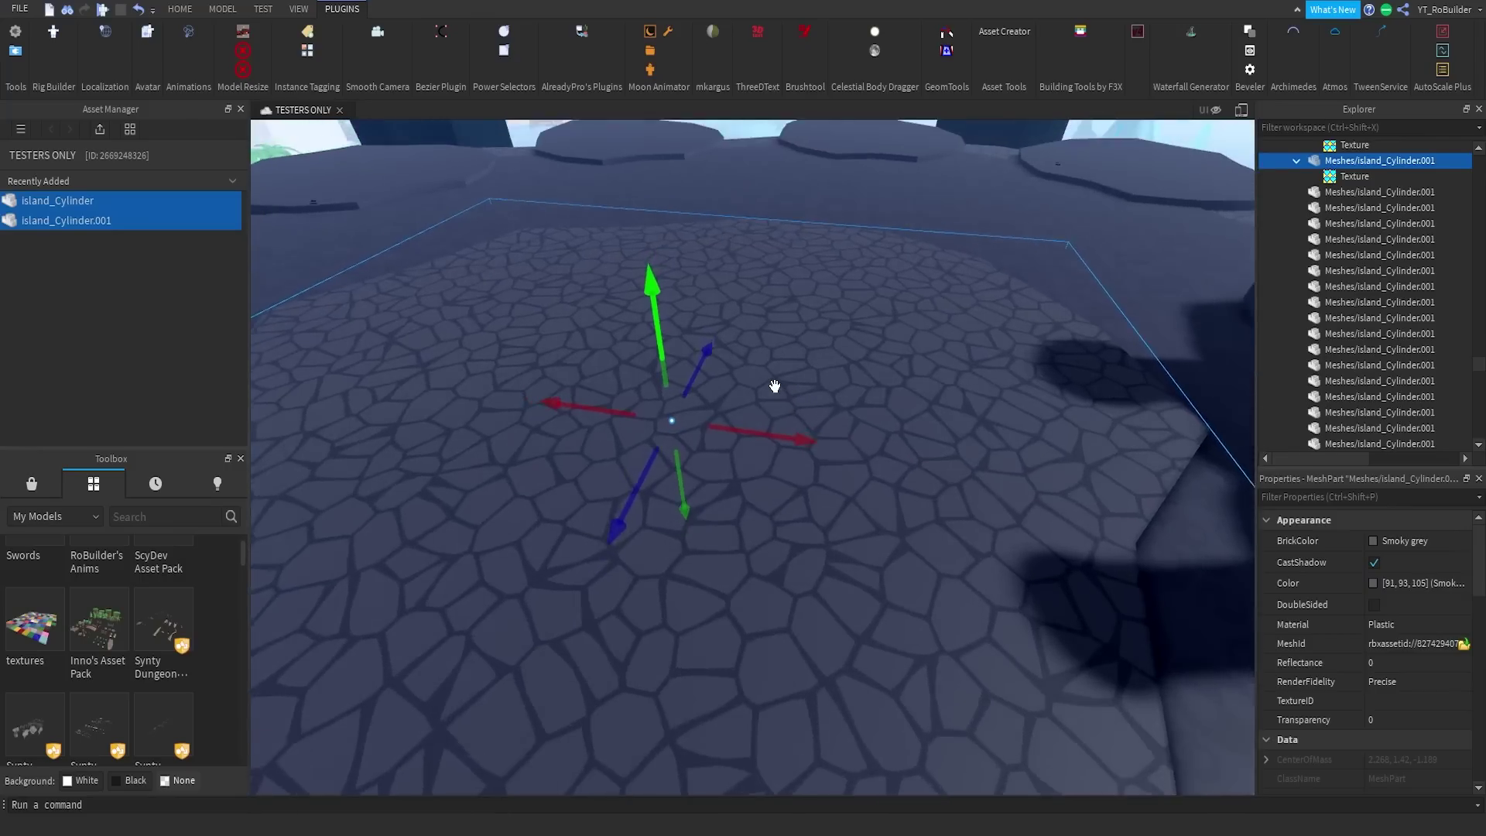
click(1377, 192)
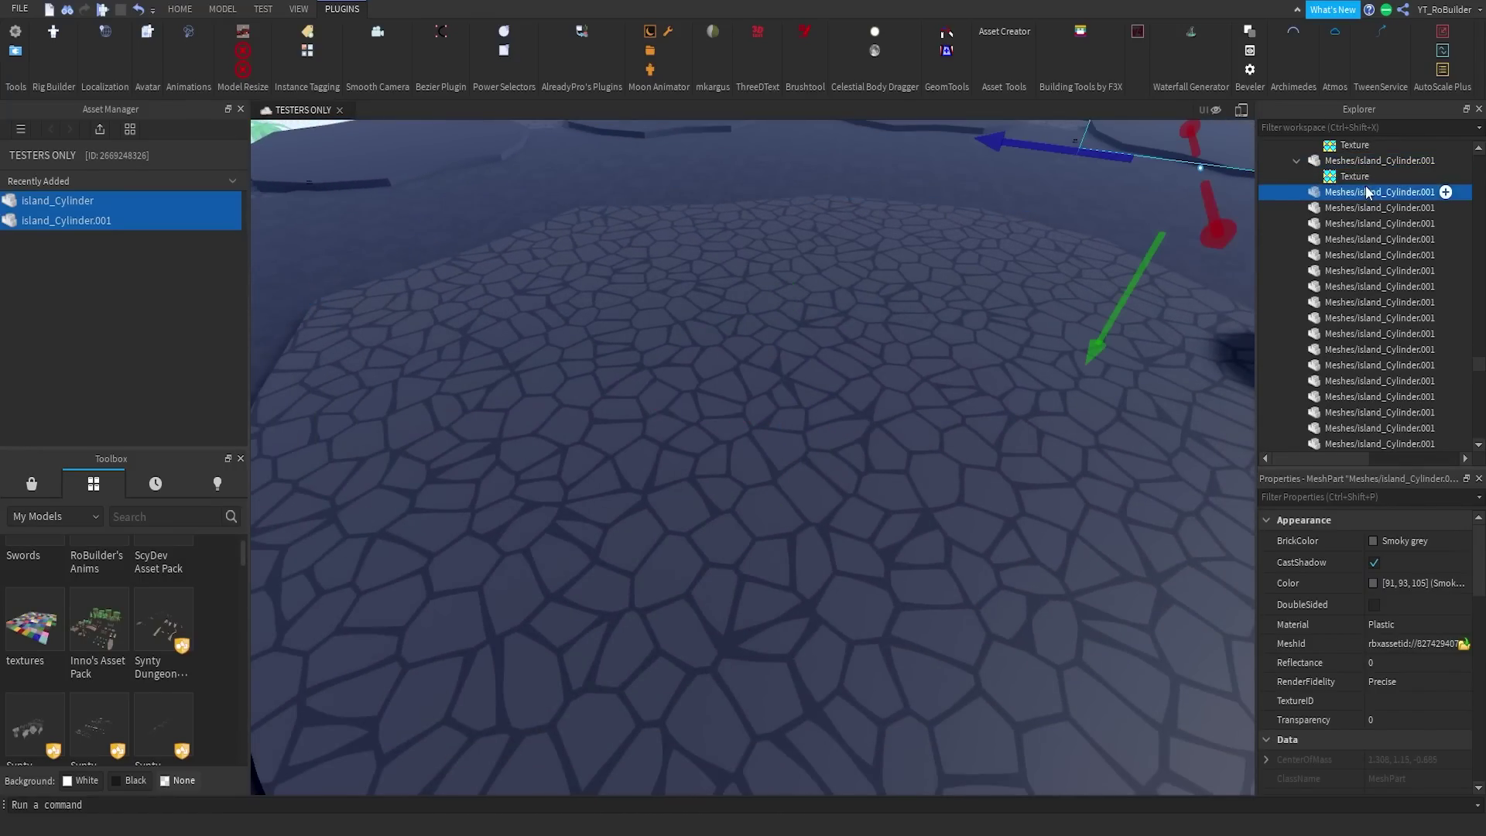
click(1354, 176)
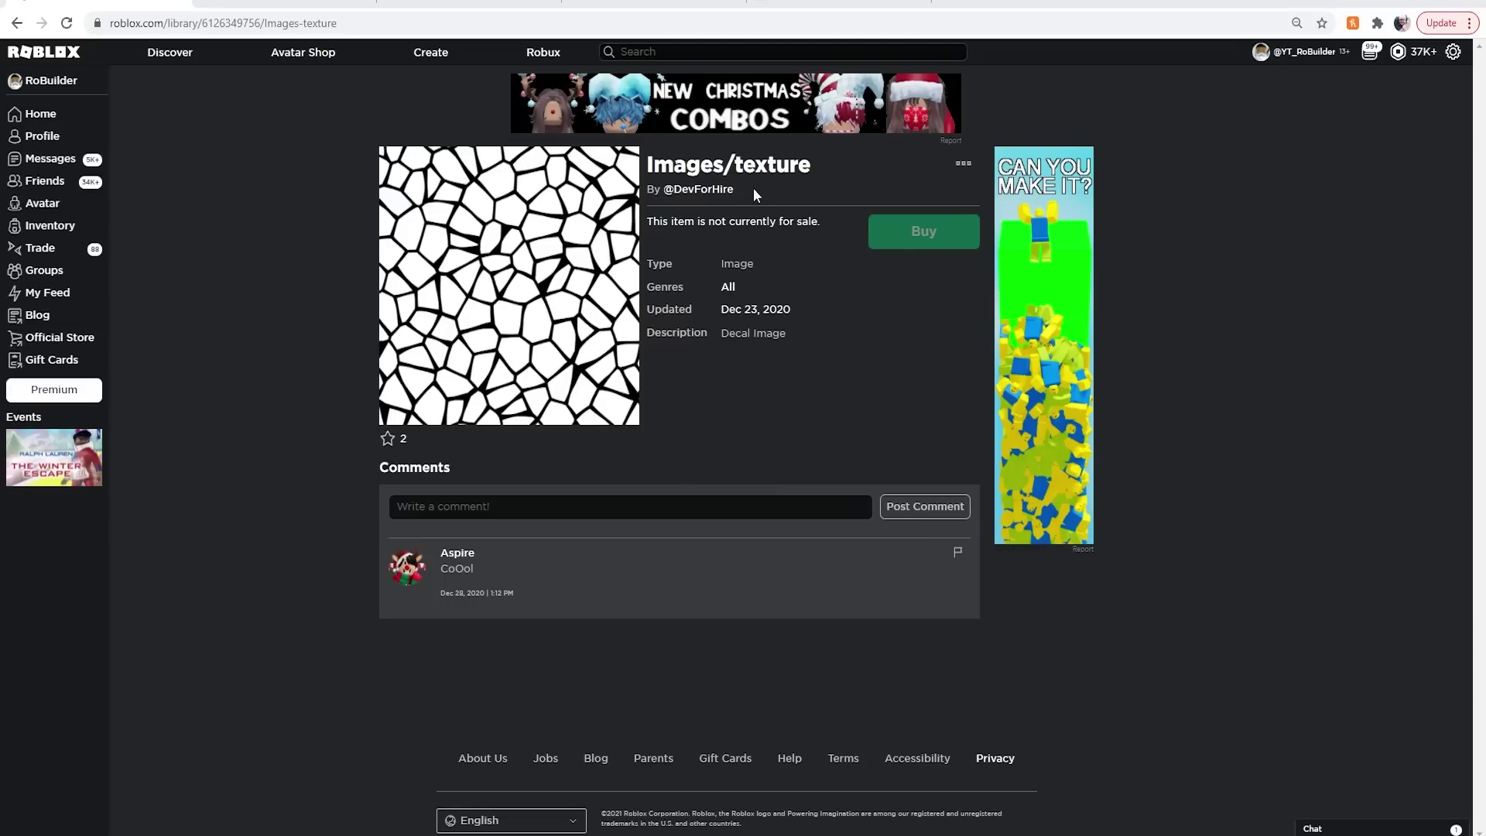
drag(754, 194, 660, 189)
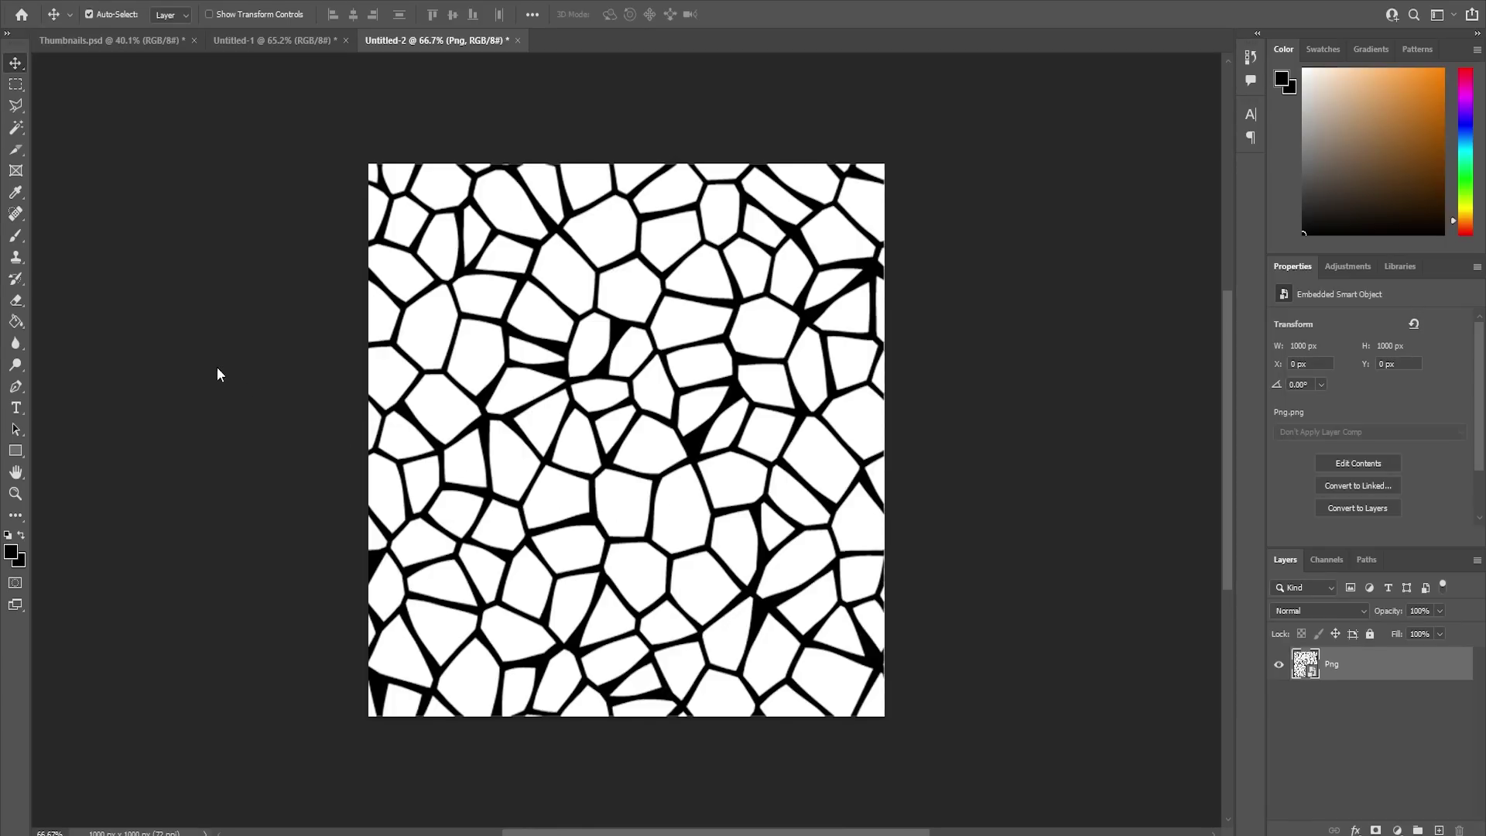
- In Photoshop, select the texture's black lines with the Magic Wand and try to delete them from the smart object
click(17, 129)
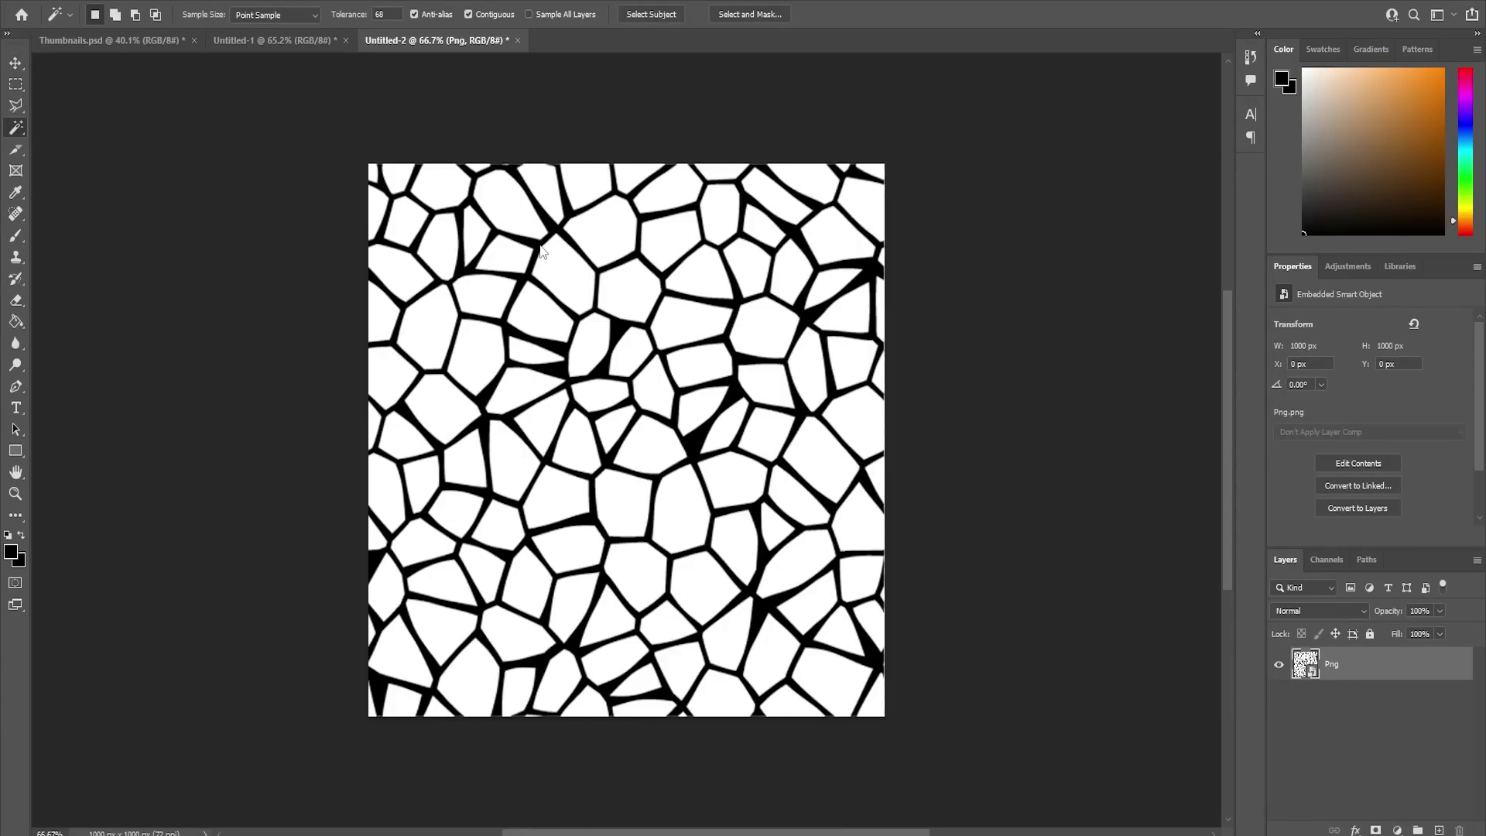
click(541, 249)
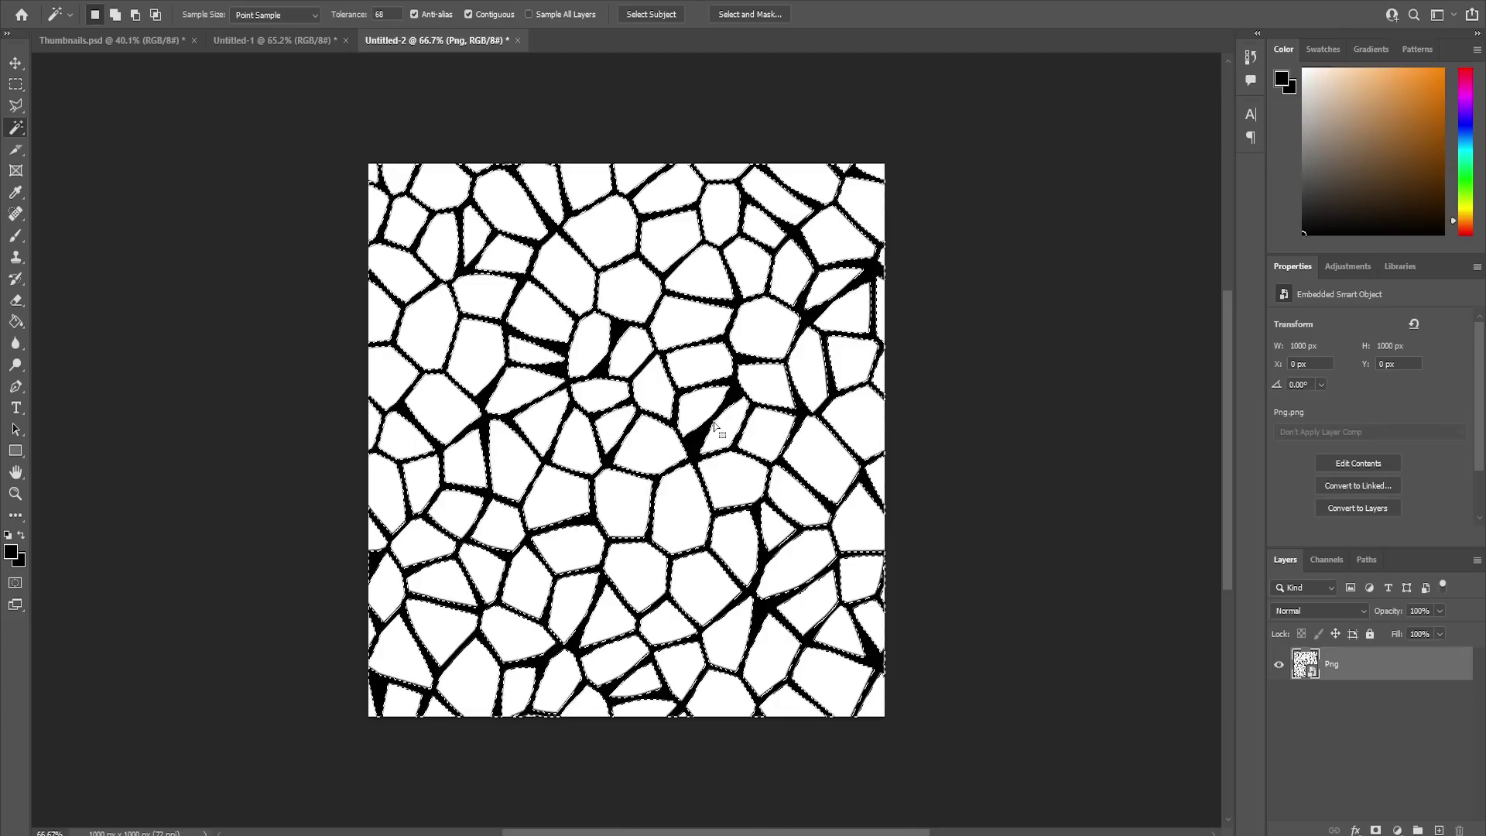
key(Delete)
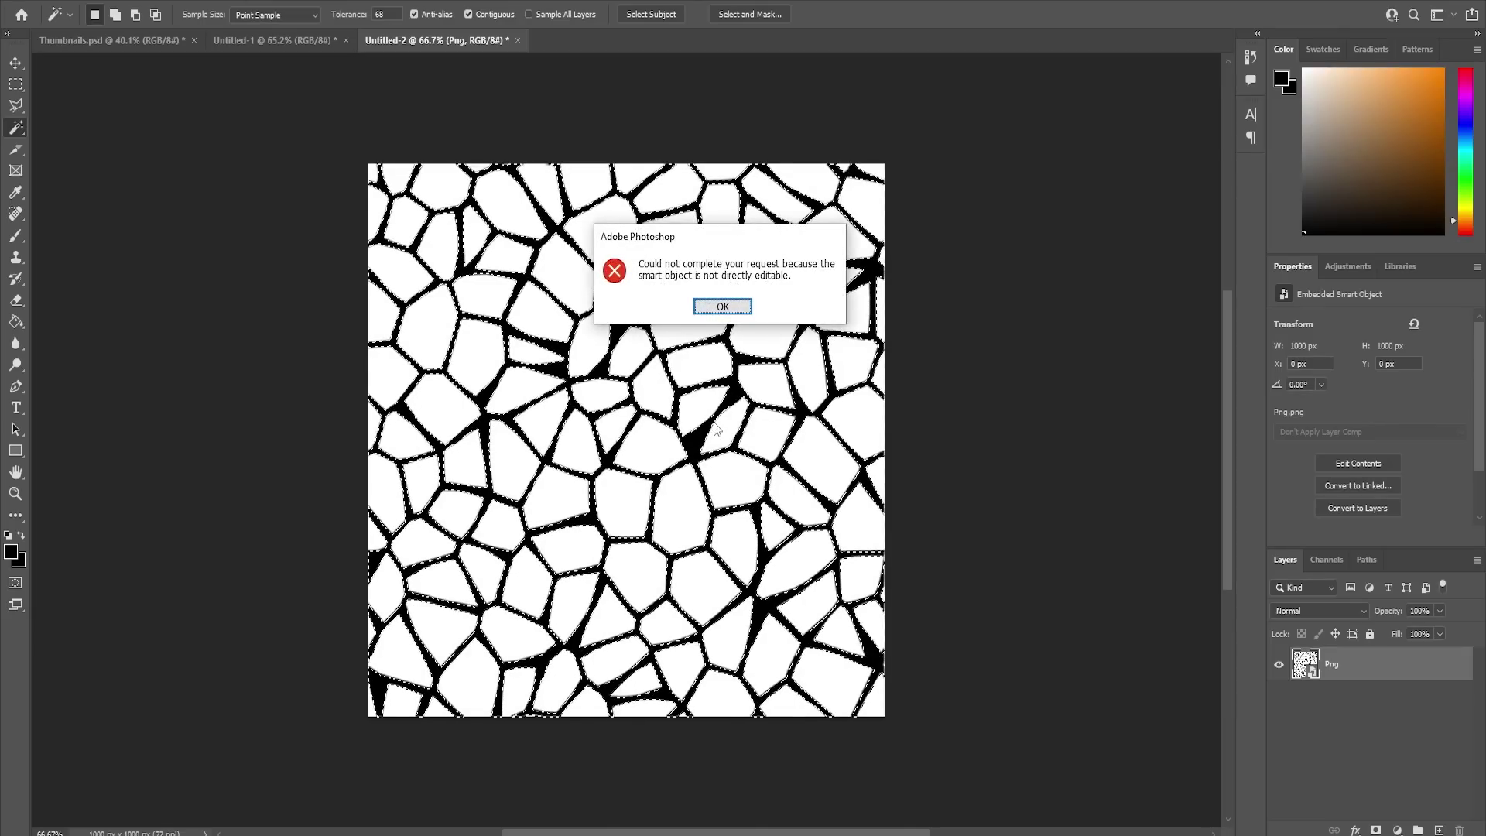
click(706, 316)
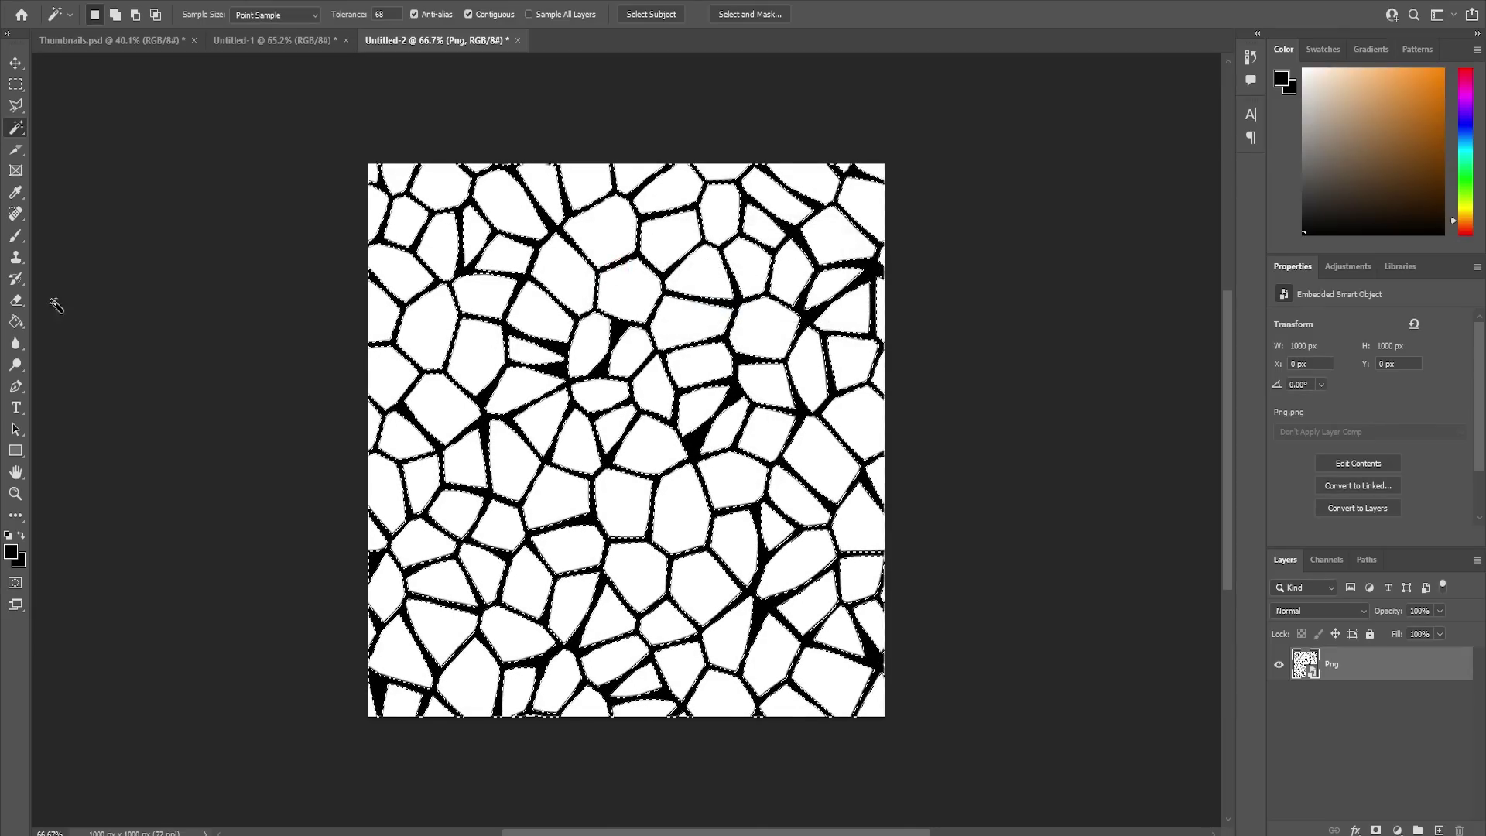
- Rasterize the Png layer, delete the selected black lines to leave transparent gaps, and deselect
click(16, 300)
click(720, 319)
click(717, 315)
key(Delete)
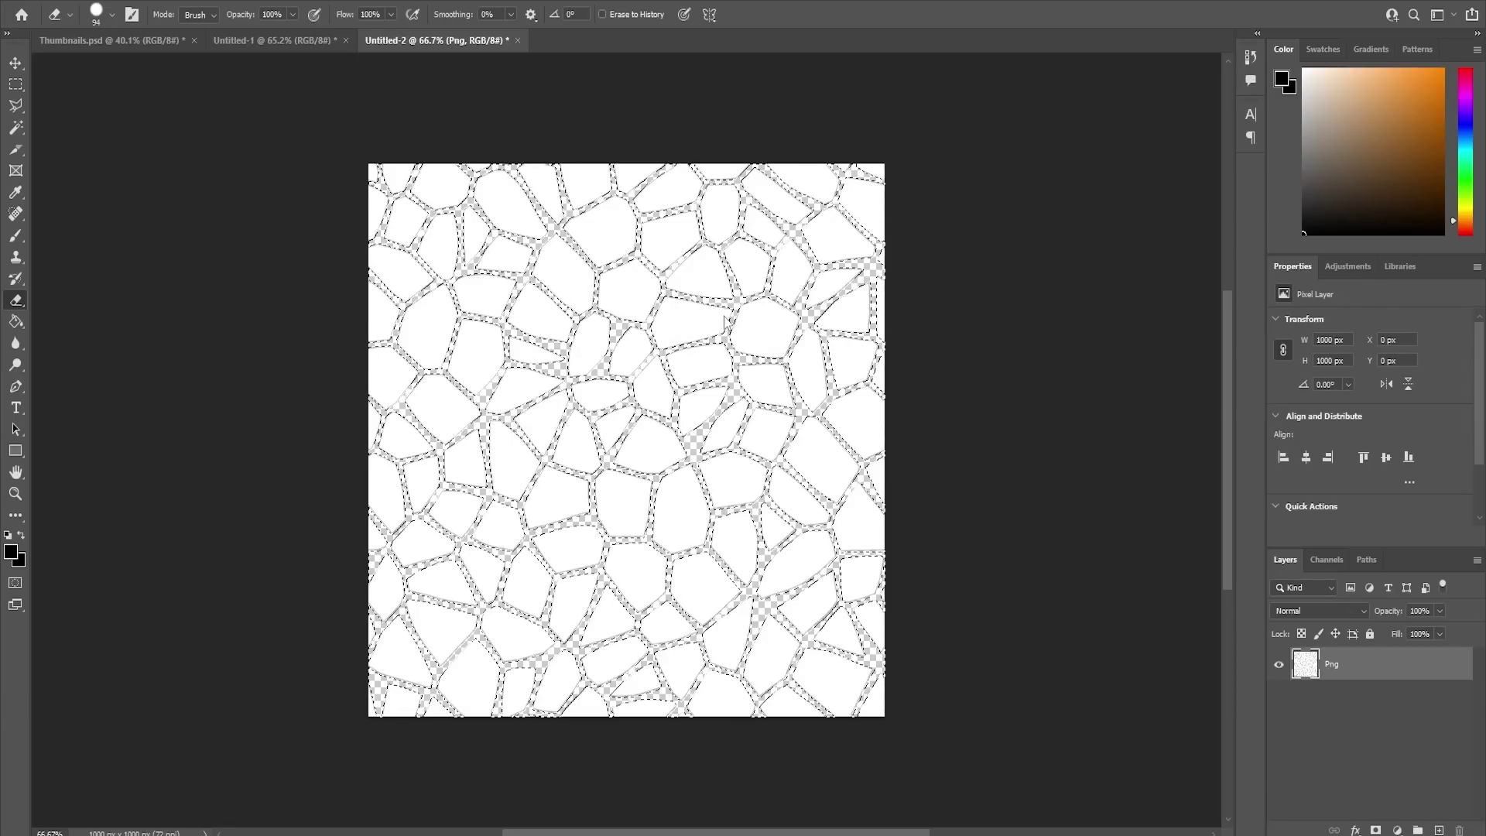
key(w)
key(ctrl+d)
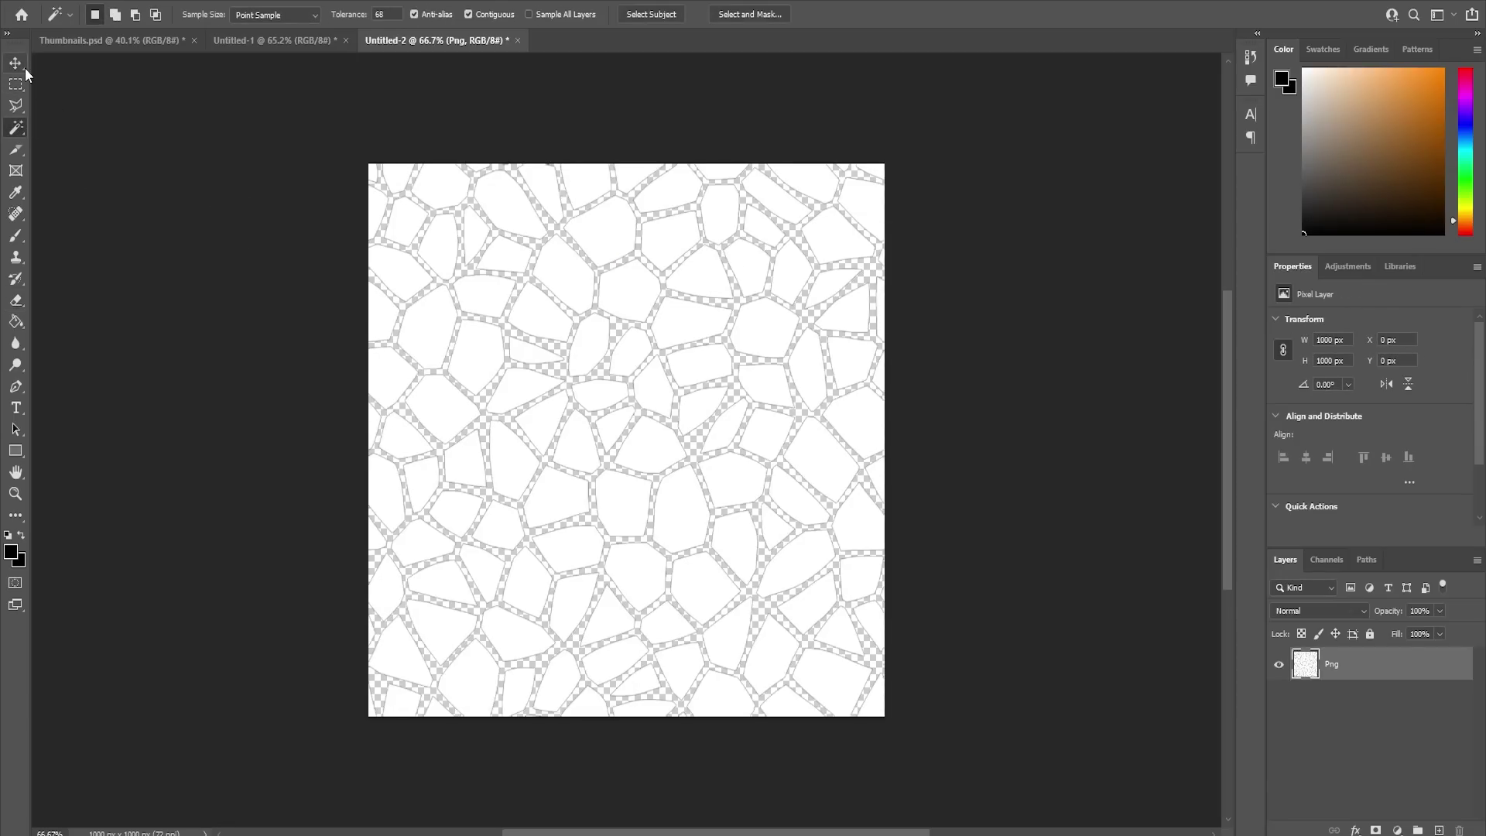
- Apply a black Color Overlay to the Png layer with Normal blend mode and 100% opacity
click(17, 65)
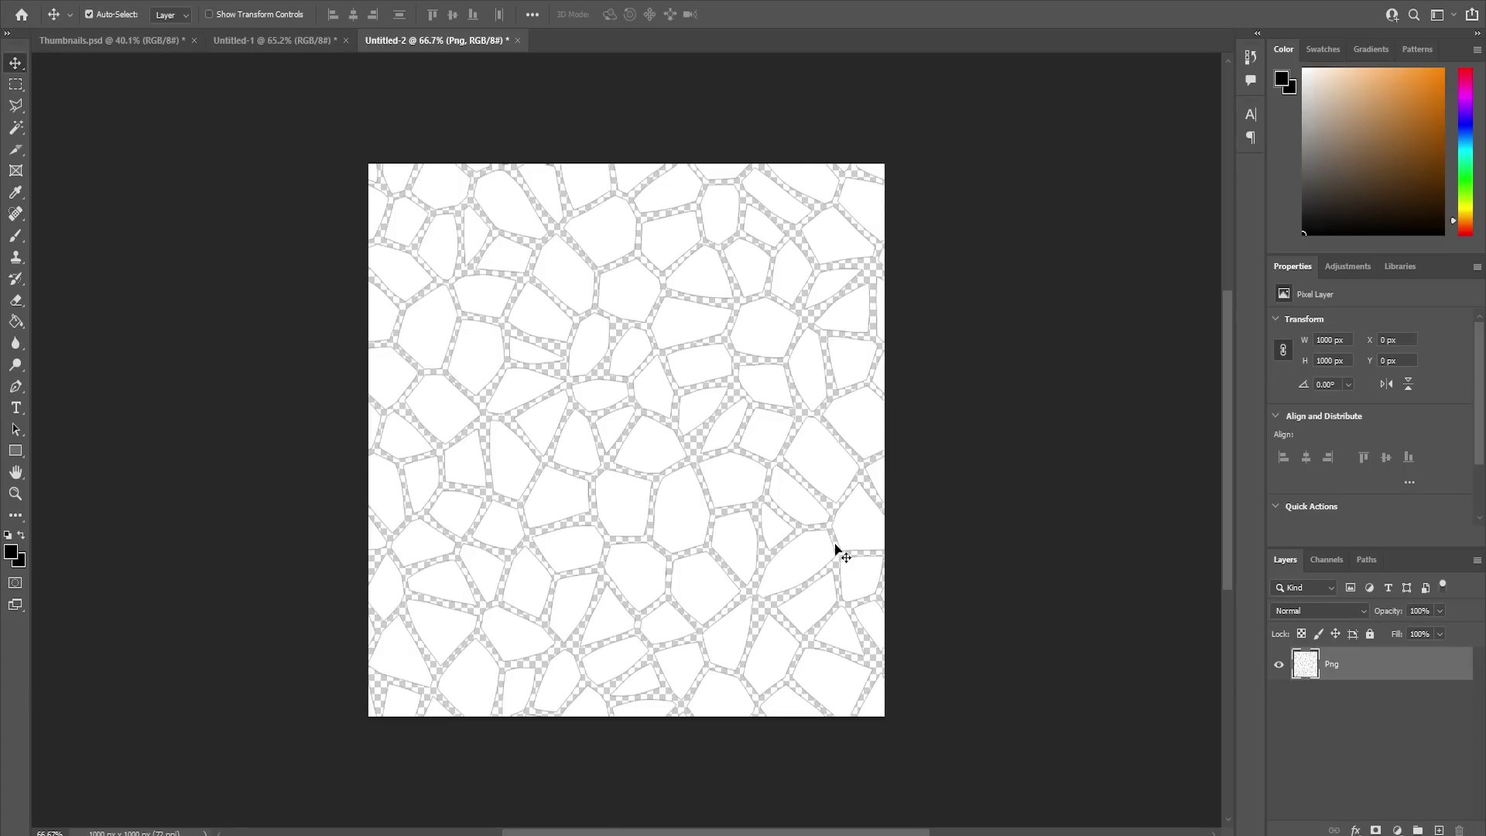
right_click(1330, 678)
click(1340, 341)
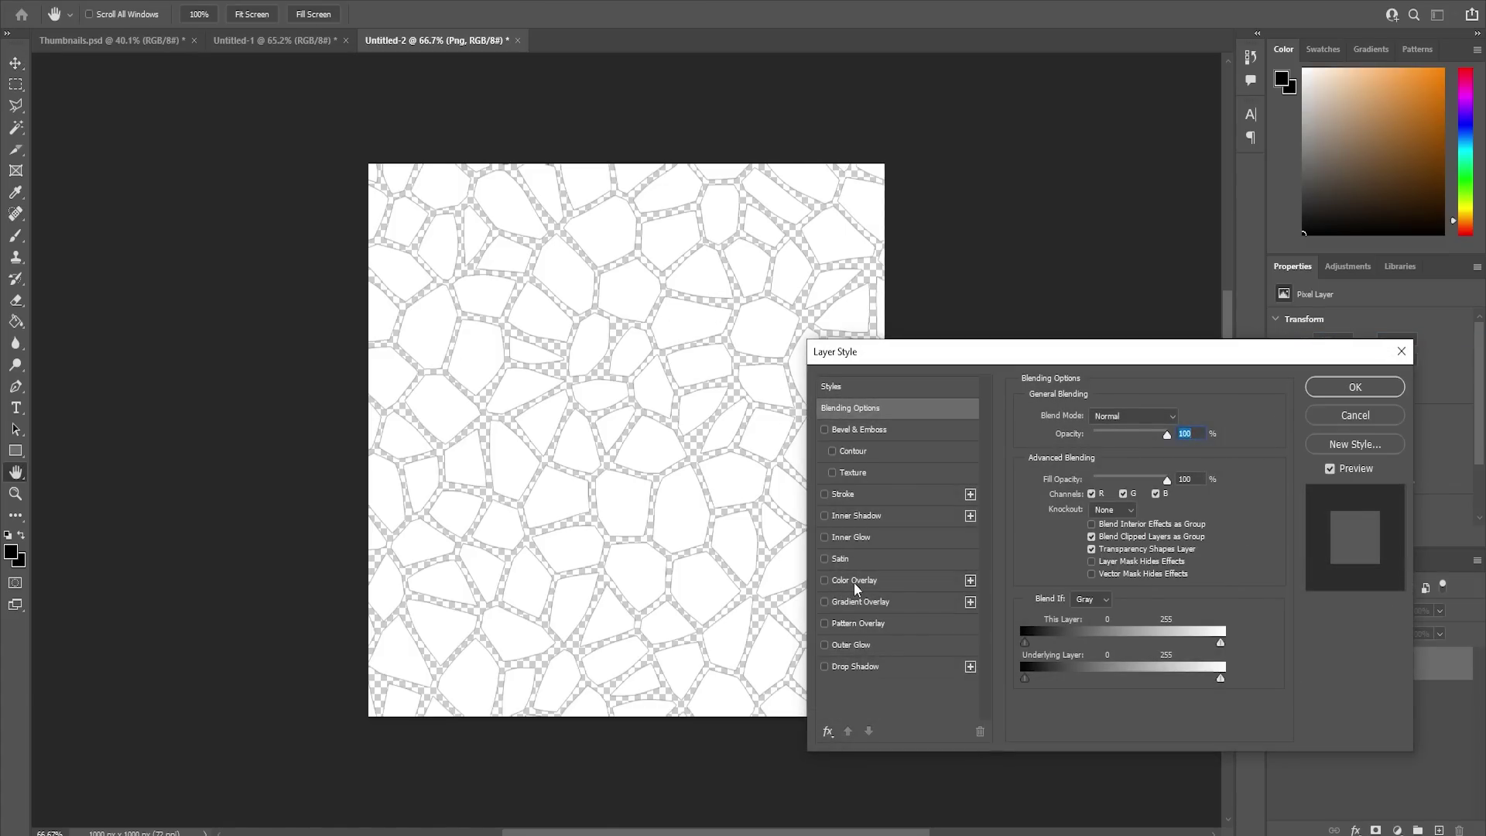
click(851, 580)
click(1193, 416)
click(1347, 362)
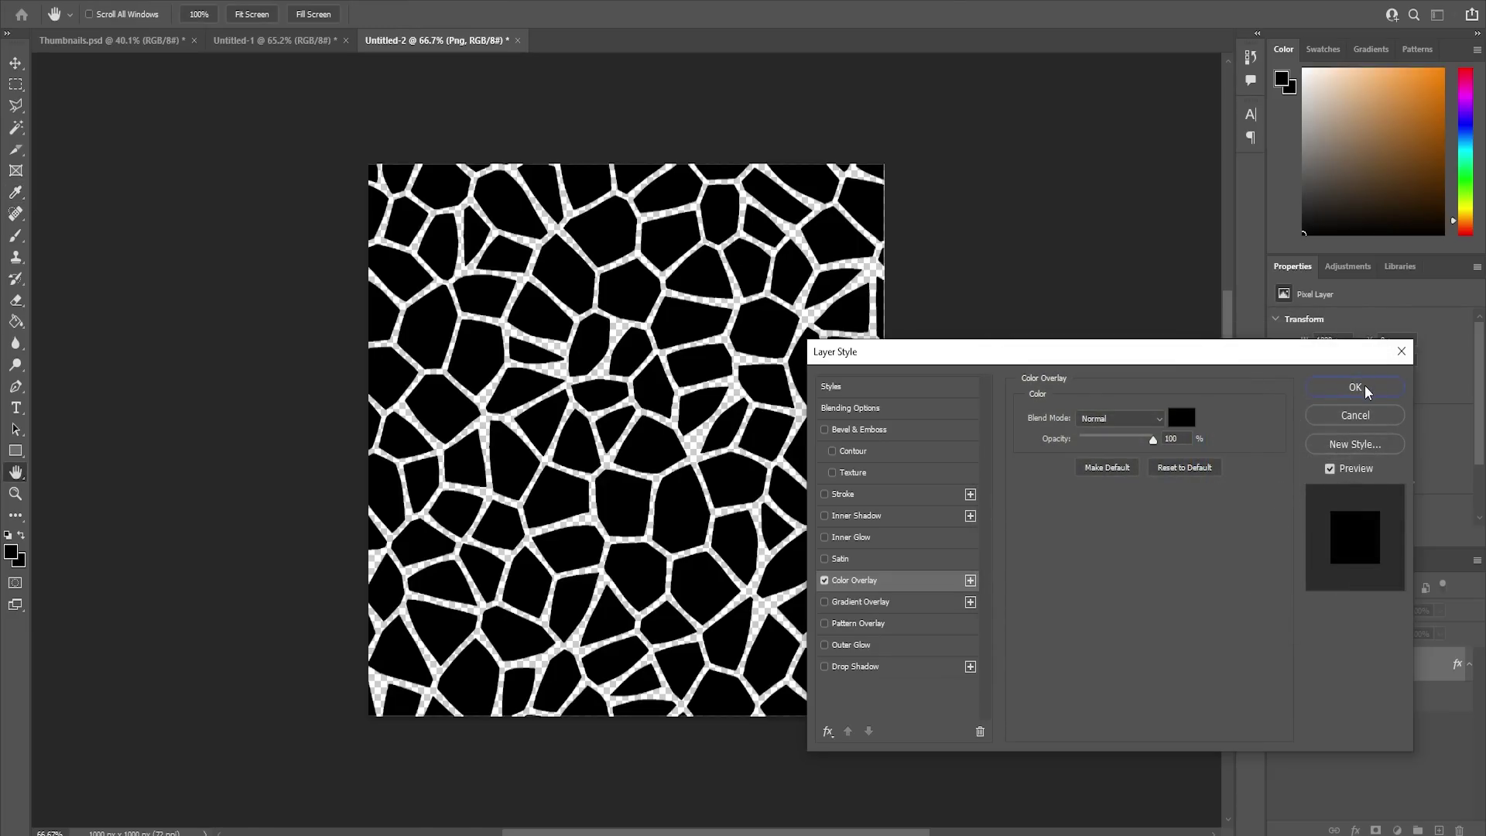
click(1353, 387)
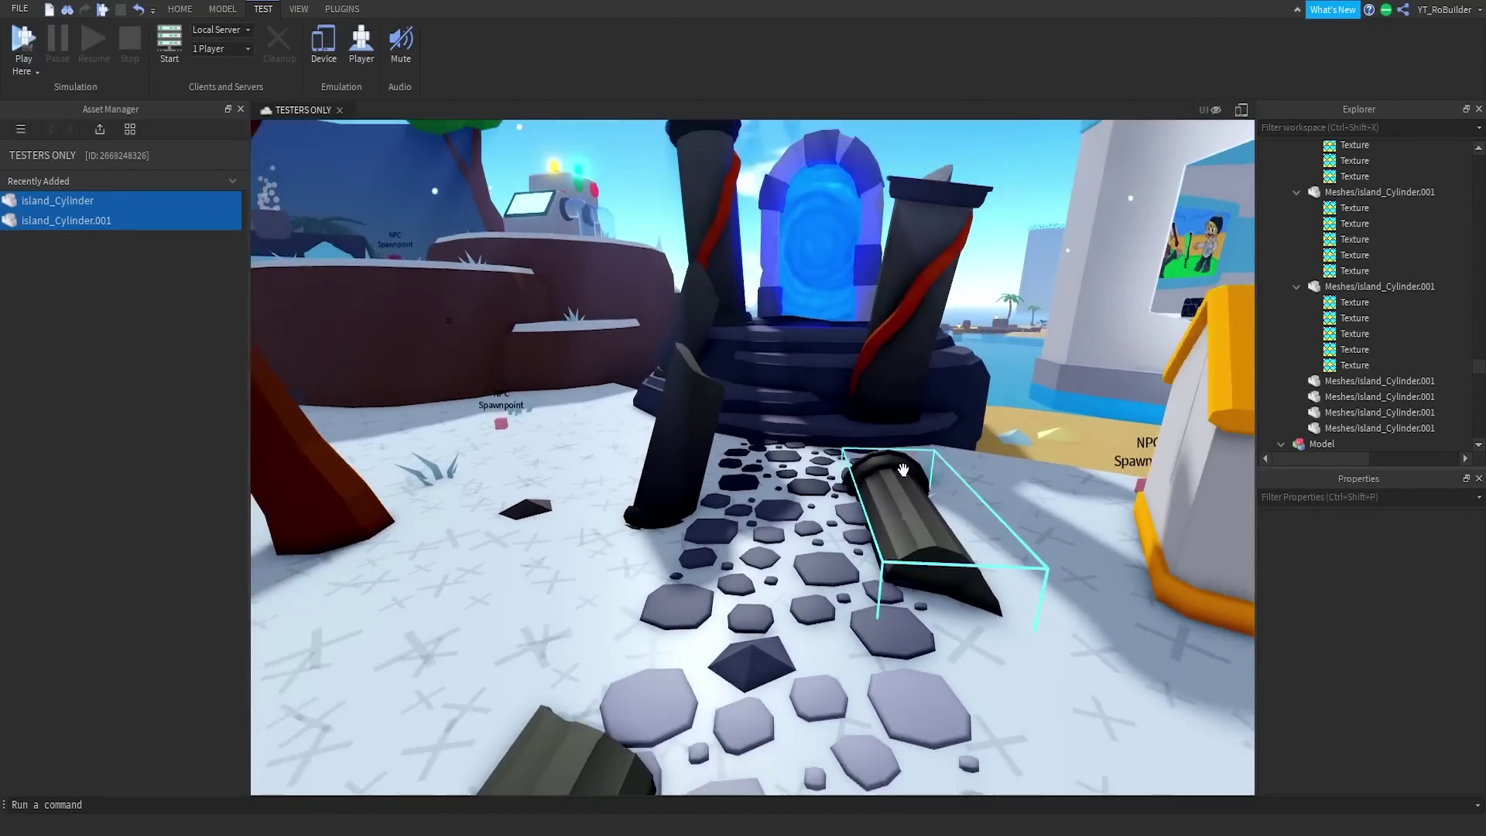
- In Roblox Studio, move the fallen broken pillar near the mound away from the stone path
click(917, 509)
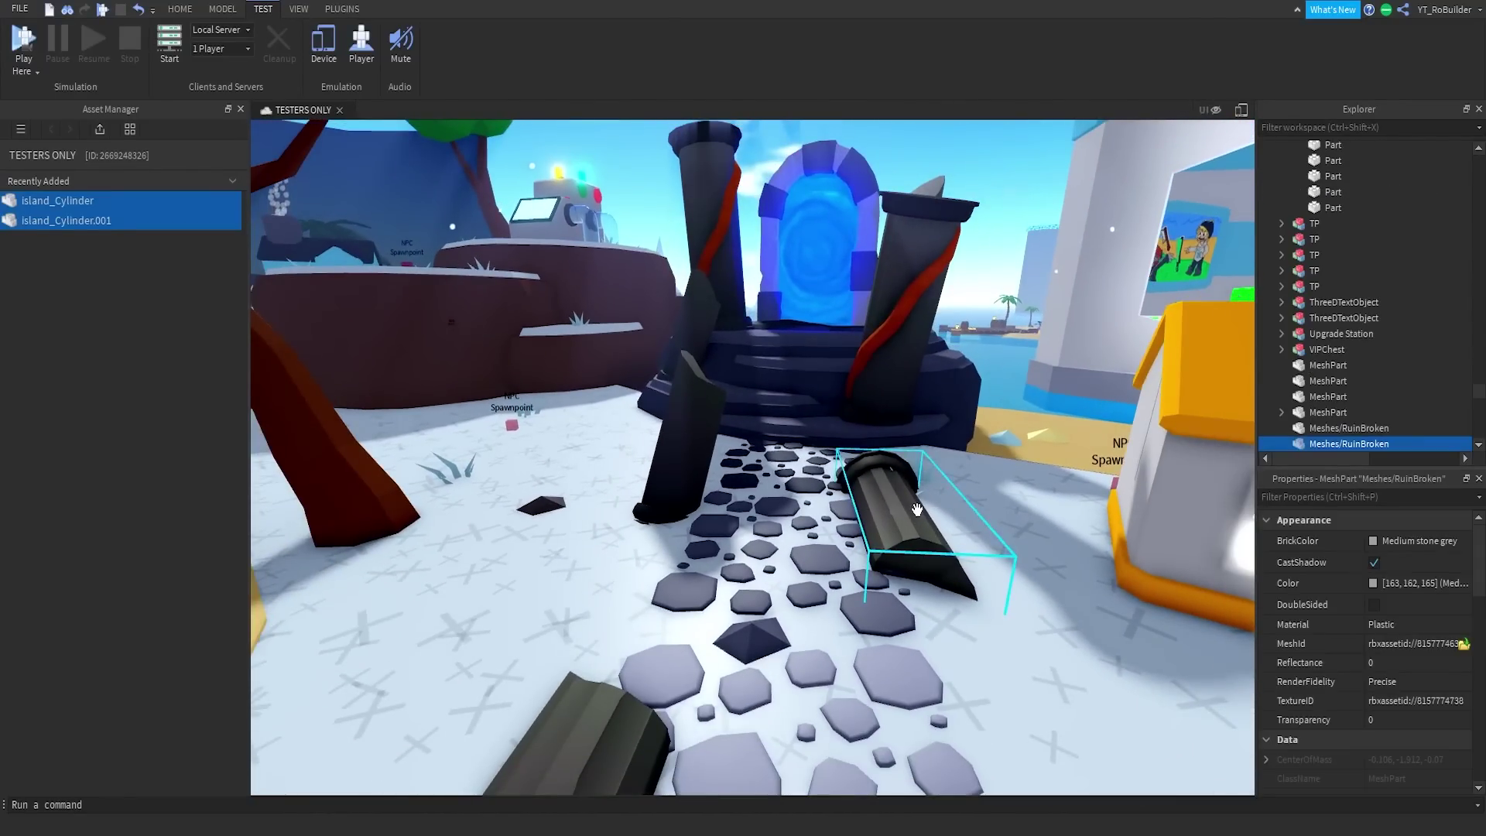
click(179, 9)
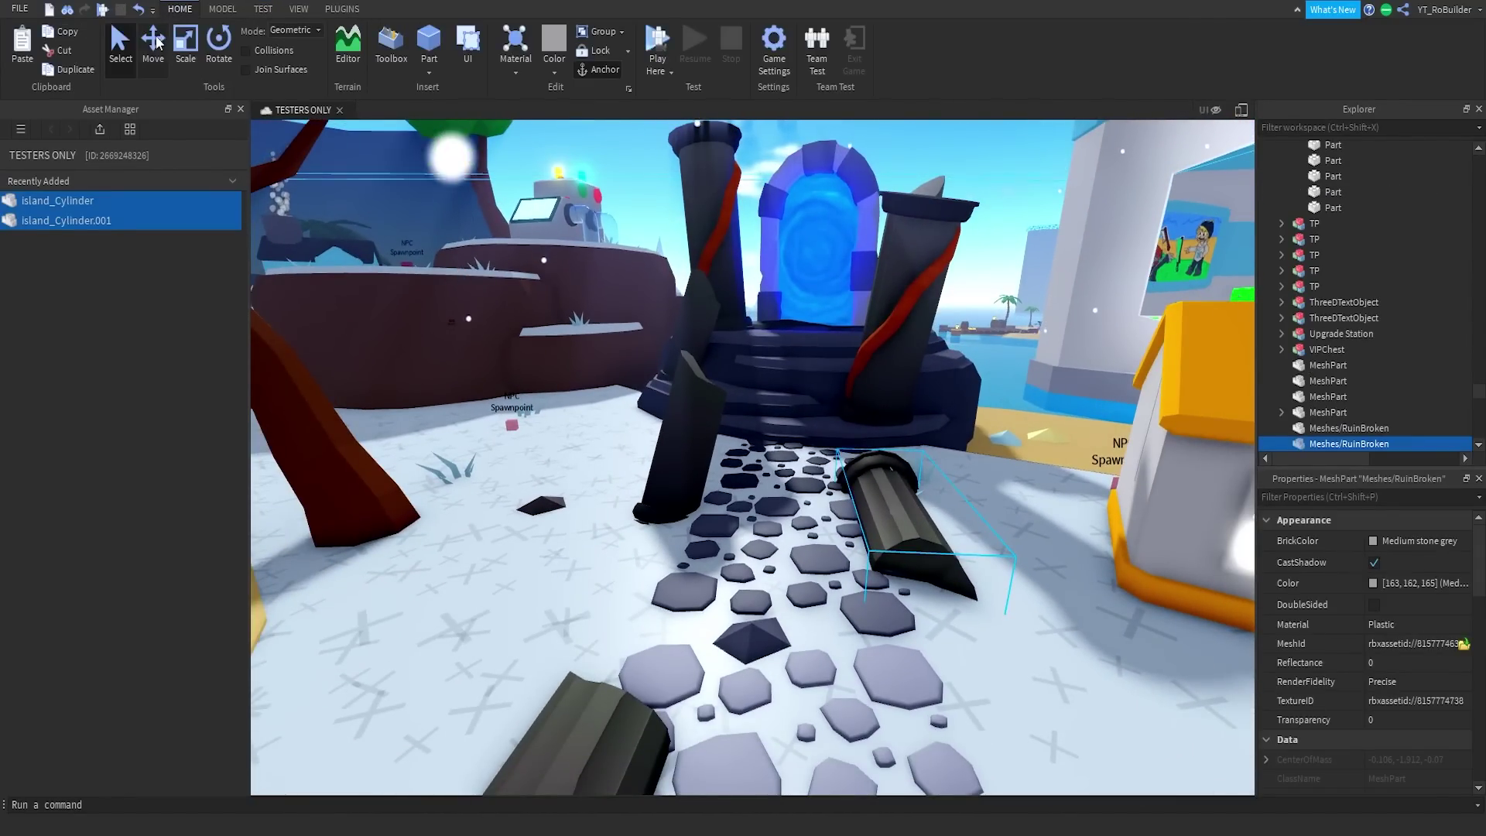
click(153, 42)
drag(979, 547, 882, 544)
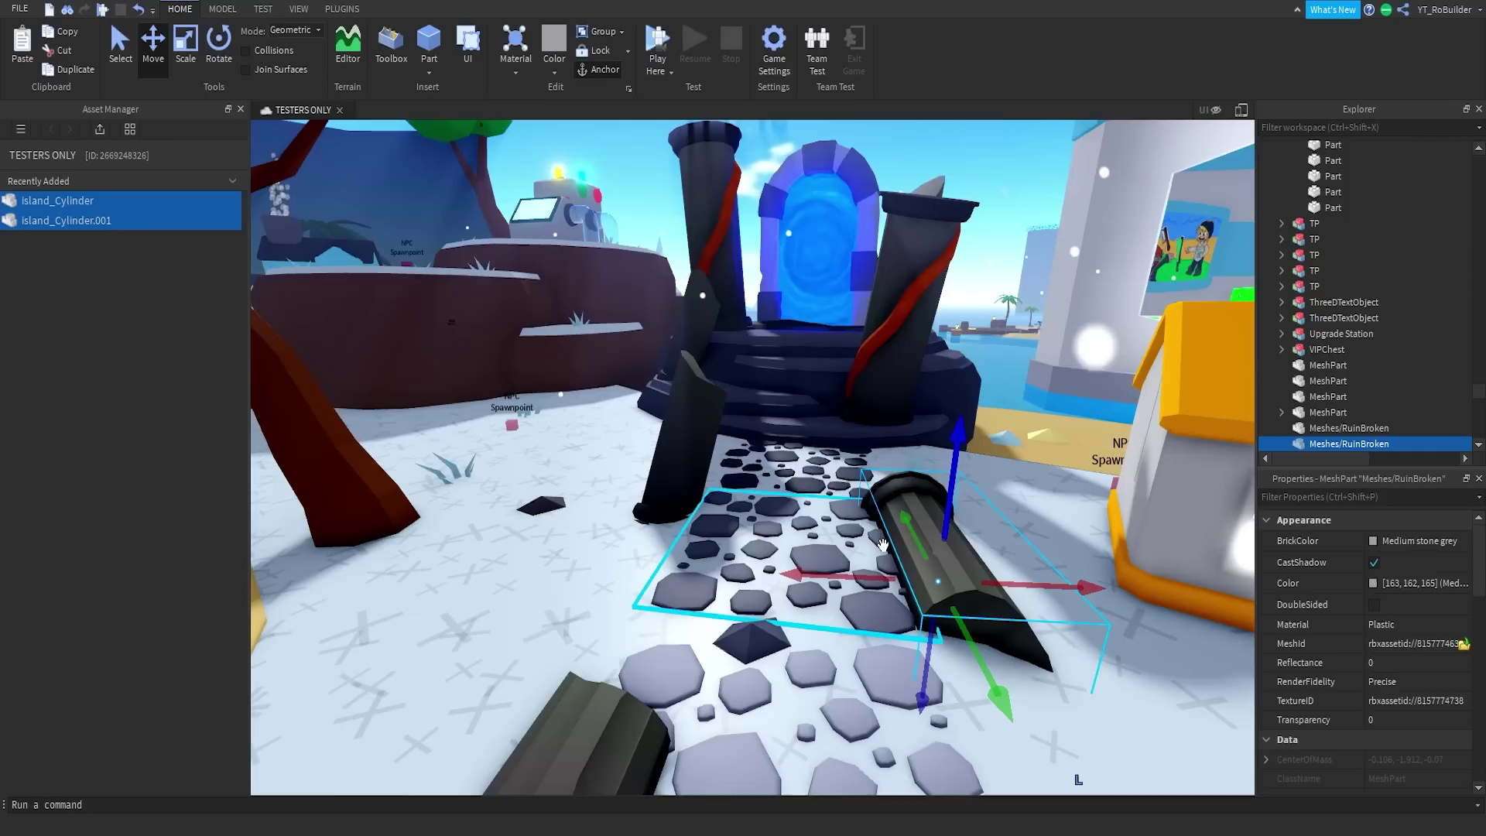
click(224, 47)
right_drag(840, 577, 840, 577)
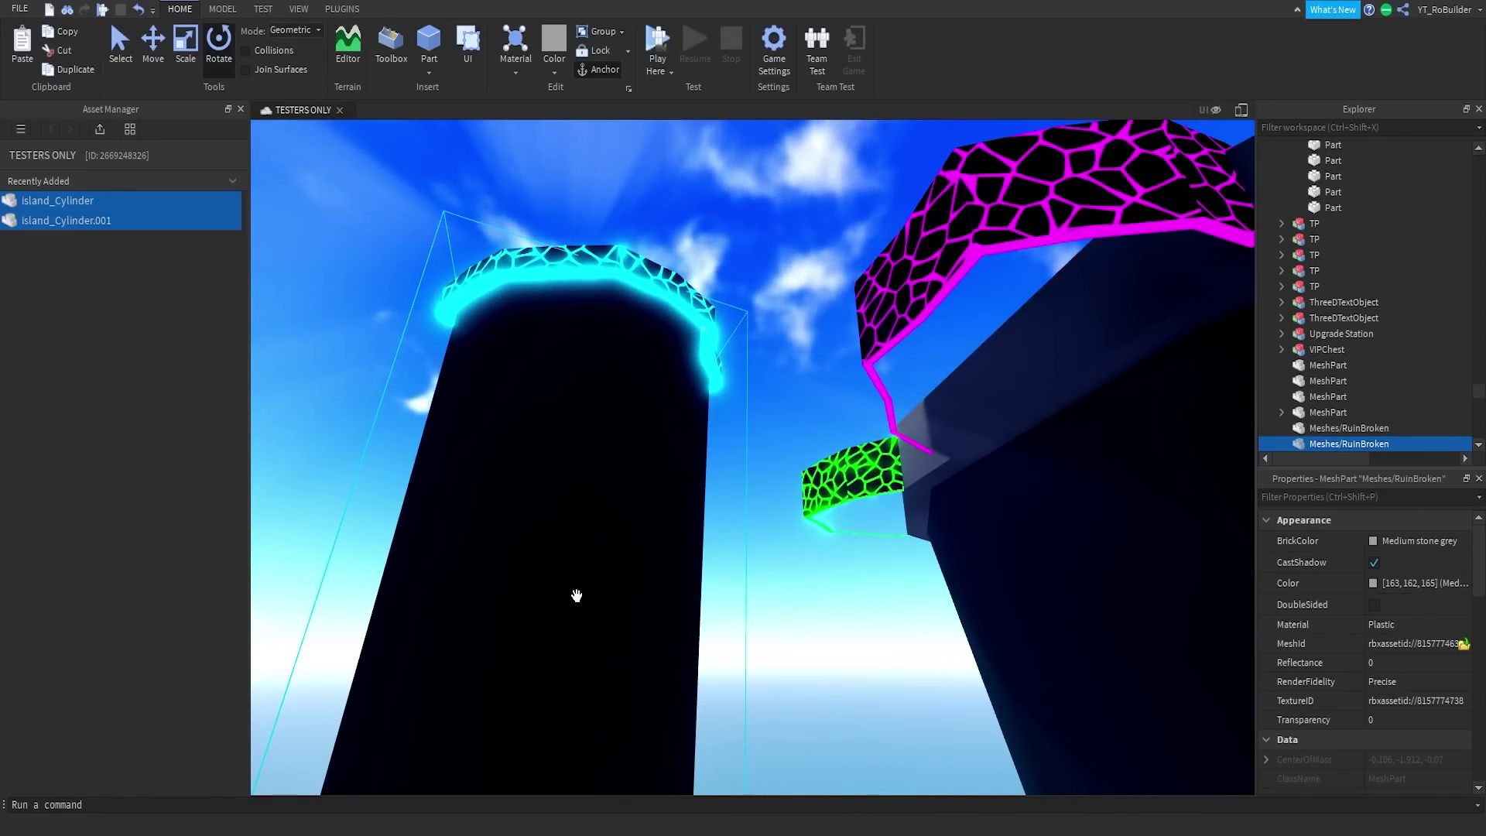
- Examine the glowing cracked-stone platforms and columns around the dark island from different viewpoints
right_drag(933, 365, 930, 367)
key(w)
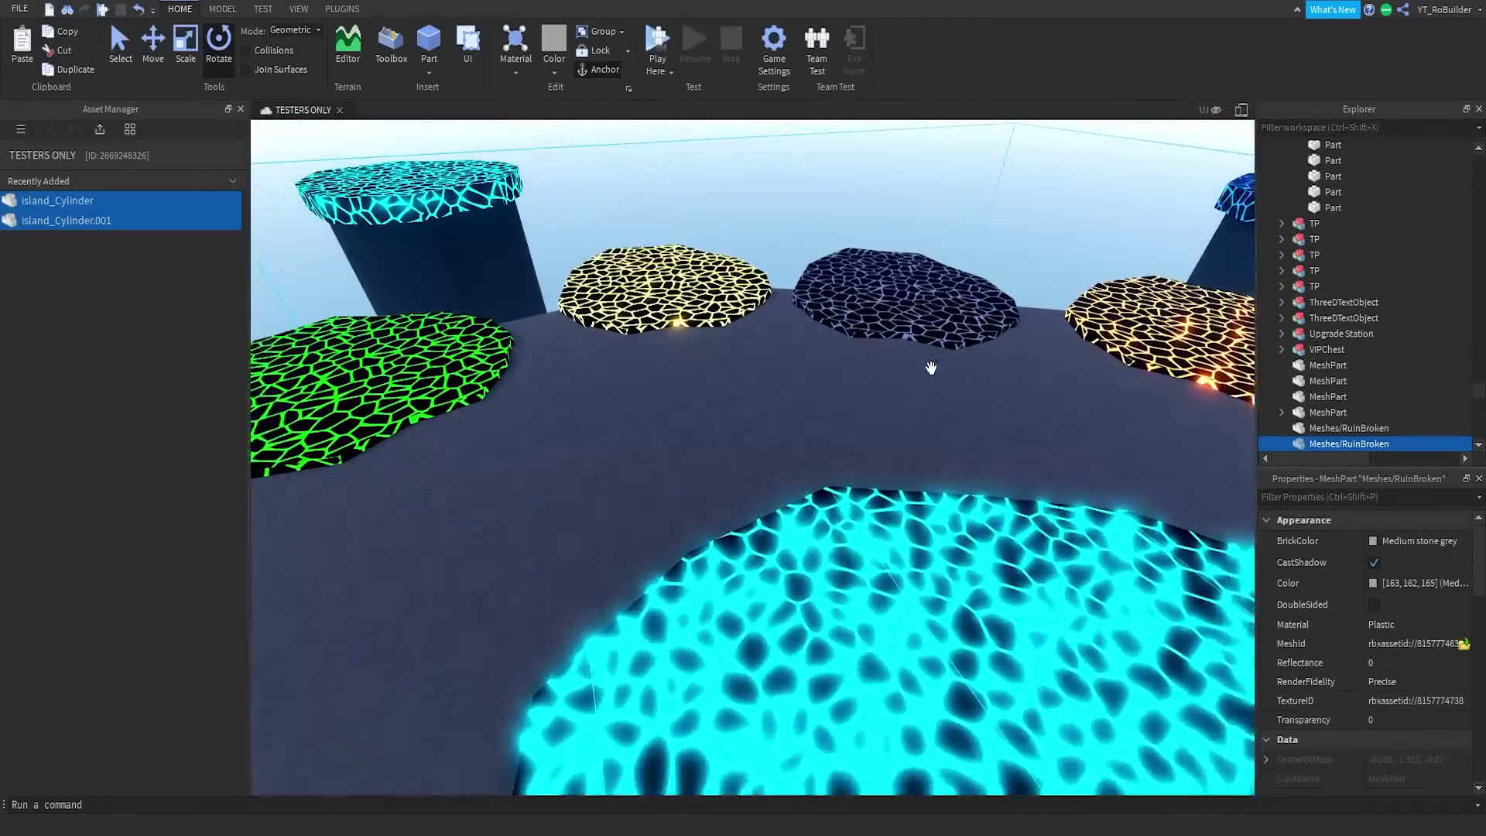
key(a)
right_drag(856, 519, 858, 515)
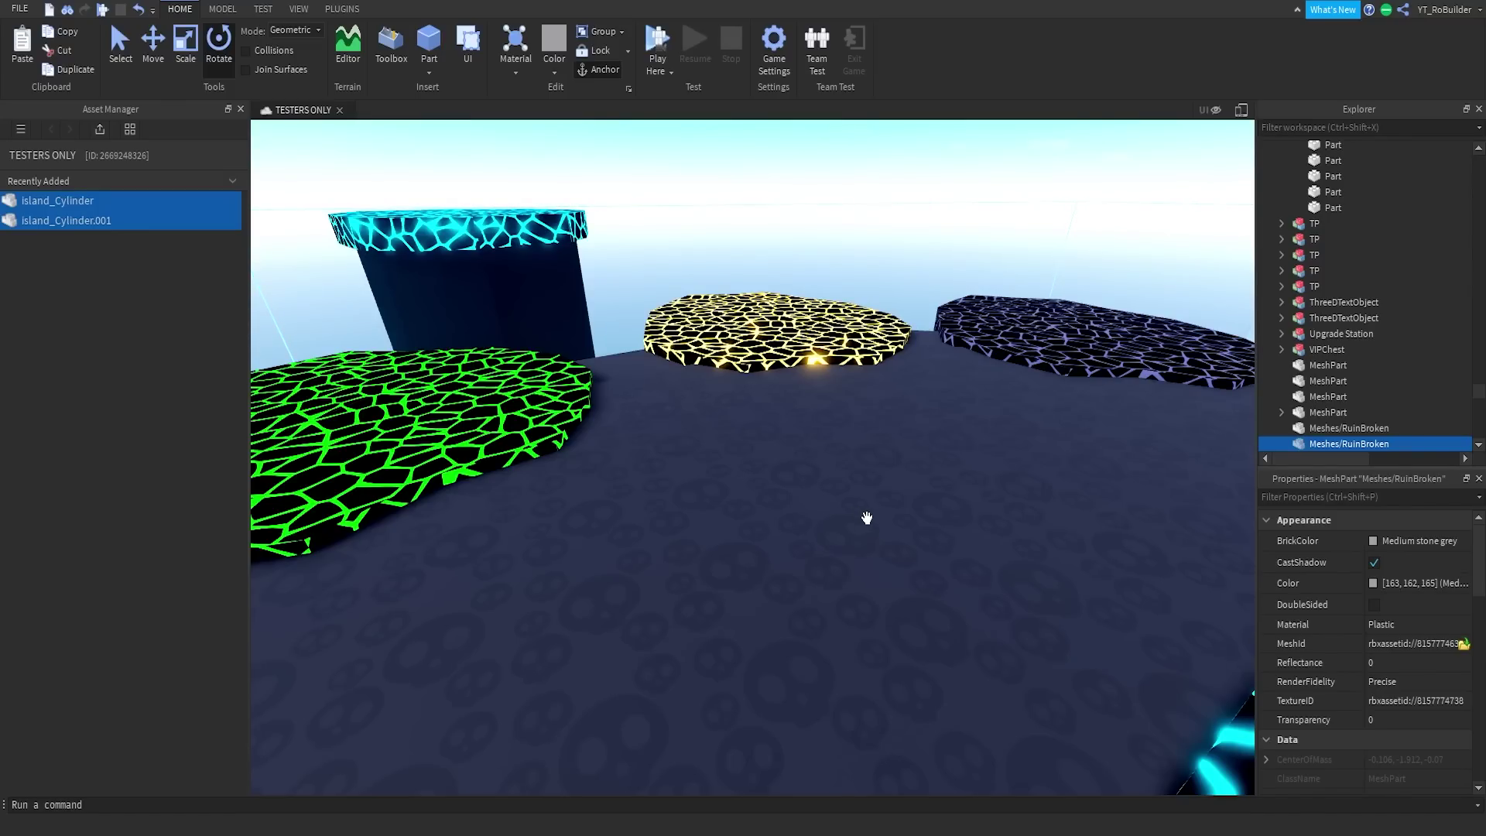
right_drag(834, 611, 846, 602)
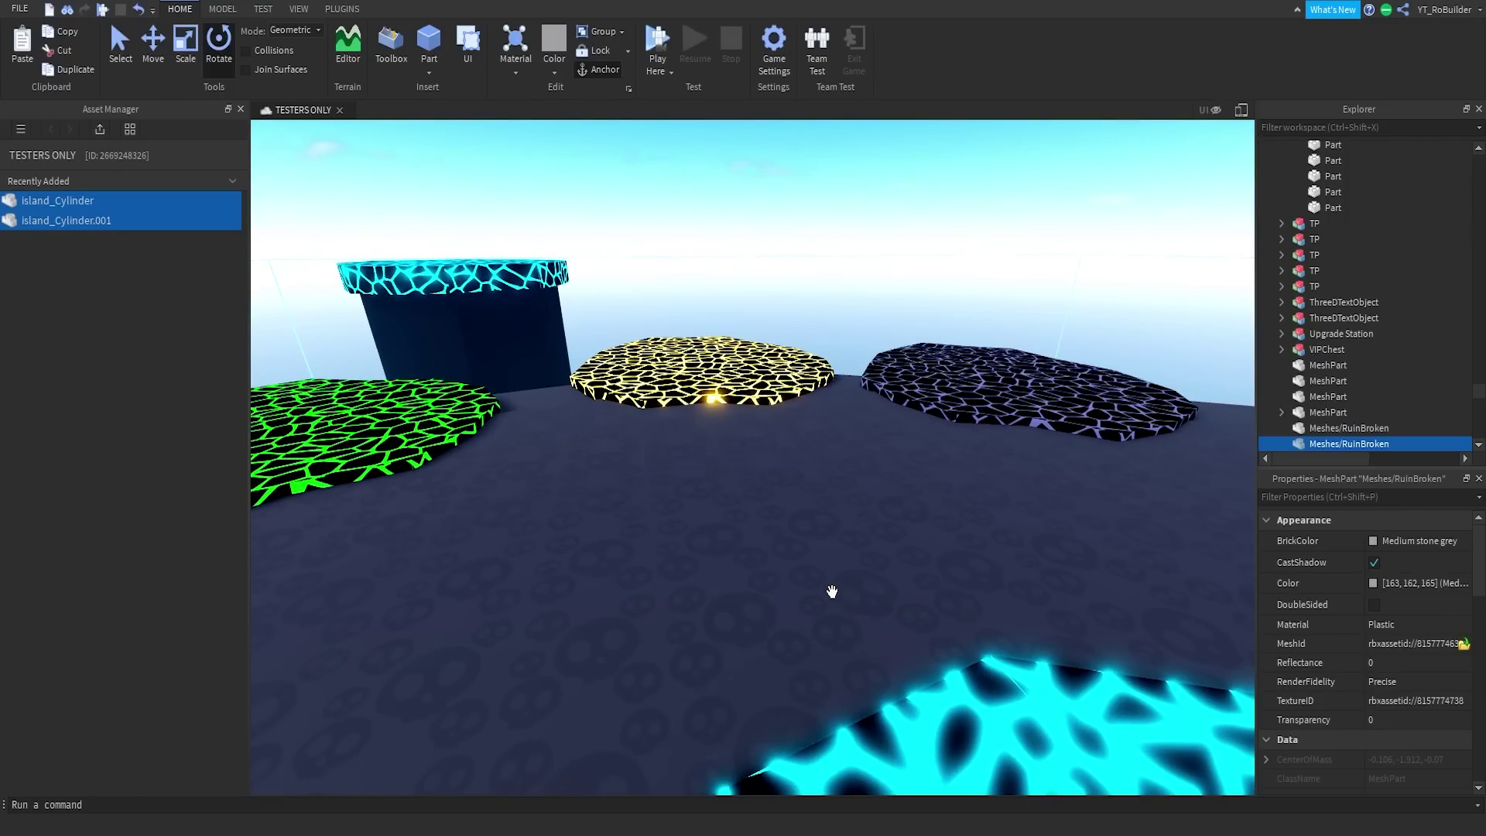
- Examine the portal mound and the surrounding glowing platforms from above and at ground level
right_drag(832, 591, 820, 580)
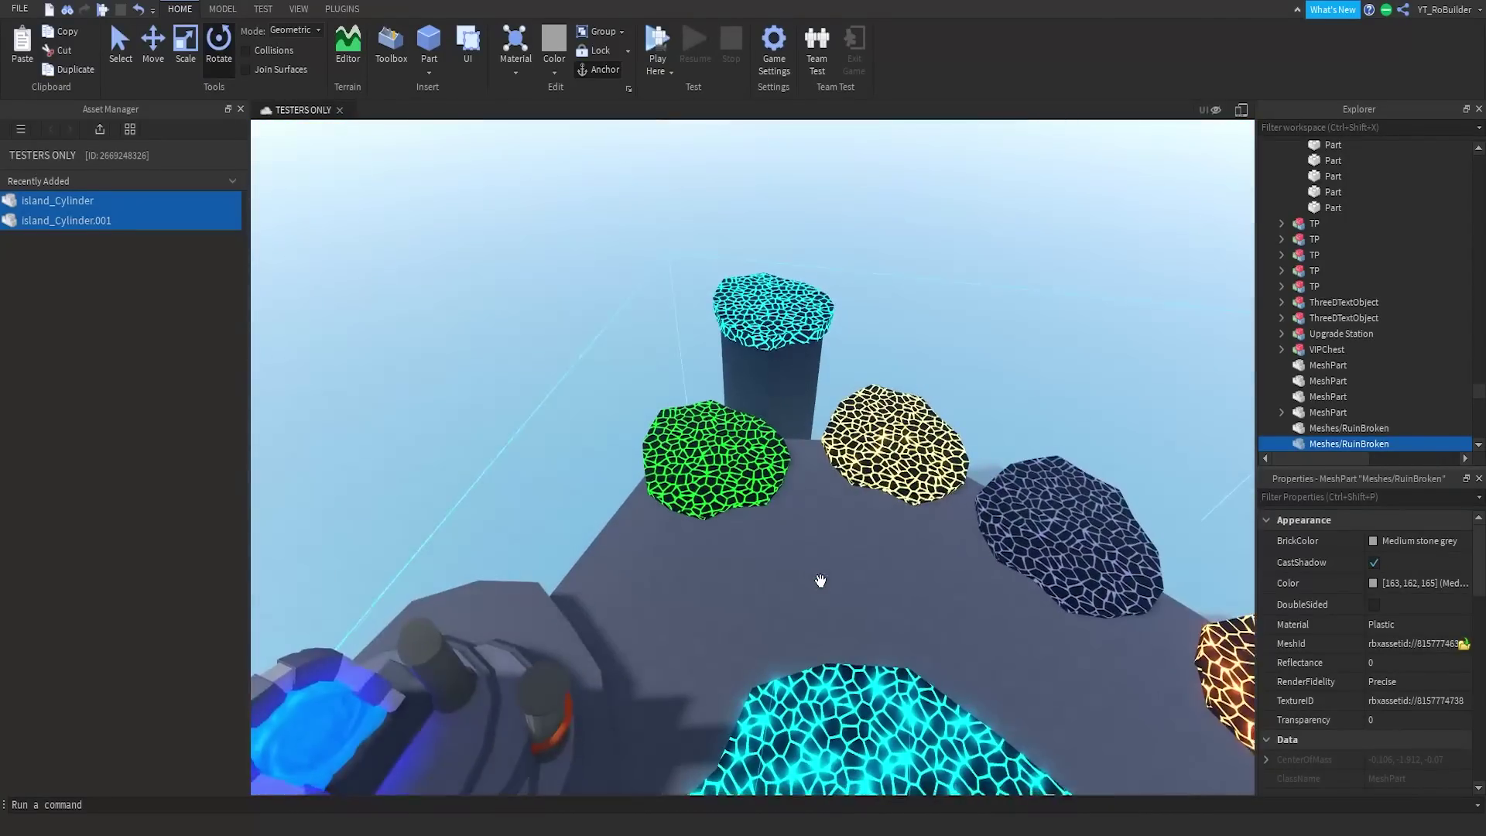
key(s)
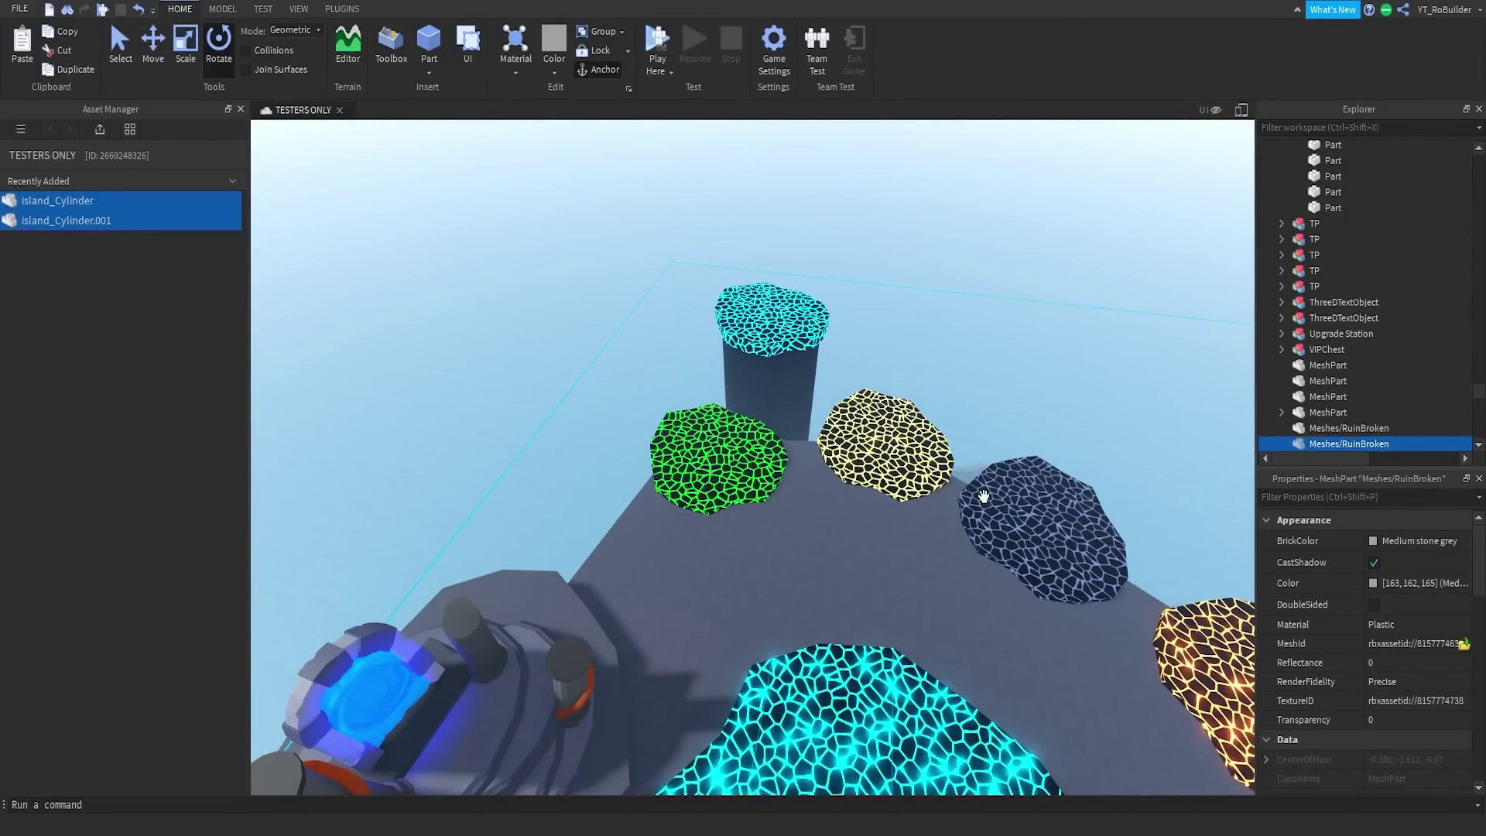
mouse_move(1035, 547)
right_down()
mouse_move(1049, 542)
mouse_move(1033, 528)
right_up()
key(w)
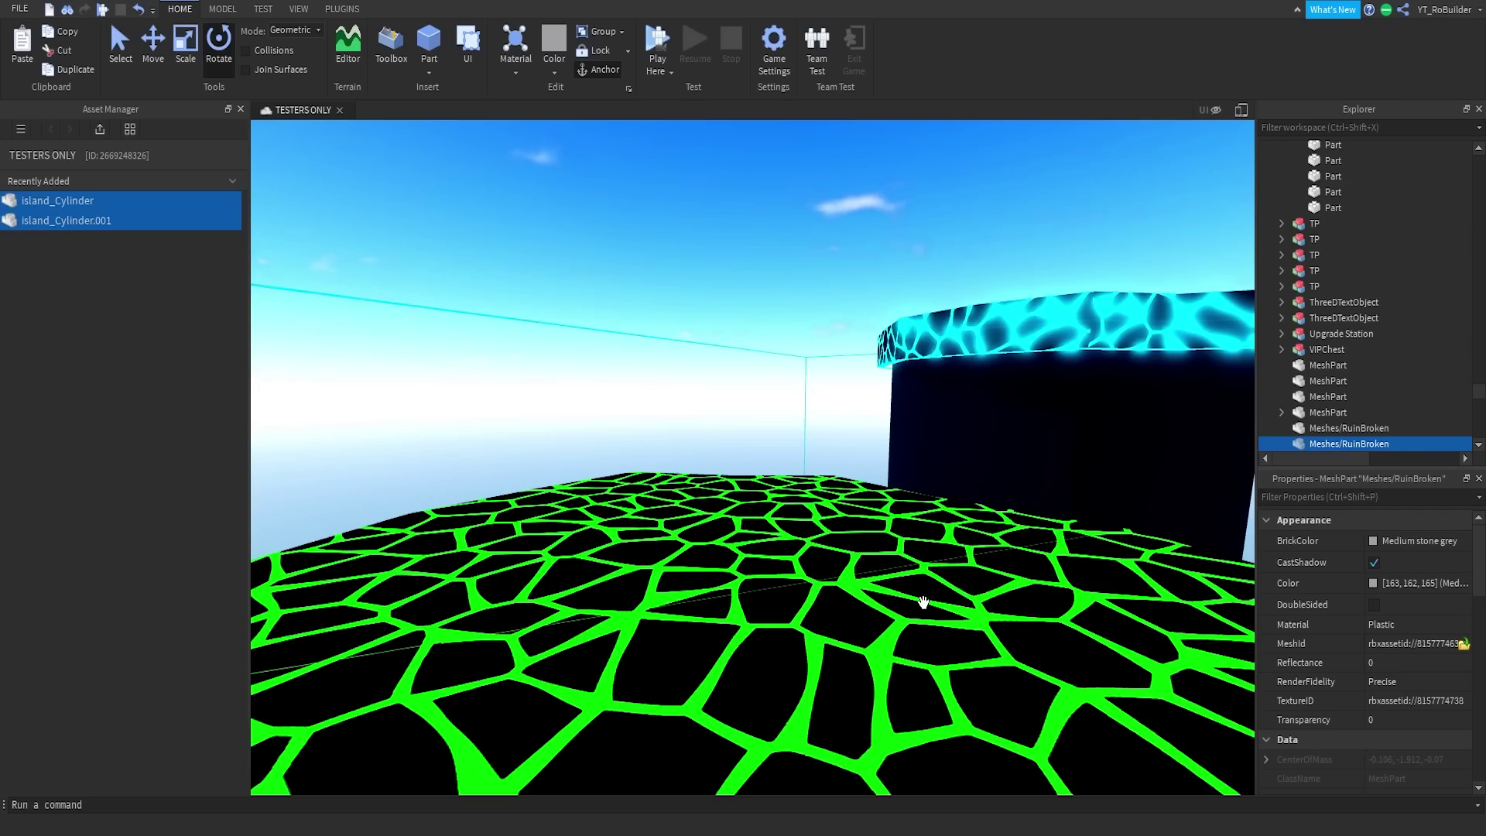
key(s)
right_drag(921, 604, 890, 563)
key(w)
key(s)
key(w)
key(s)
key(w)
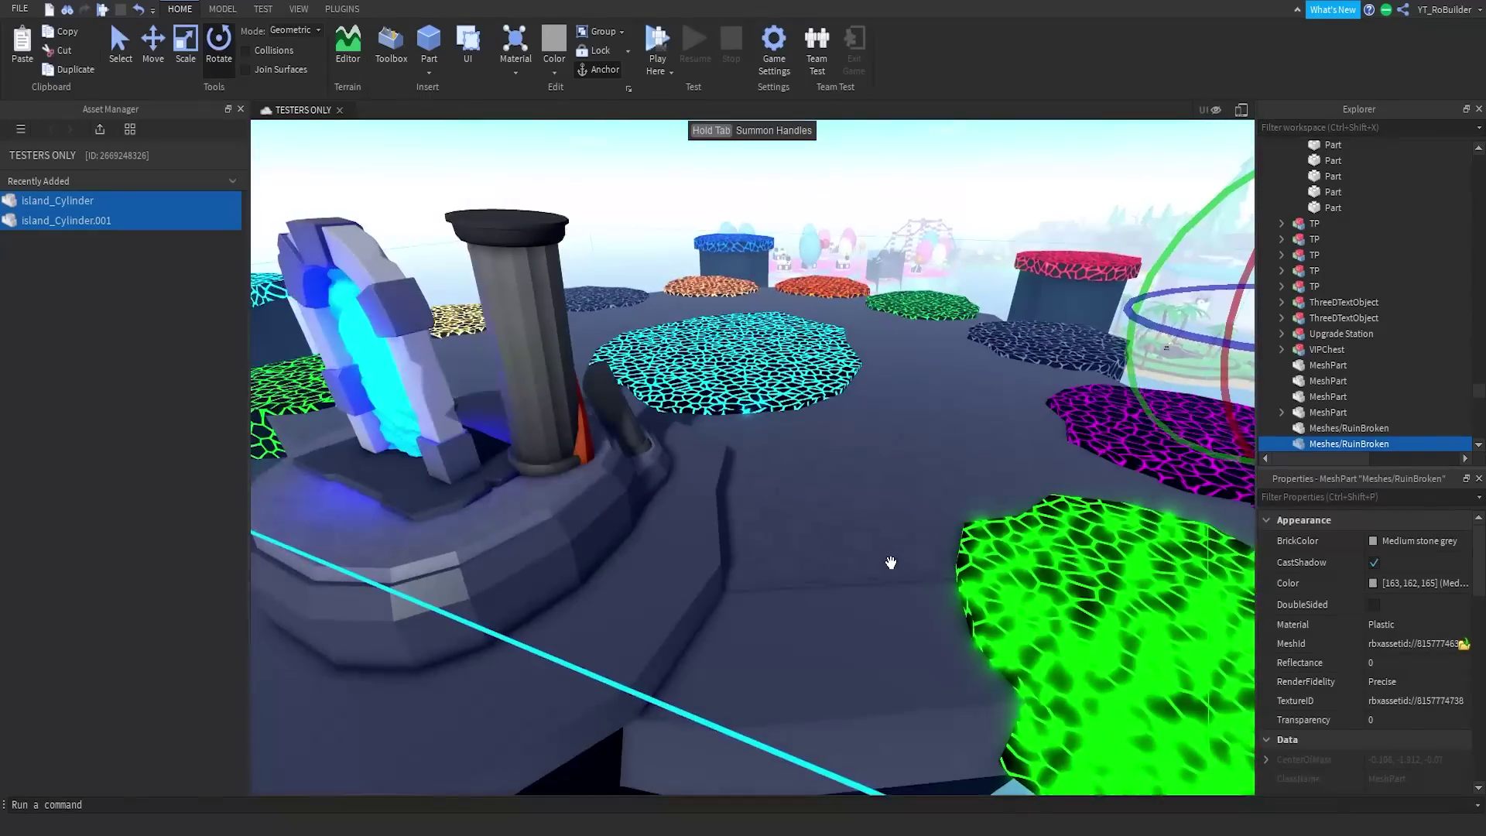
- Copy the five textures of the central cyan platform into the smoky grey base mesh and set the base's material to Neon
click(763, 403)
click(1354, 163)
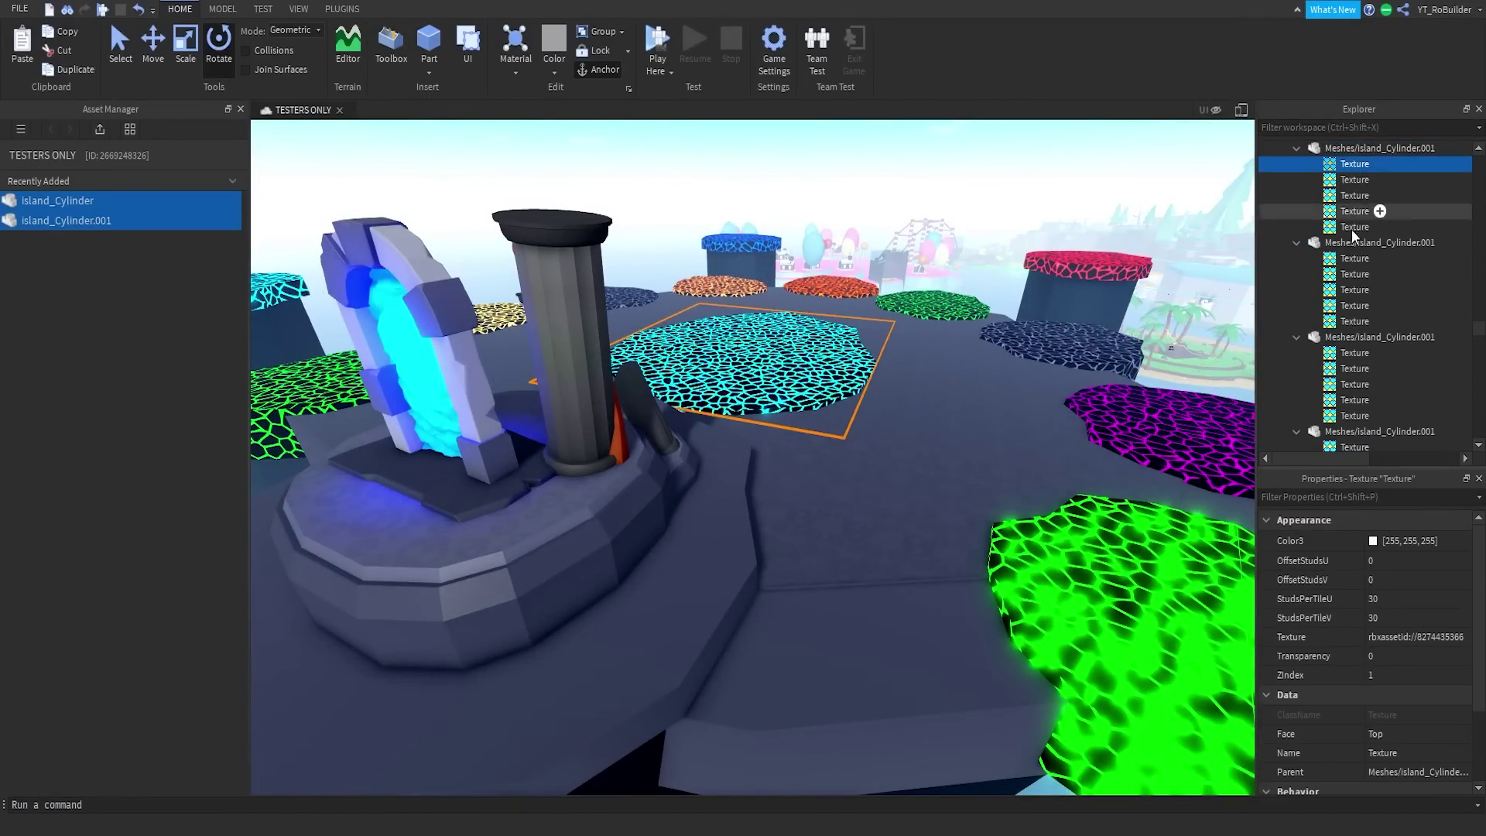
shift+click(1354, 227)
key(Delete)
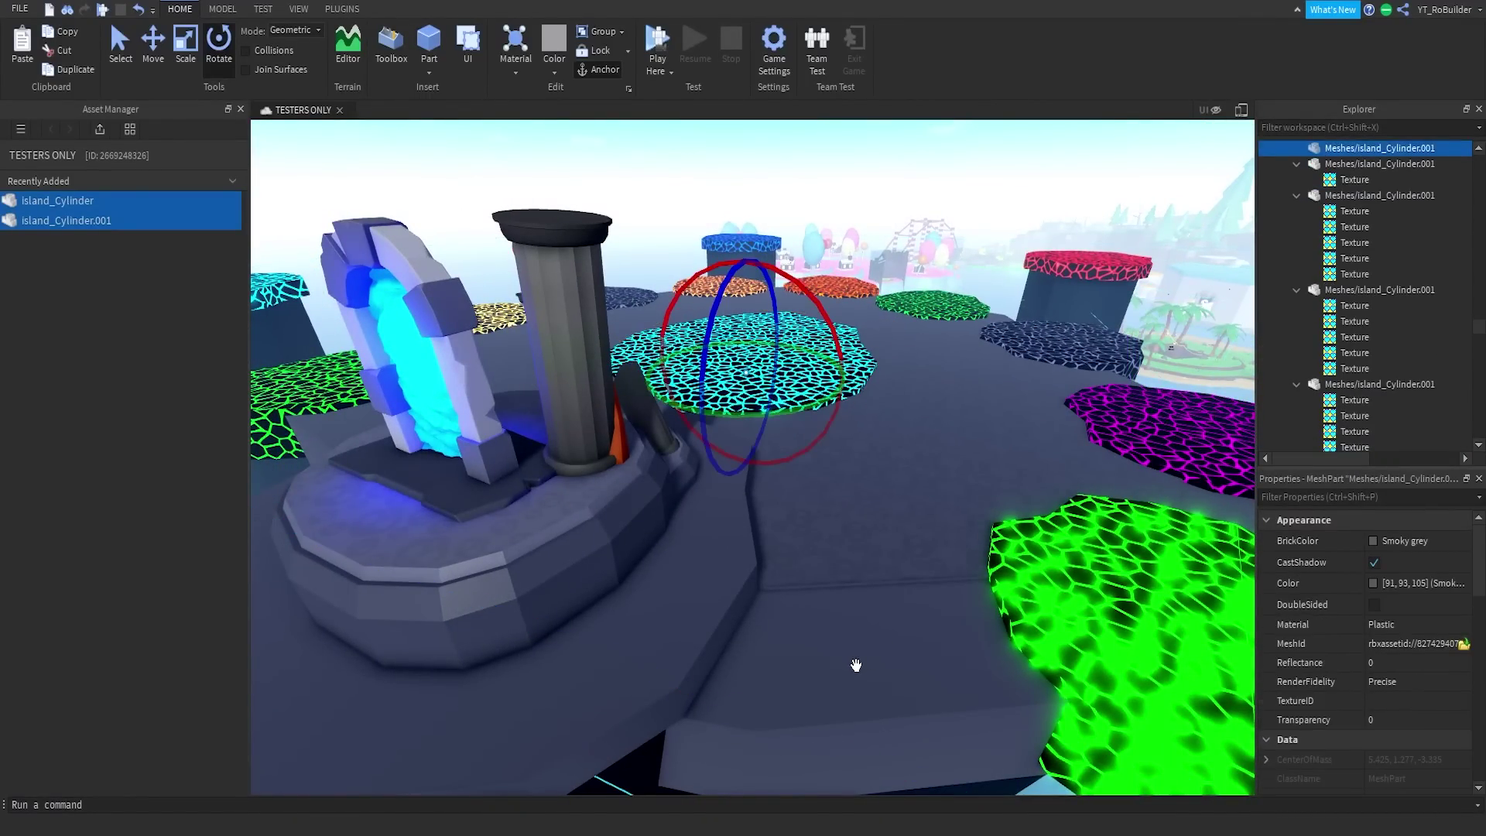
right_click(1331, 147)
click(1316, 222)
click(1012, 448)
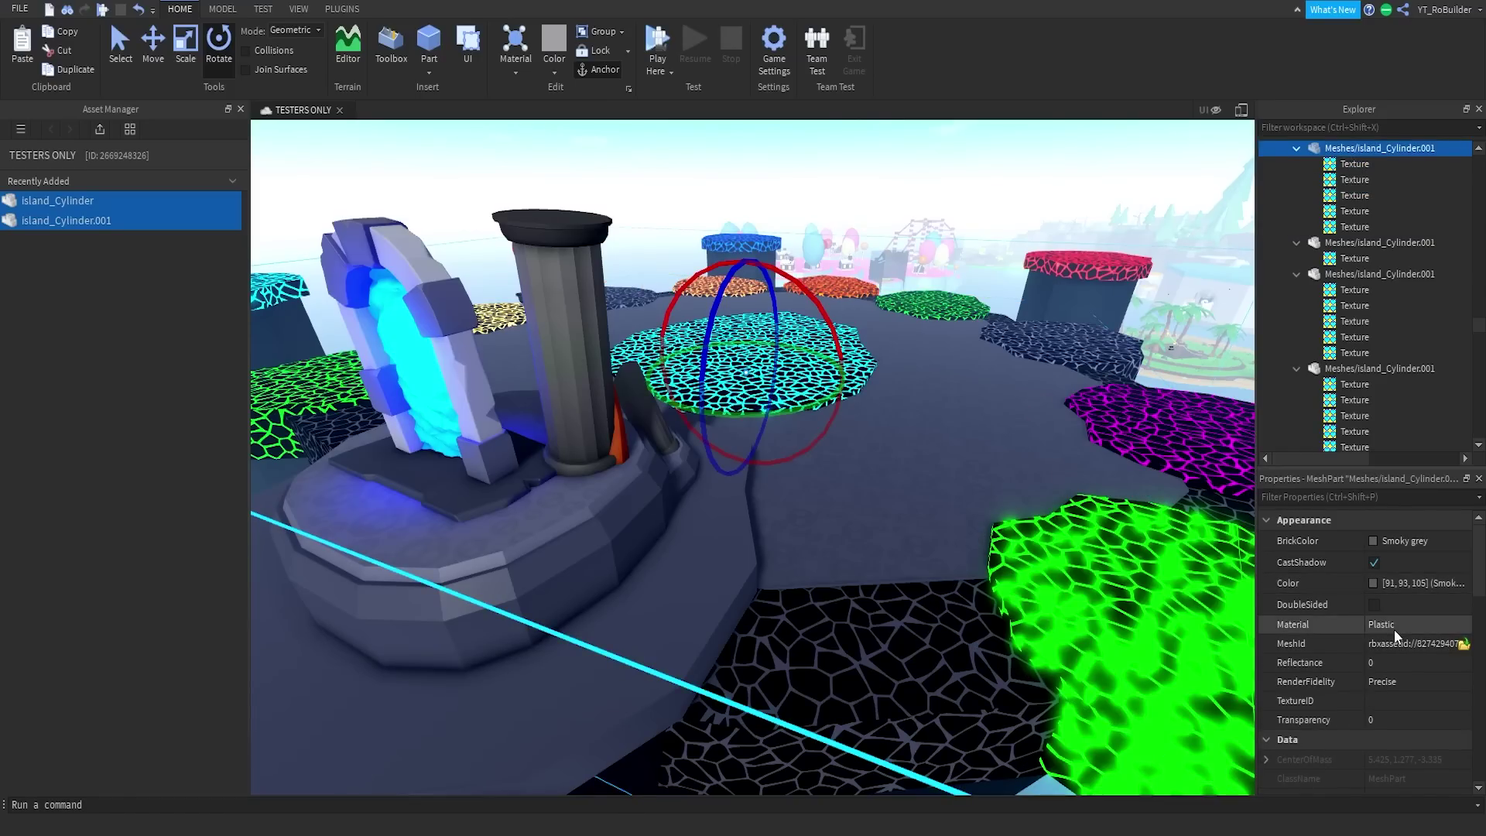
click(1396, 719)
- Set the BrickColor of the large central platform to a blue-grey shade and deselect it
click(856, 358)
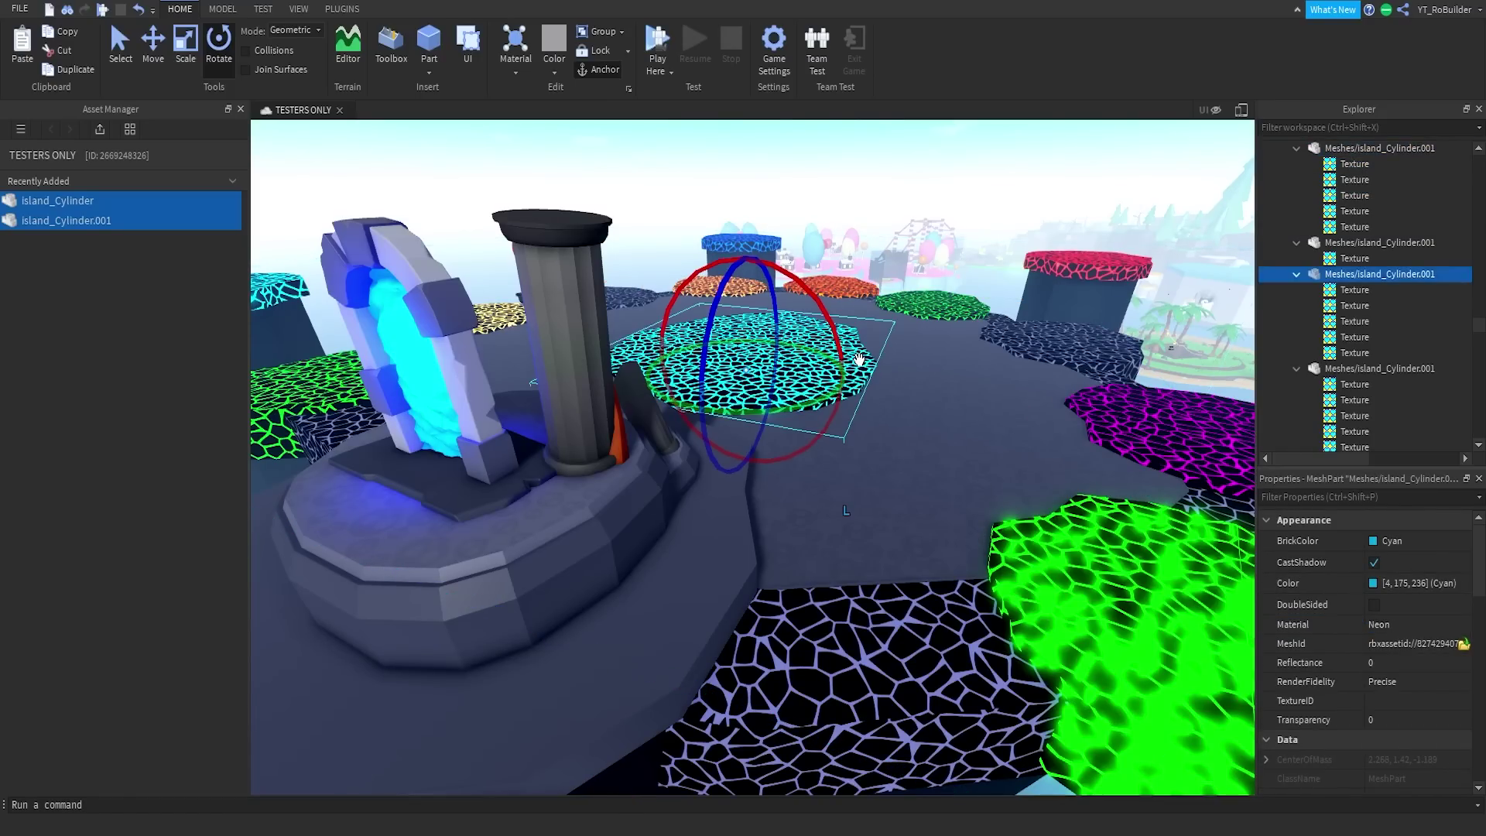
click(1393, 540)
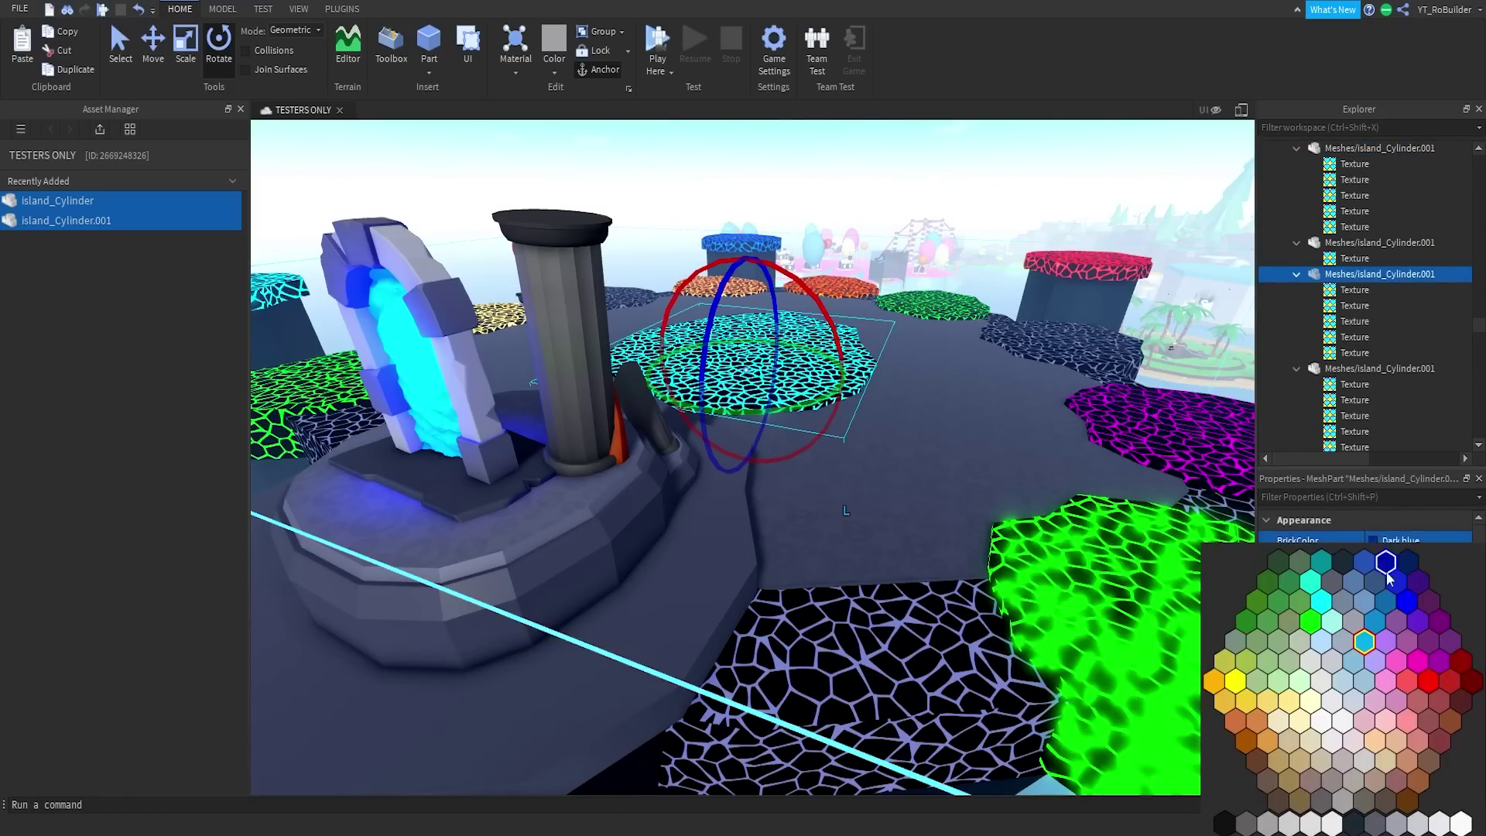
click(1376, 829)
right_drag(928, 623, 884, 642)
scroll(883, 642, down, 3)
key(d)
click(902, 401)
click(264, 12)
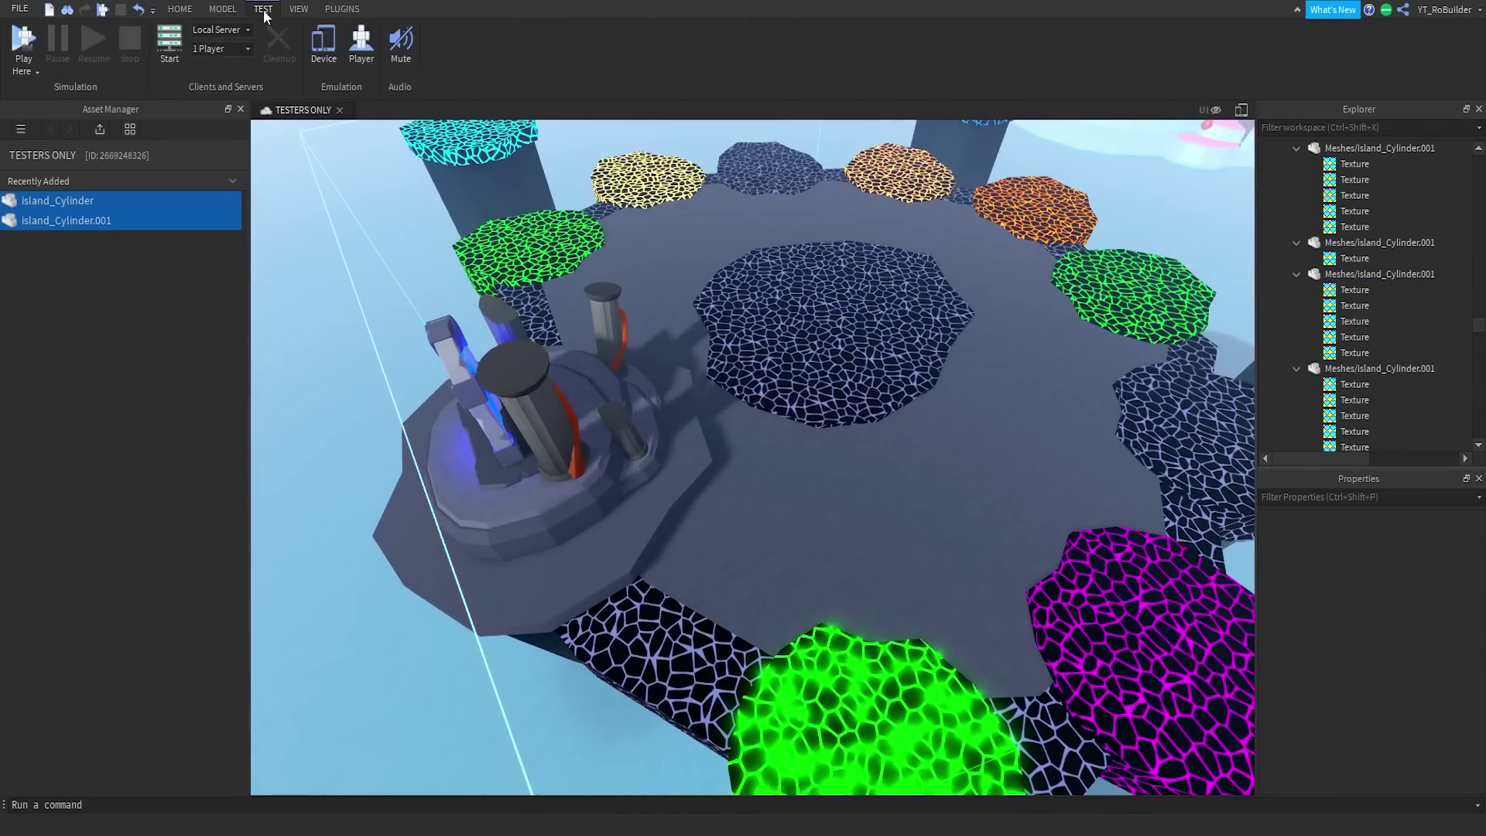
click(31, 71)
click(54, 125)
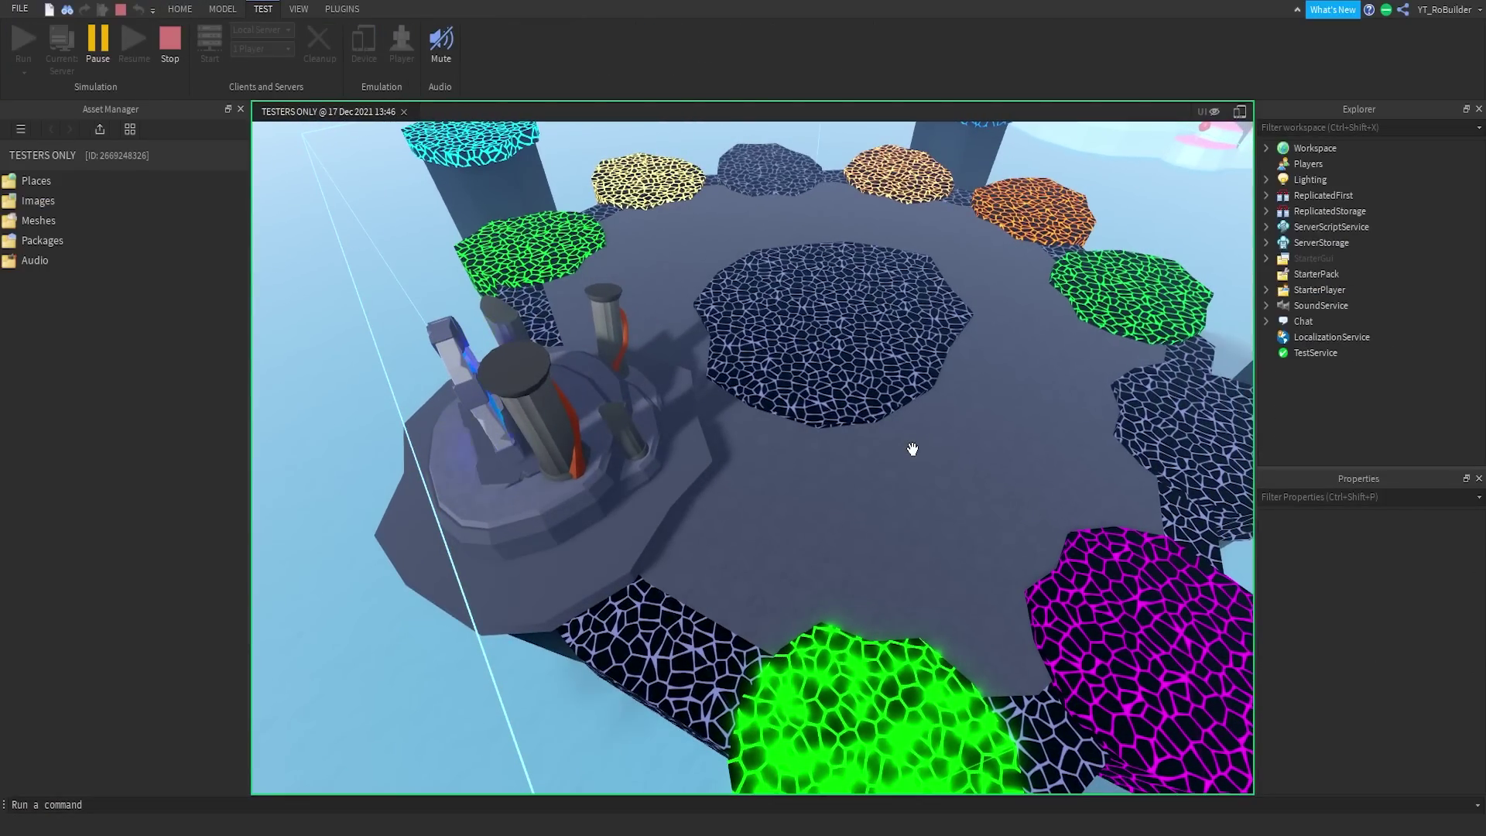
click(170, 39)
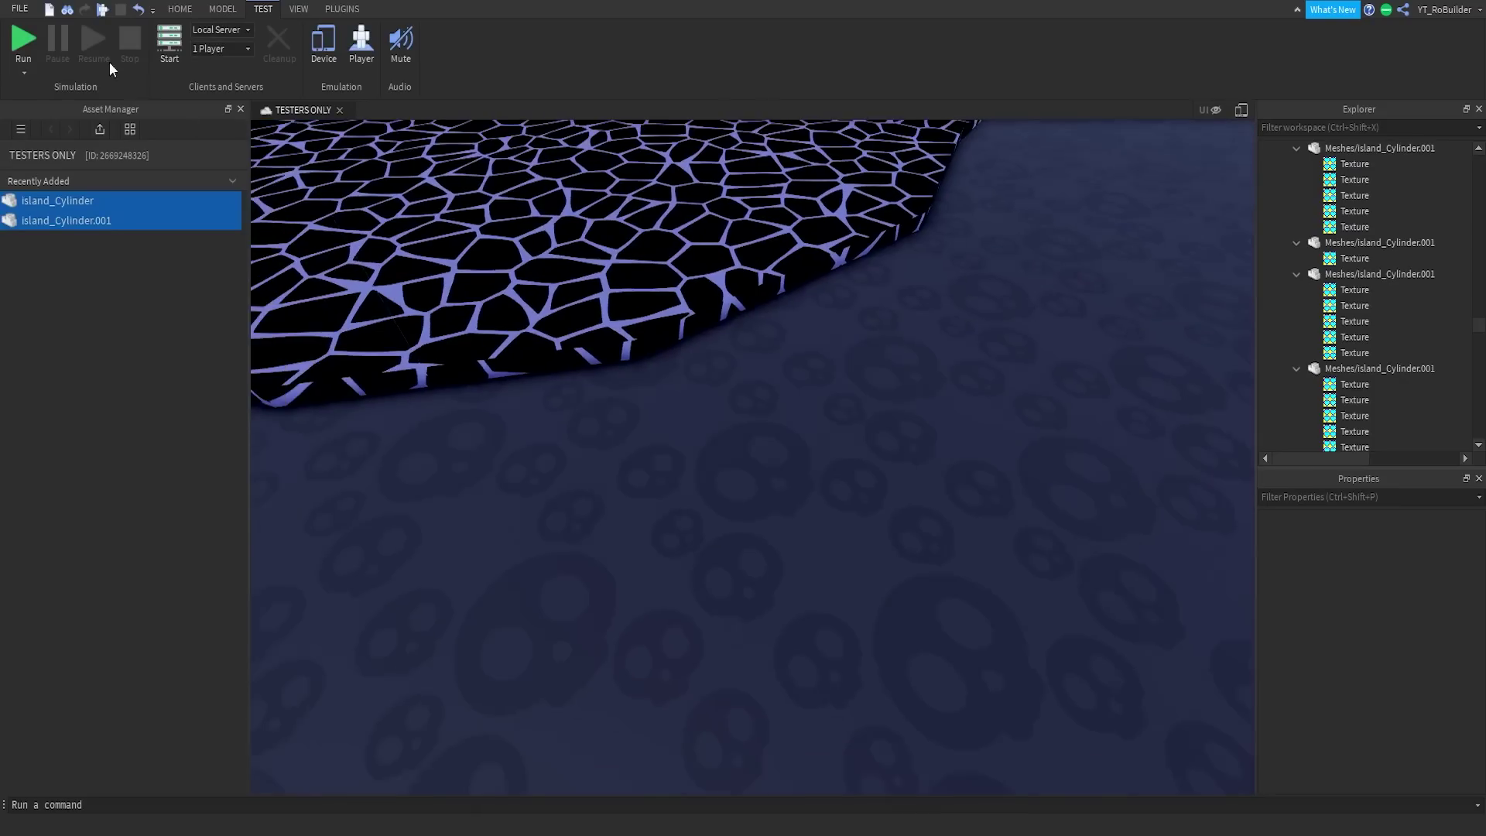
- Play-test the map from the current camera position and walk the character around the glowing platforms and portal
click(24, 72)
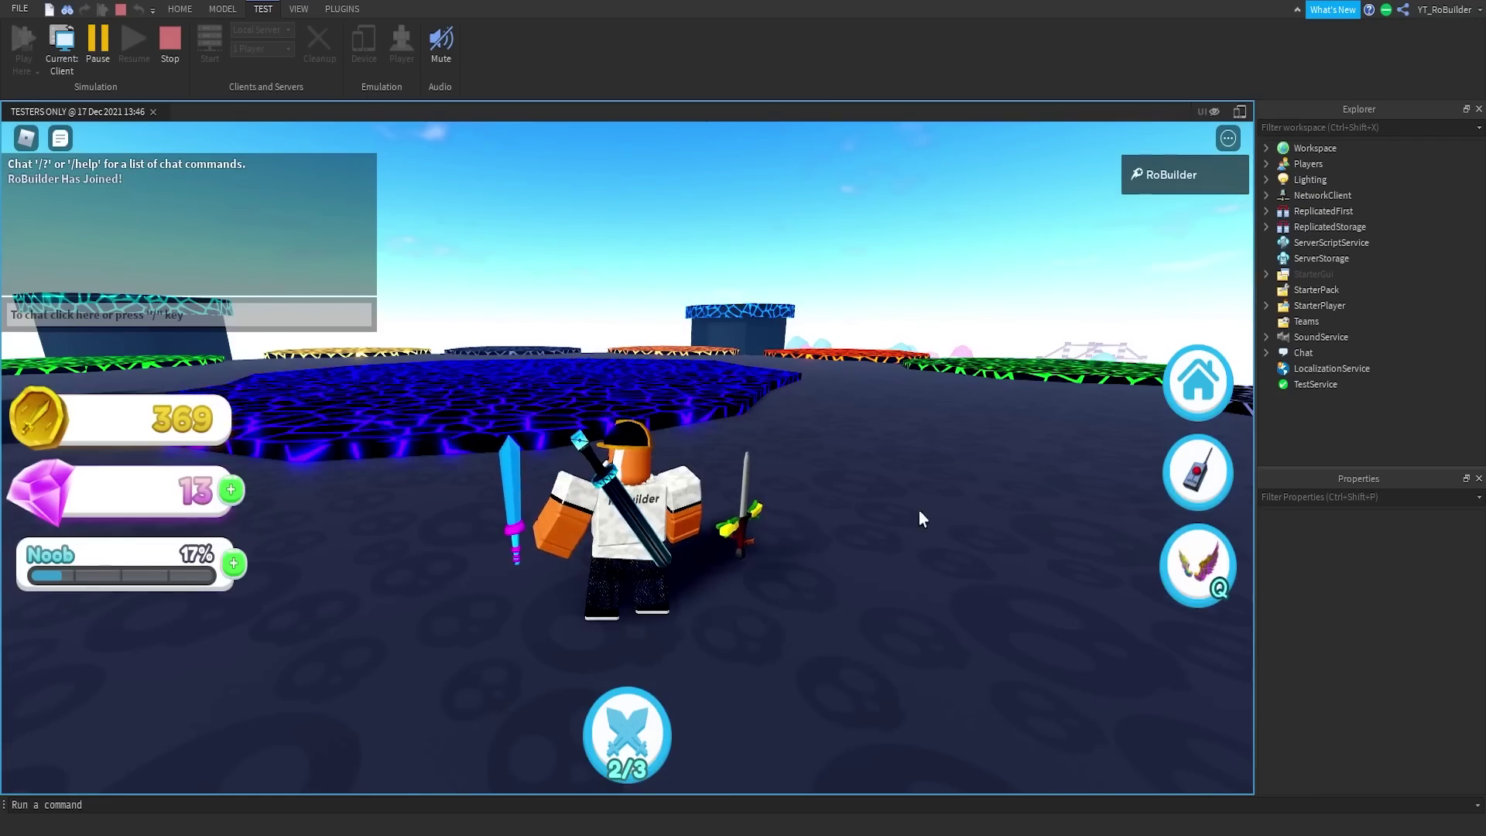
scroll(919, 511, down, 5)
right_drag(919, 510, 850, 509)
key(w)
right_drag(640, 360, 639, 359)
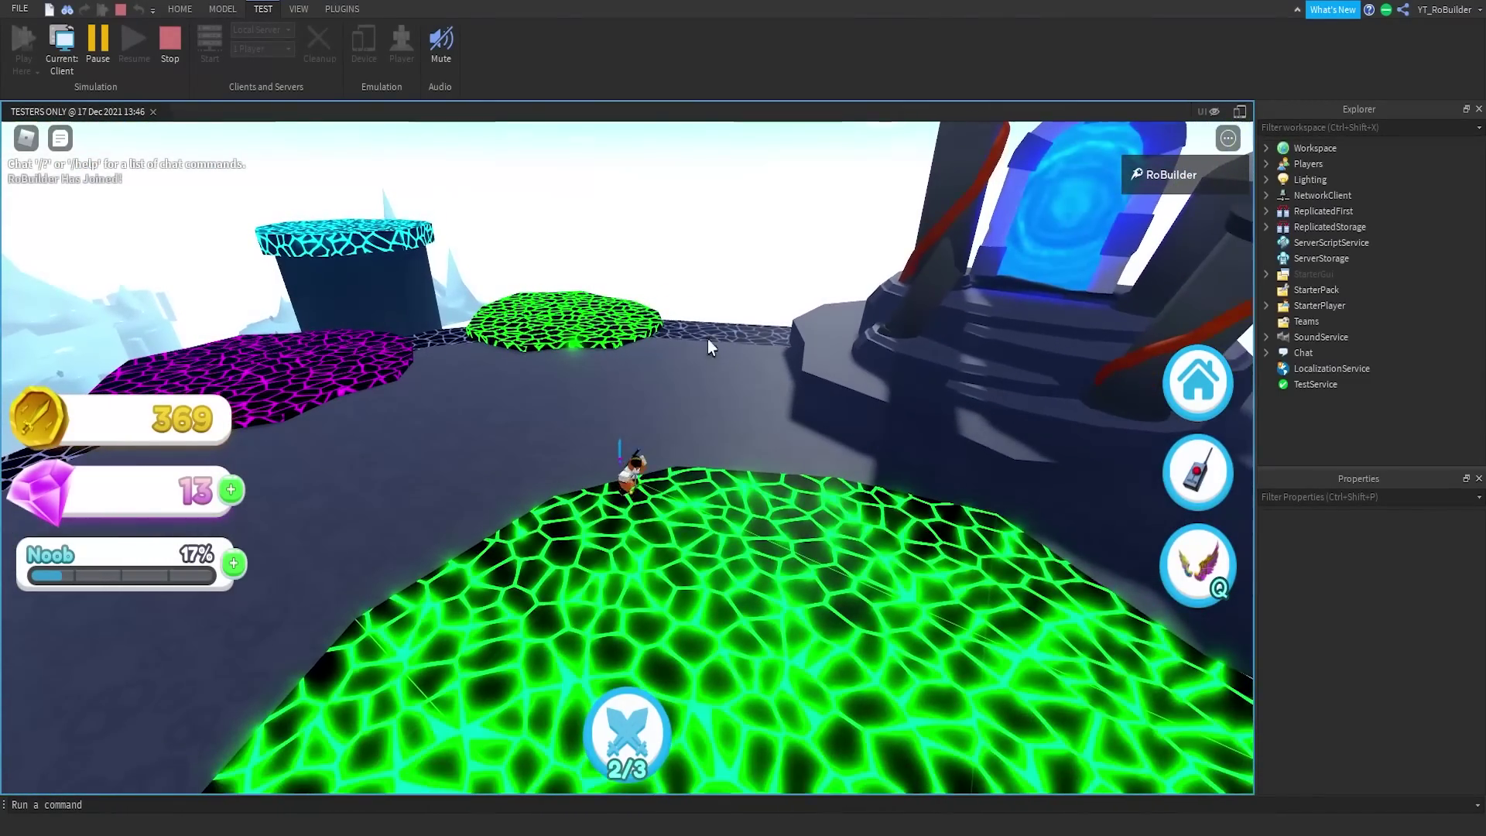
right_drag(637, 471, 687, 457)
key(w)
click(686, 458)
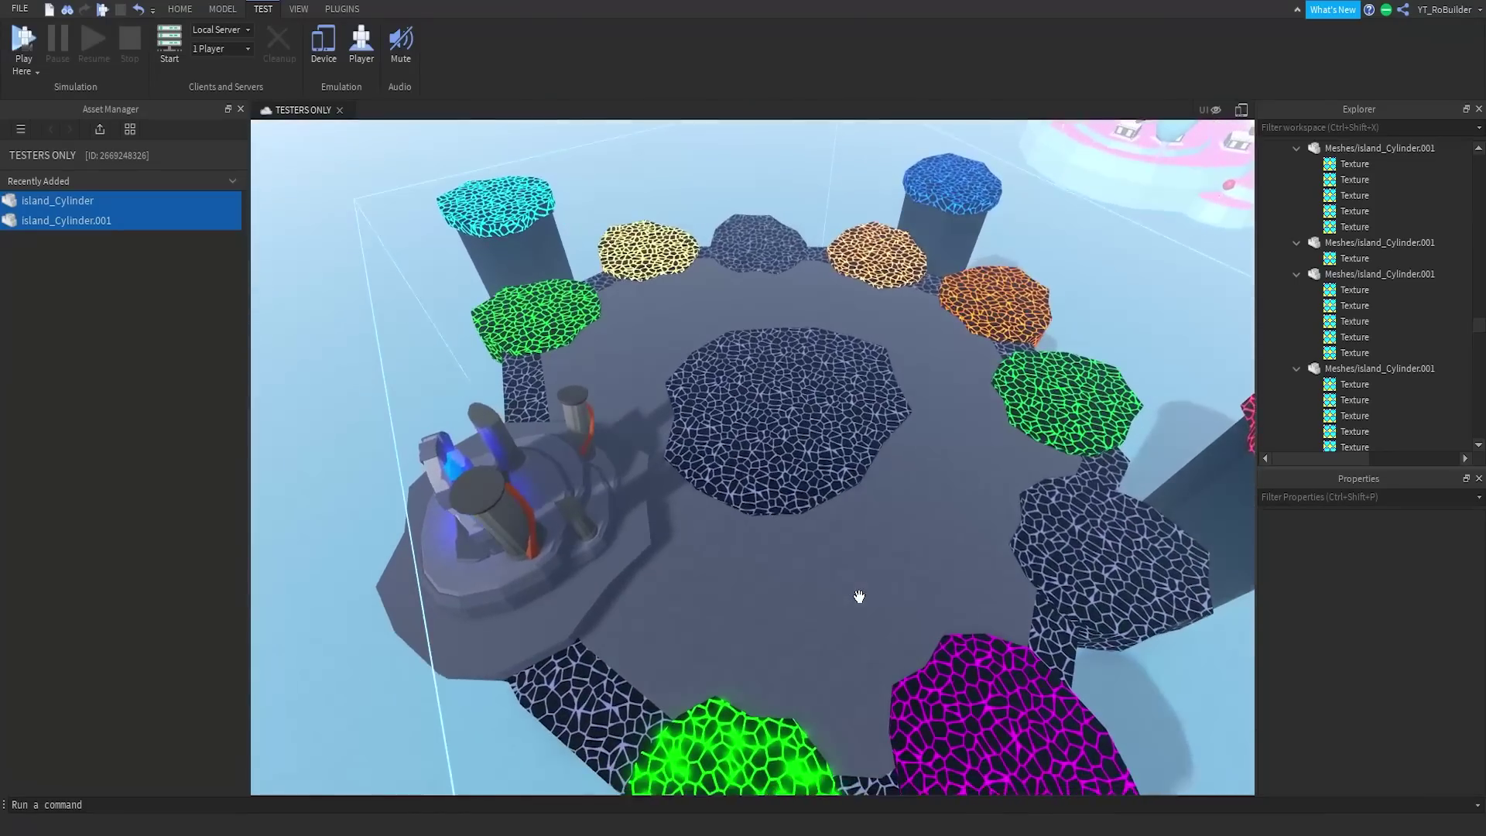
- Examine the ring of glowing platforms from above and up close, selecting the outer platforms together and clearing the selection
scroll(857, 608, up, 3)
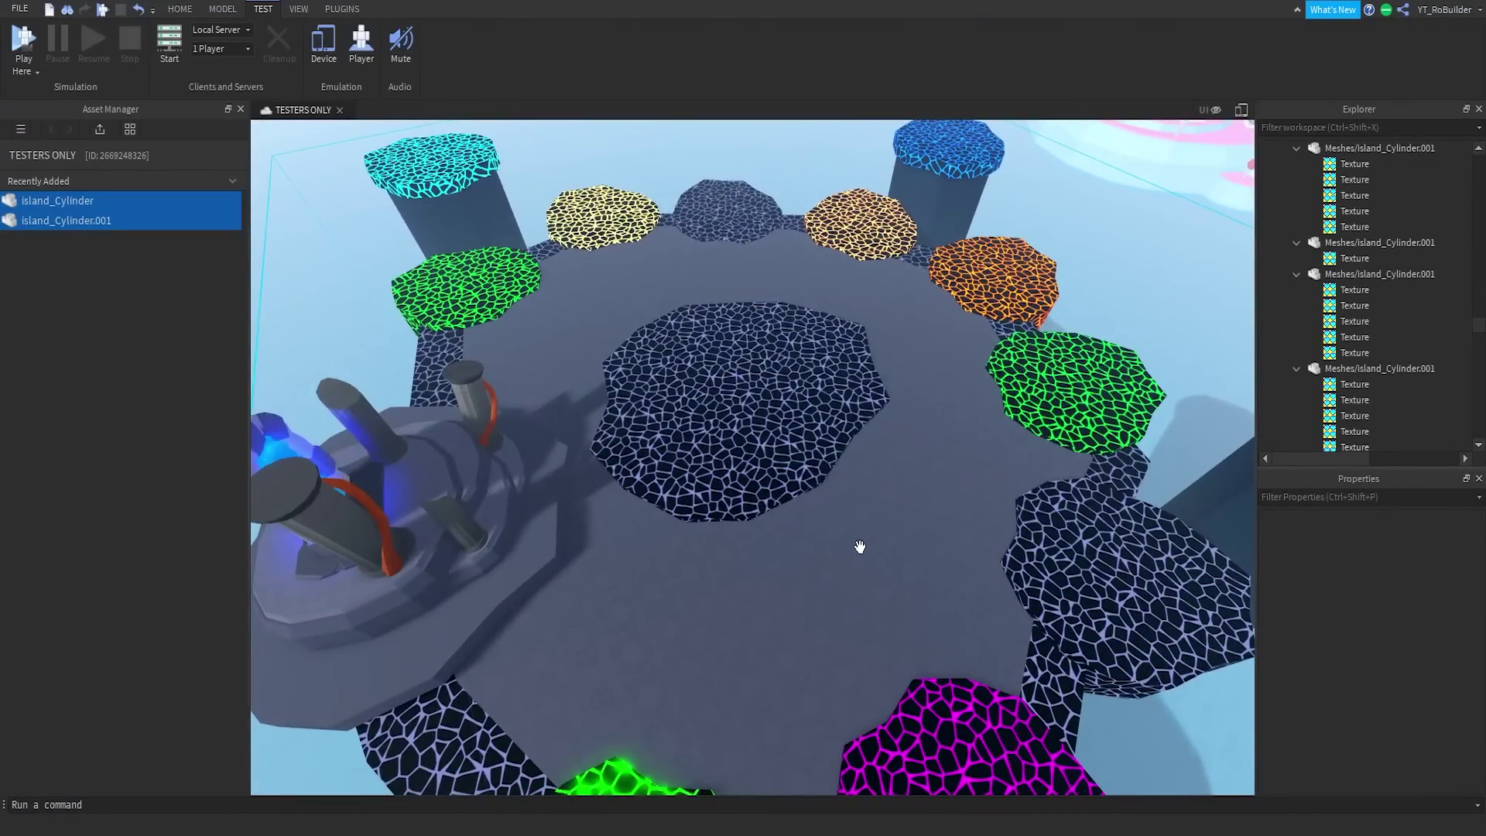
scroll(1011, 629, down, 5)
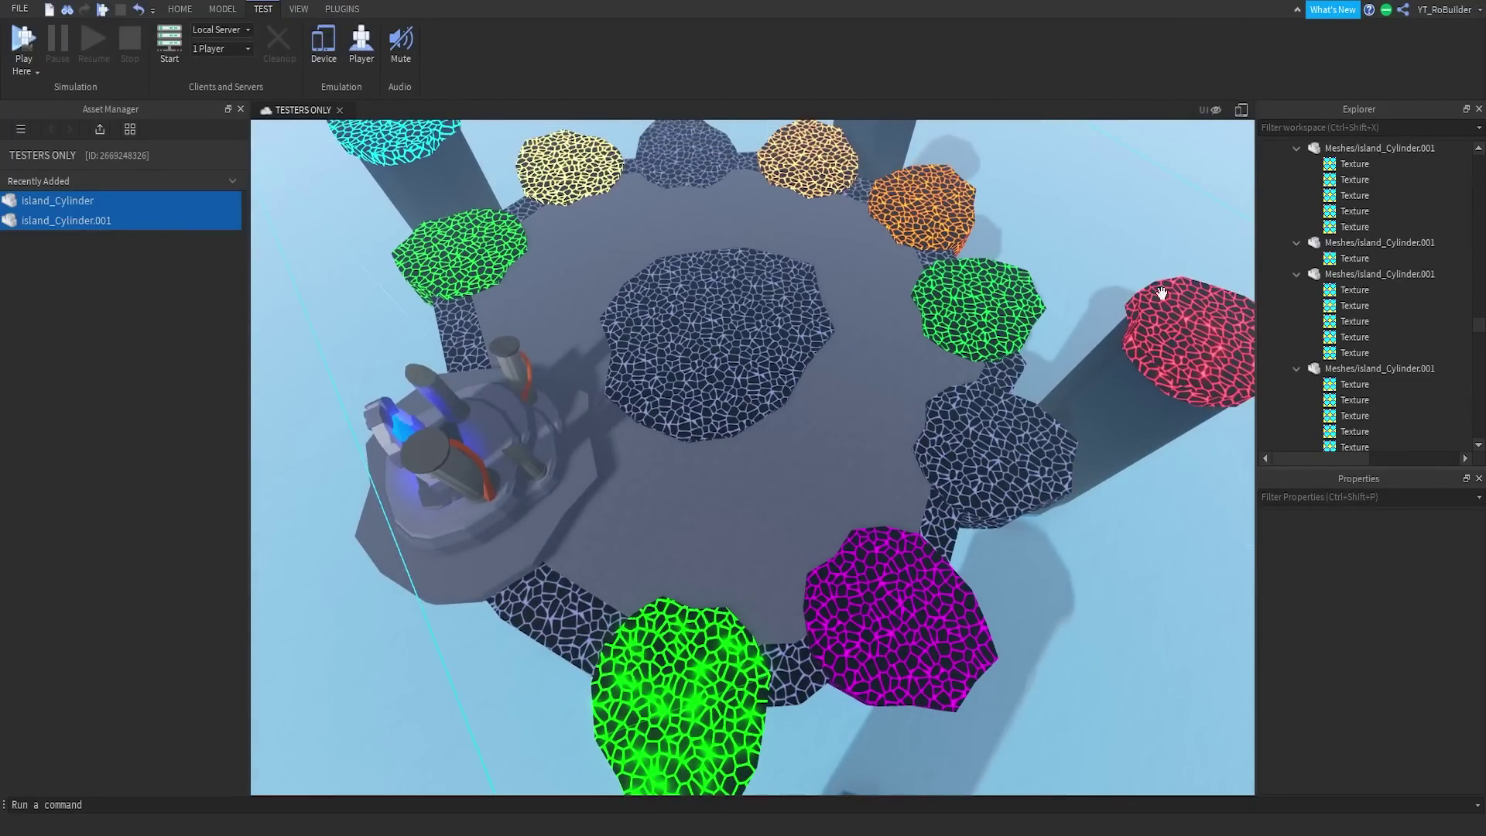
scroll(869, 454, down, 4)
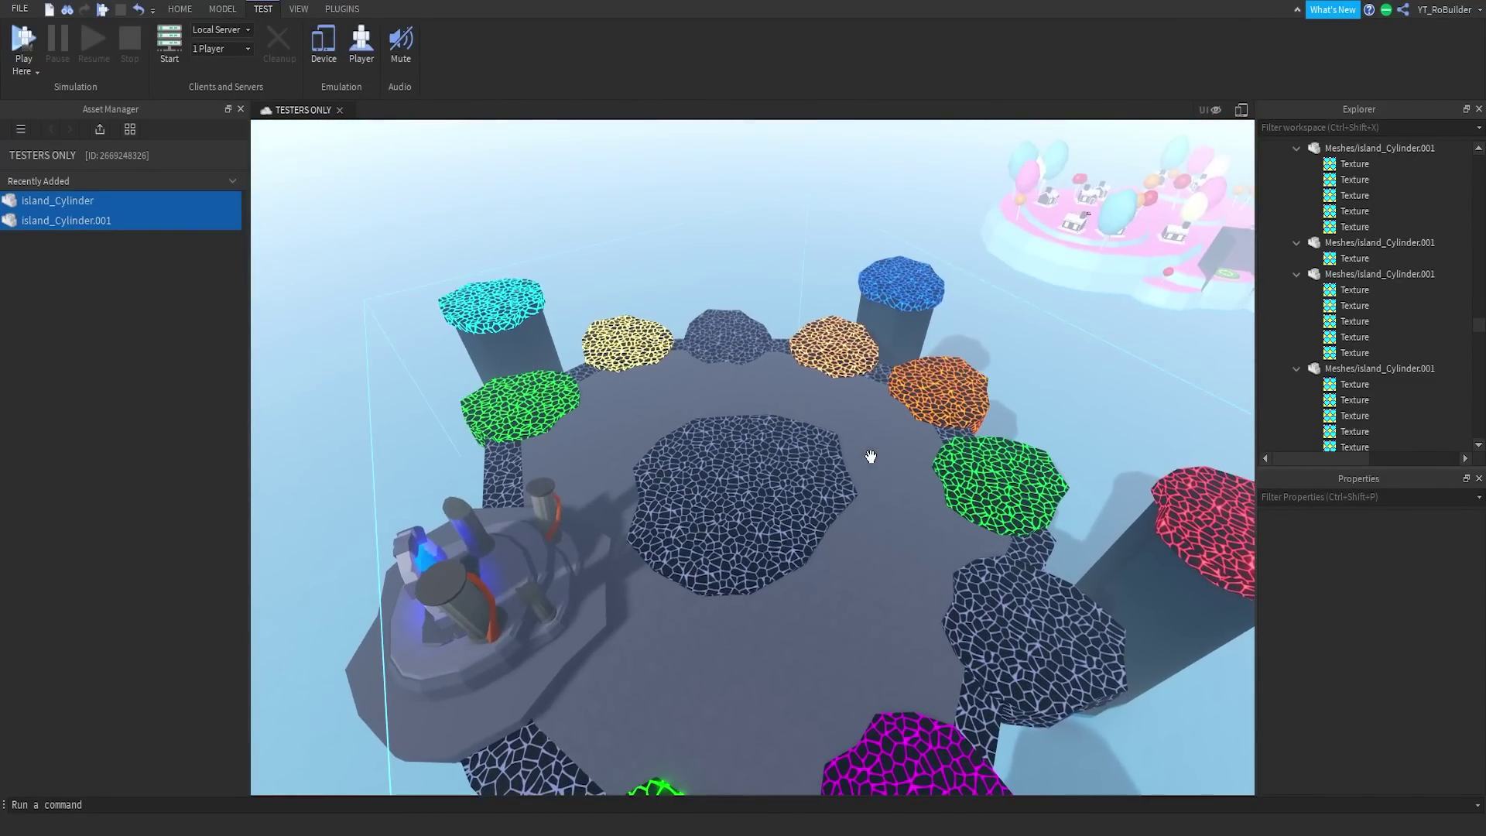
right_drag(870, 456, 827, 579)
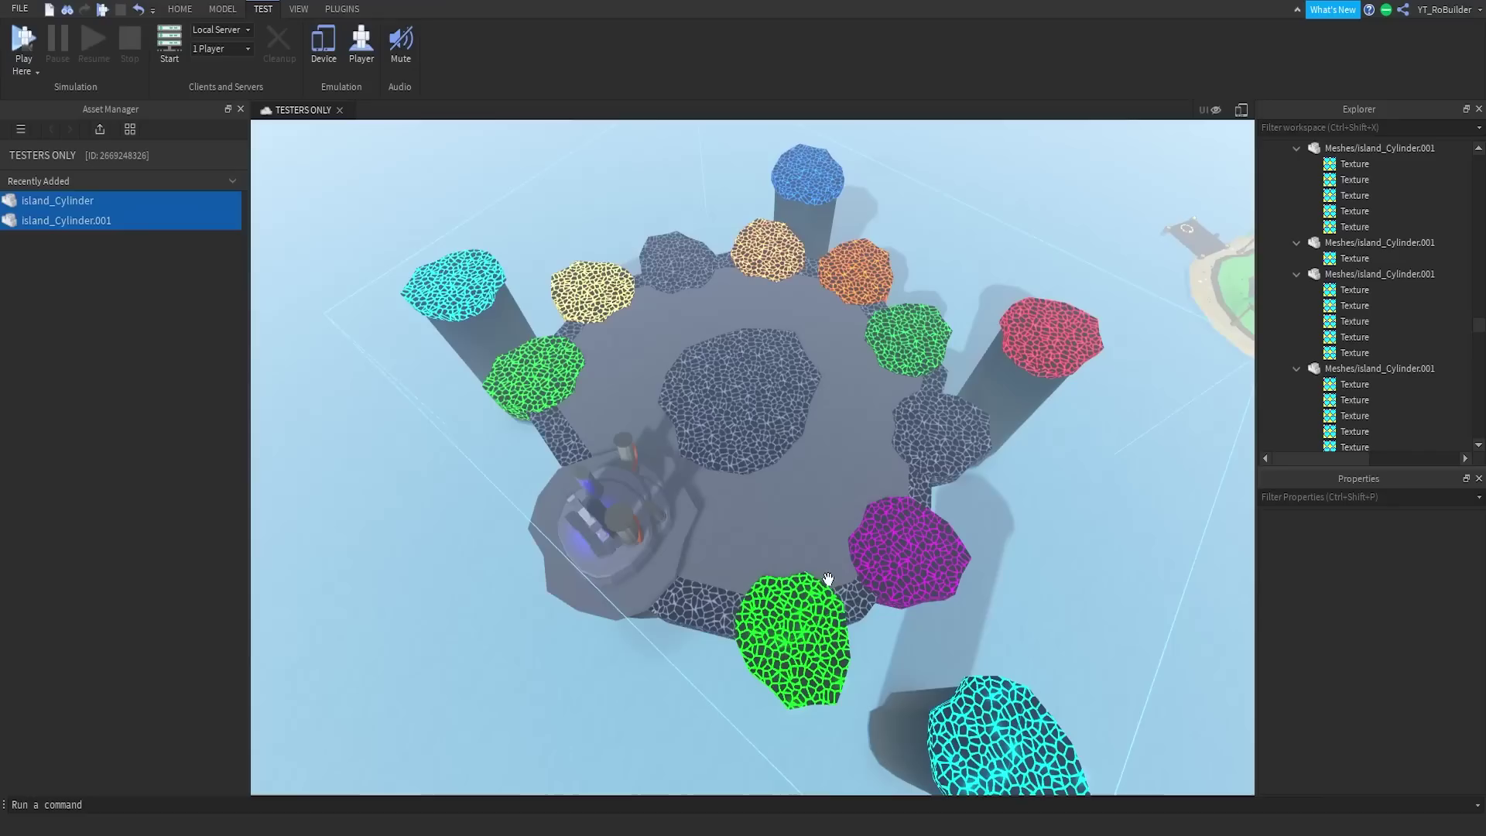
ctrl+click(907, 551)
ctrl+click(945, 441)
ctrl+click(915, 342)
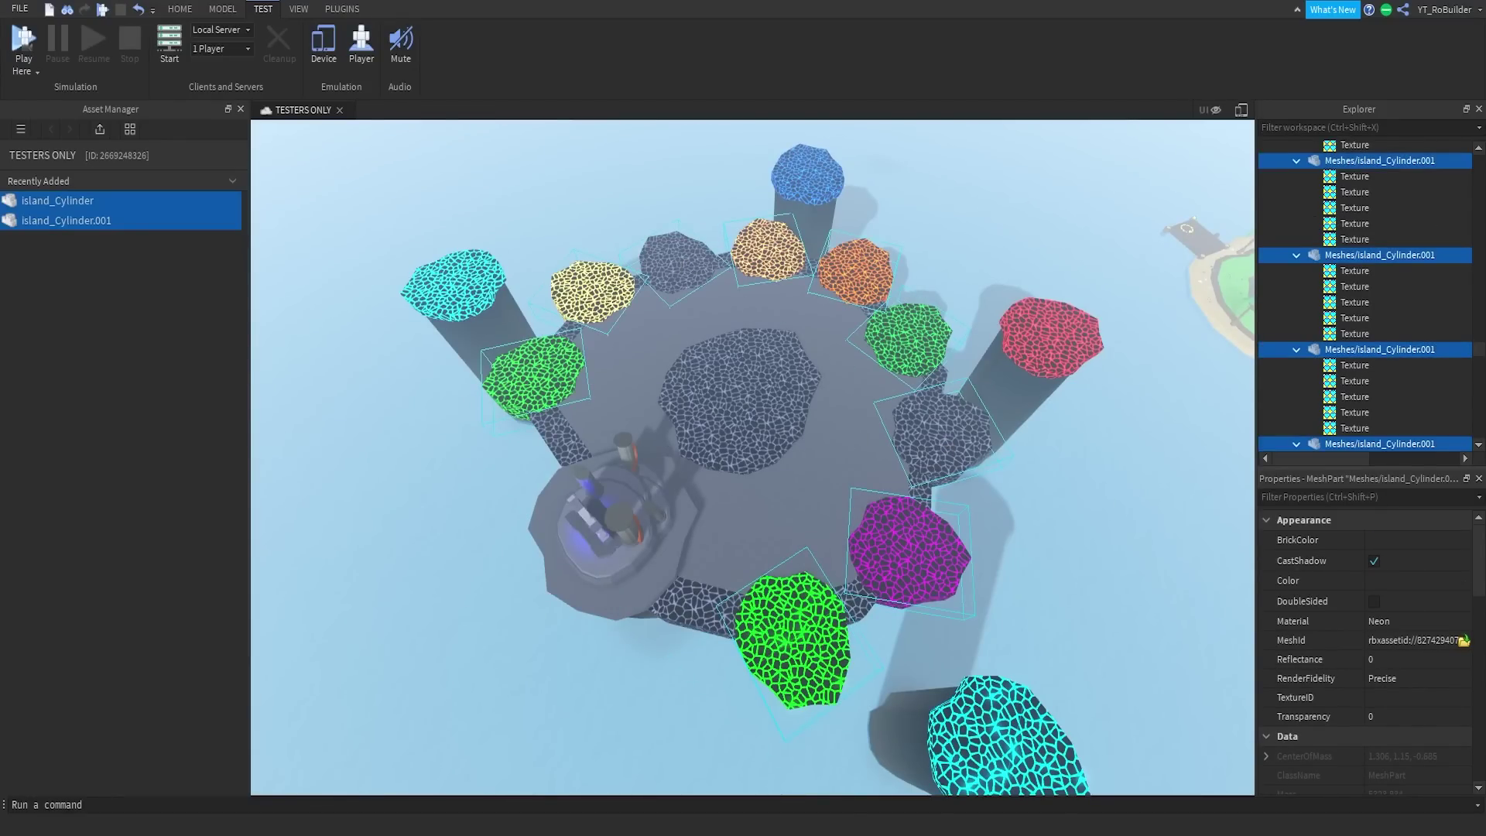
click(1153, 594)
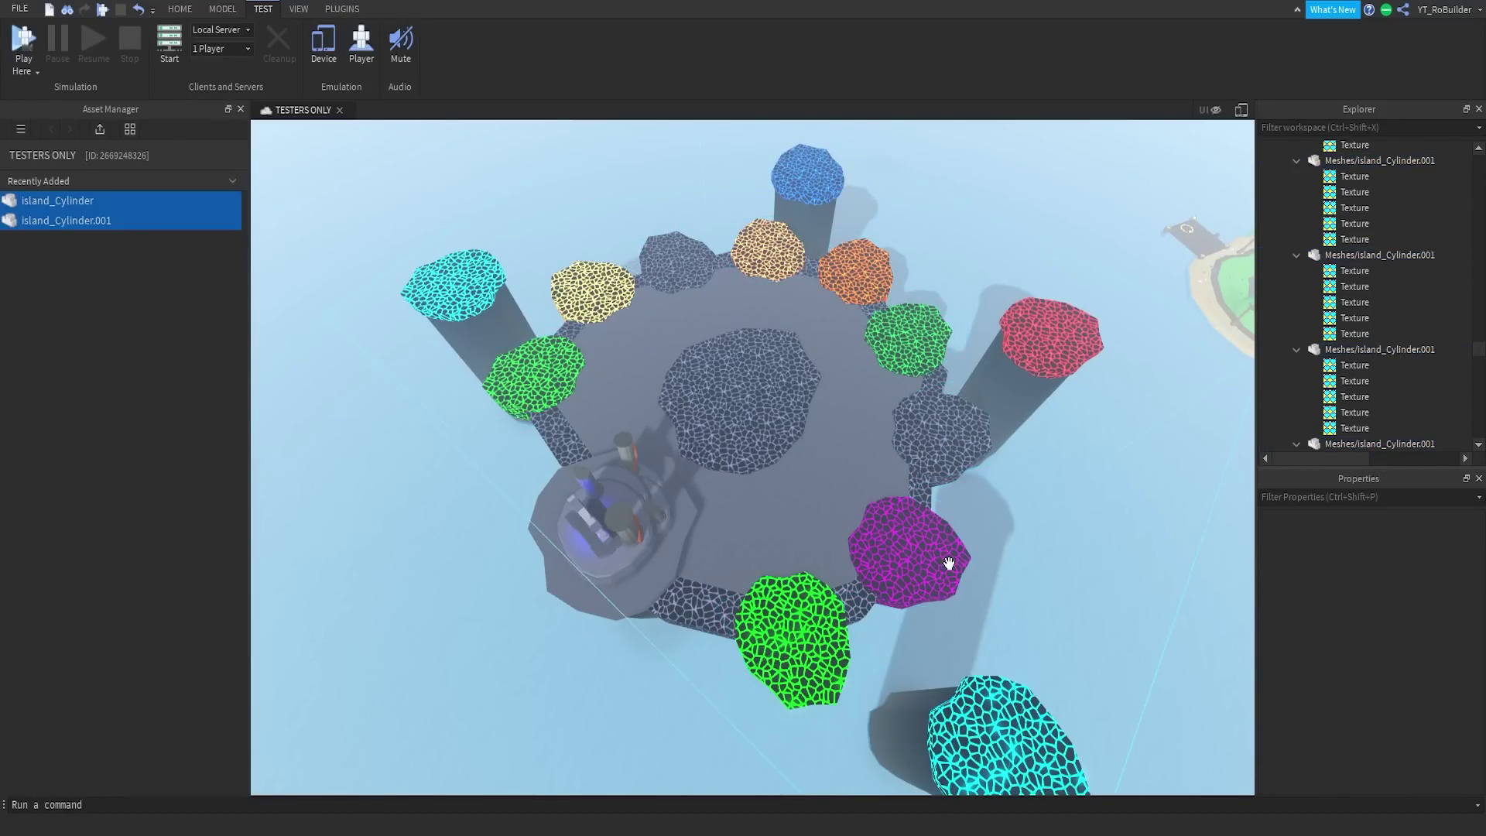
scroll(945, 563, up, 10)
scroll(959, 569, down, 10)
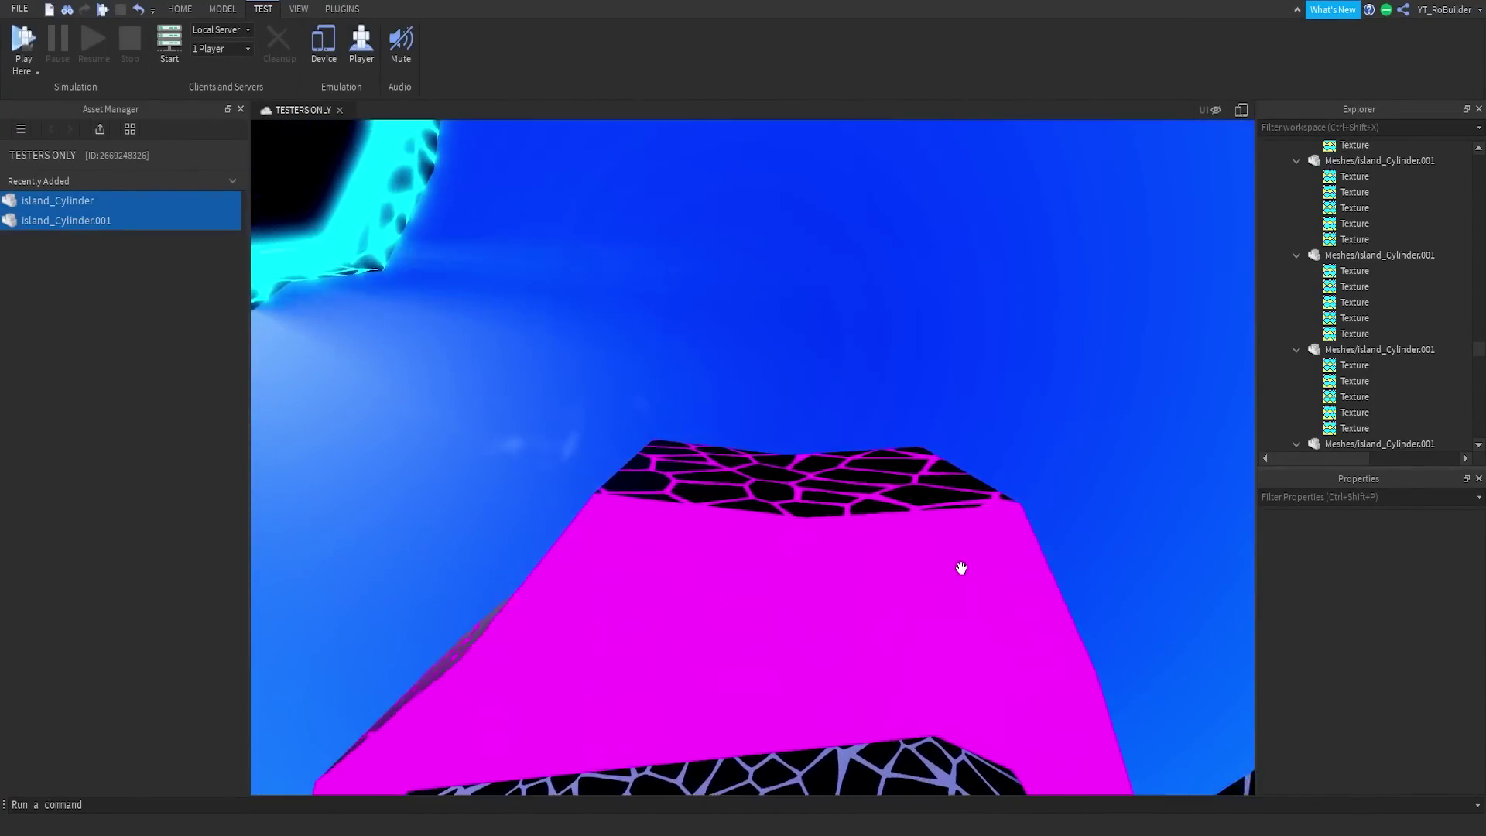
scroll(1019, 554, down, 6)
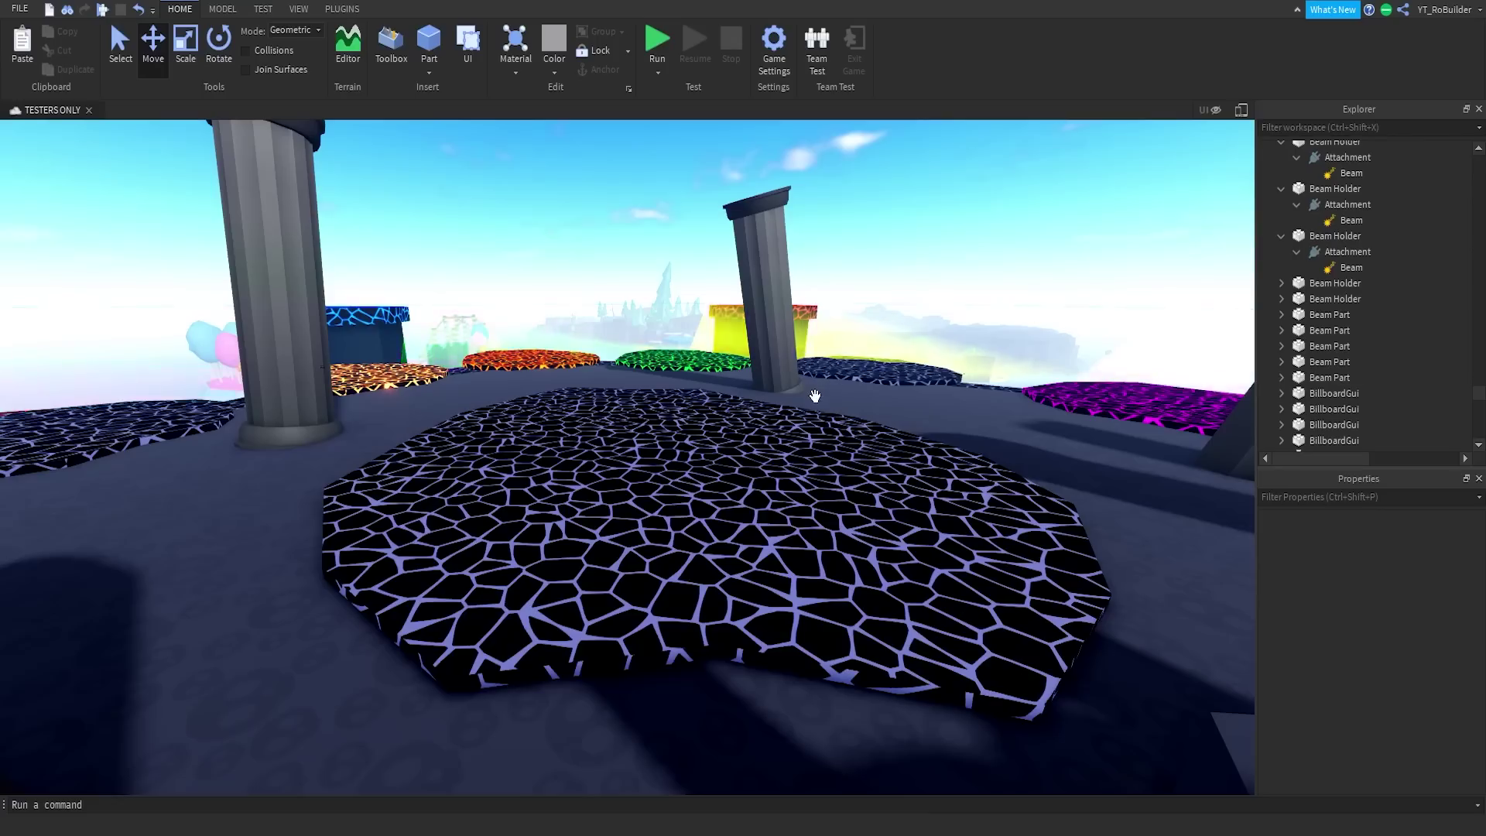
- Examine the tall and broken pillars standing around the central cracked platform and the portal mound
key(w)
right_drag(814, 396, 814, 397)
key(s)
key(w)
key(w)
key(w)
right_drag(817, 404, 660, 791)
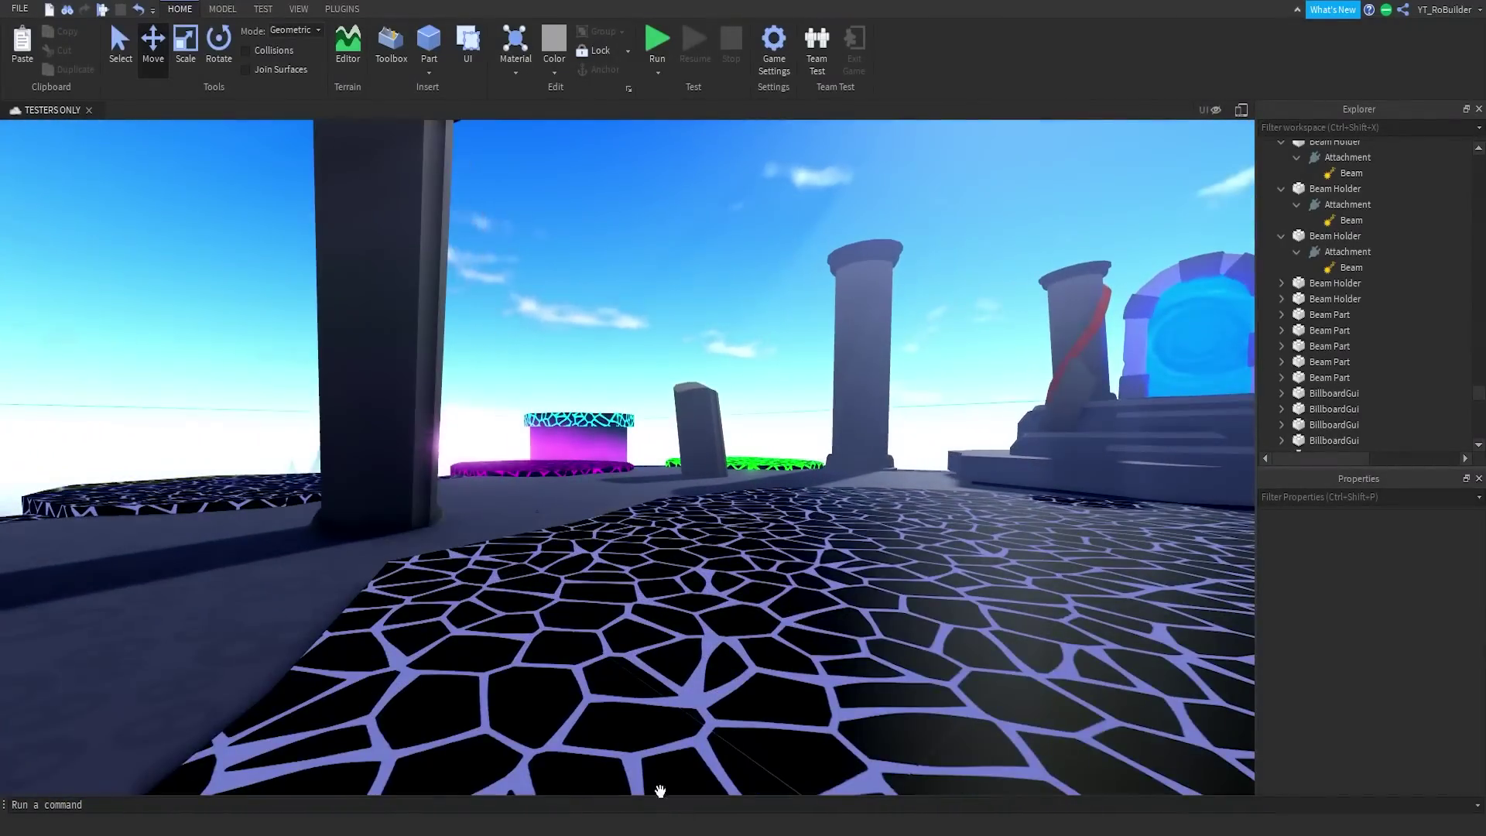
key(w)
mouse_move(815, 557)
right_down()
mouse_move(855, 589)
mouse_move(806, 539)
right_up()
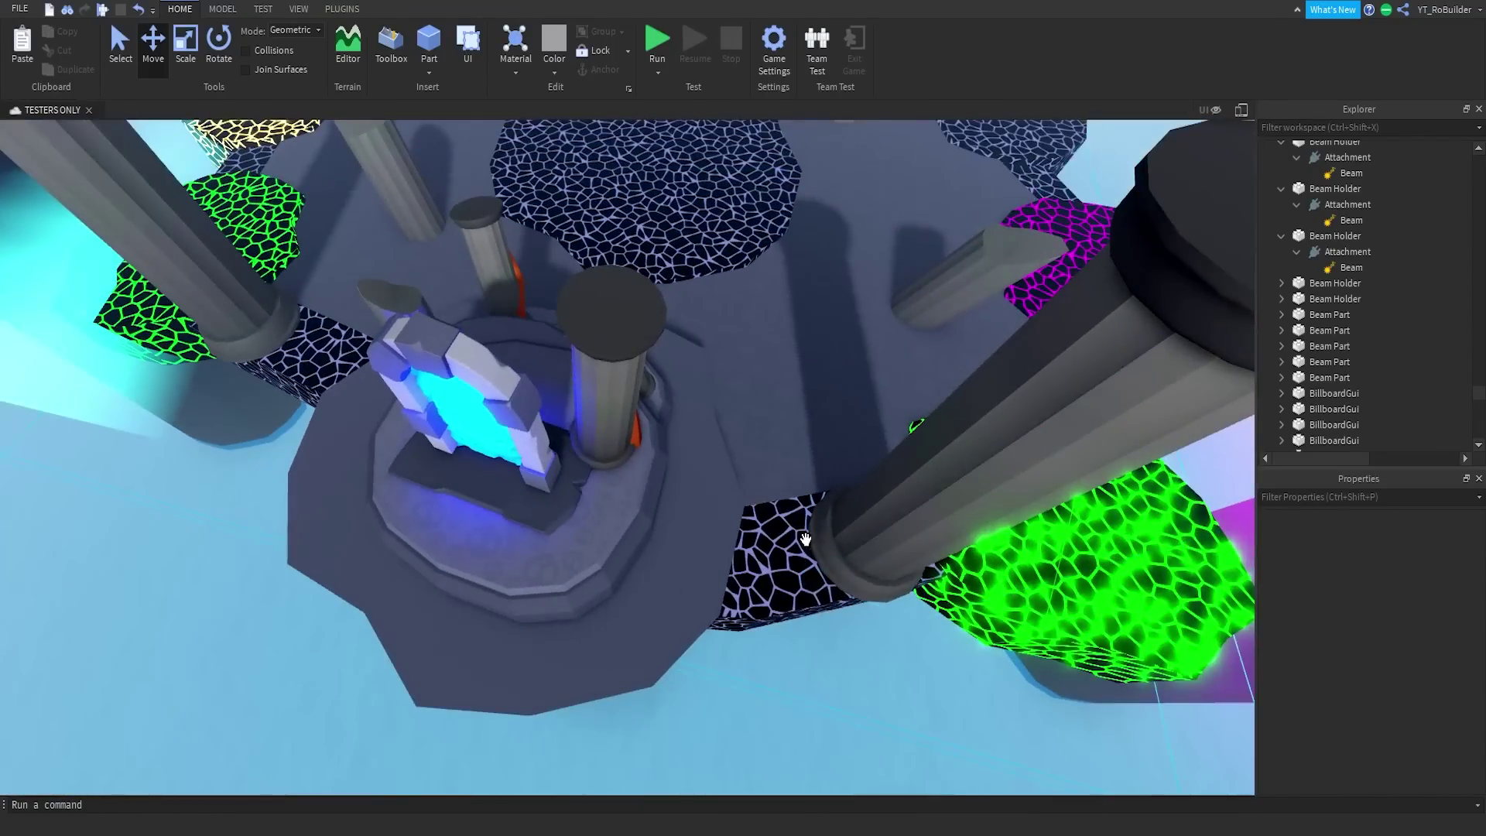
- Check the tags assigned to the cracked smoky grey base mesh in the Tag Editor and close it
click(778, 564)
click(341, 10)
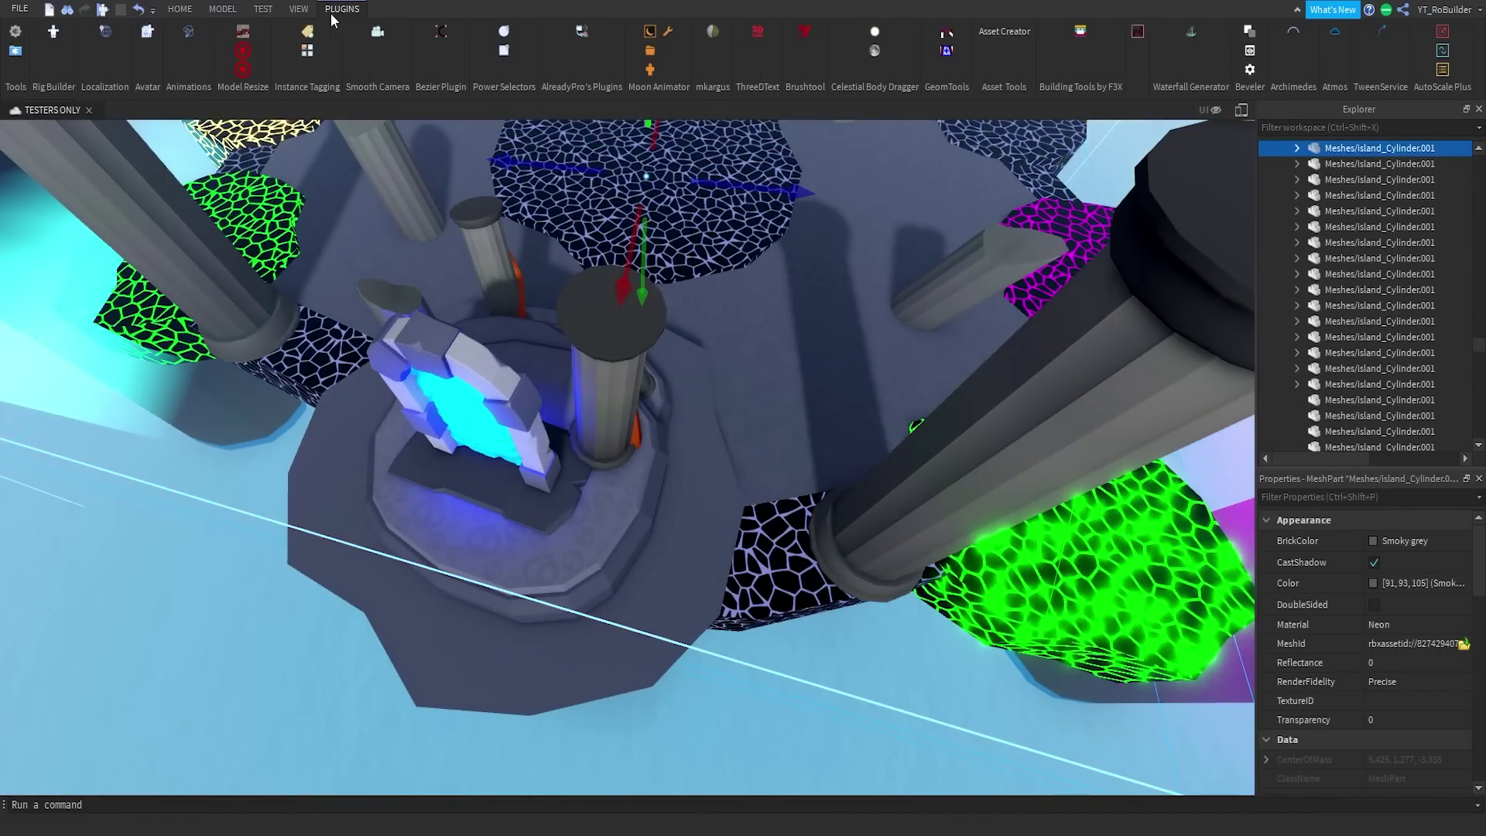
click(301, 34)
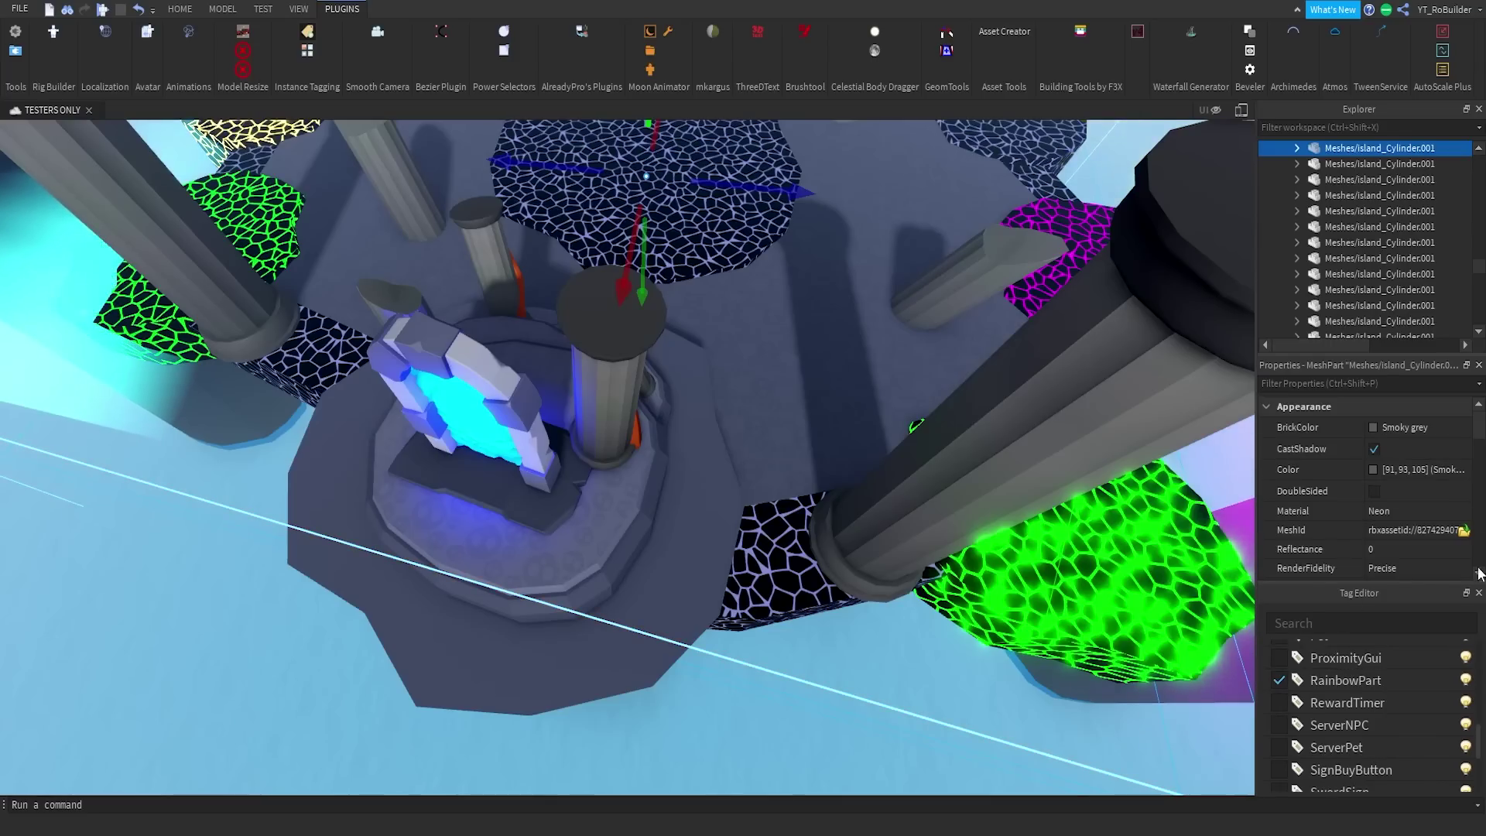
click(1478, 593)
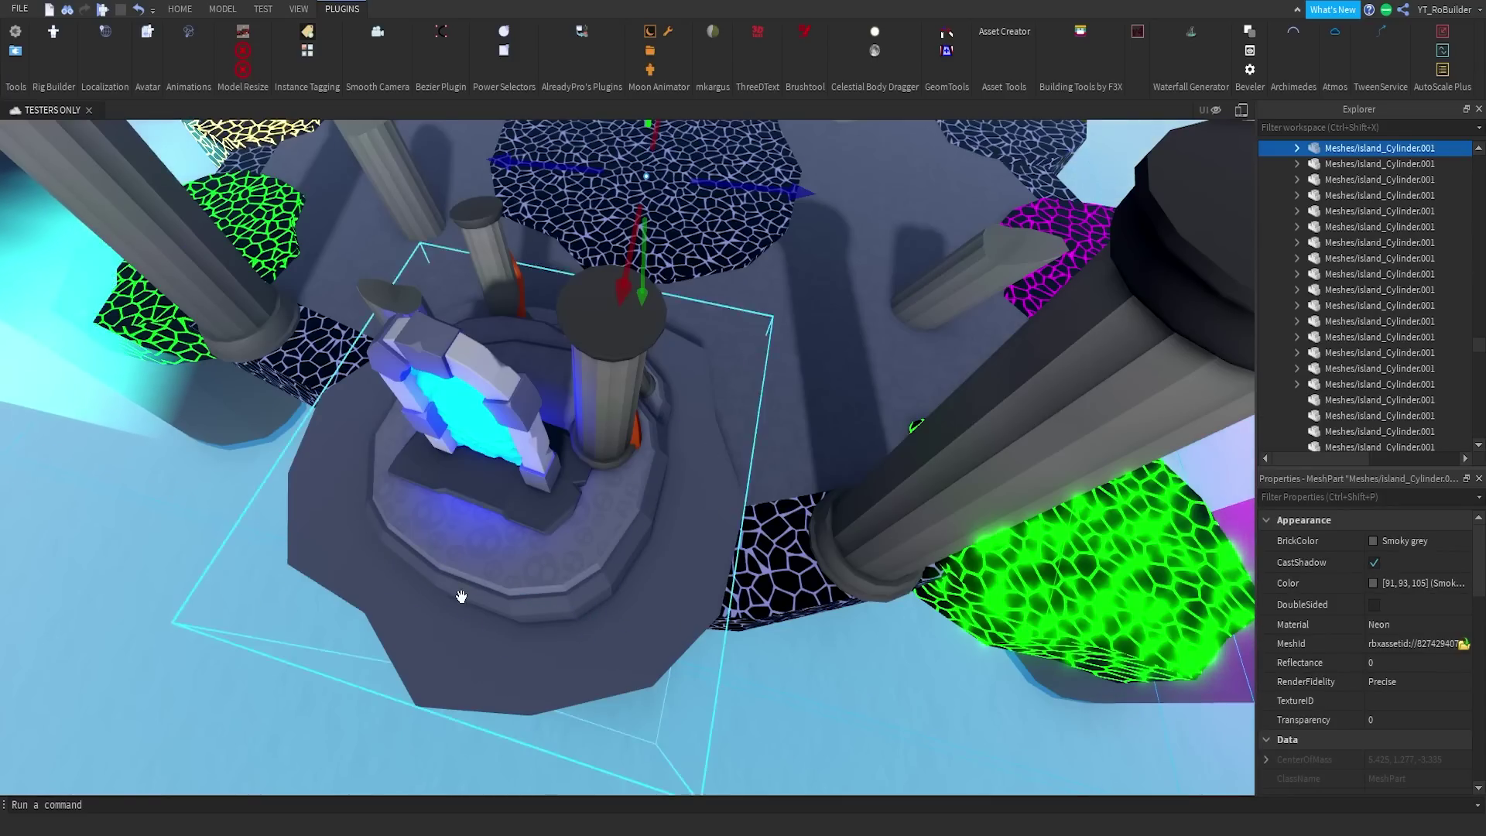
- Examine the pillared island with its coloured platforms and light beams, and the neighbouring areas of the map
right_drag(587, 547, 584, 547)
key(w)
click(588, 552)
key(s)
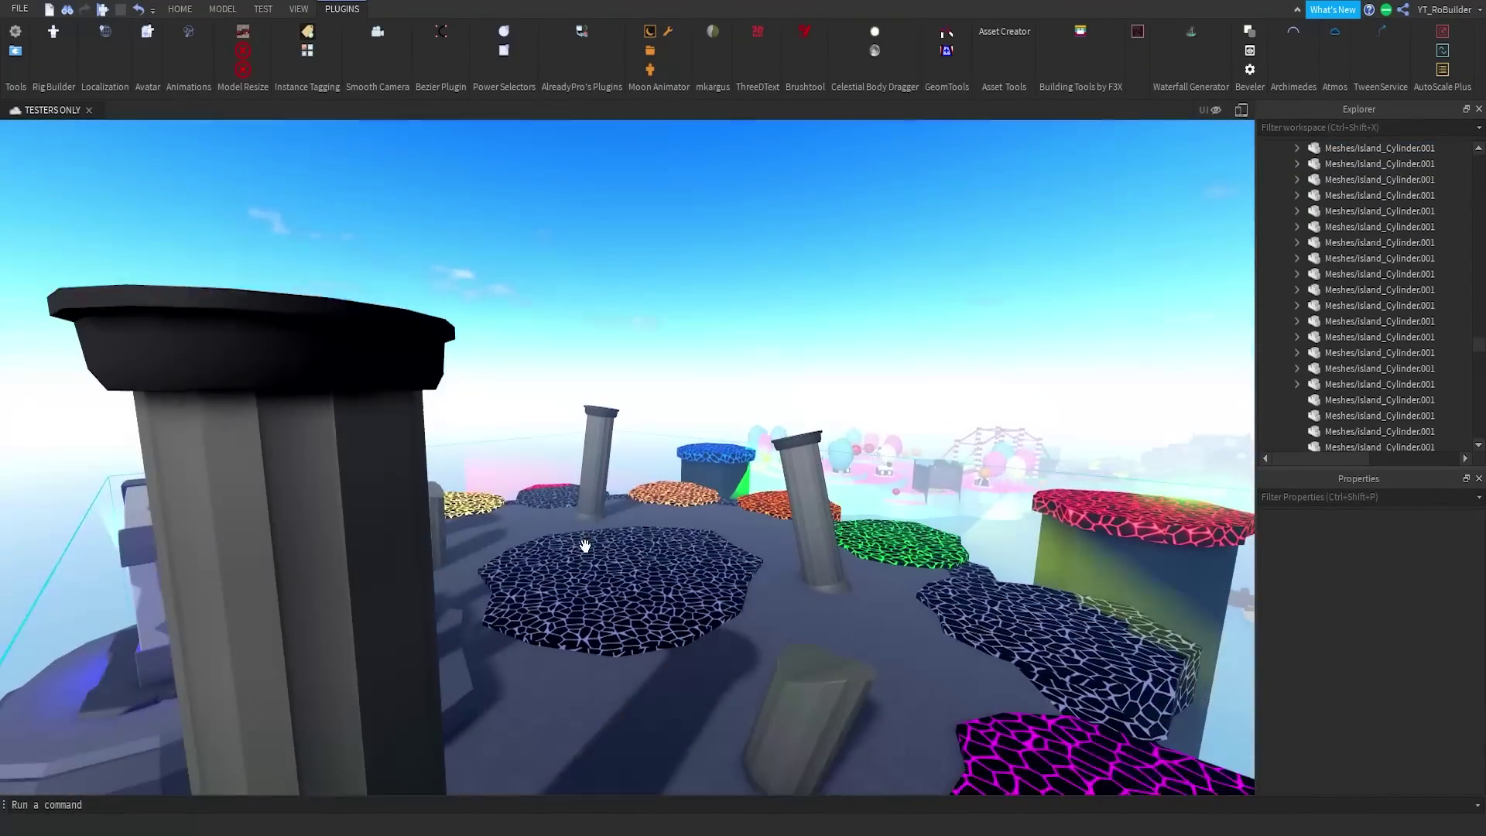
key(s)
right_drag(852, 465, 854, 465)
key(w)
key(w)
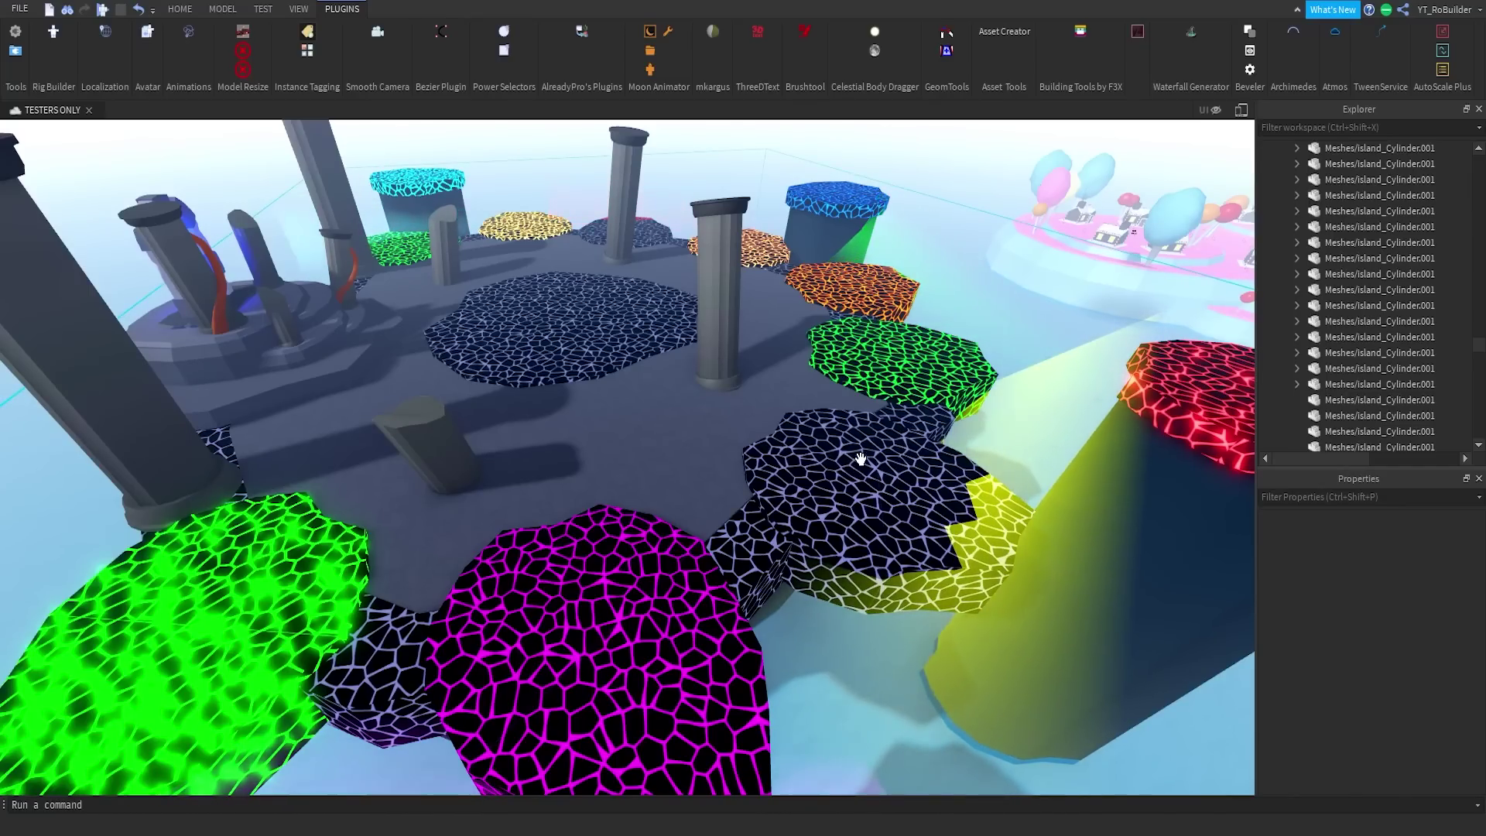
key(w)
key(d)
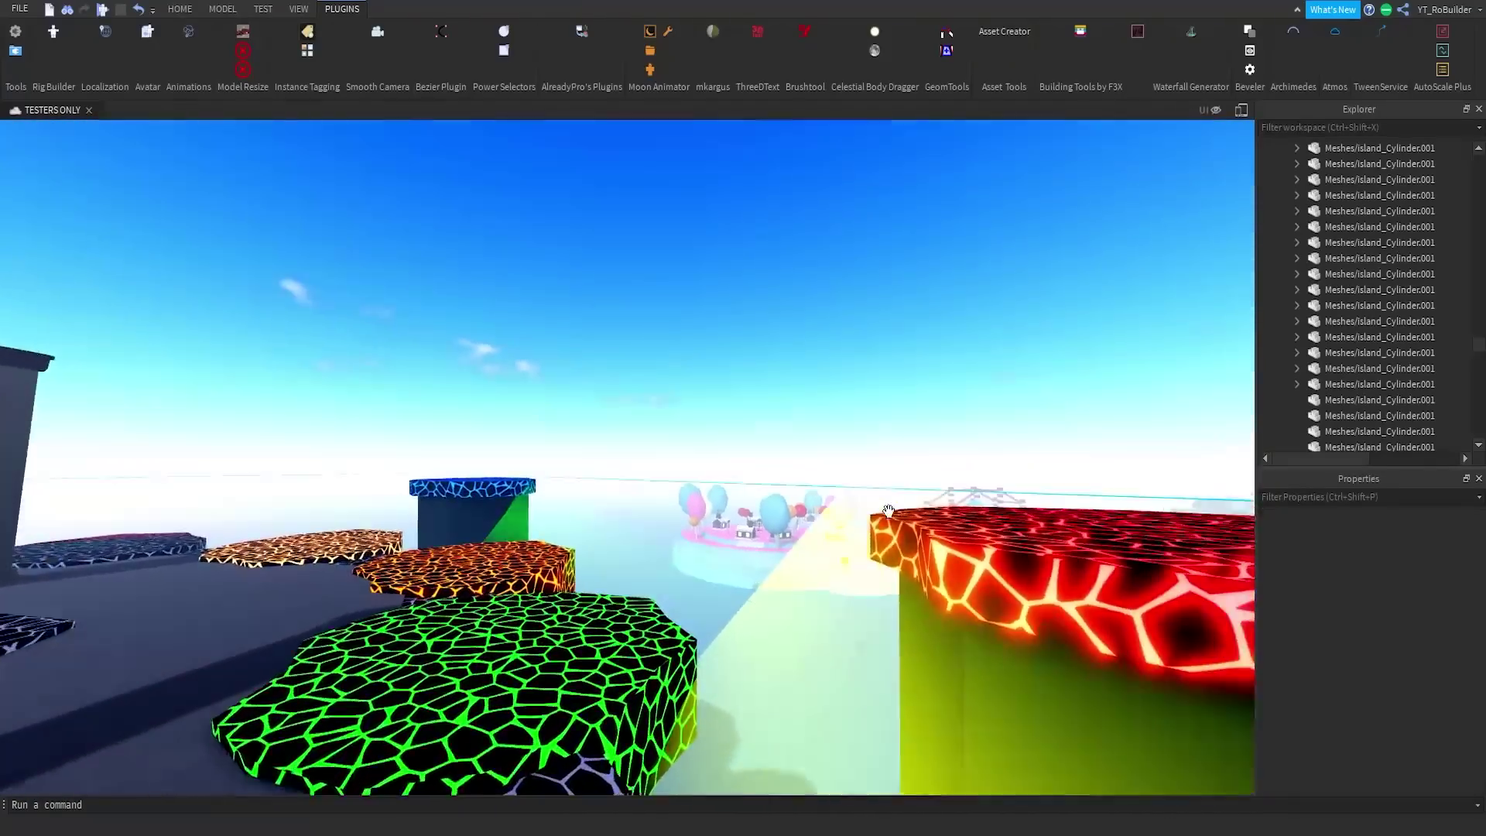
key(w)
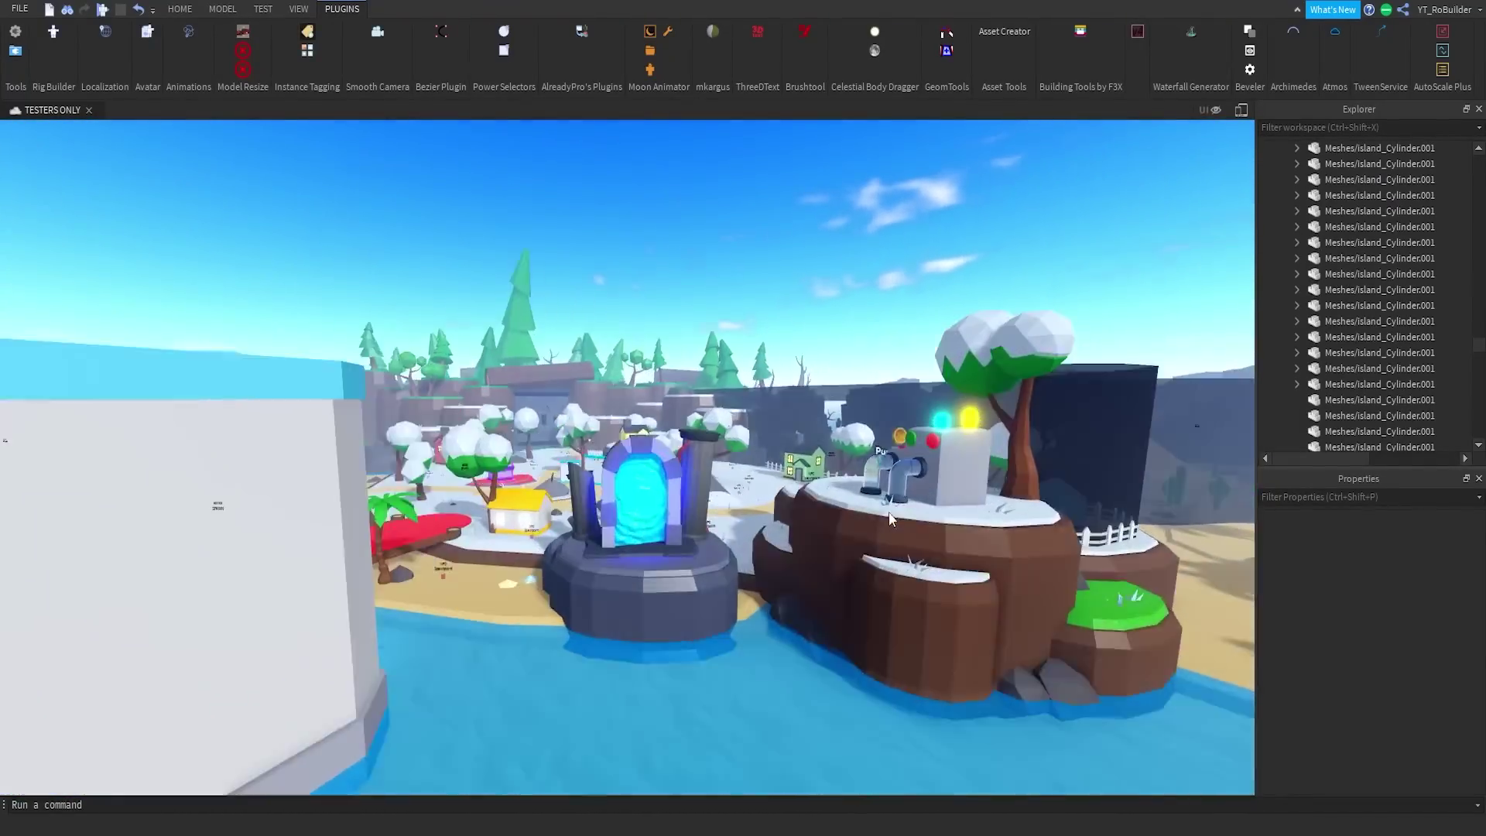